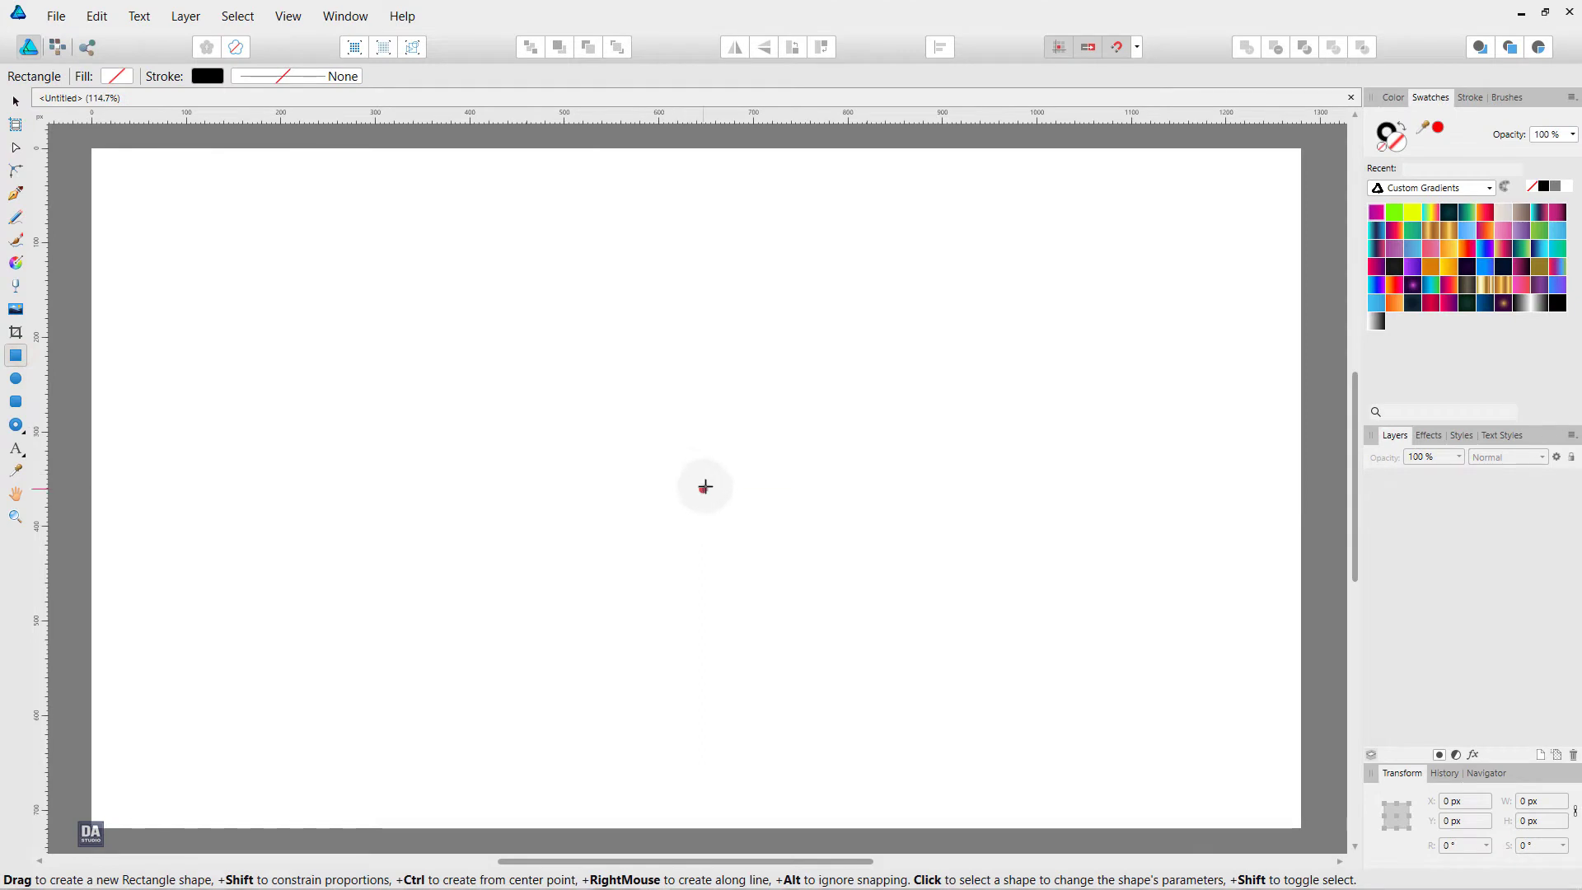
- Draw a 34 × 34 px square near page centre with a 0.2 pt black outline and no fill
ctrl+scroll(697, 490, up, 5)
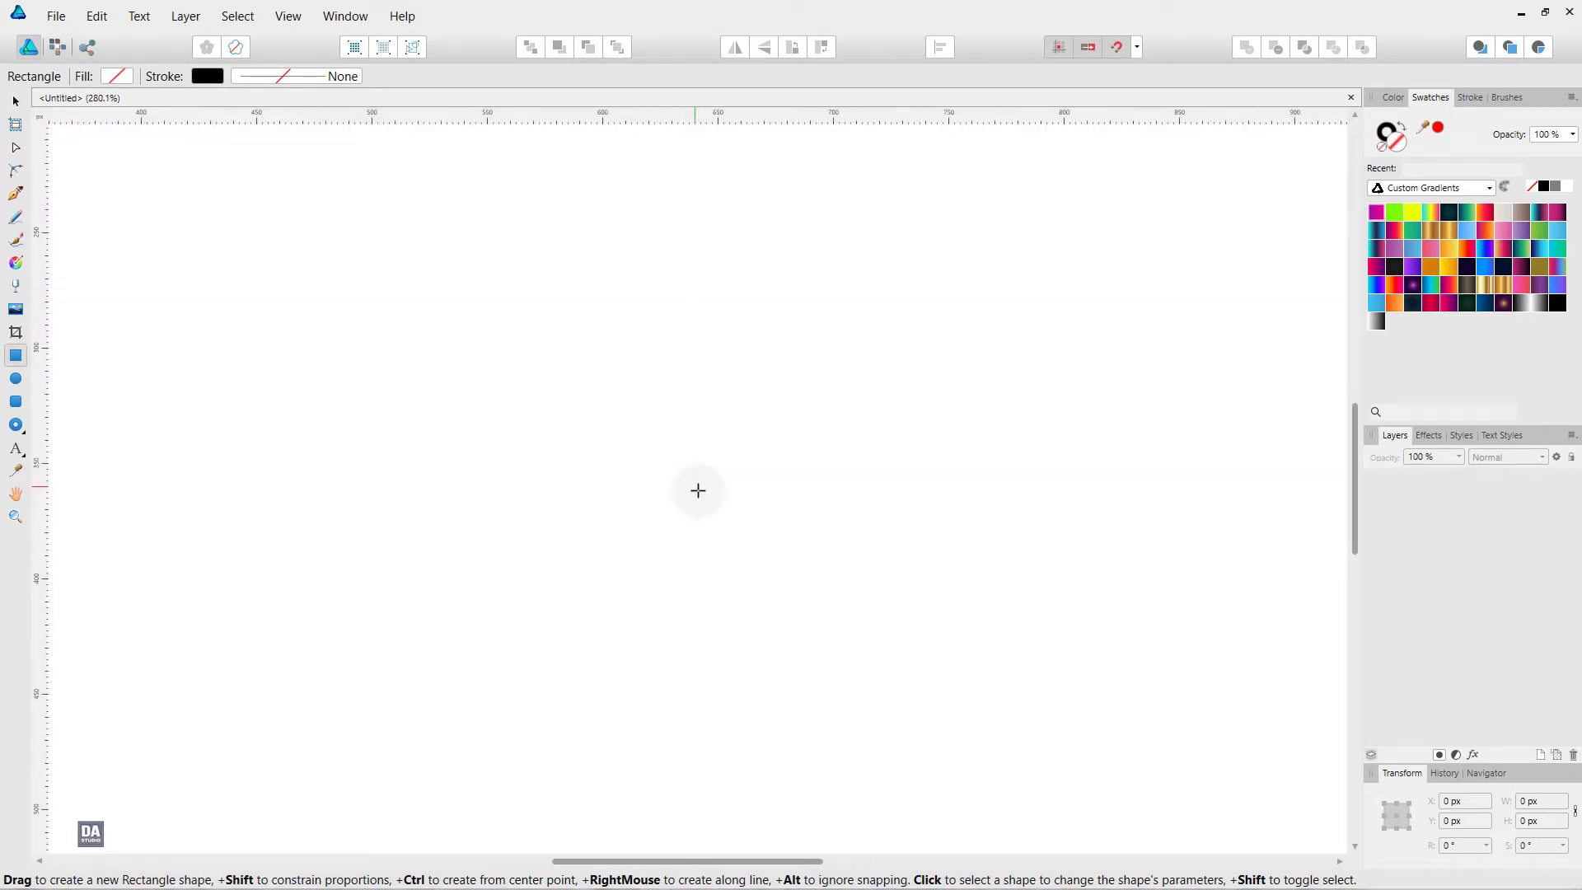
drag(695, 485, 741, 537)
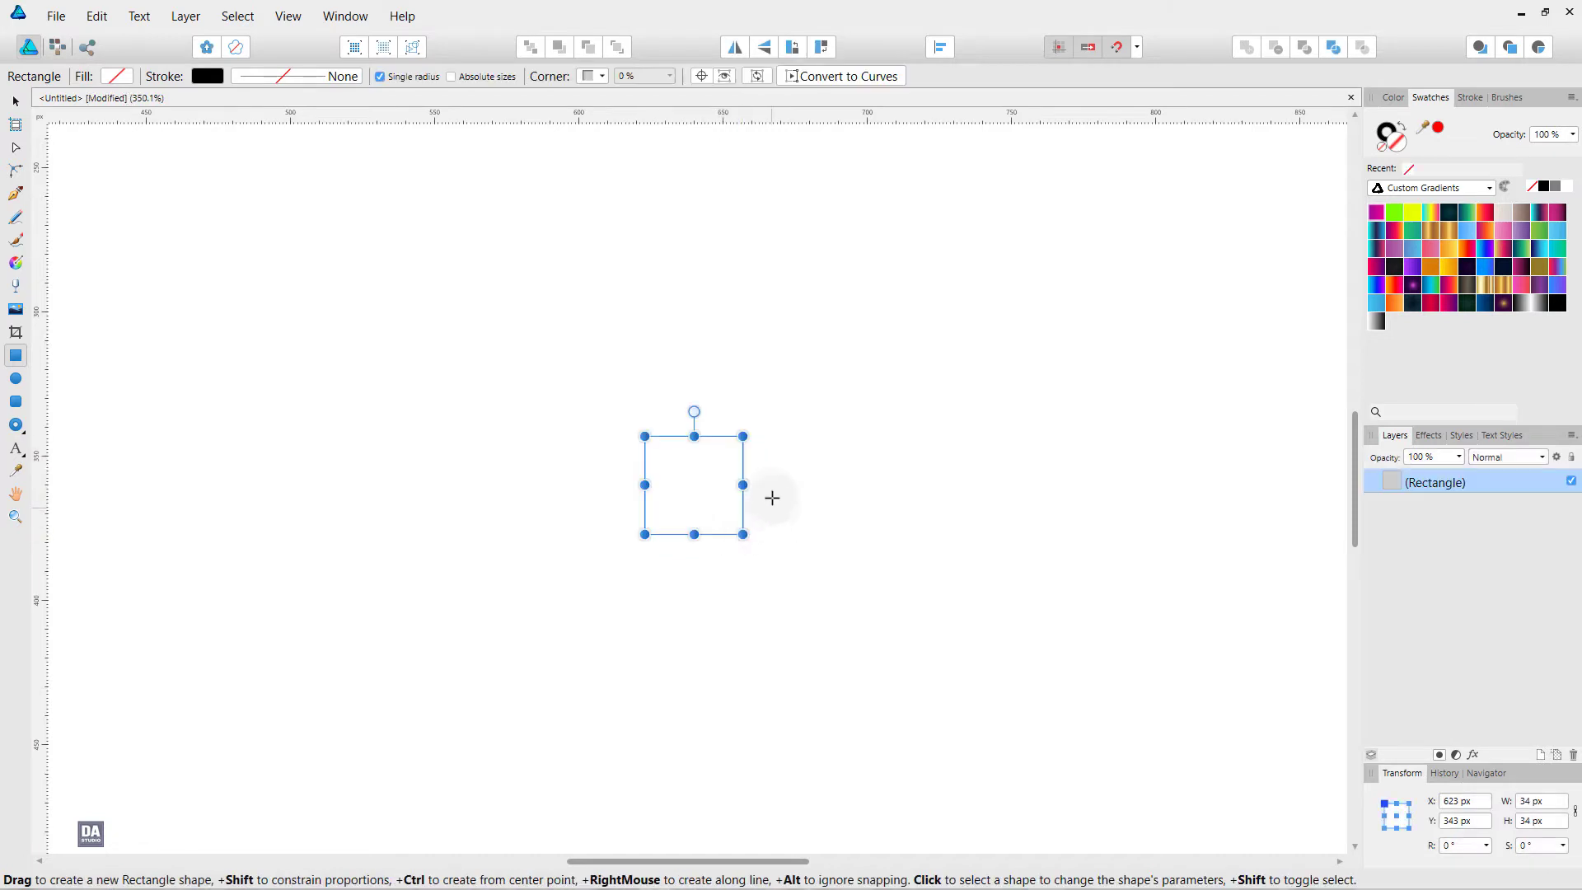
ctrl+scroll(770, 494, up, 3)
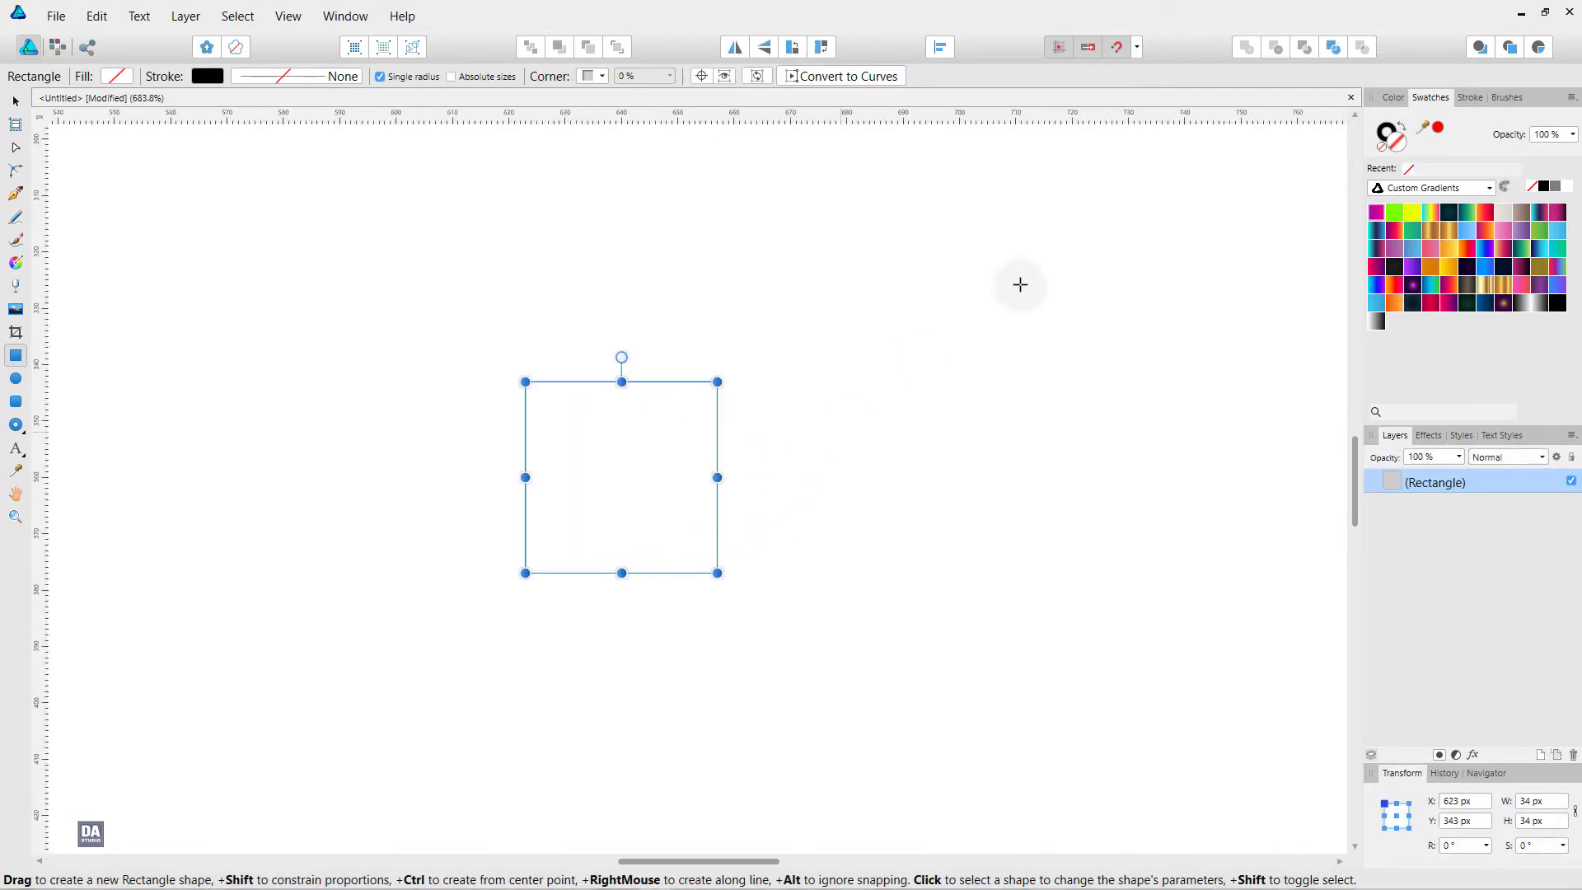
click(1406, 134)
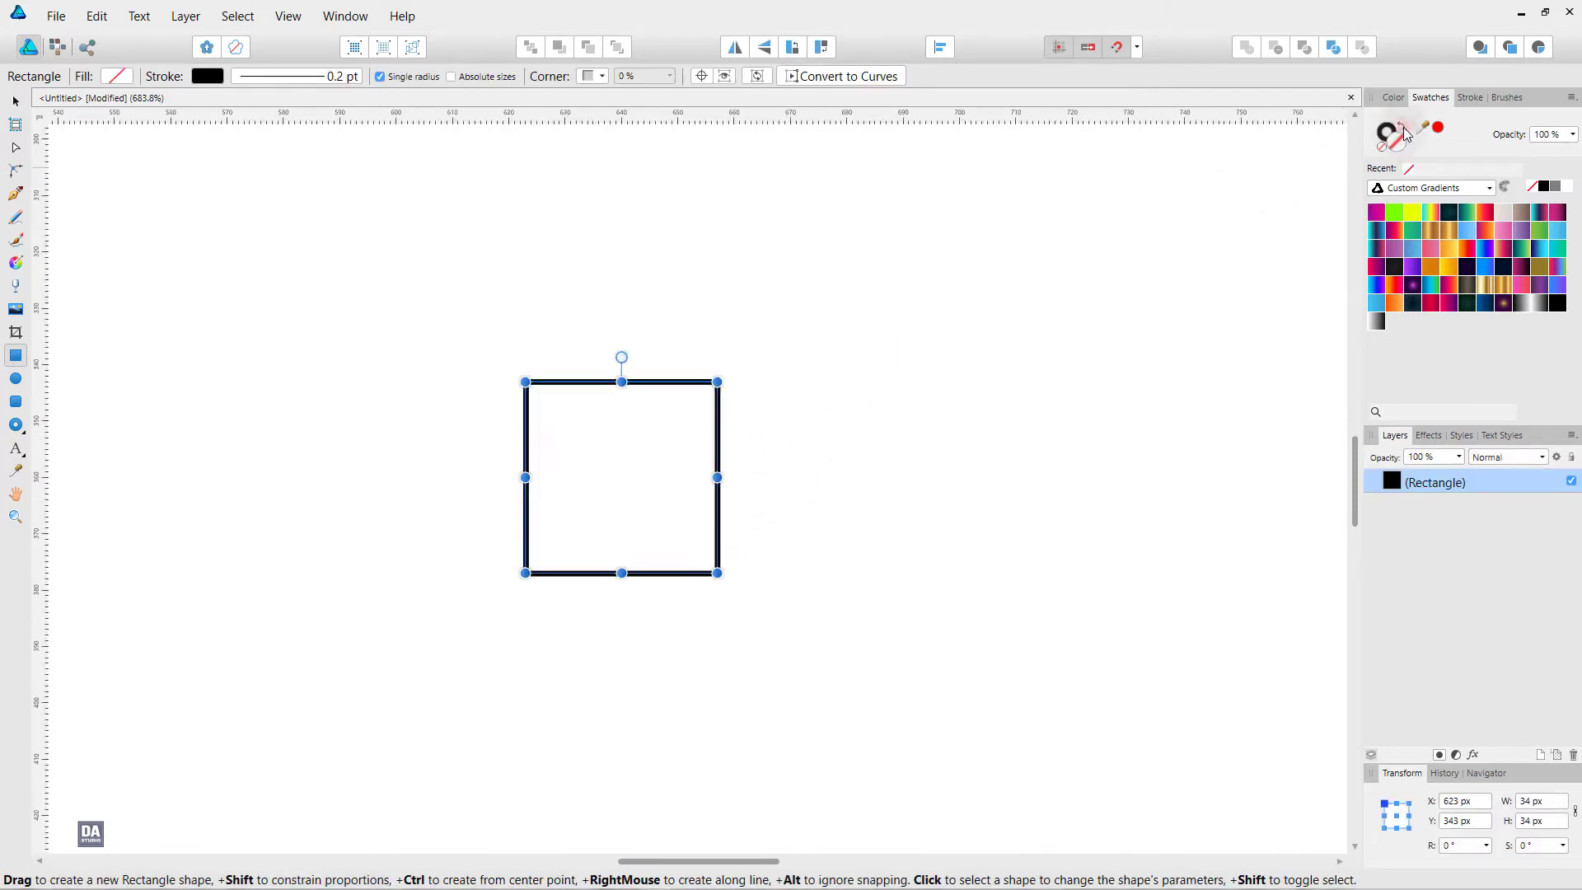
click(17, 430)
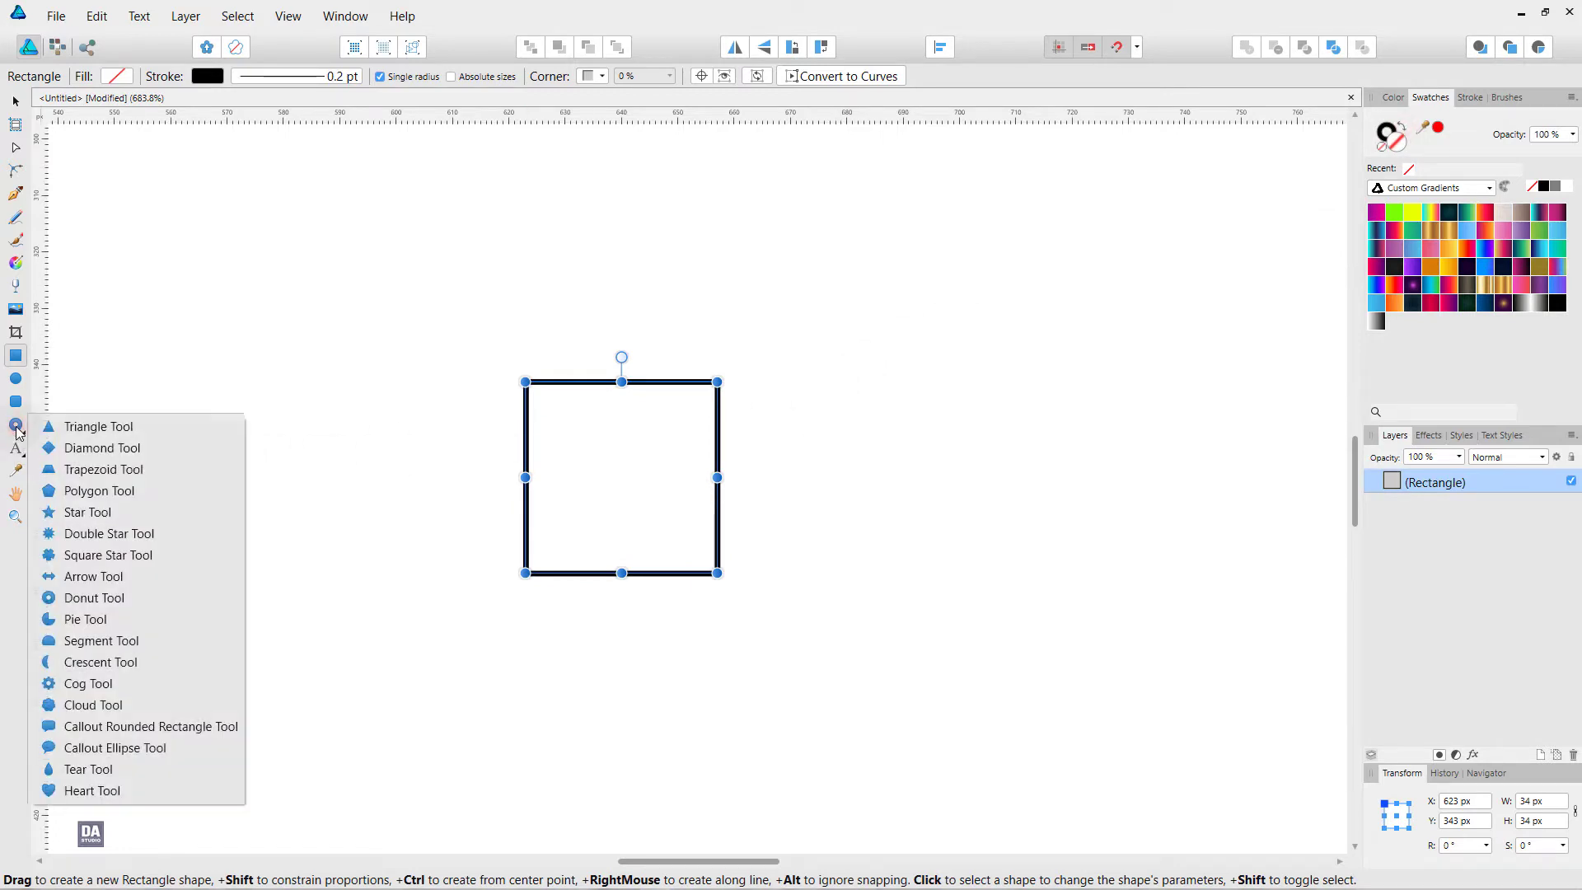
- Draw an outlined triangle inside the square and rotate it 90° to point left
click(63, 434)
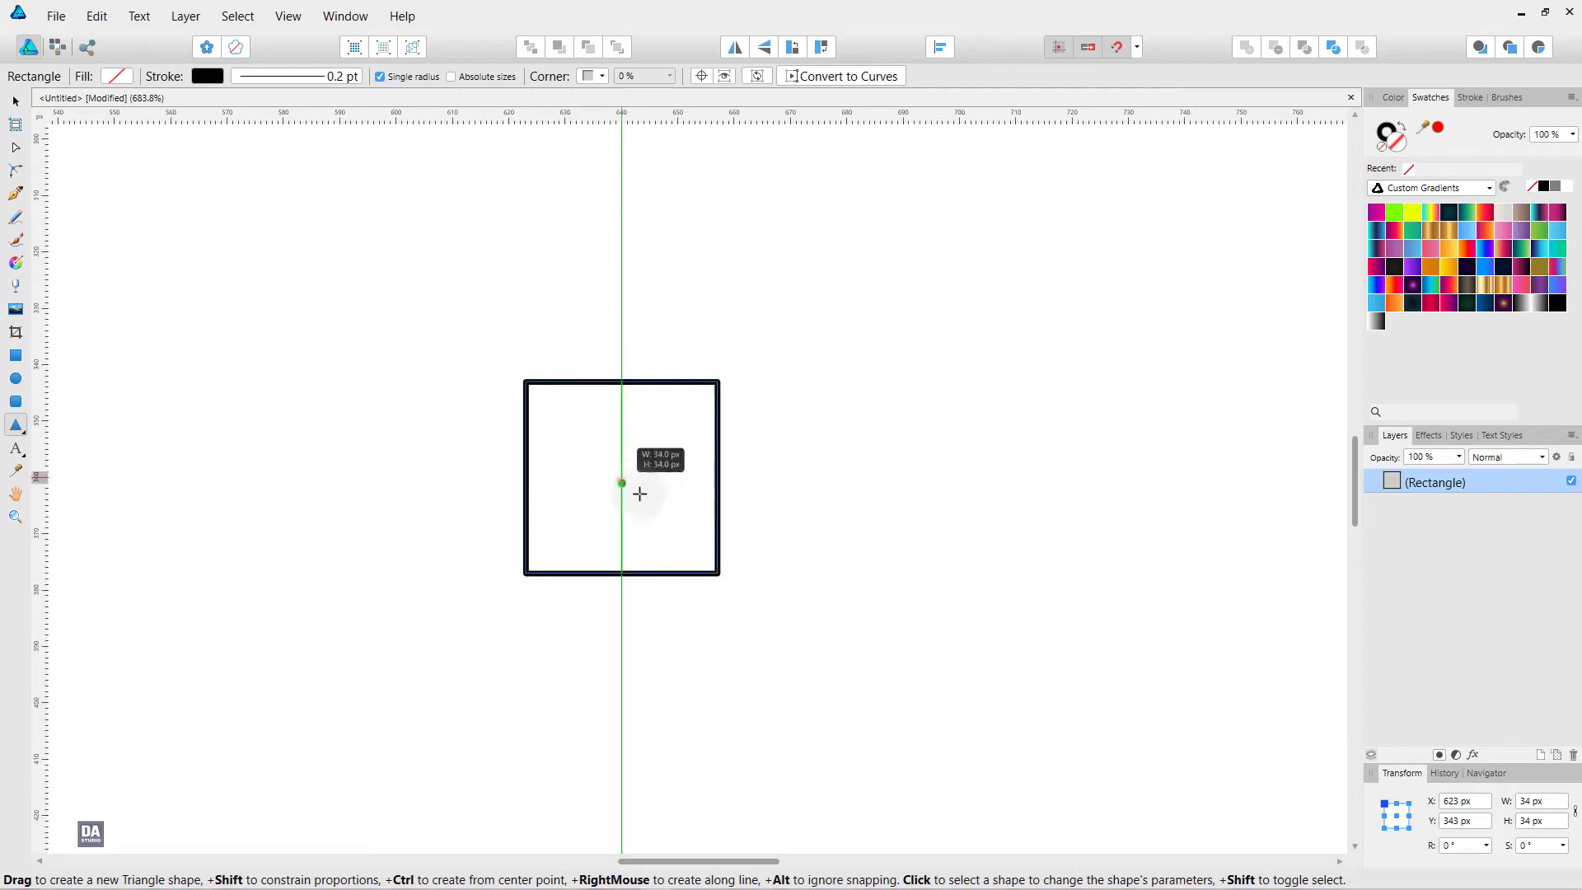
drag(639, 493, 699, 538)
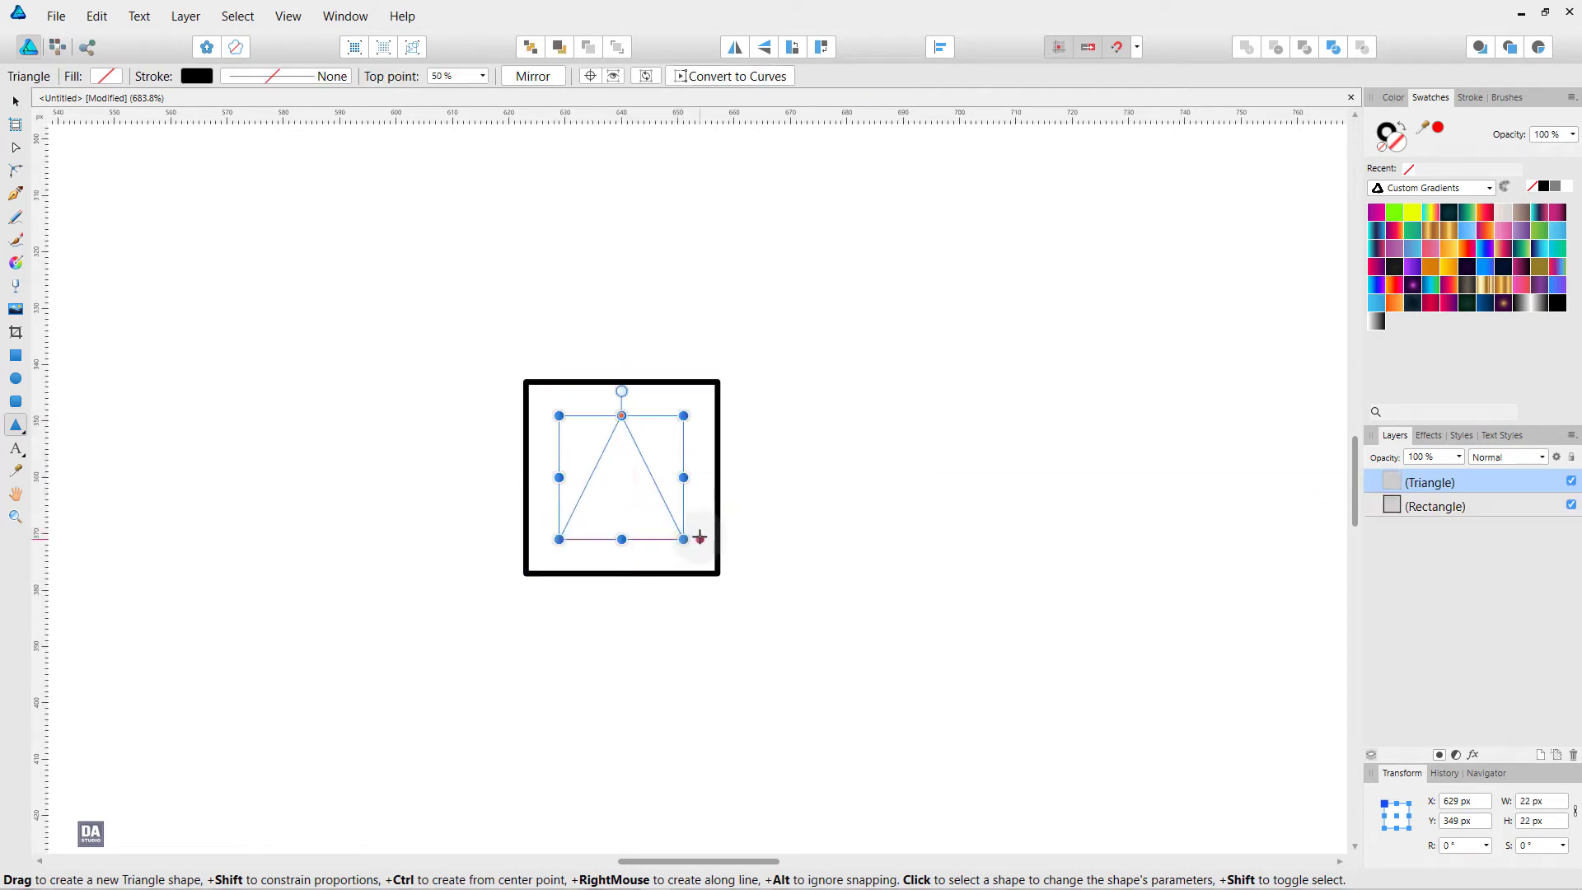
click(1405, 128)
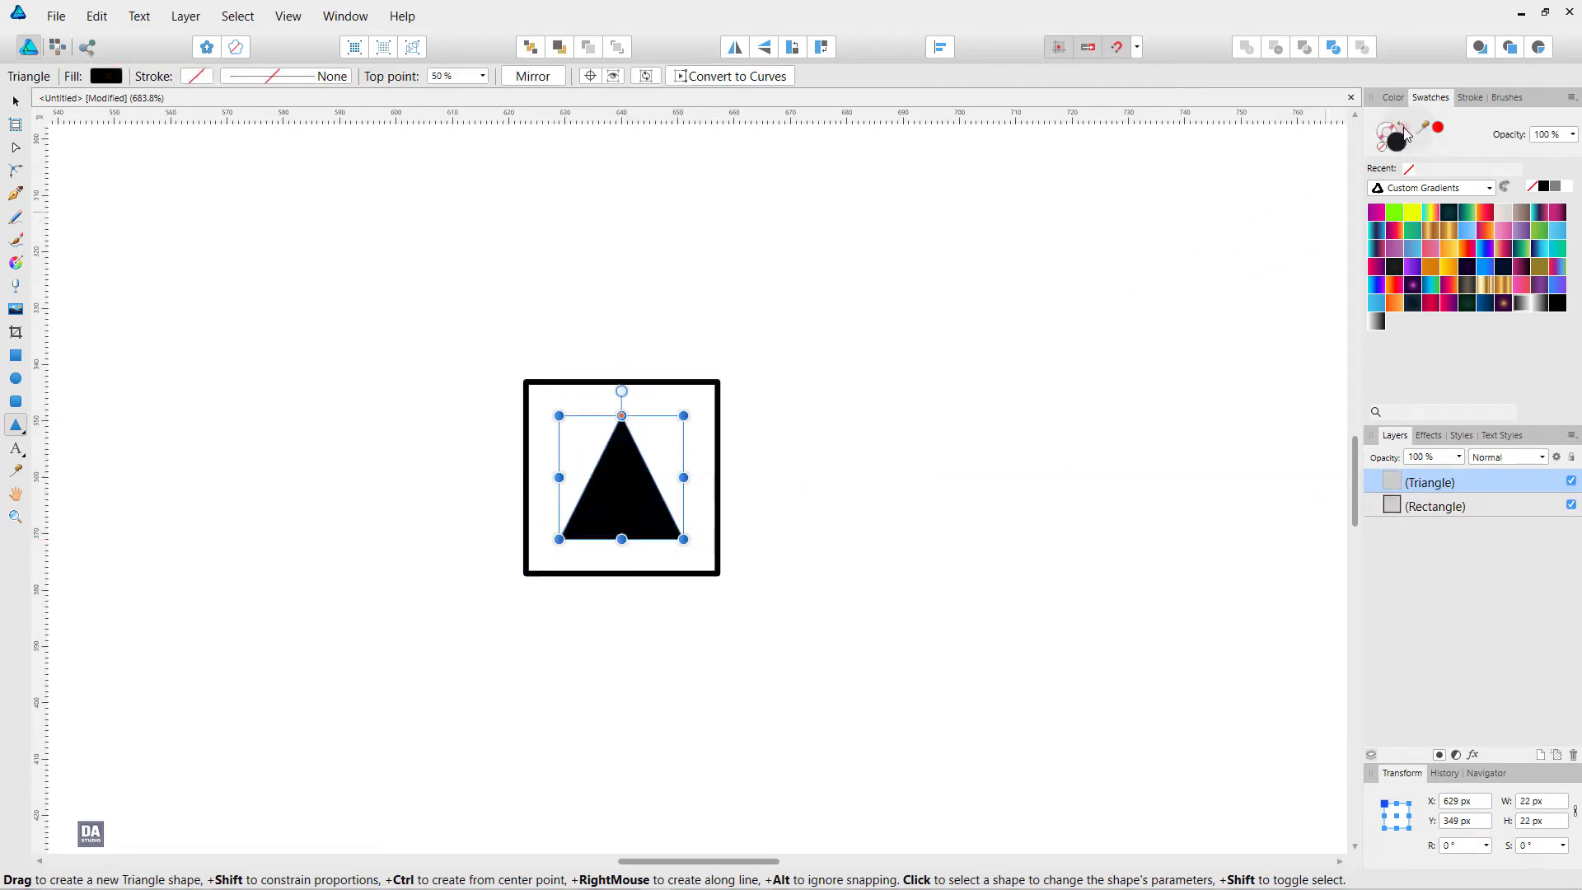
key(v)
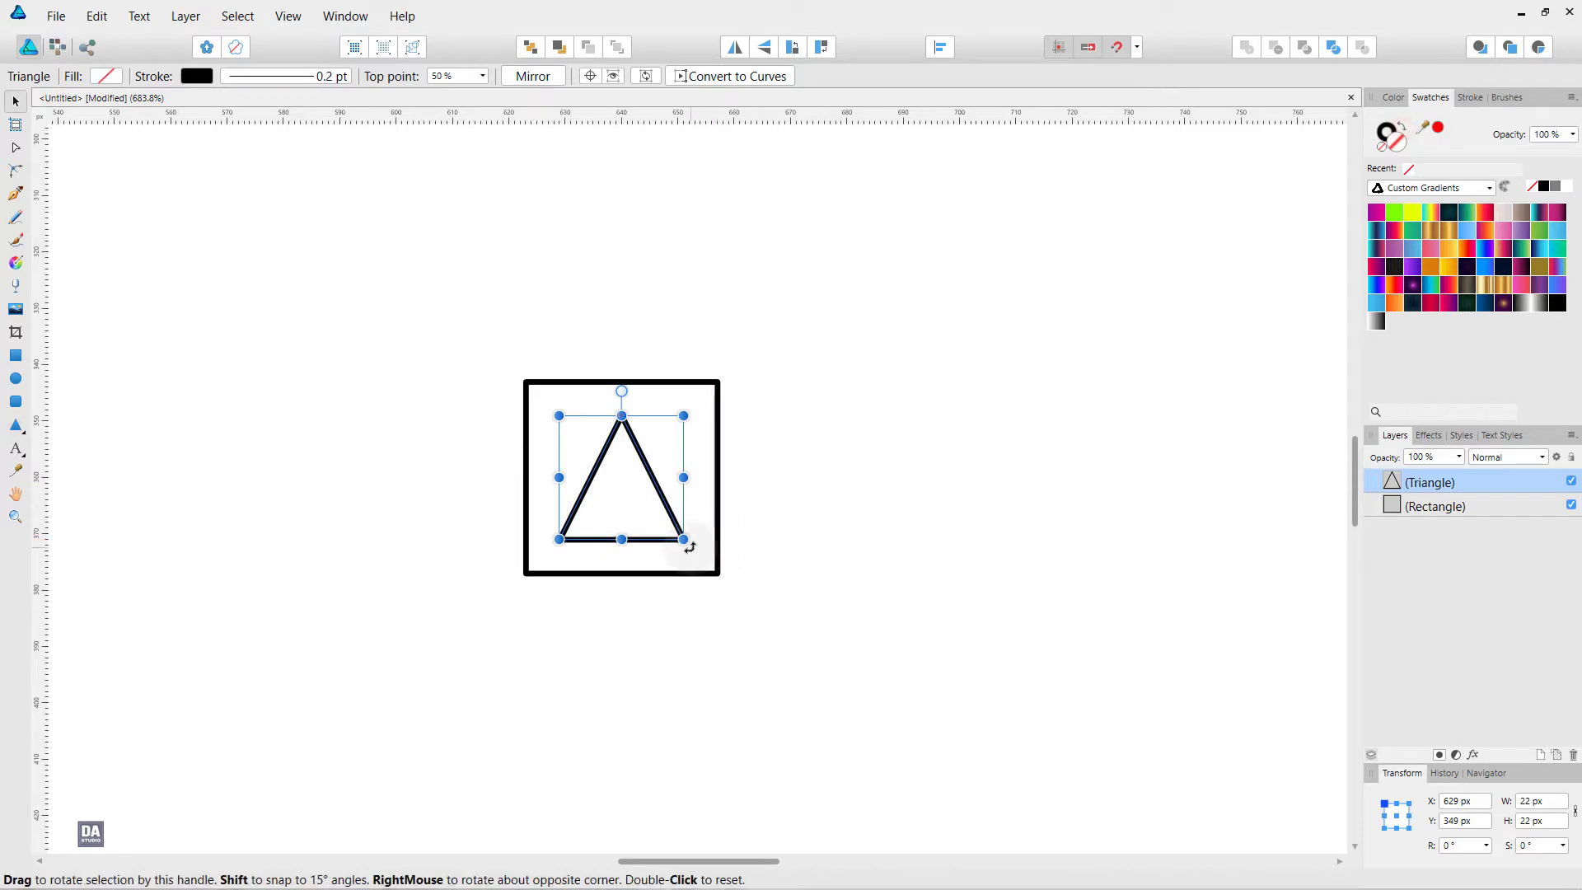
drag(691, 545, 713, 404)
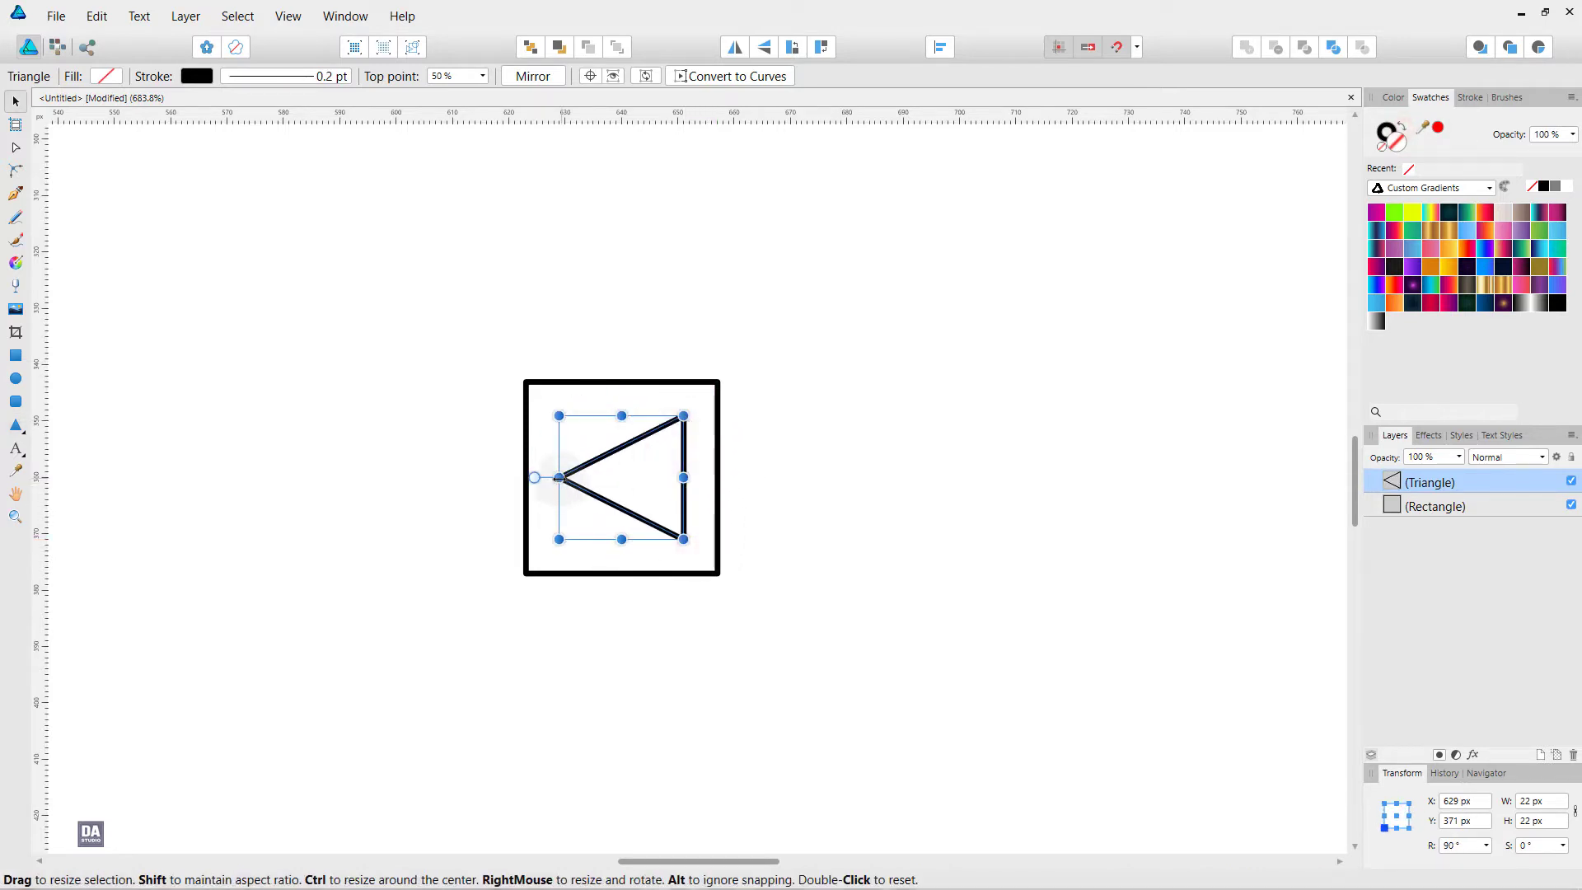
- Resize the triangle to 70 × 70 px, tip on the square's left edge, wide end flaring right
drag(560, 478, 525, 477)
drag(684, 477, 717, 477)
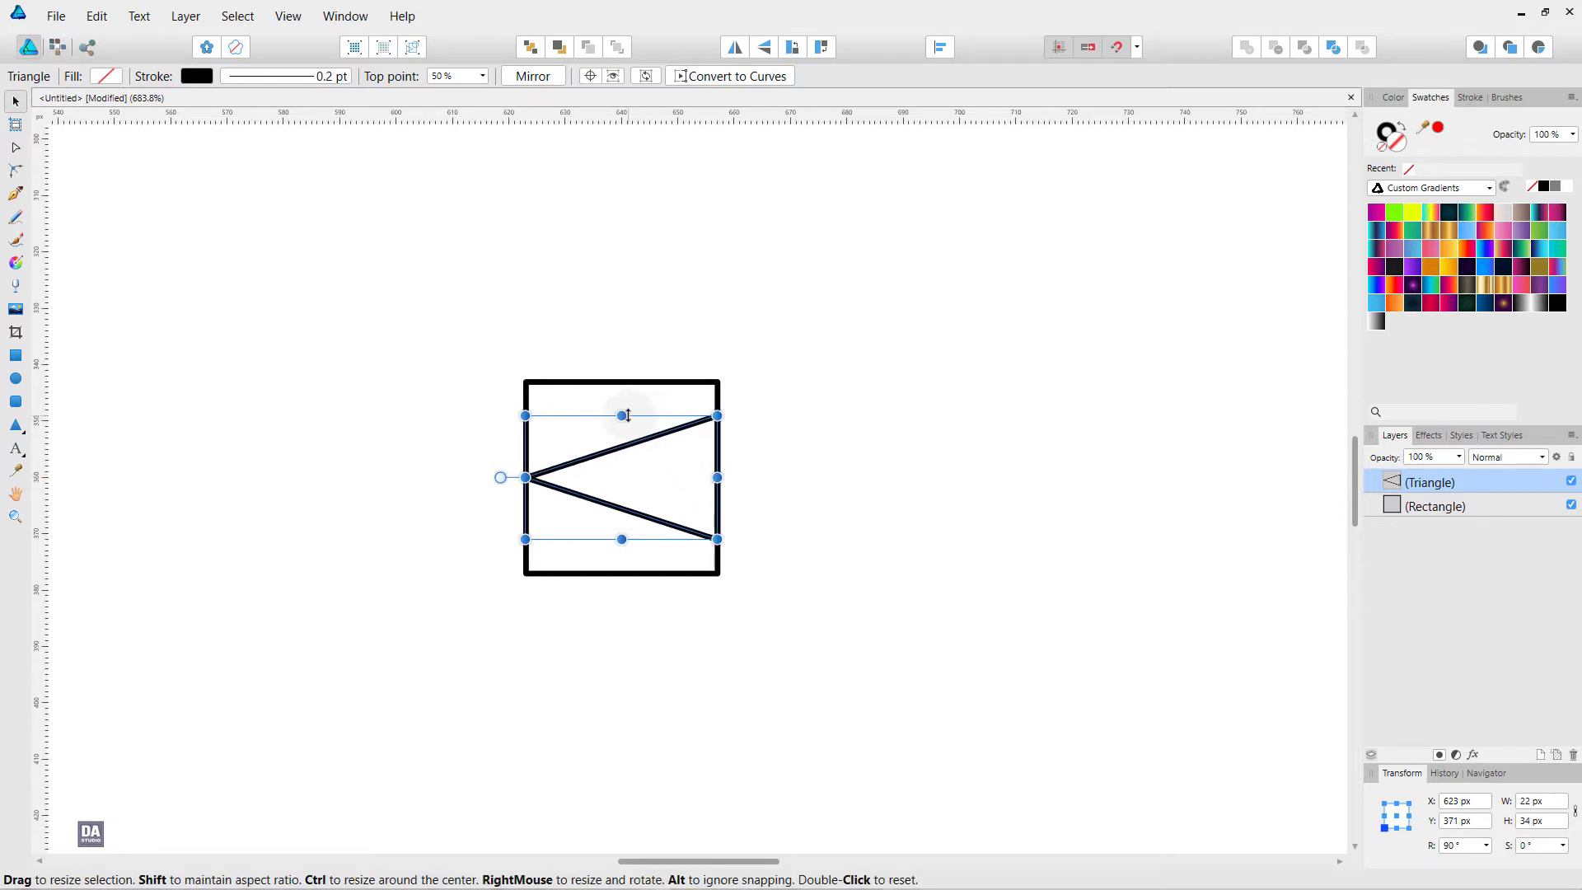
drag(621, 415, 621, 382)
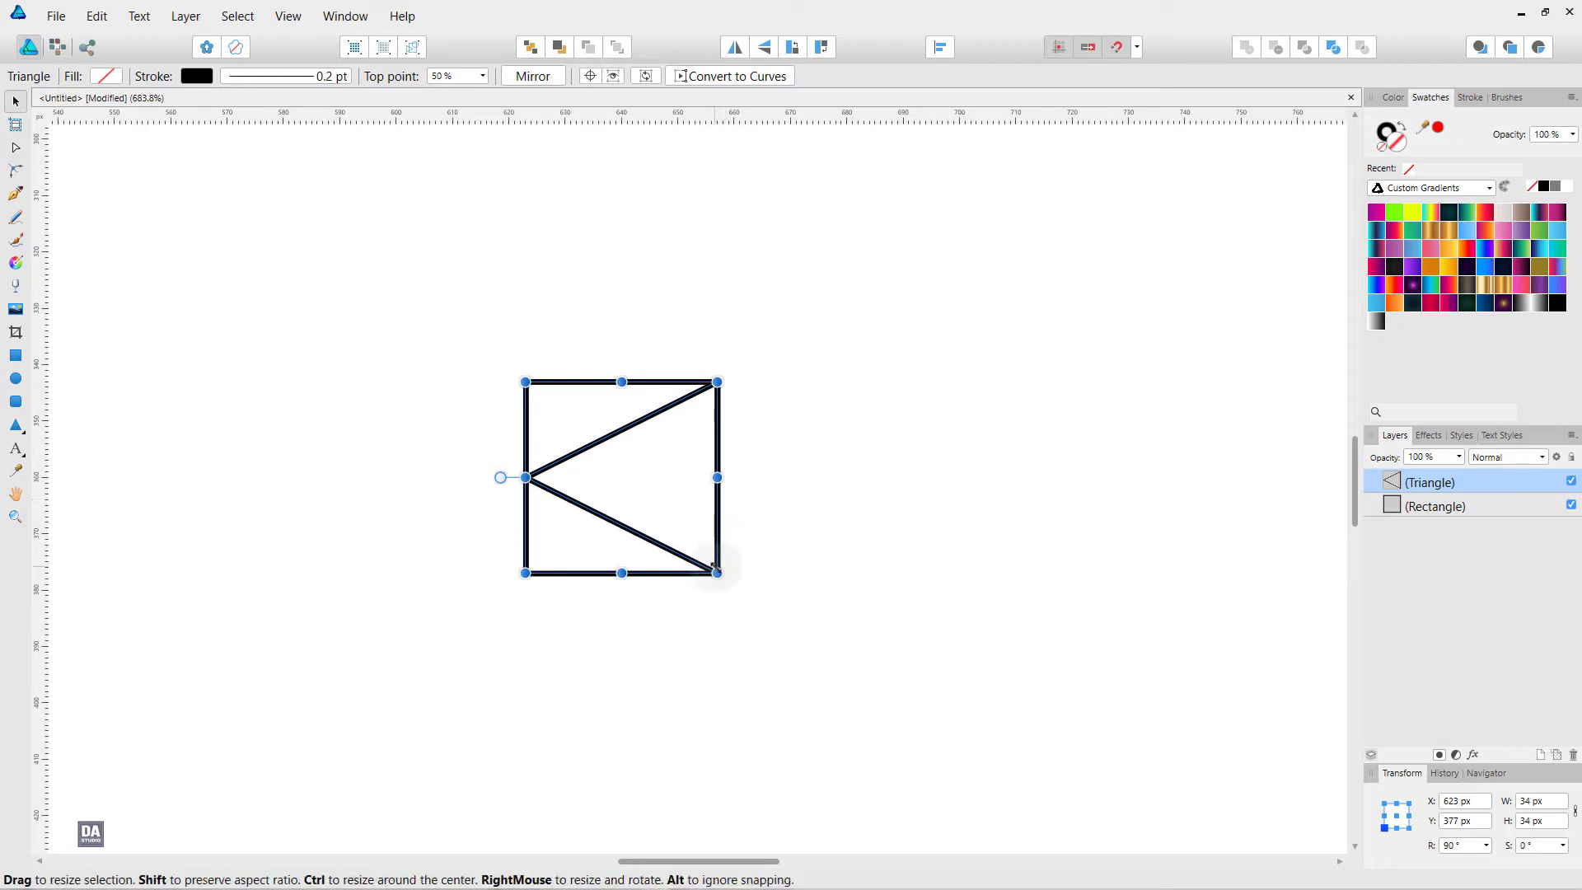
drag(729, 579, 775, 619)
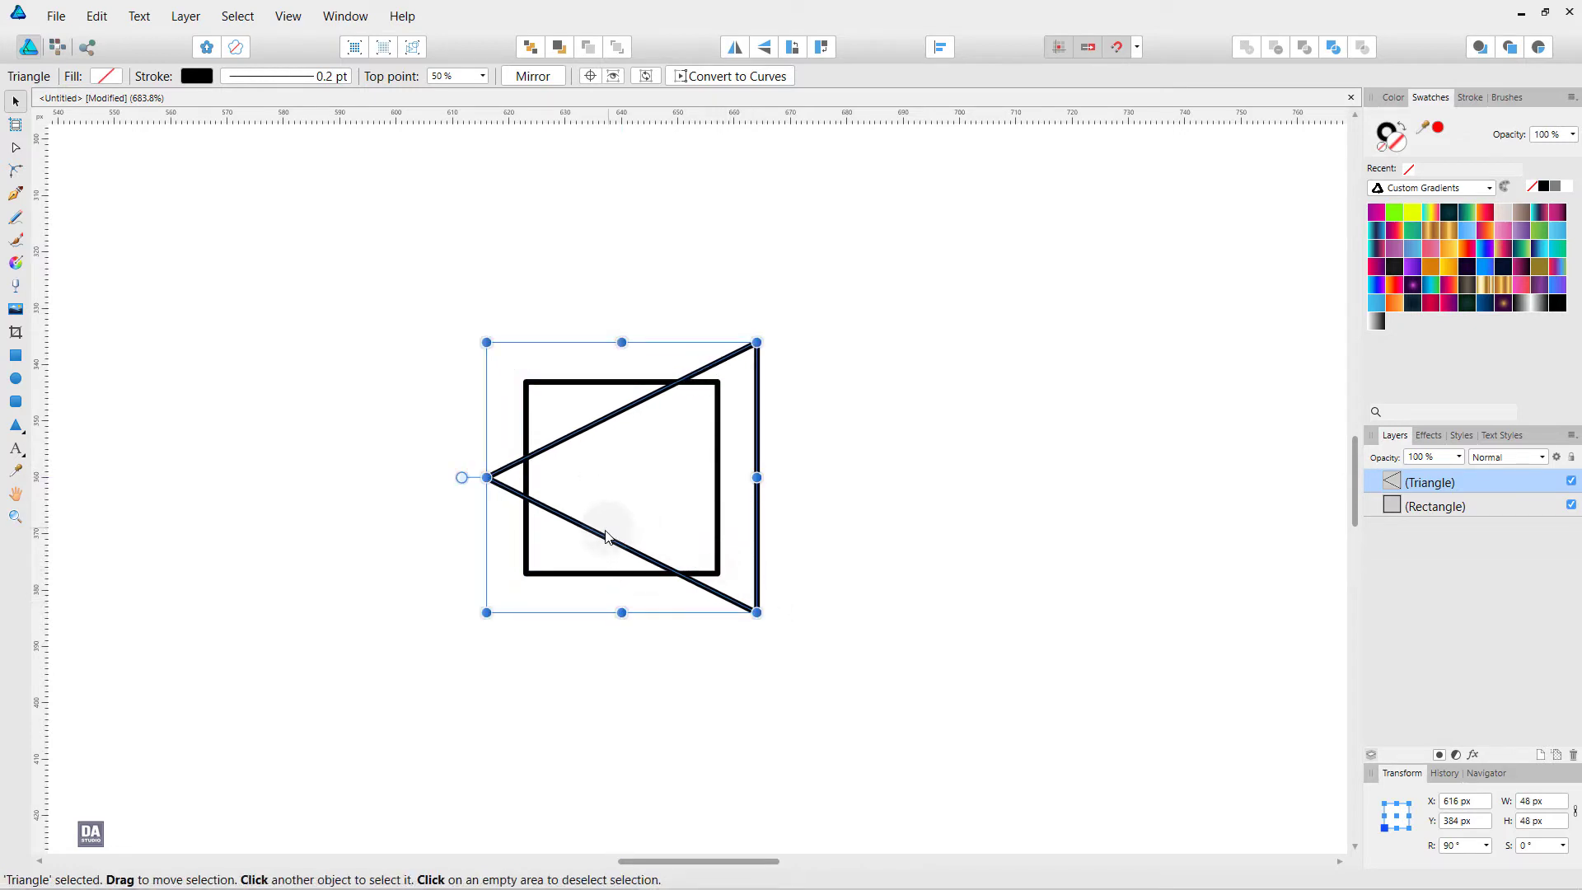
drag(616, 542, 645, 540)
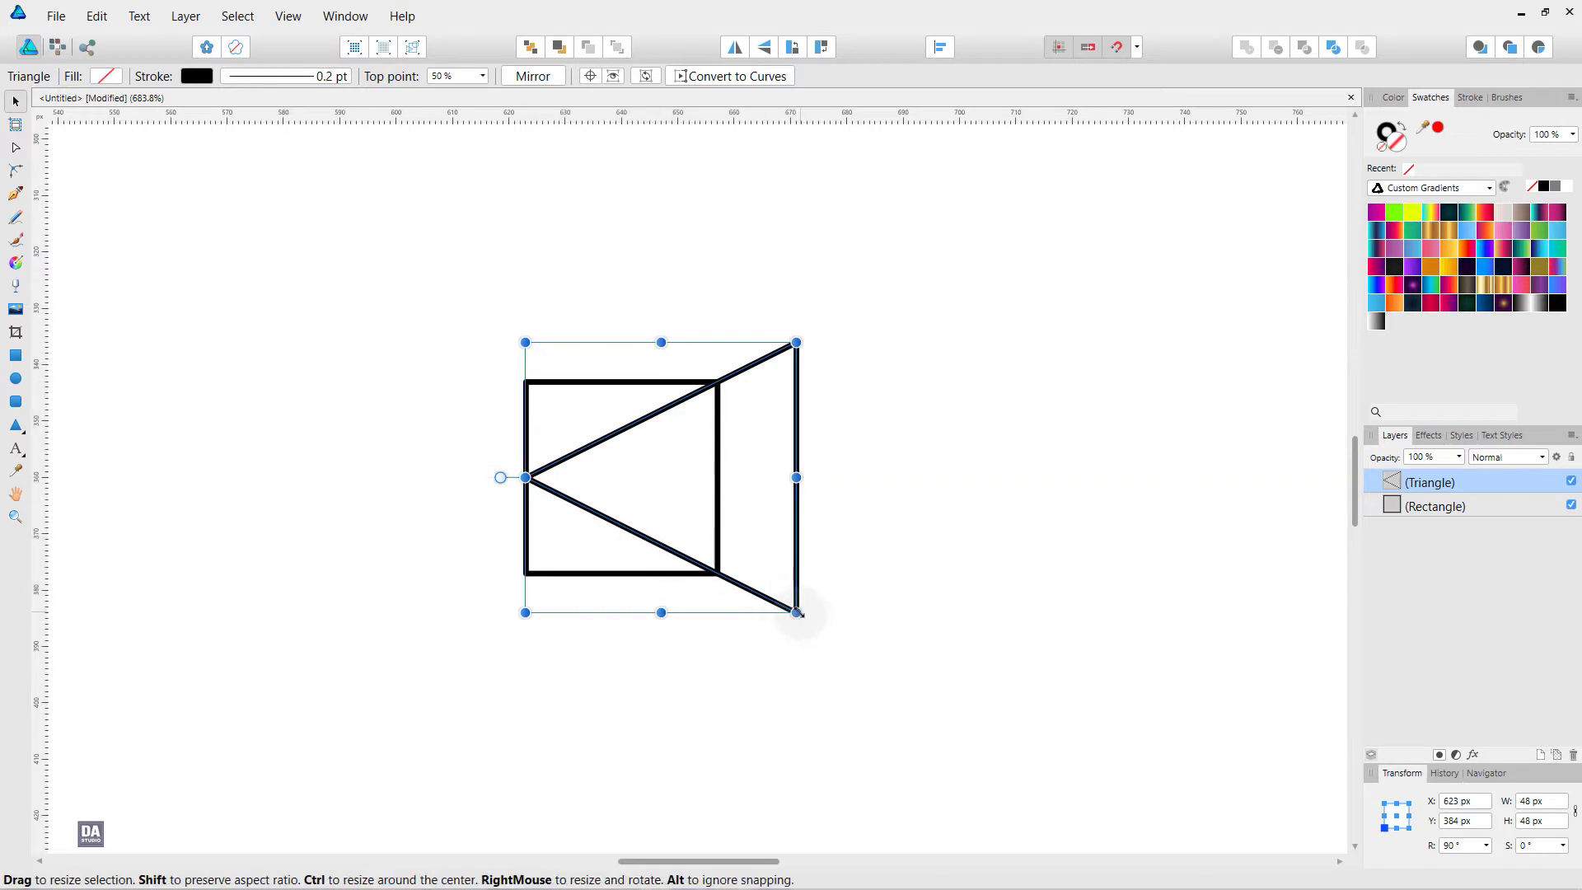
drag(796, 477, 921, 466)
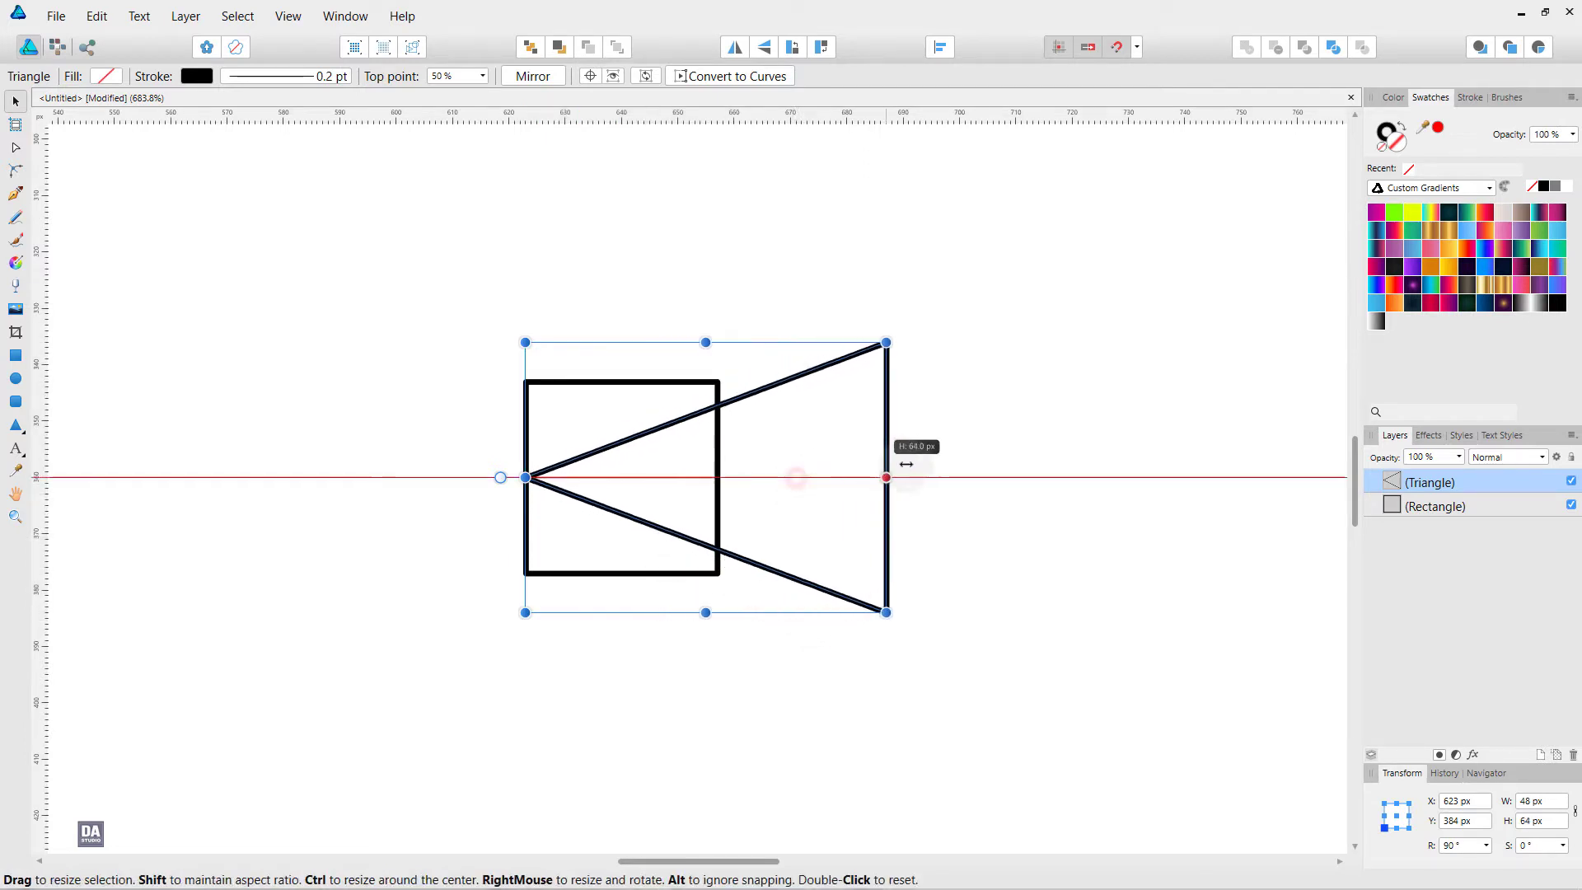
drag(722, 342, 725, 281)
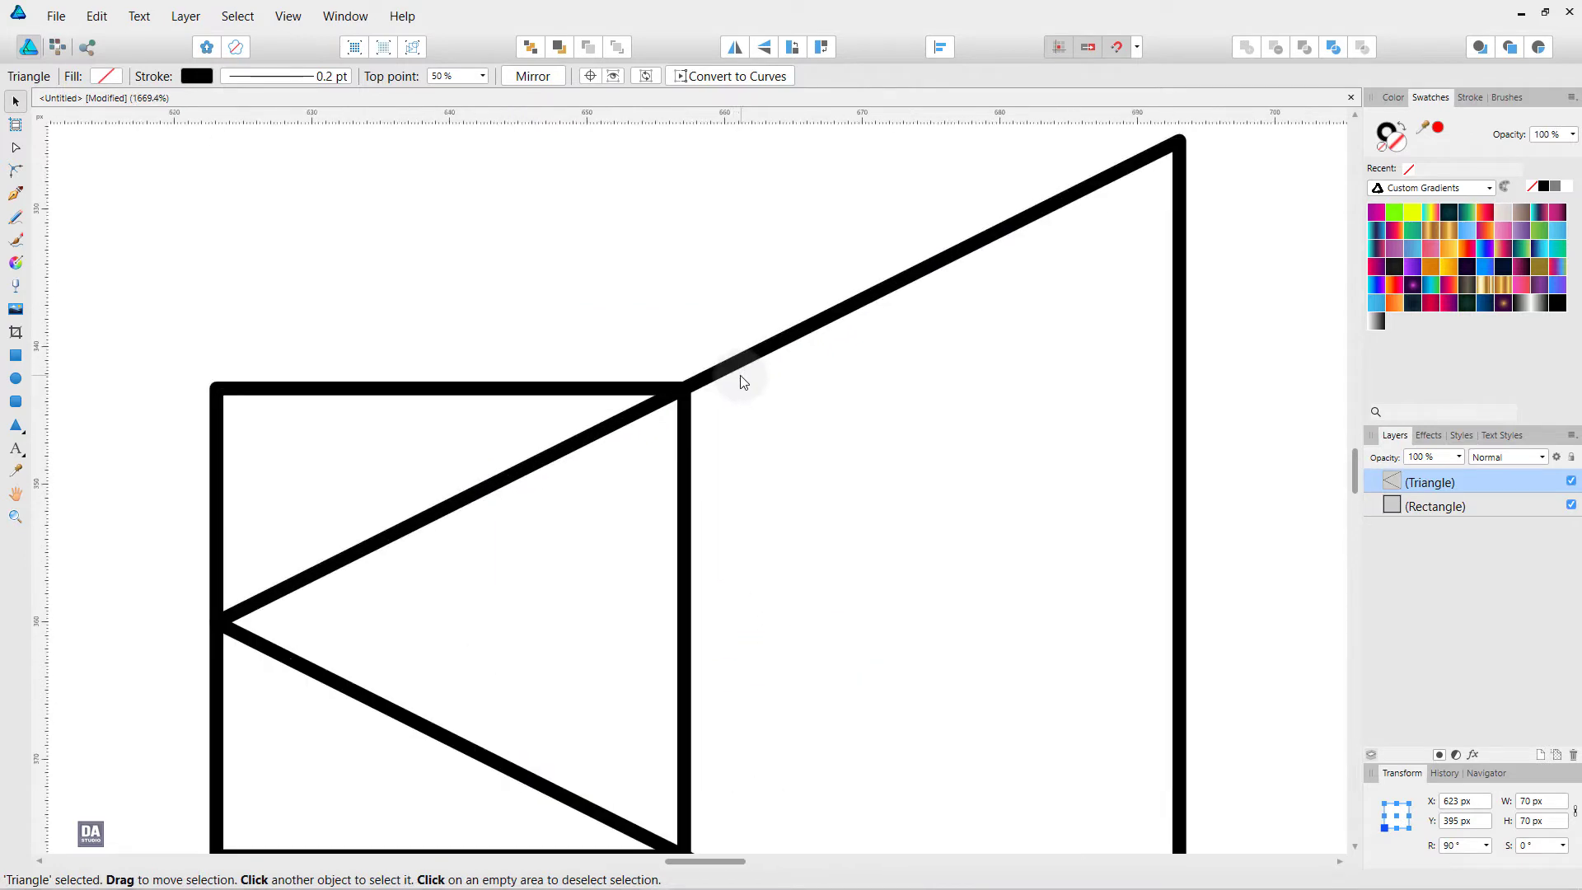
ctrl+scroll(741, 379, up, 4)
ctrl+scroll(742, 380, down, 3)
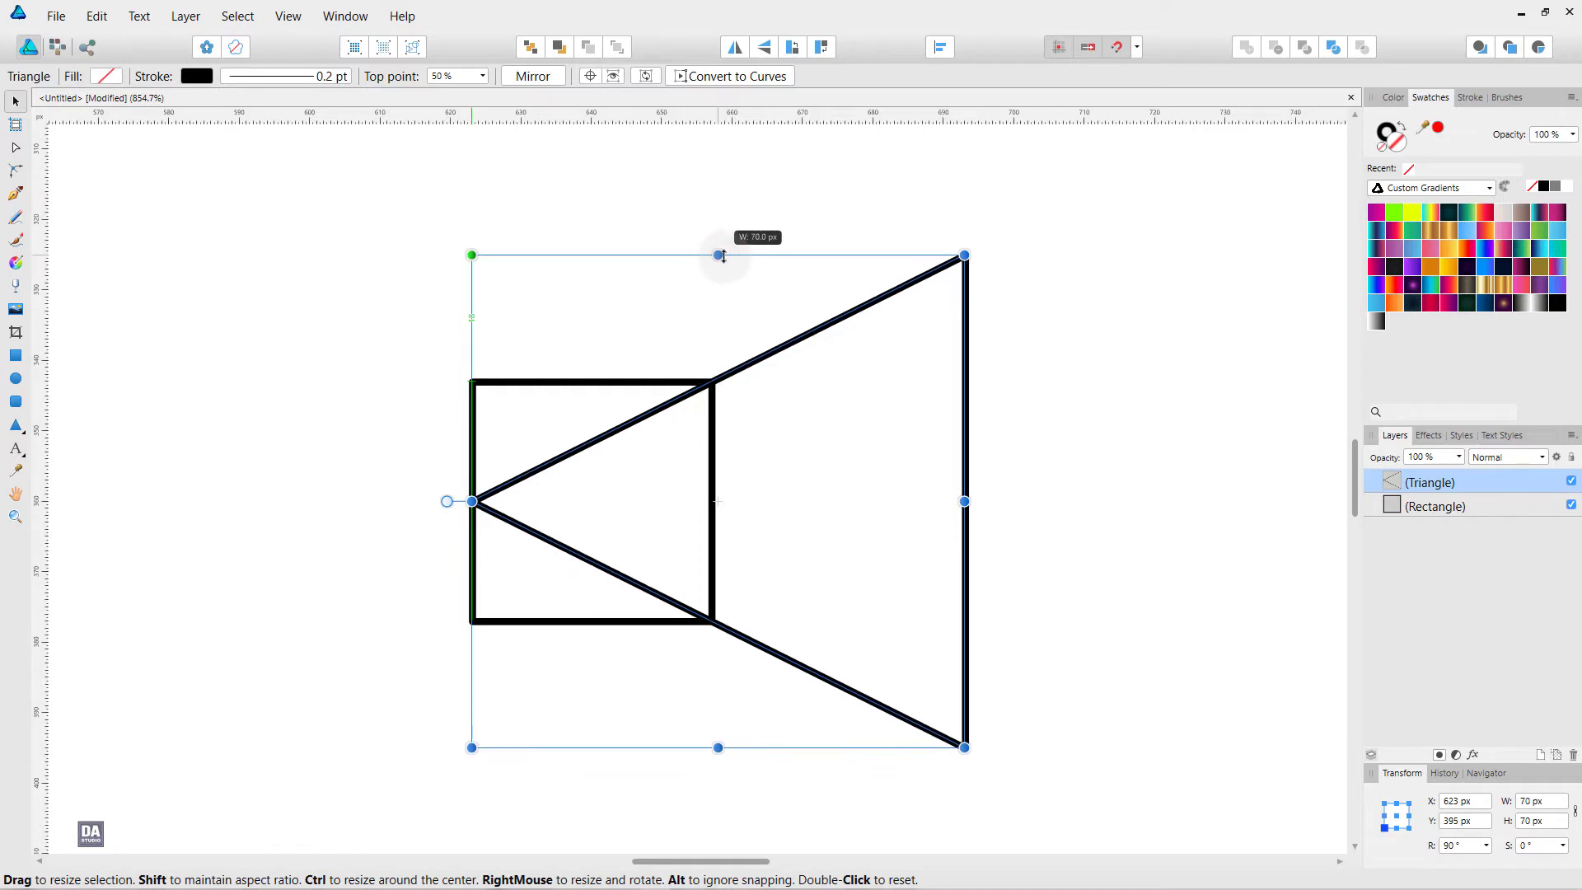
click(700, 295)
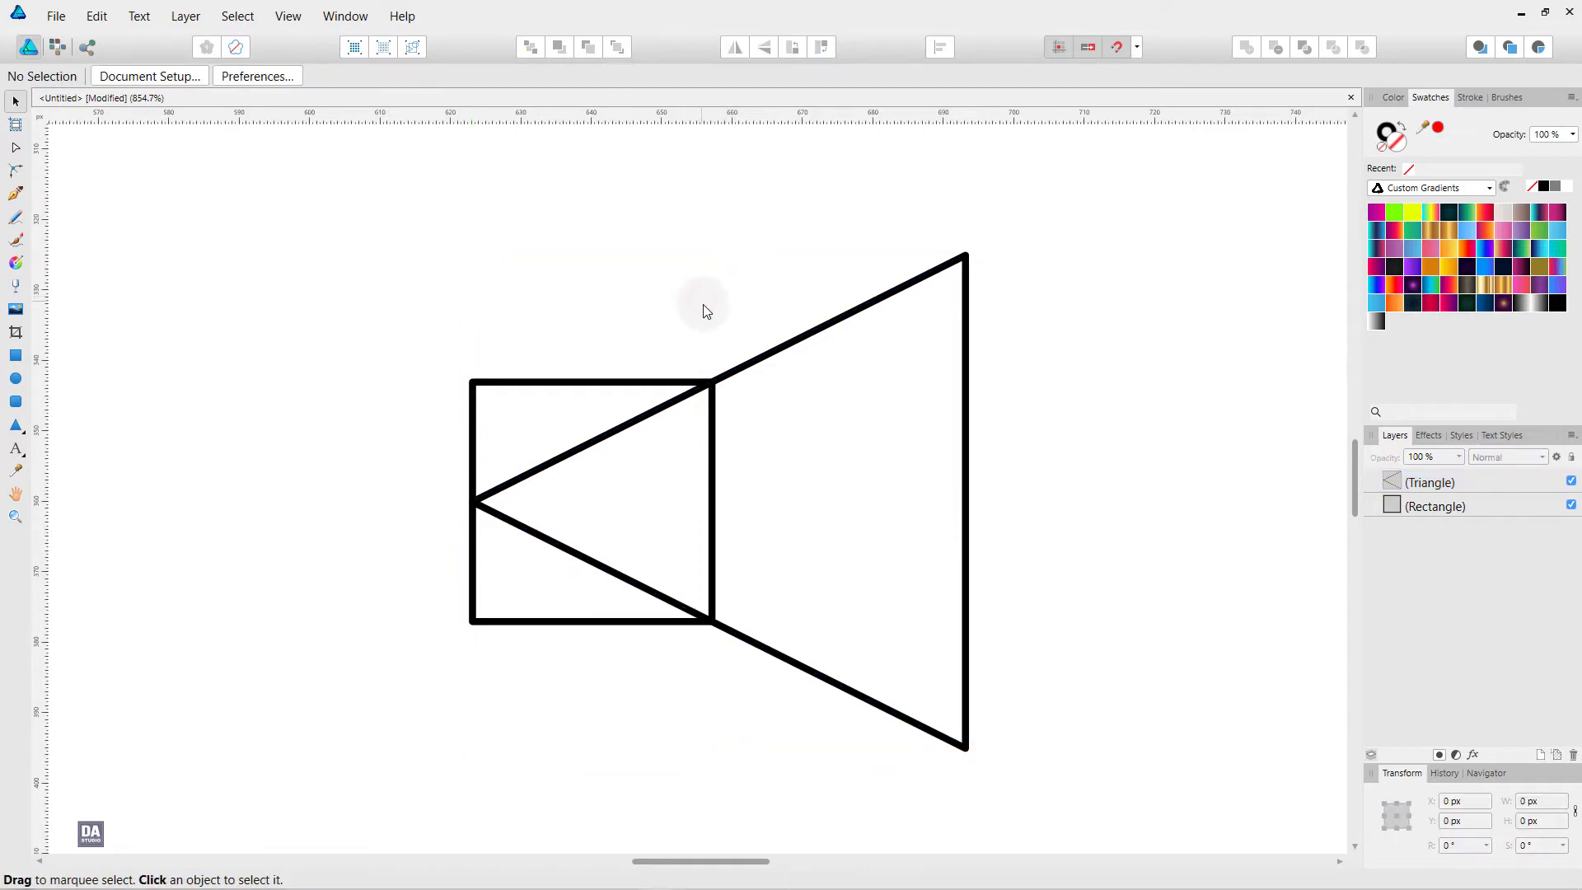
- Combine the Rectangle and Triangle layers with Add into one 70 × 70 px speaker curve
click(1476, 507)
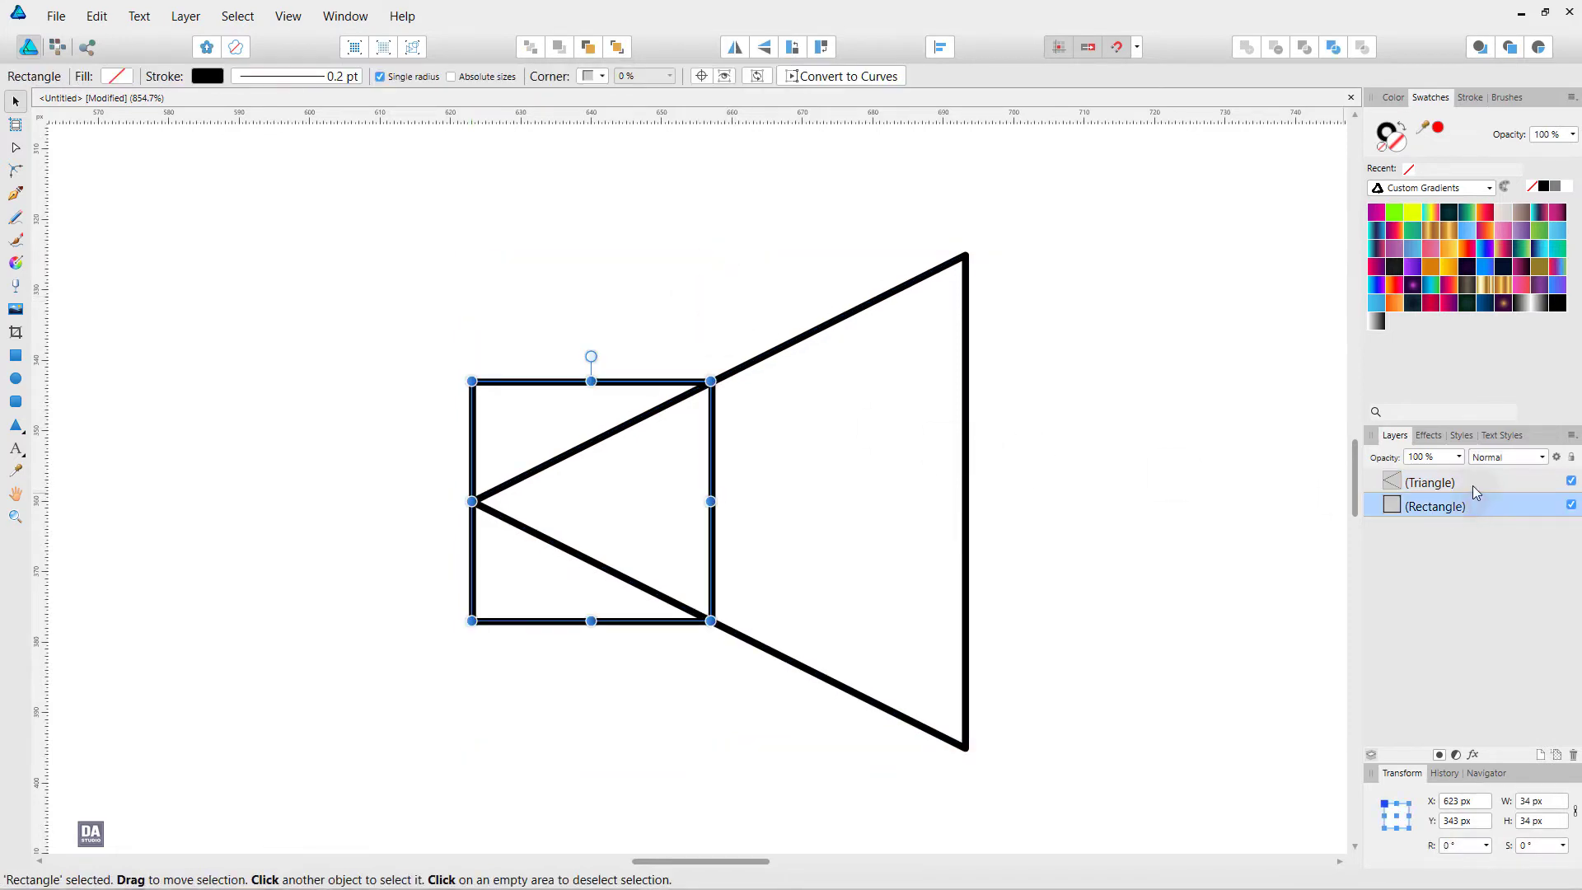
shift+click(1471, 483)
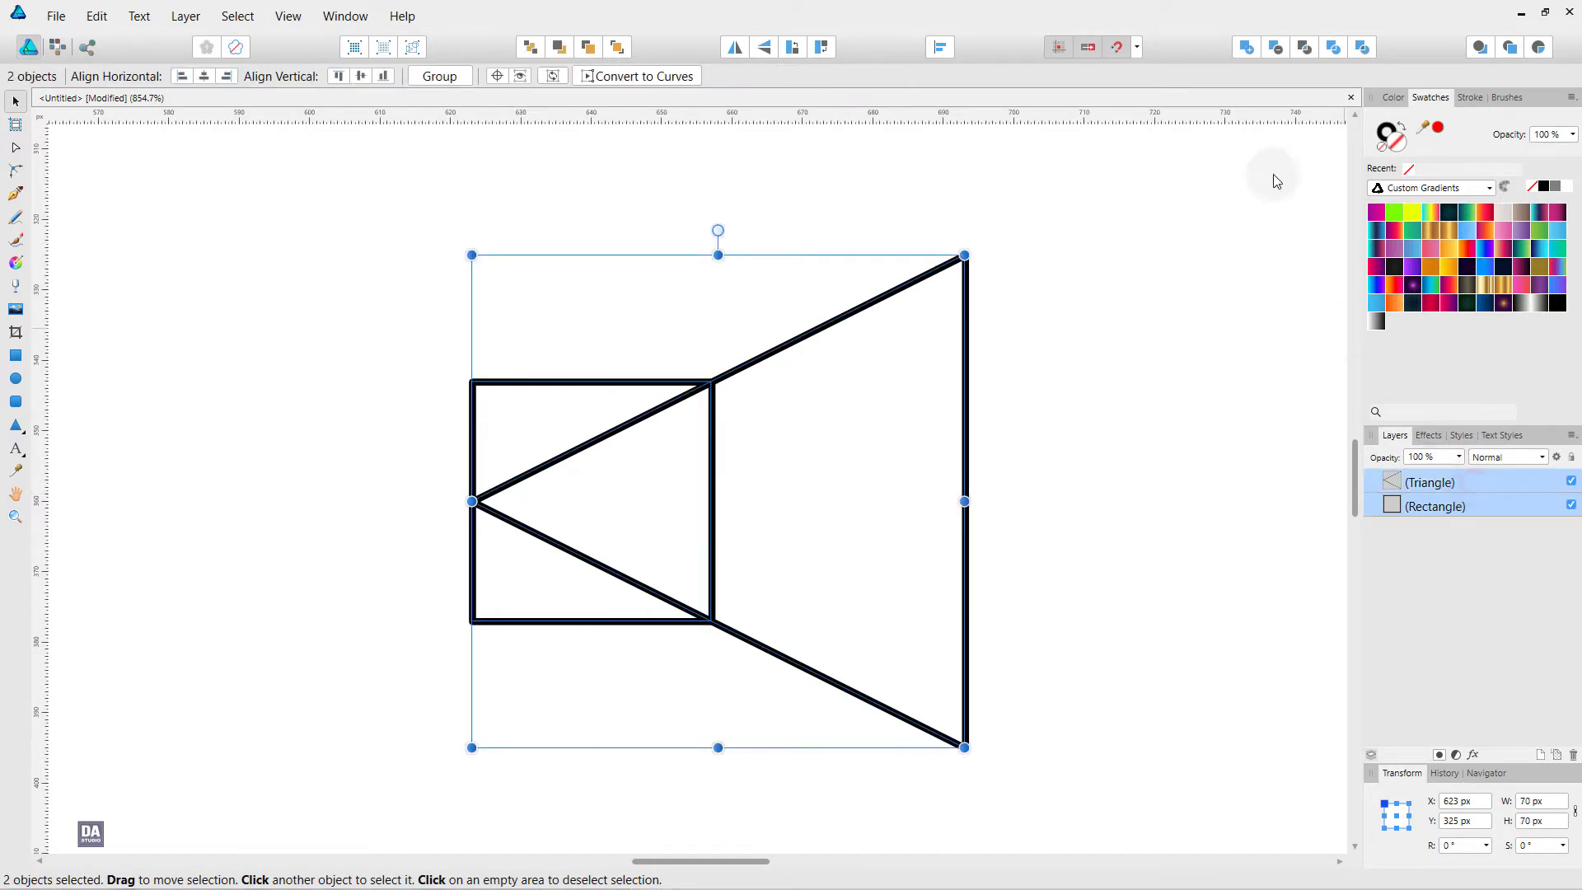
click(1247, 47)
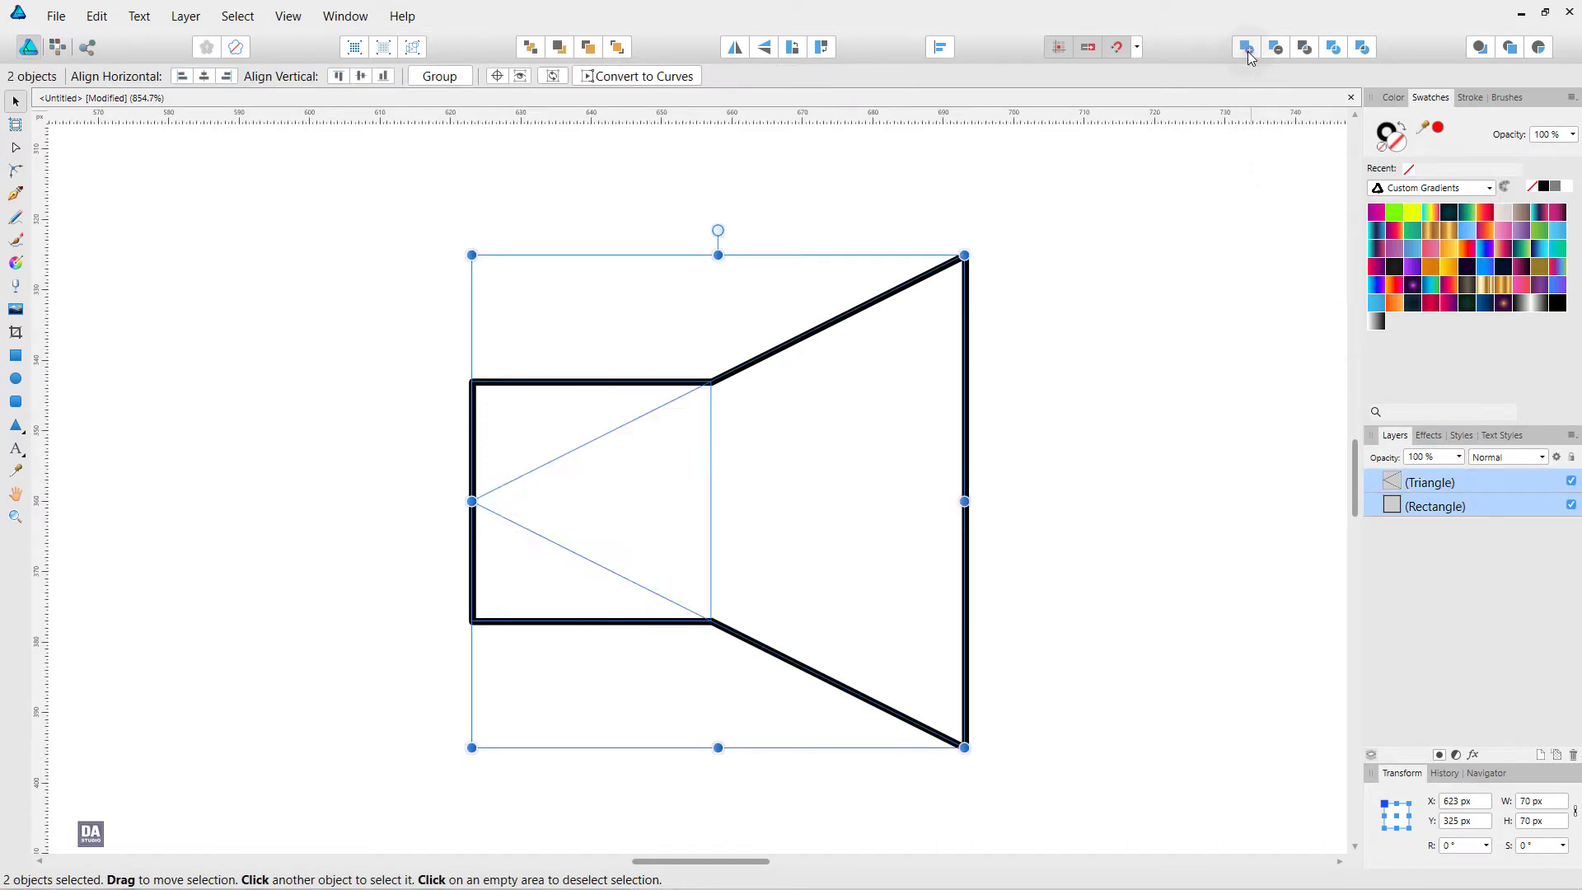
click(853, 545)
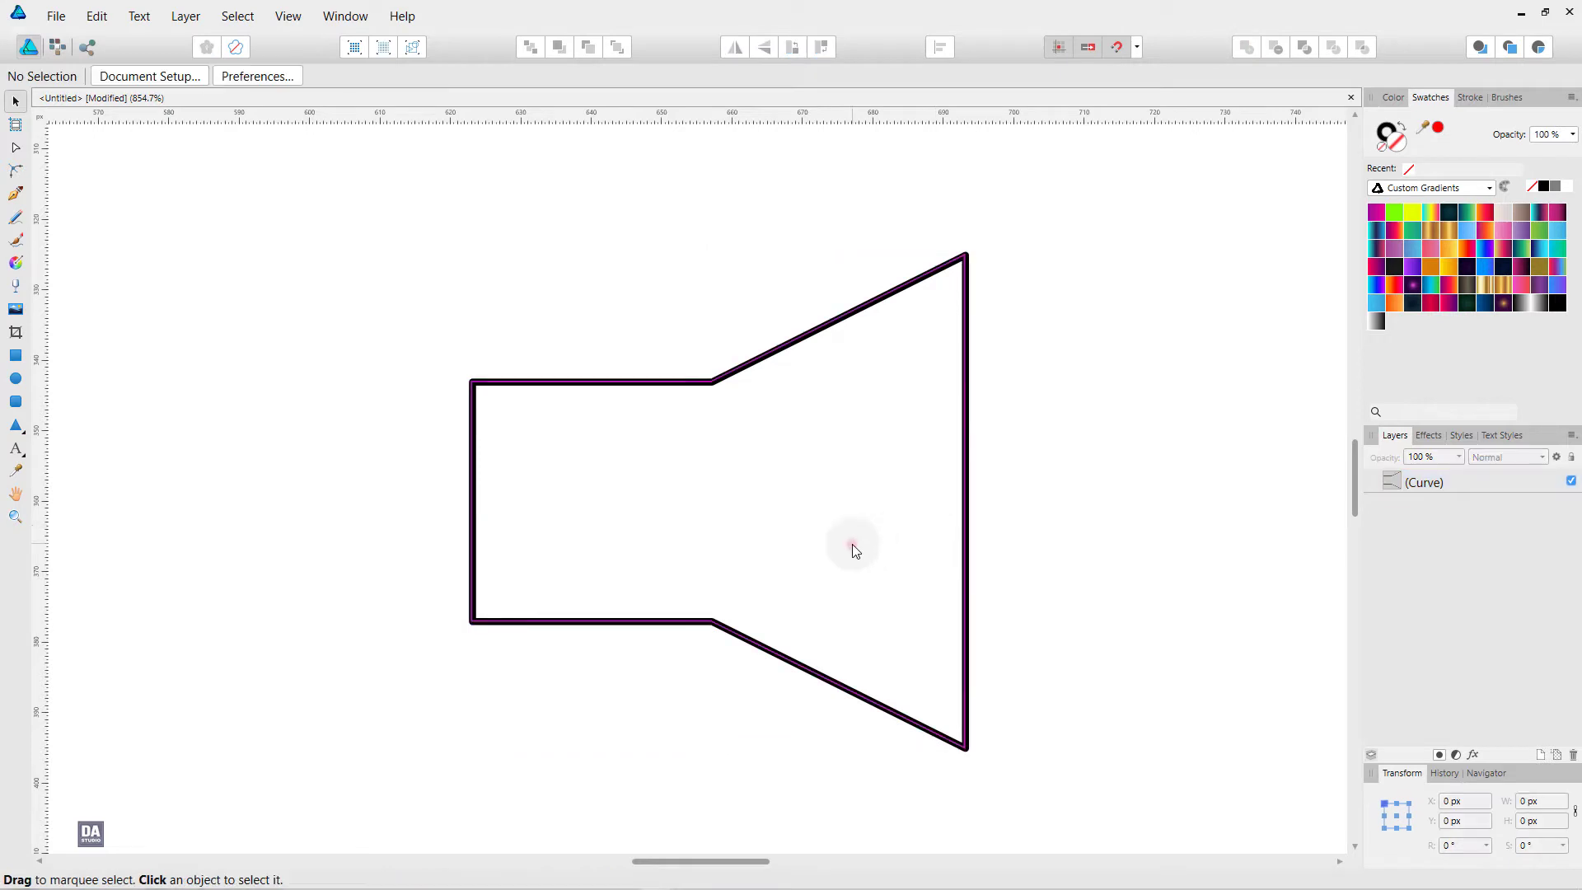
click(727, 639)
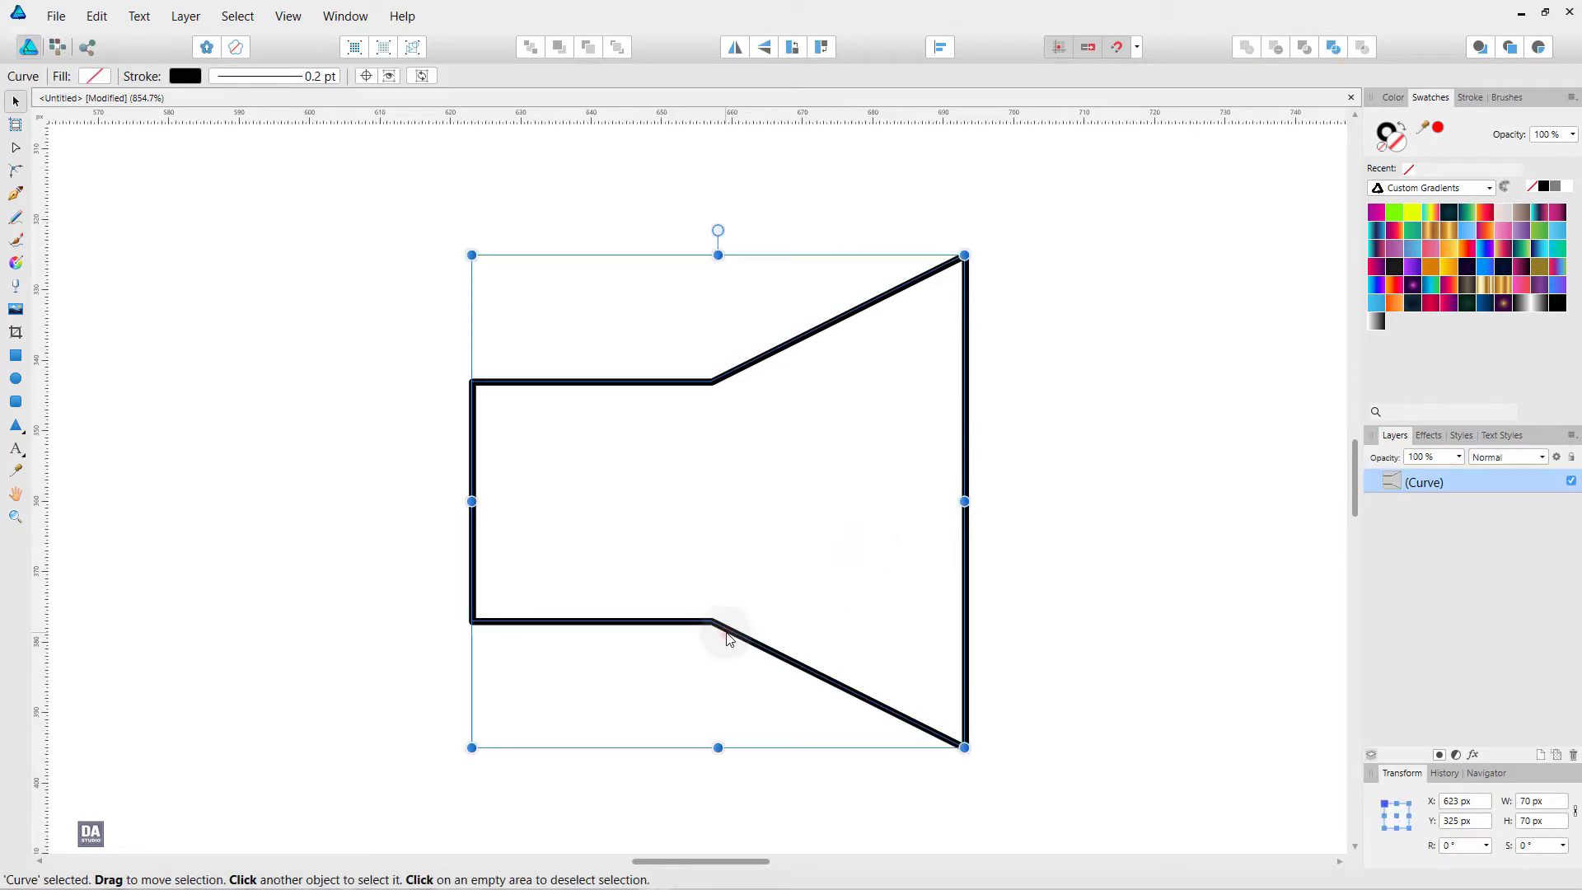
- Round the speaker outline's outer corners with the Corner tool, radii about 3.3–3.6 px
click(15, 171)
mouse_move(452, 360)
mouse_down()
mouse_move(490, 638)
mouse_move(524, 601)
mouse_move(559, 599)
mouse_up()
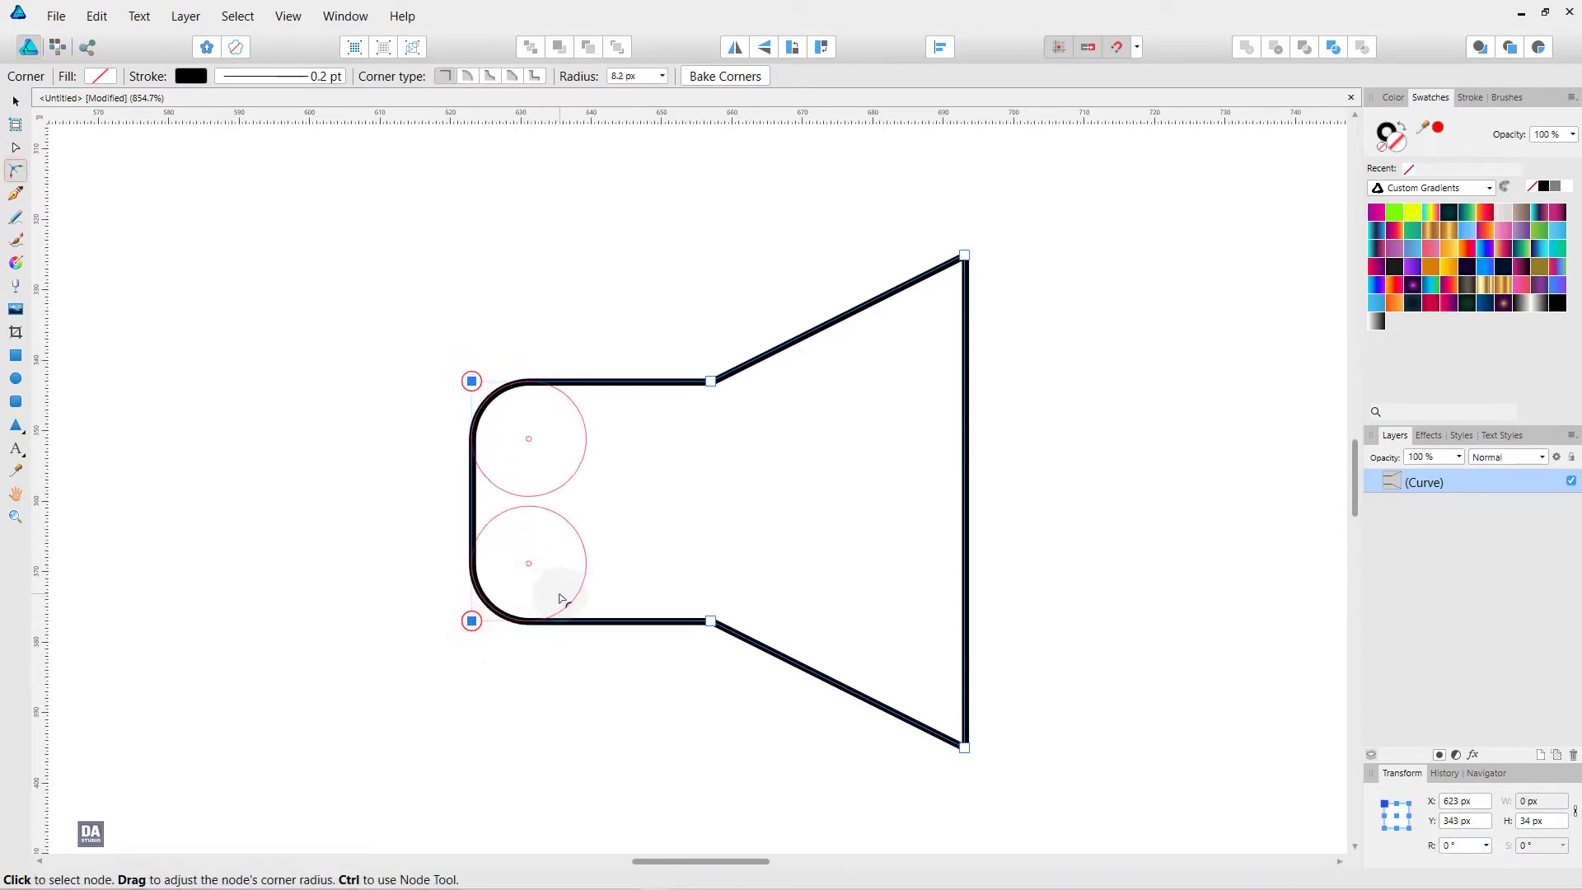
drag(702, 336, 722, 677)
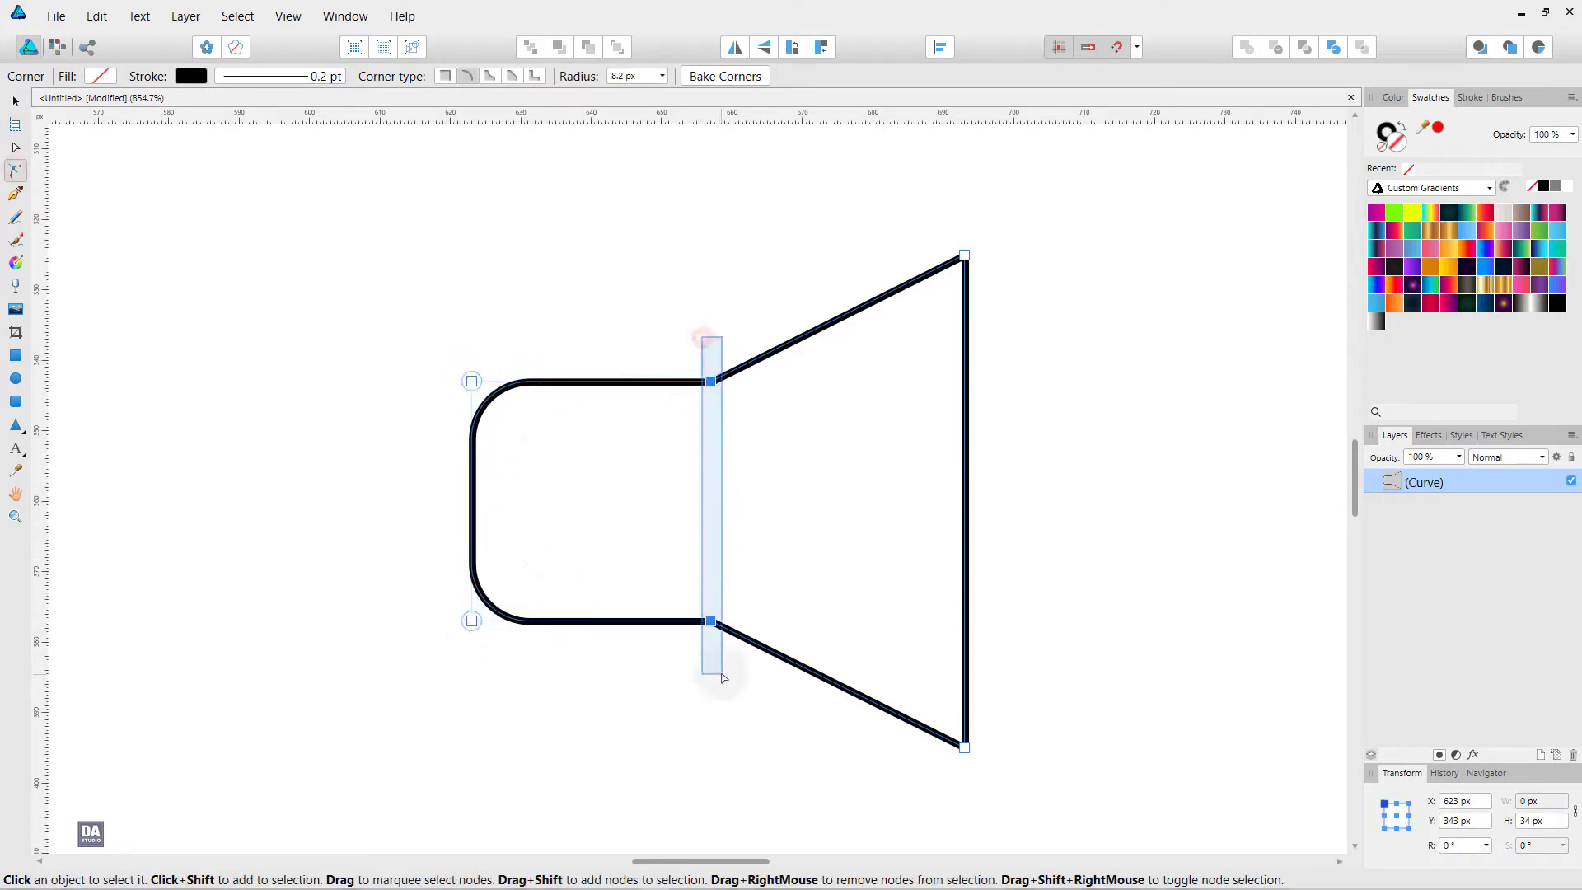
drag(711, 622, 707, 706)
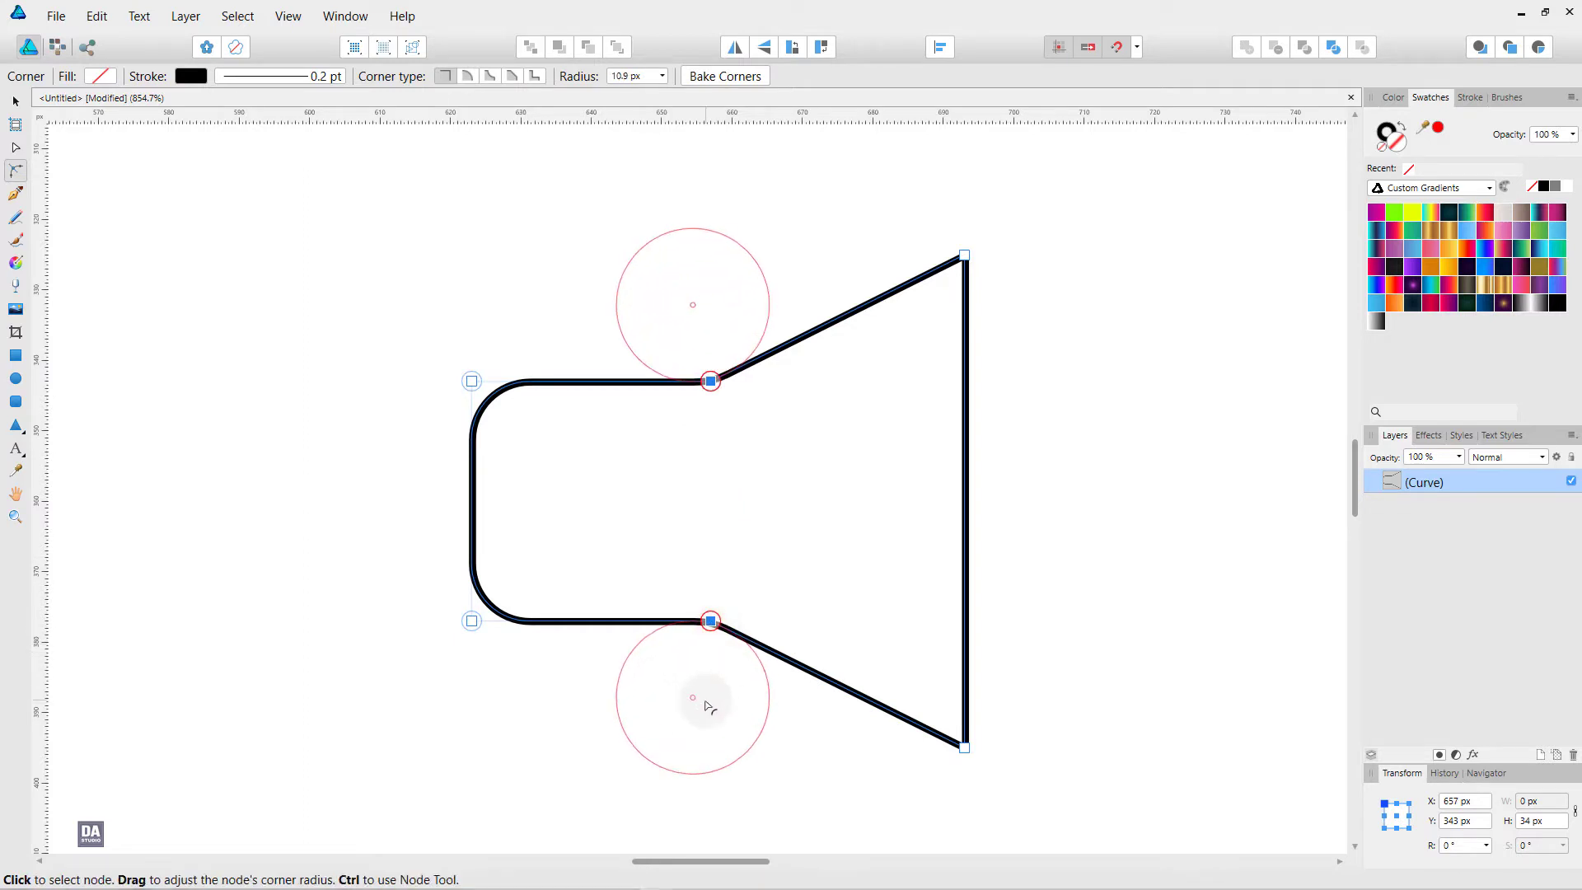
click(710, 700)
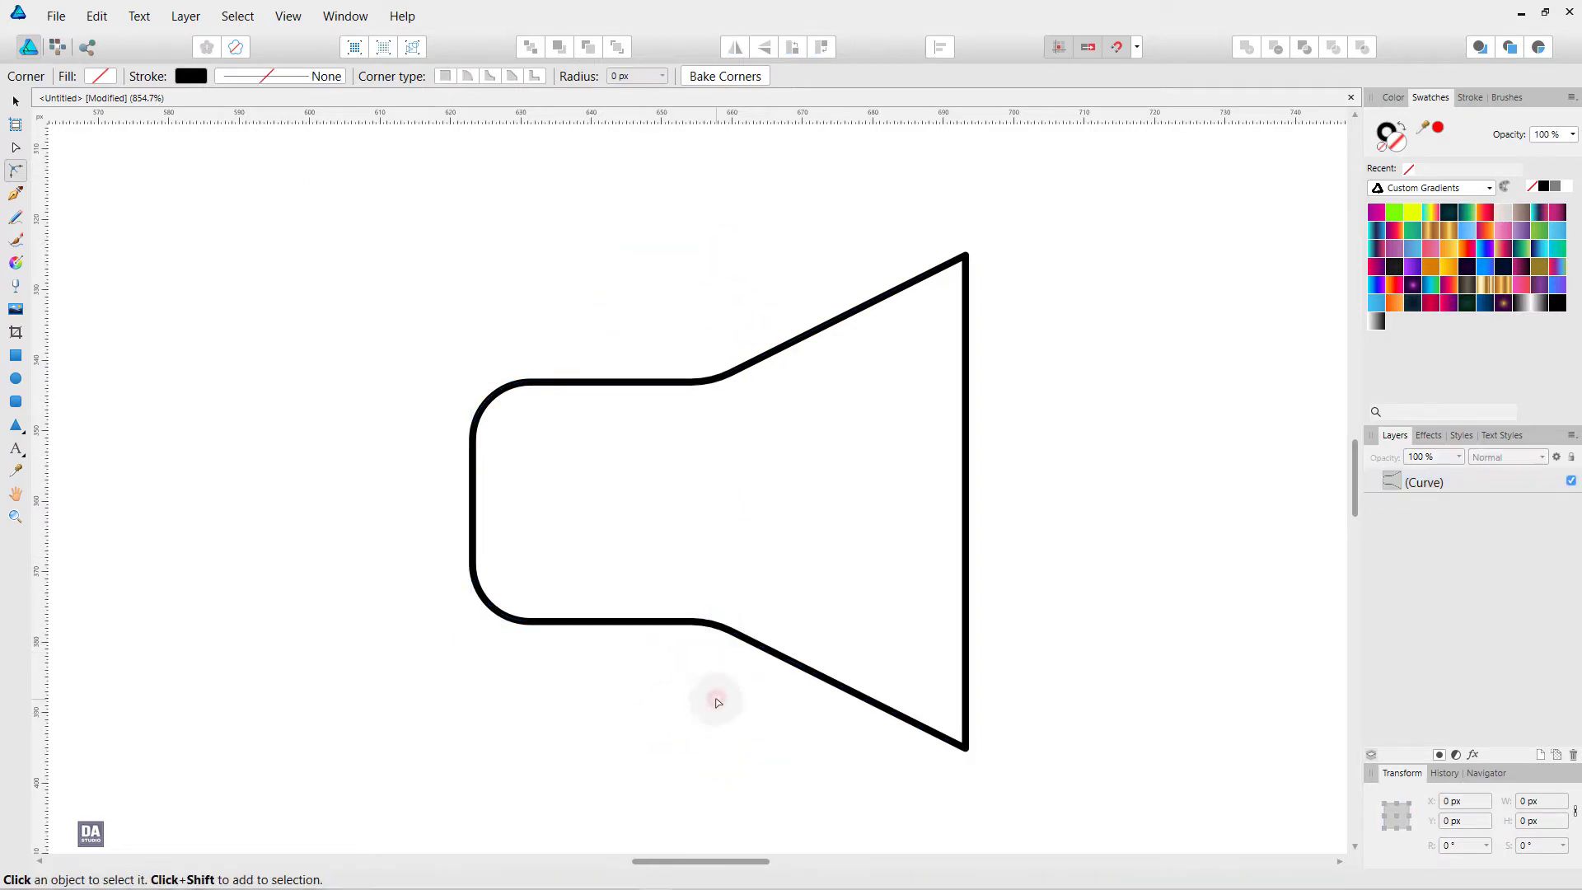
click(772, 659)
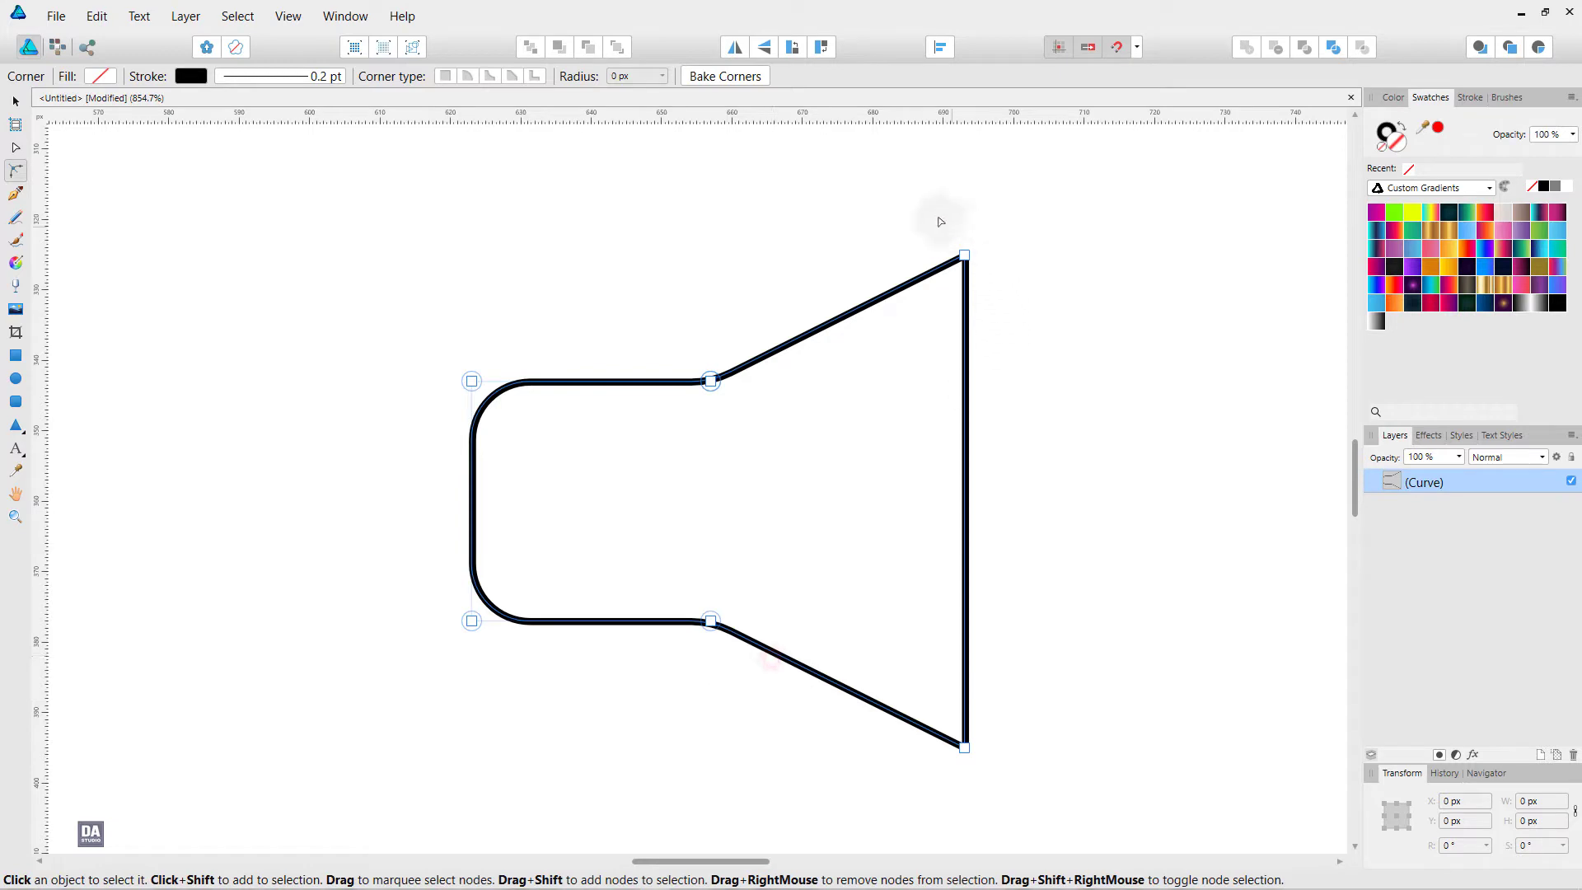
mouse_move(934, 226)
mouse_down()
mouse_move(977, 778)
mouse_move(941, 710)
mouse_up()
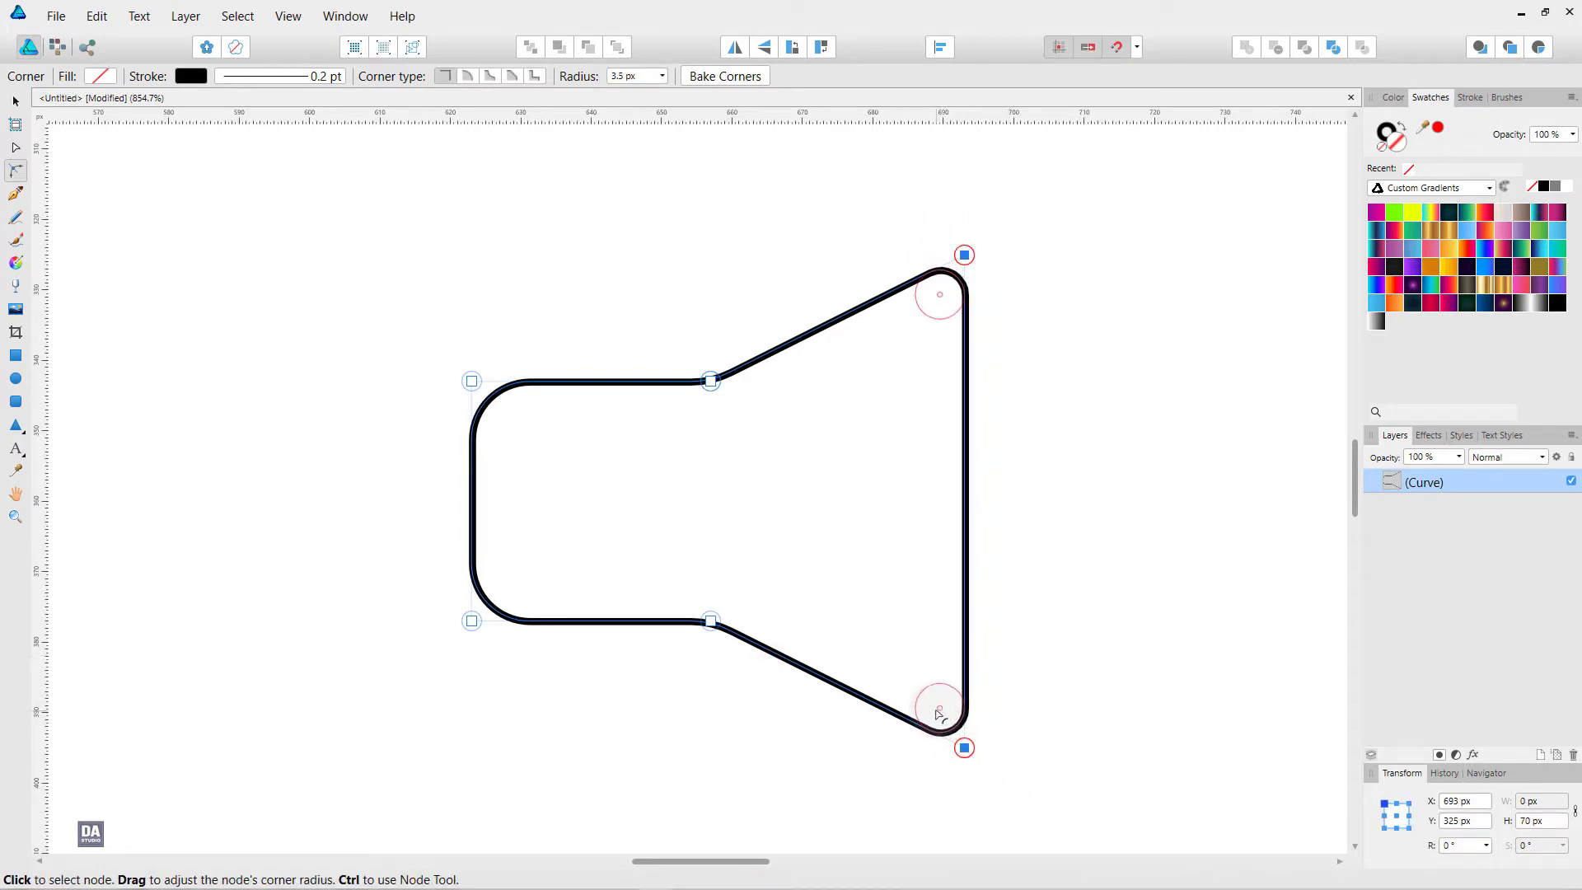
click(1045, 671)
- Reframe the view so the speaker sits left with room for arcs on its right
scroll(1035, 629, down, 1)
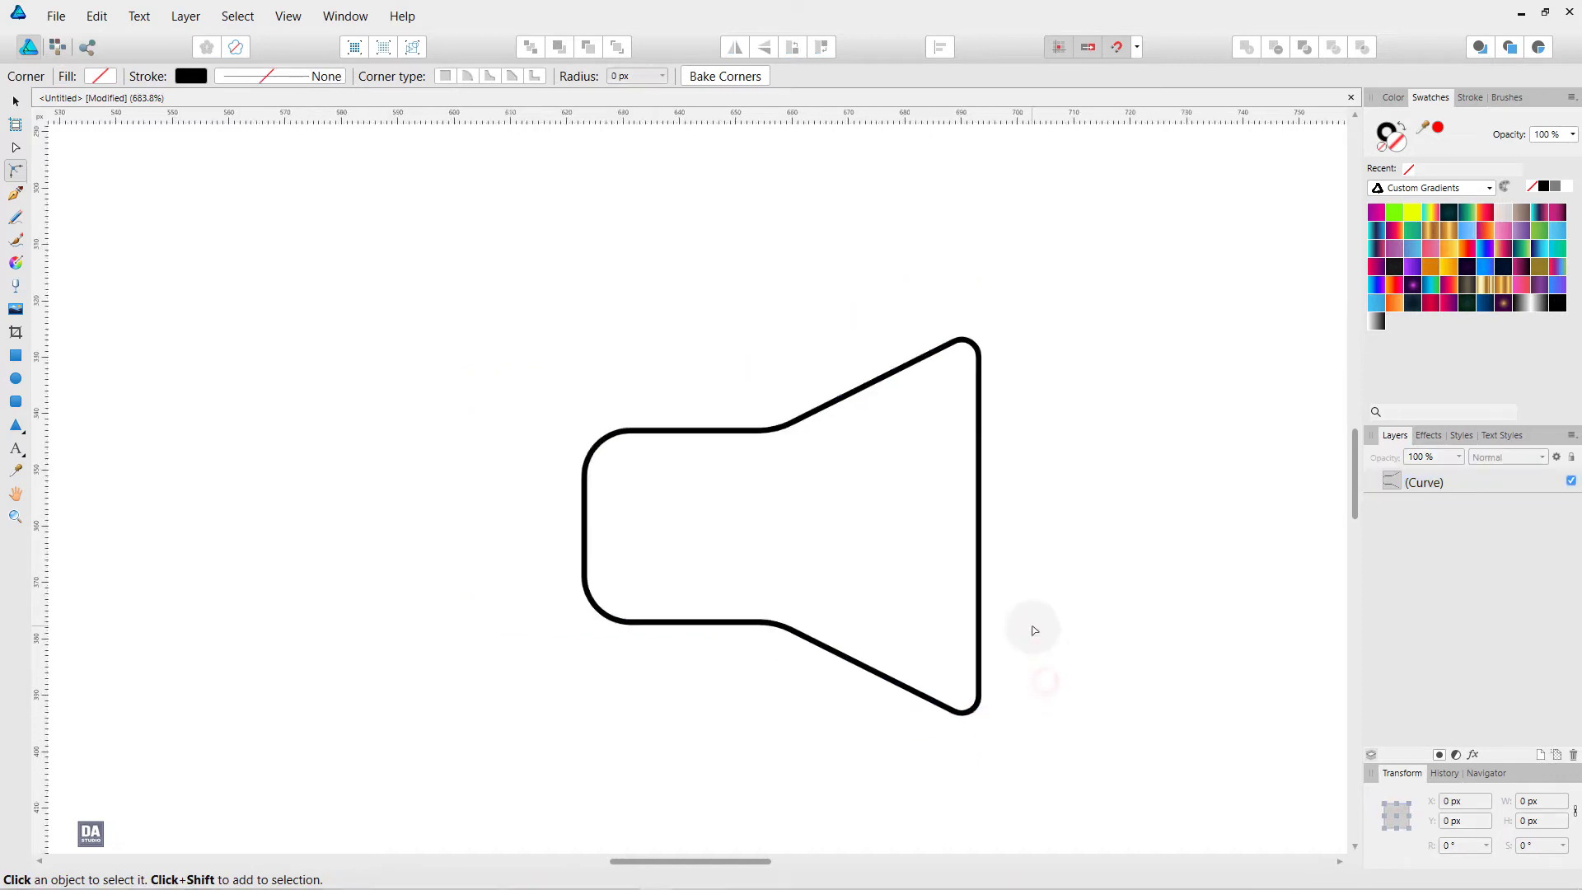
scroll(1007, 635, down, 1)
drag(857, 610, 530, 557)
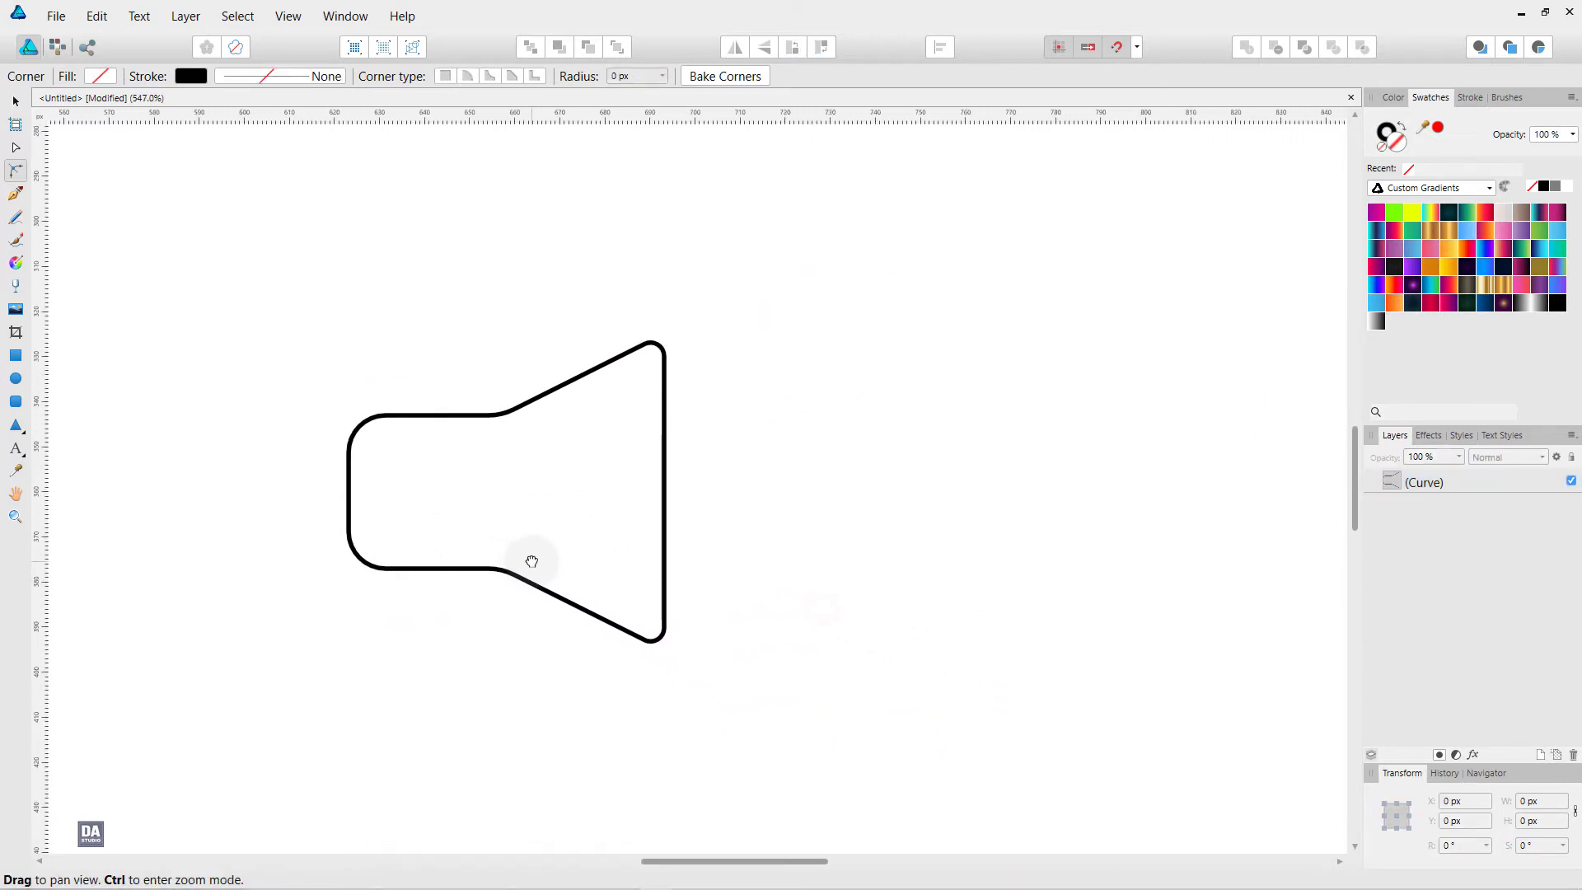
scroll(635, 548, up, 1)
scroll(635, 548, up, 1)
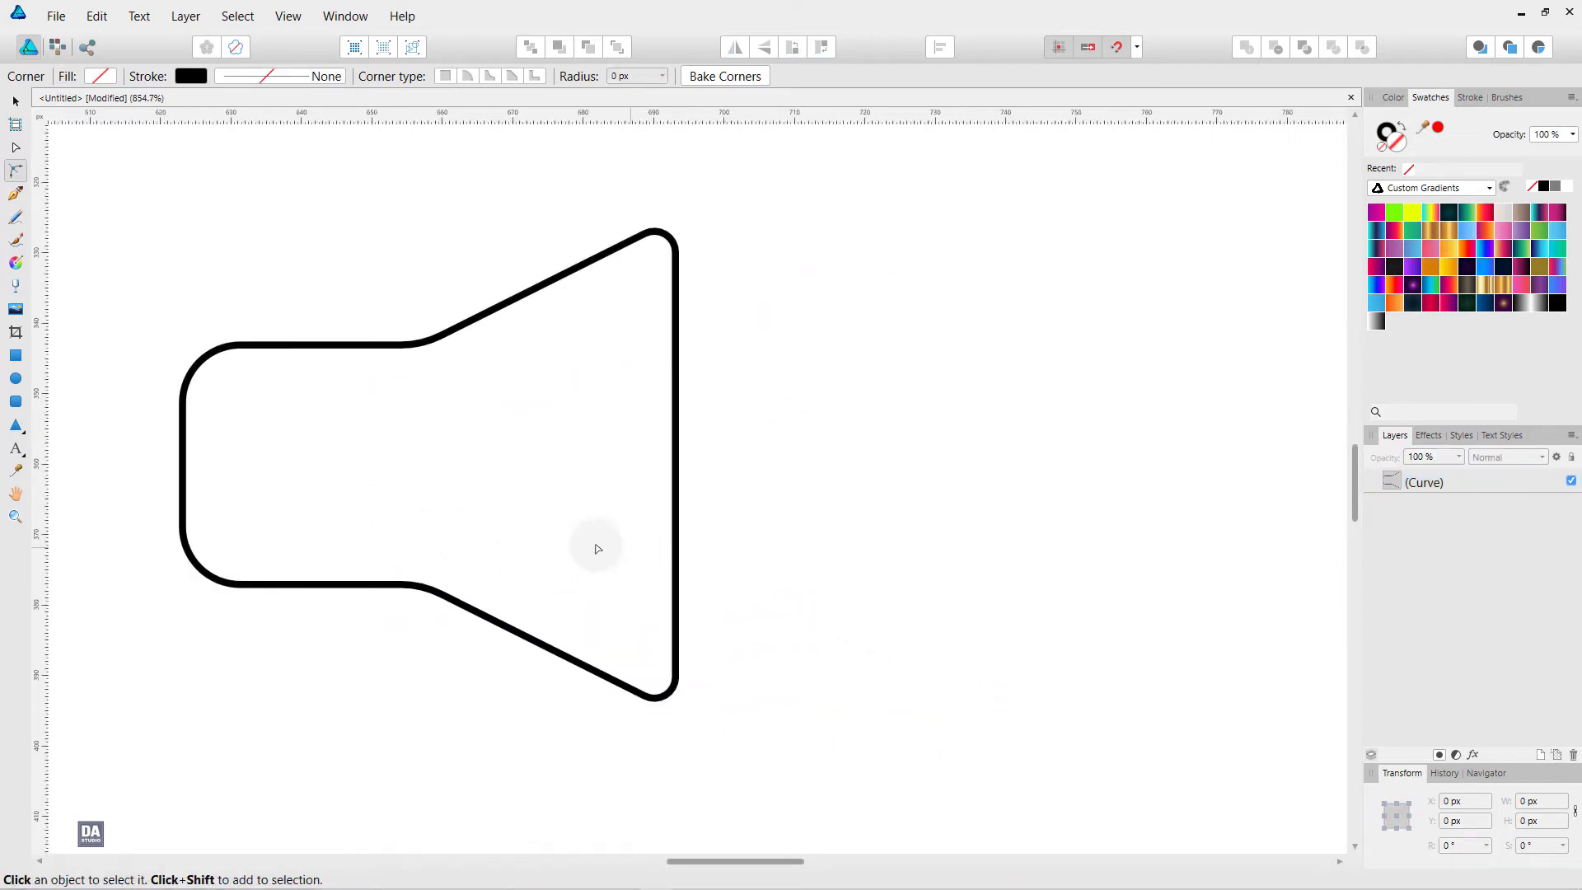
drag(598, 544, 558, 564)
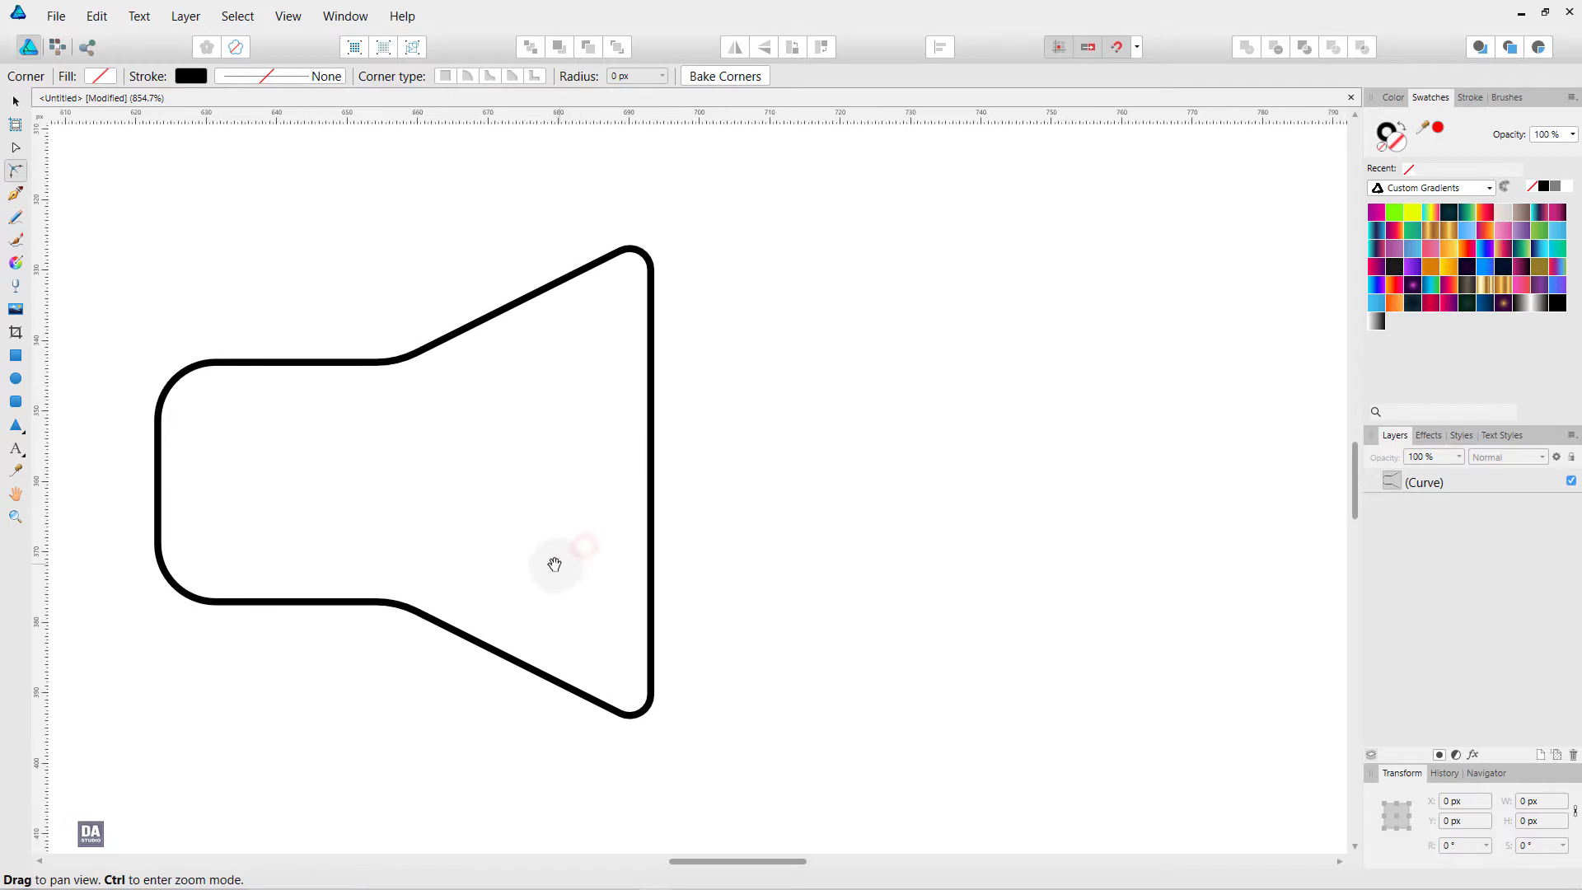
- Draw a donut beside the speaker, 75% hole radius, trimmed to a 151.5° arc with 0.2 pt black outline
click(25, 435)
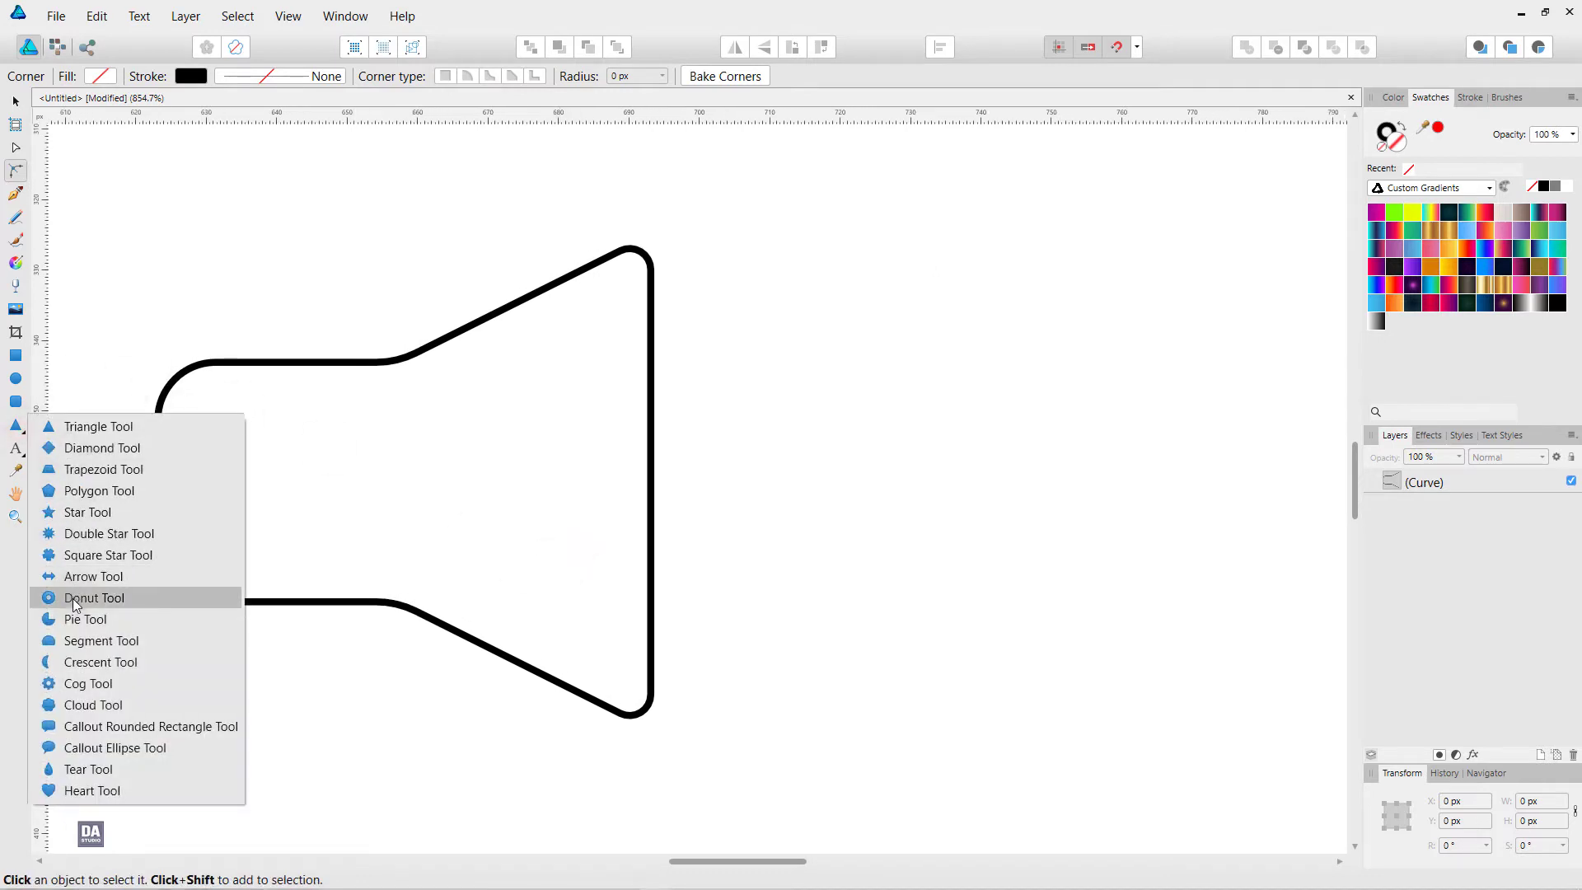
click(72, 598)
drag(819, 481, 965, 638)
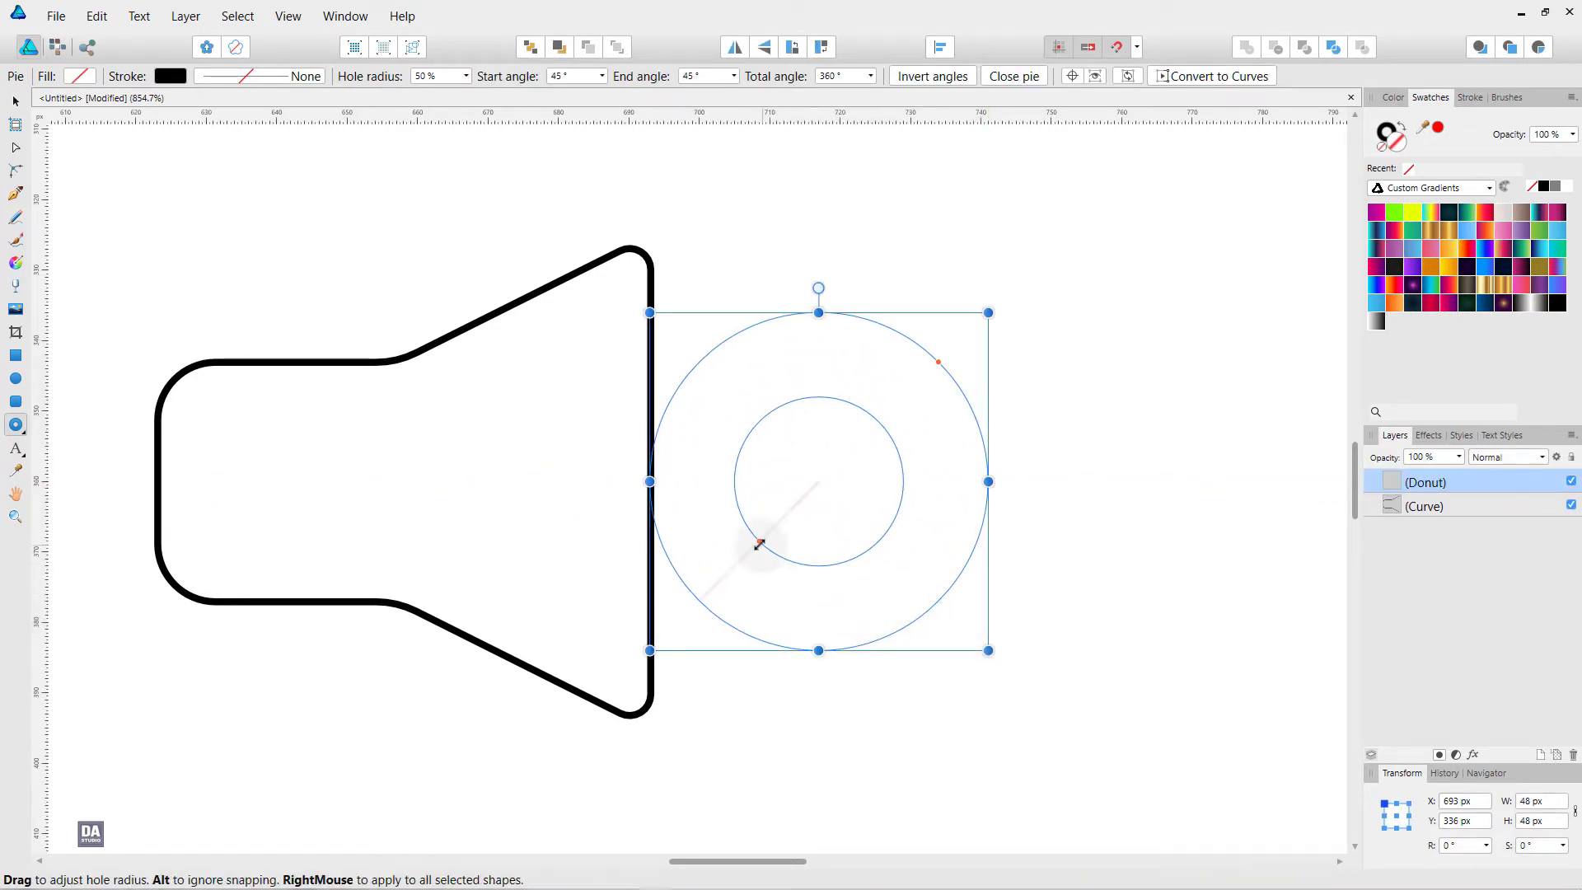
drag(759, 542, 733, 567)
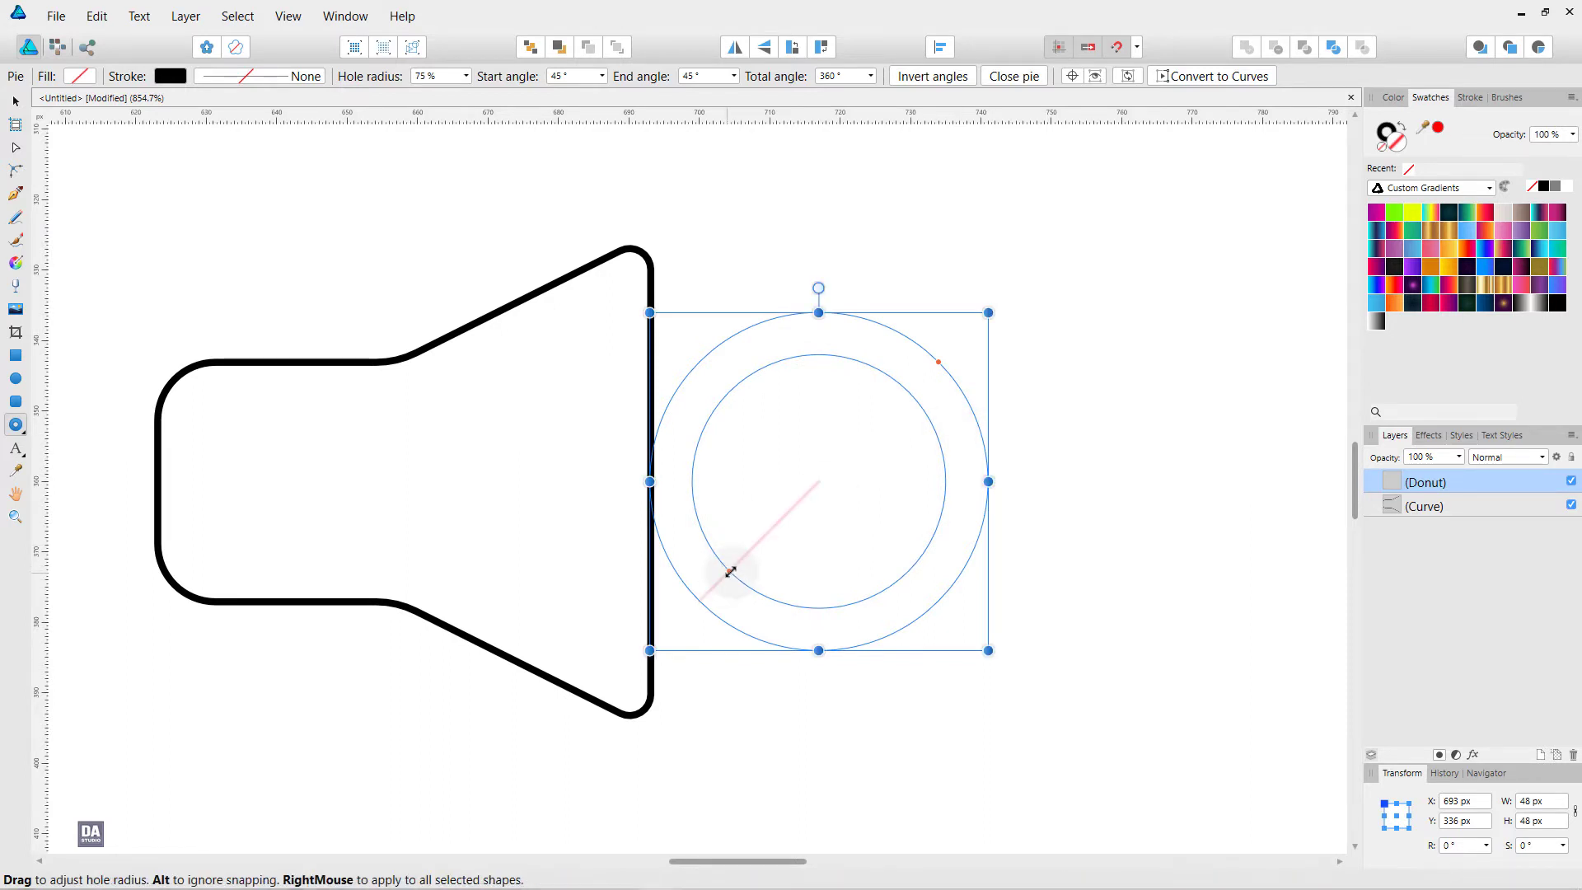
mouse_move(940, 363)
mouse_down()
mouse_move(886, 609)
mouse_move(940, 601)
mouse_move(876, 630)
mouse_up()
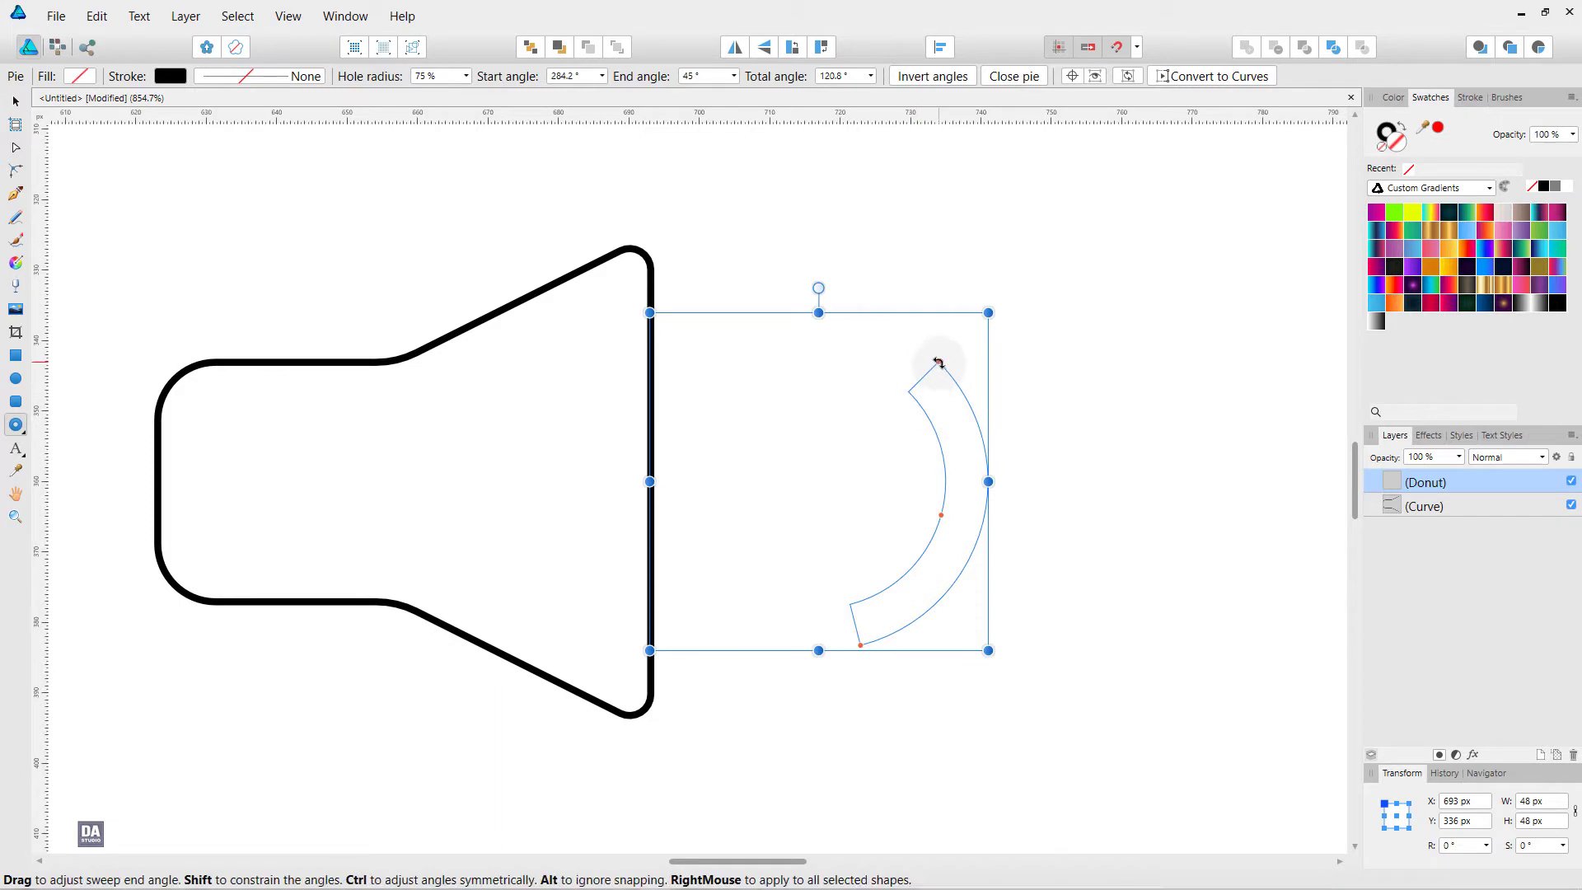
drag(938, 363, 849, 332)
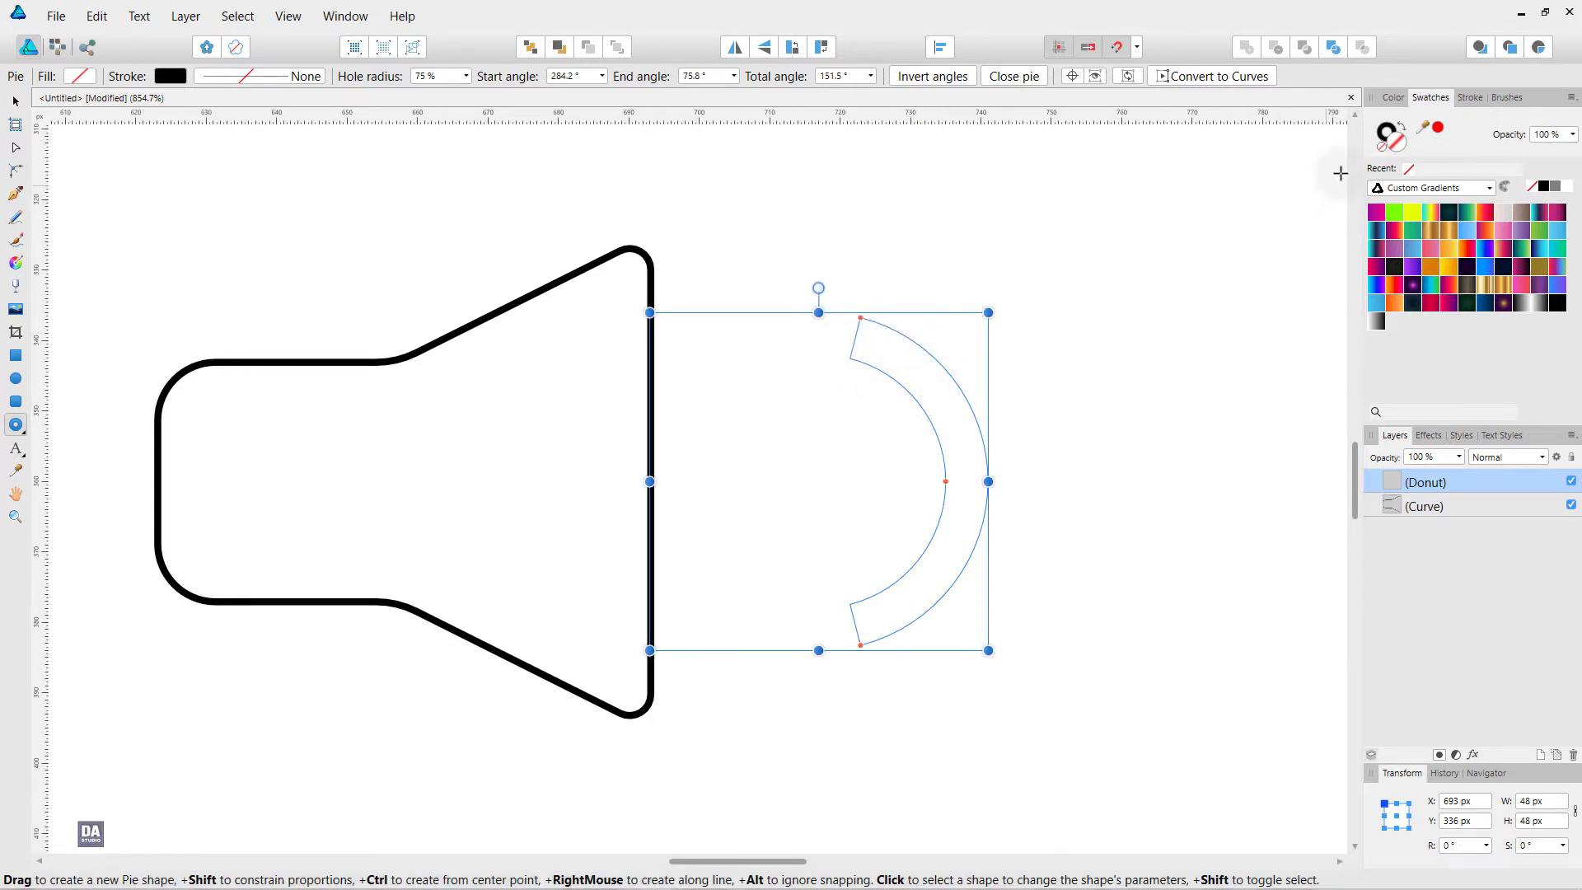
click(1403, 132)
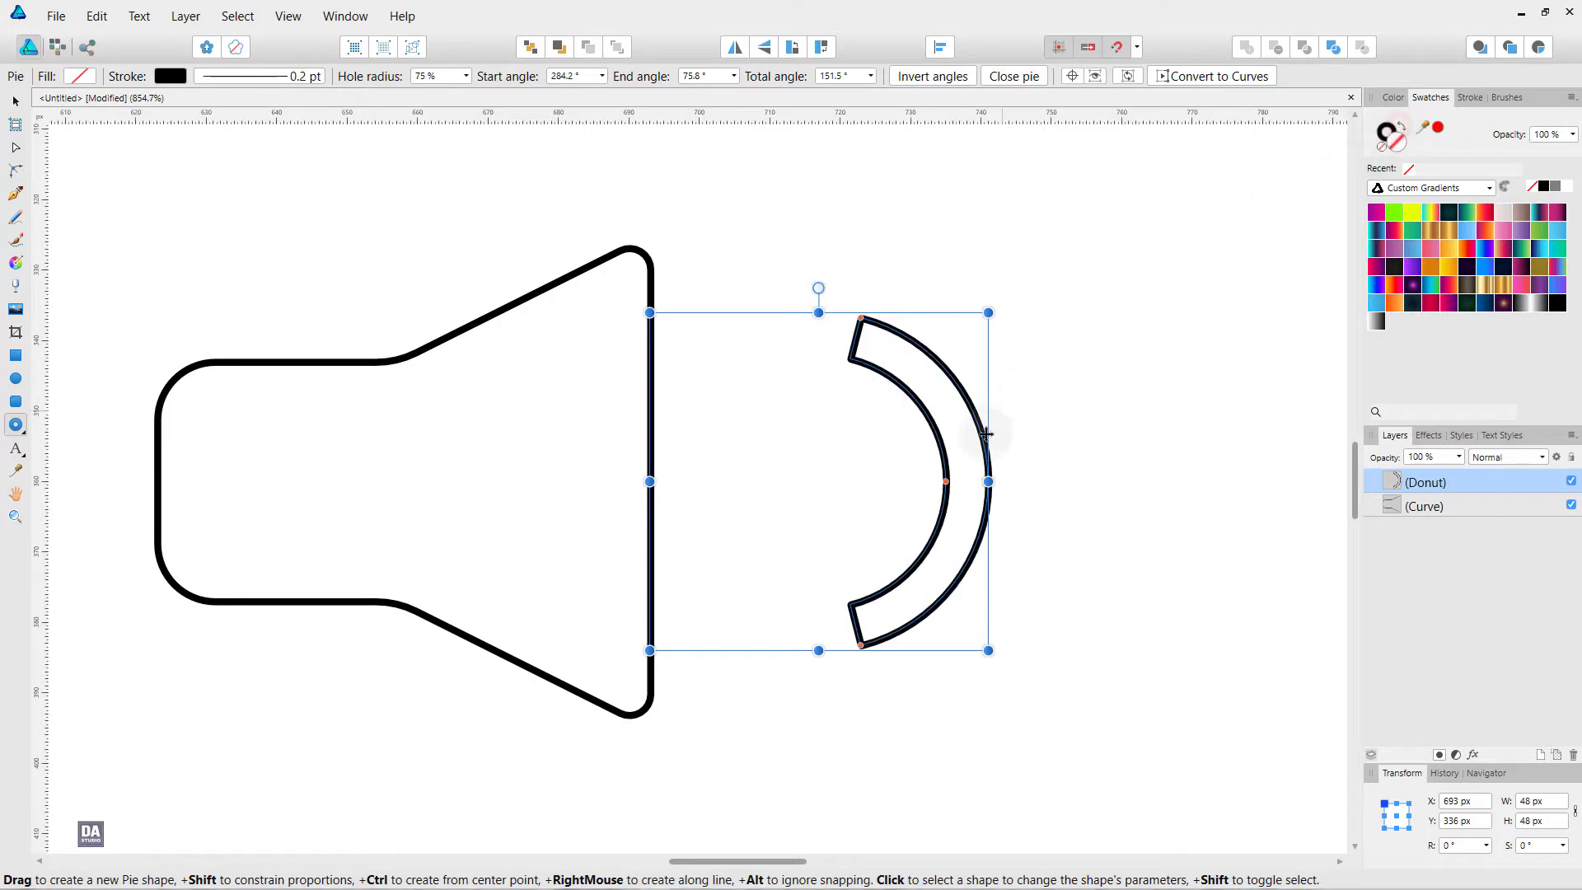
- Duplicate the arc into a larger second arc with 80% hole radius, placed around the first
key(v)
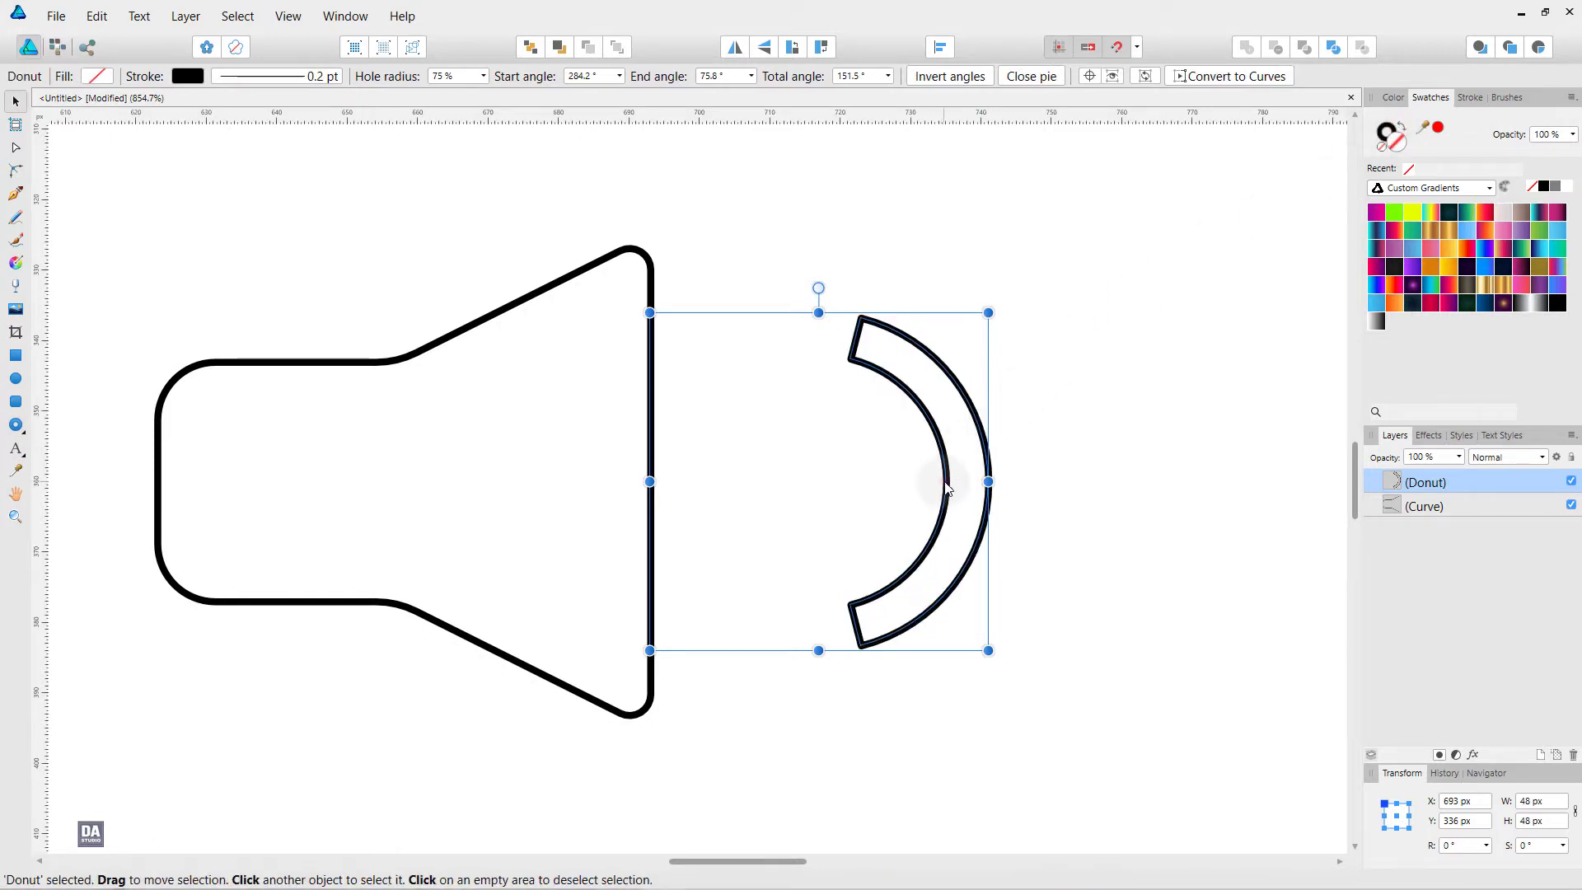
mouse_move(946, 487)
mouse_down()
mouse_move(820, 505)
mouse_move(901, 524)
mouse_up()
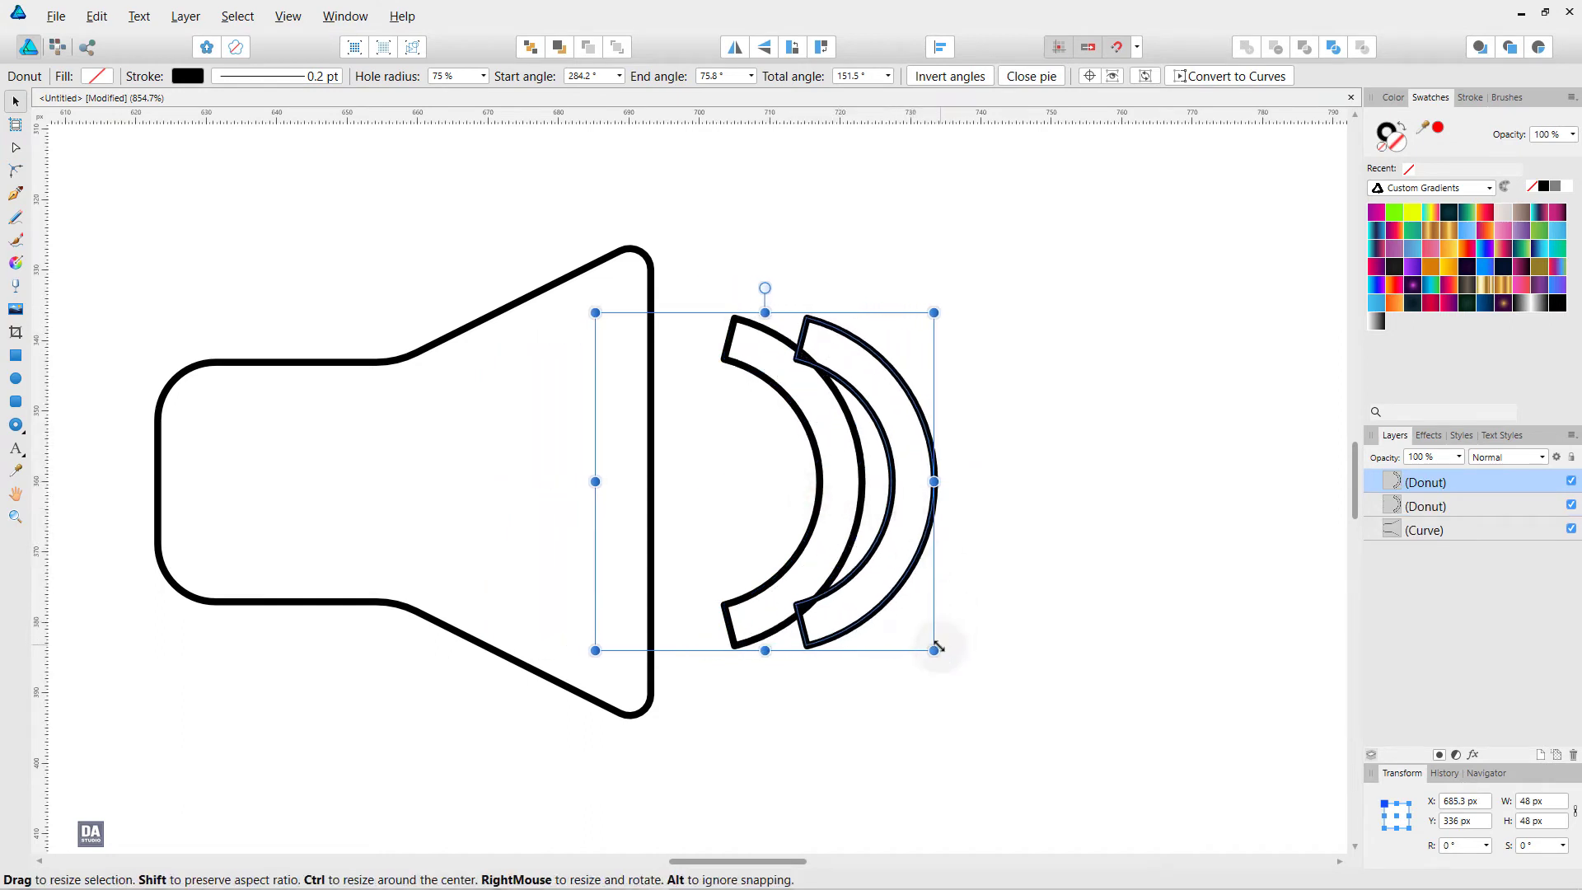
drag(934, 650, 1028, 735)
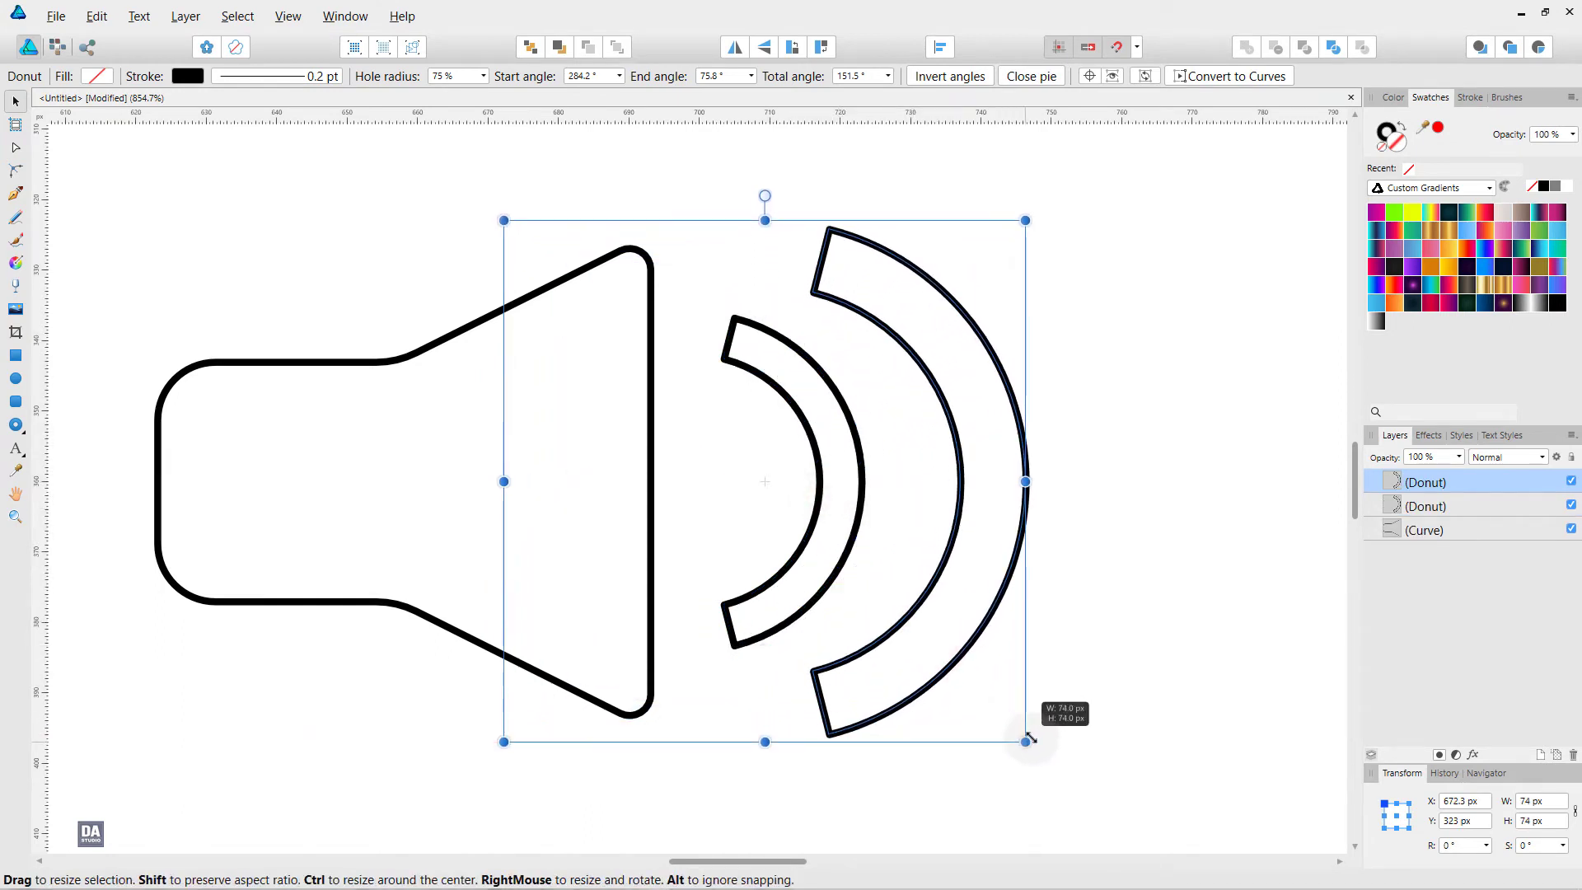
drag(947, 561, 880, 561)
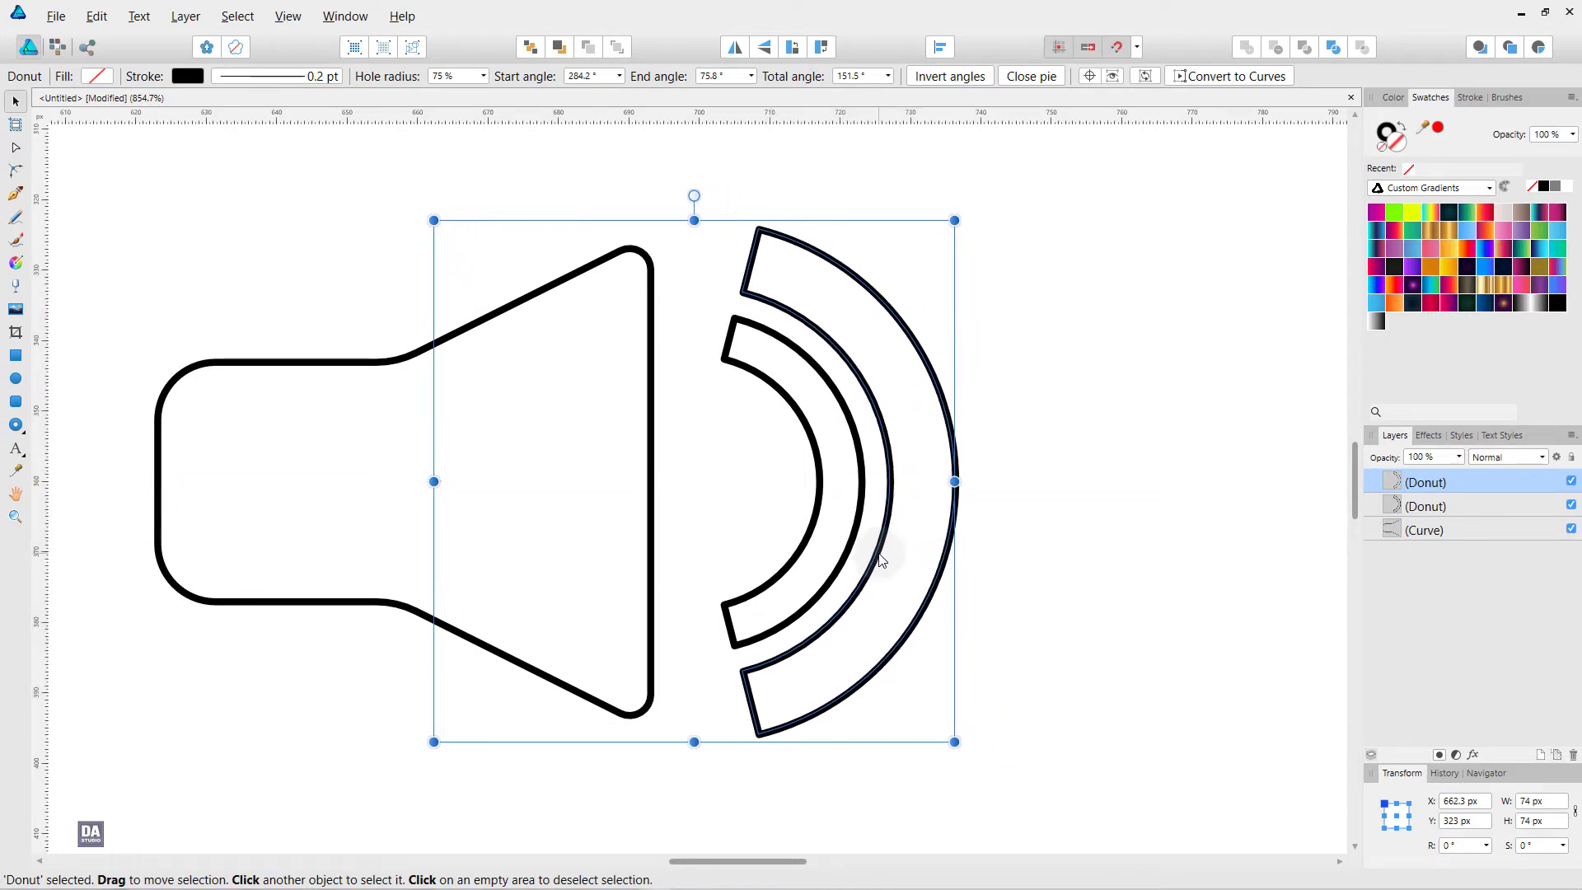
click(16, 425)
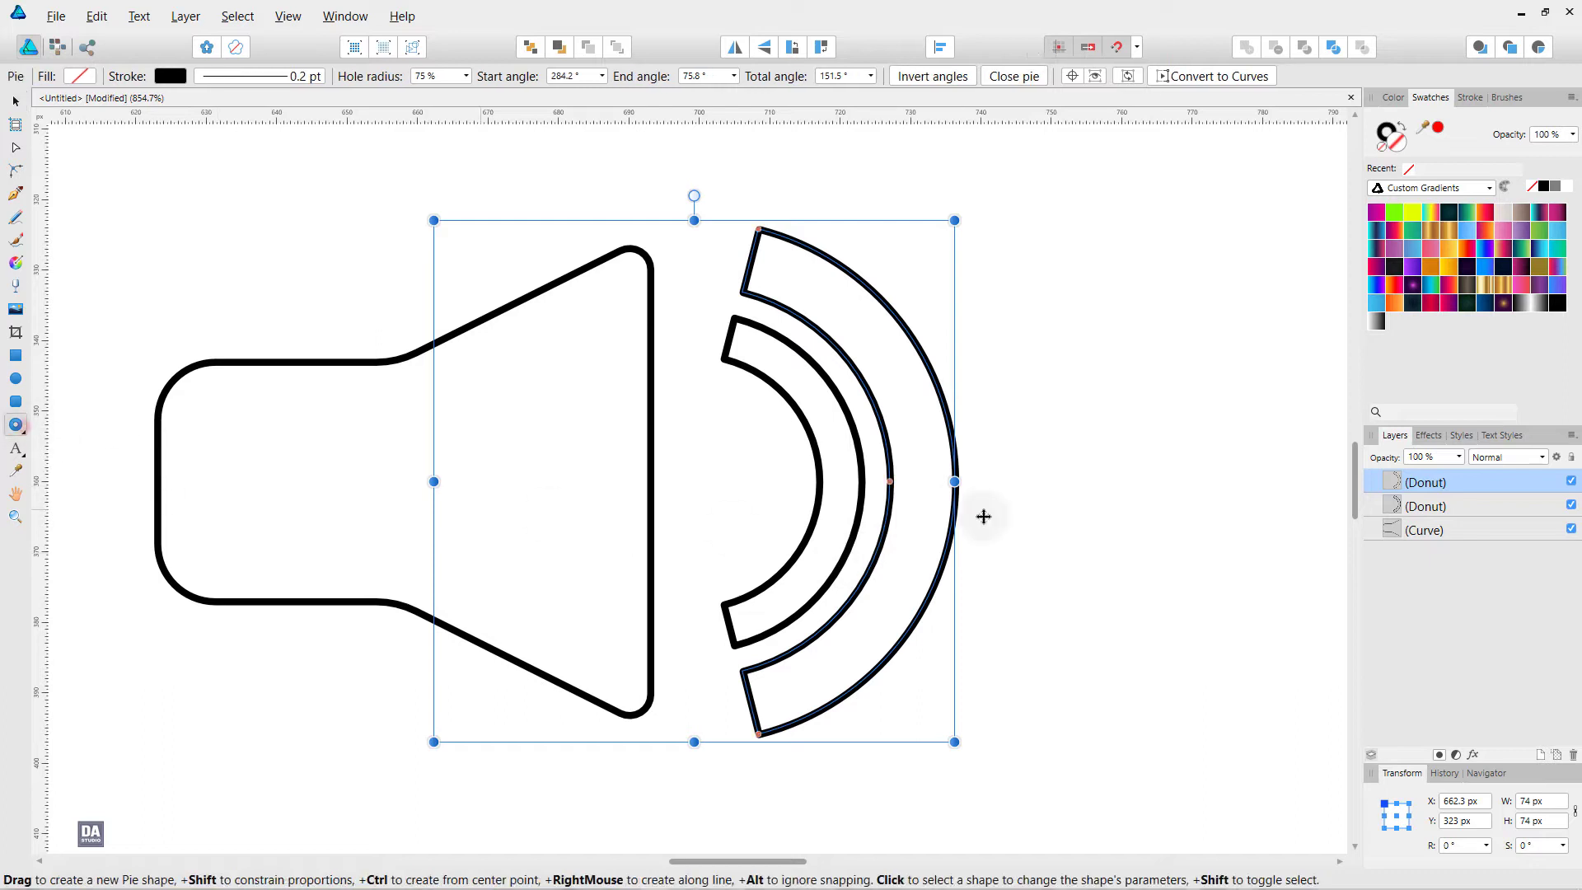
drag(890, 482, 899, 506)
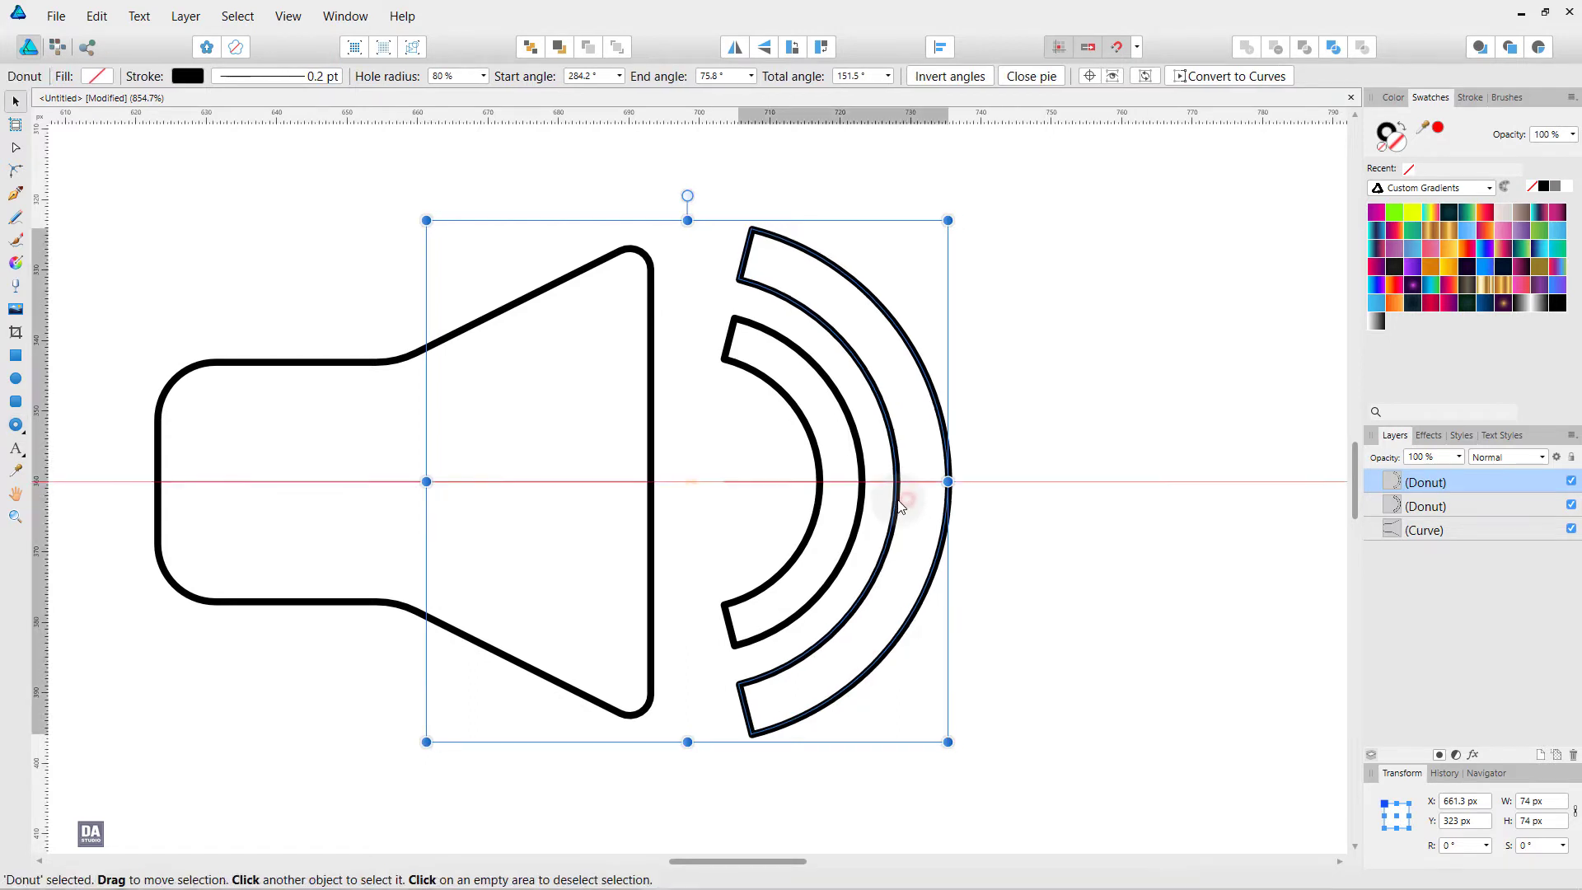
drag(947, 740, 940, 728)
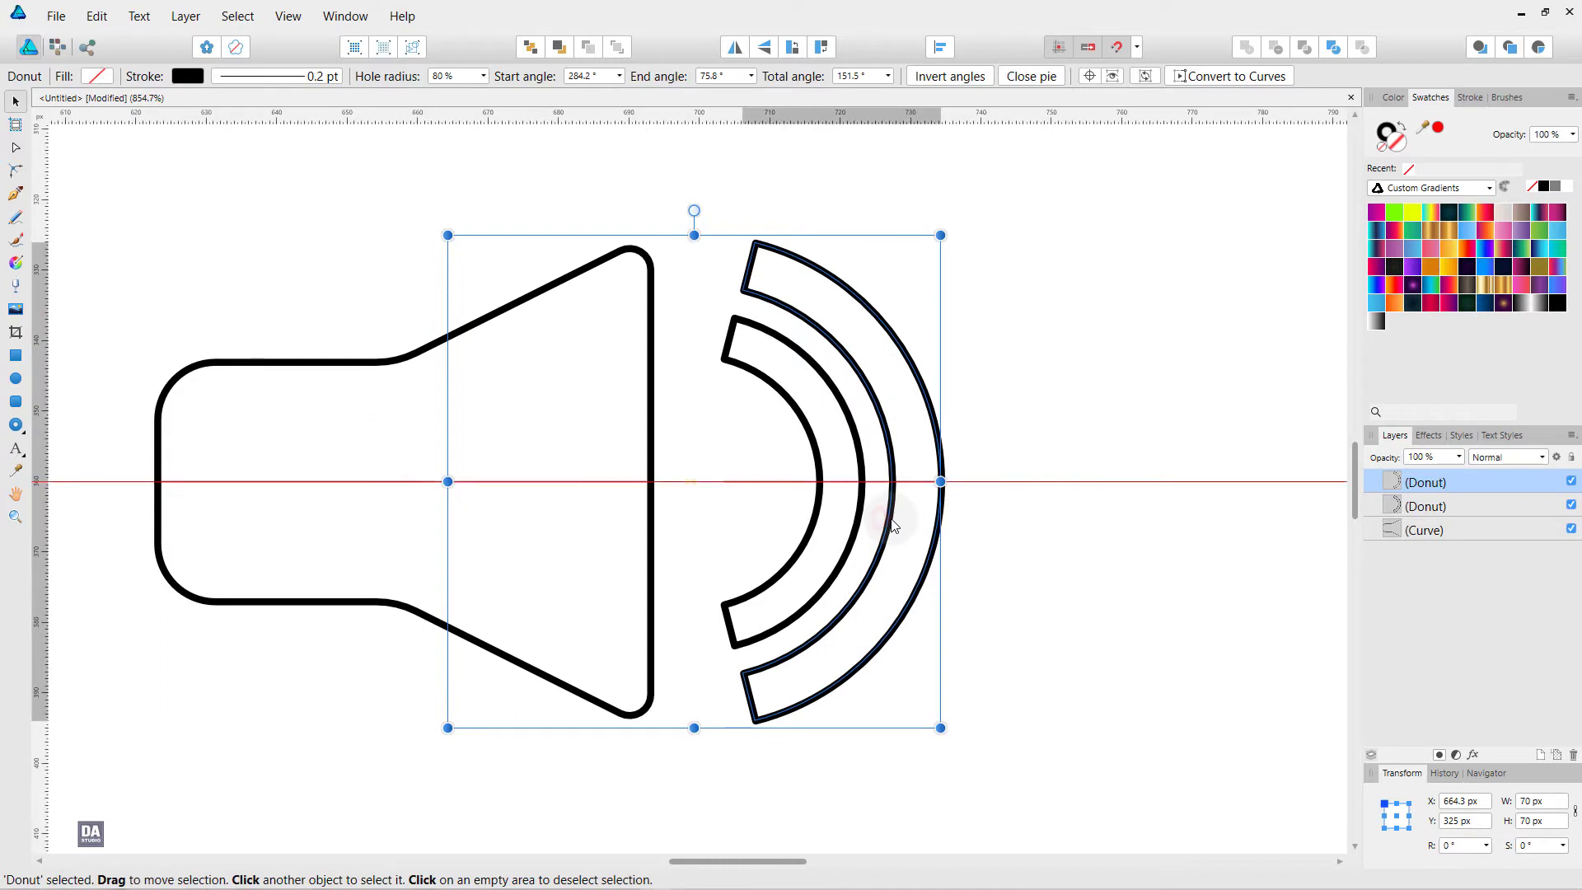
- Duplicate again into an outermost 98 × 98 px arc and align it with the others
alt+drag(893, 523, 1001, 523)
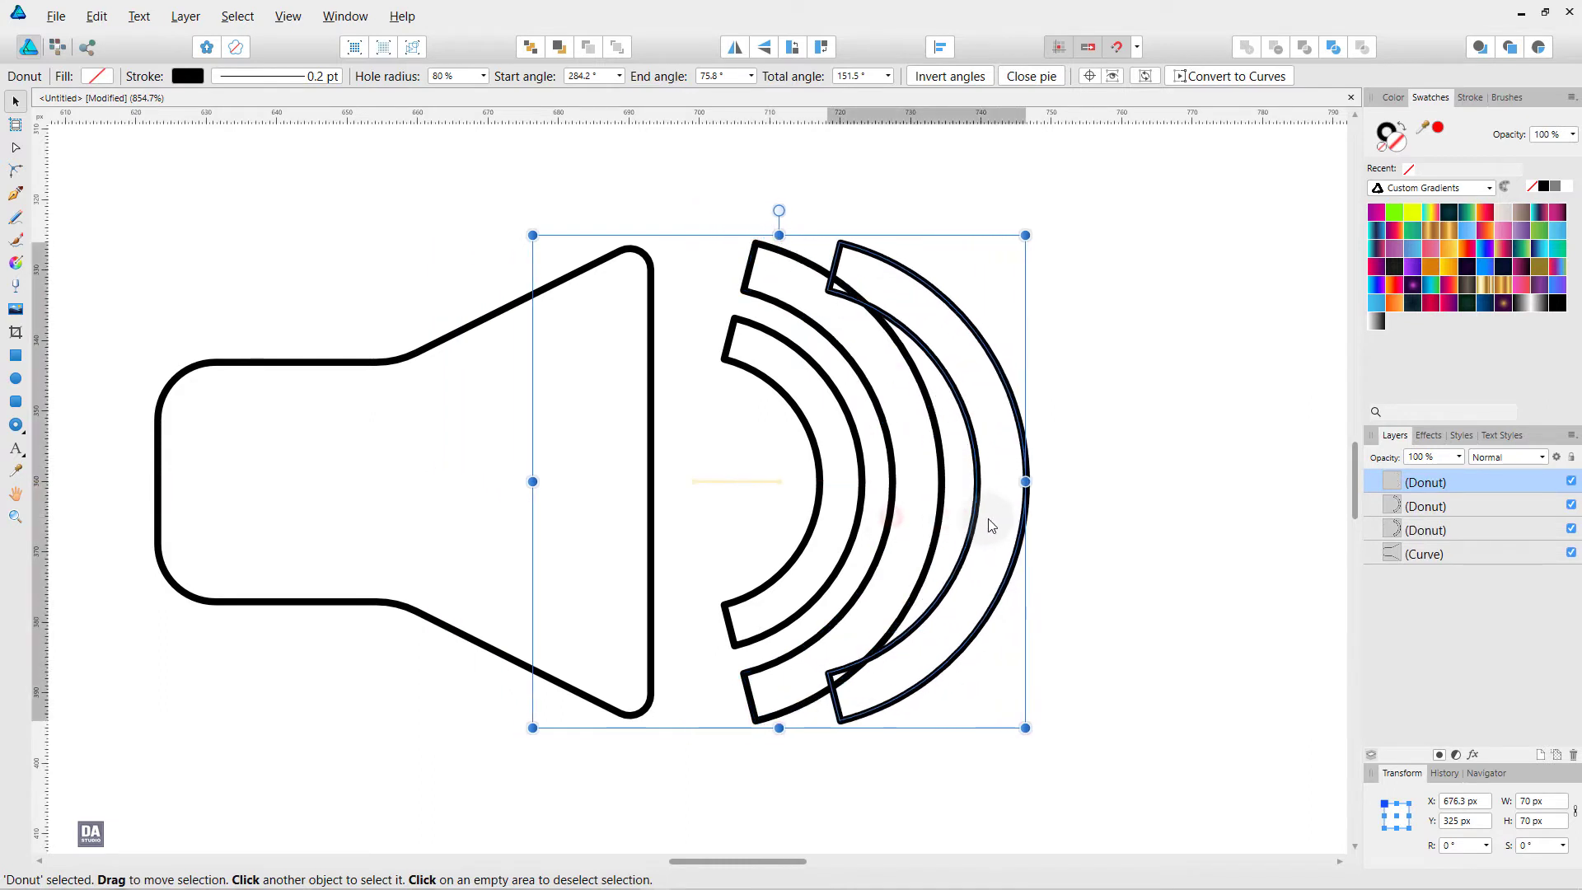
ctrl+drag(1047, 729, 1125, 805)
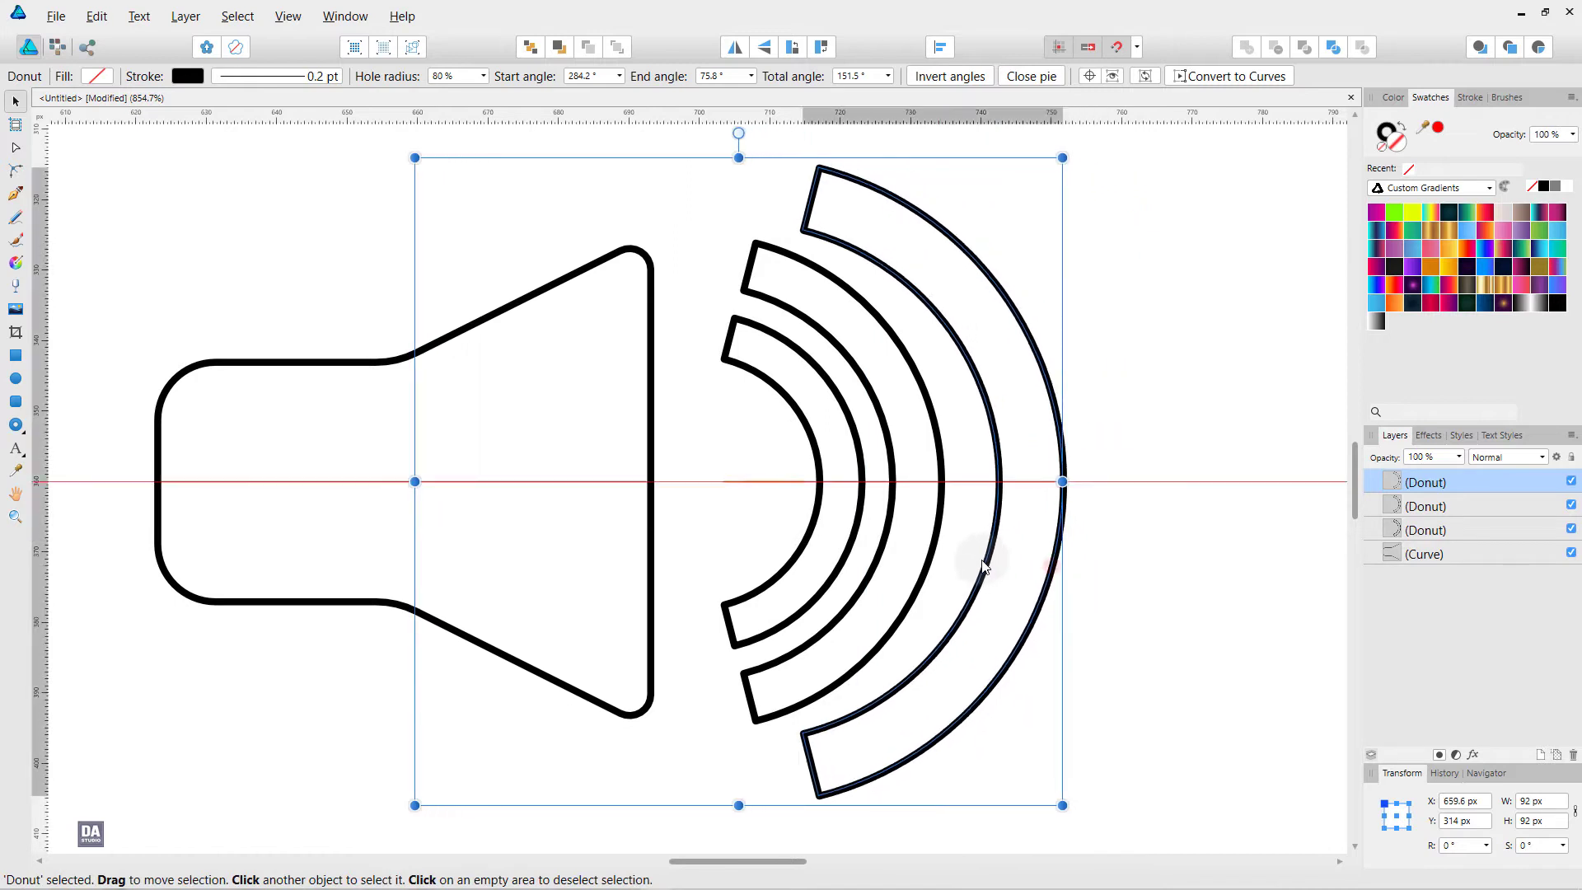
drag(1053, 566, 979, 567)
scroll(1024, 606, down, 2)
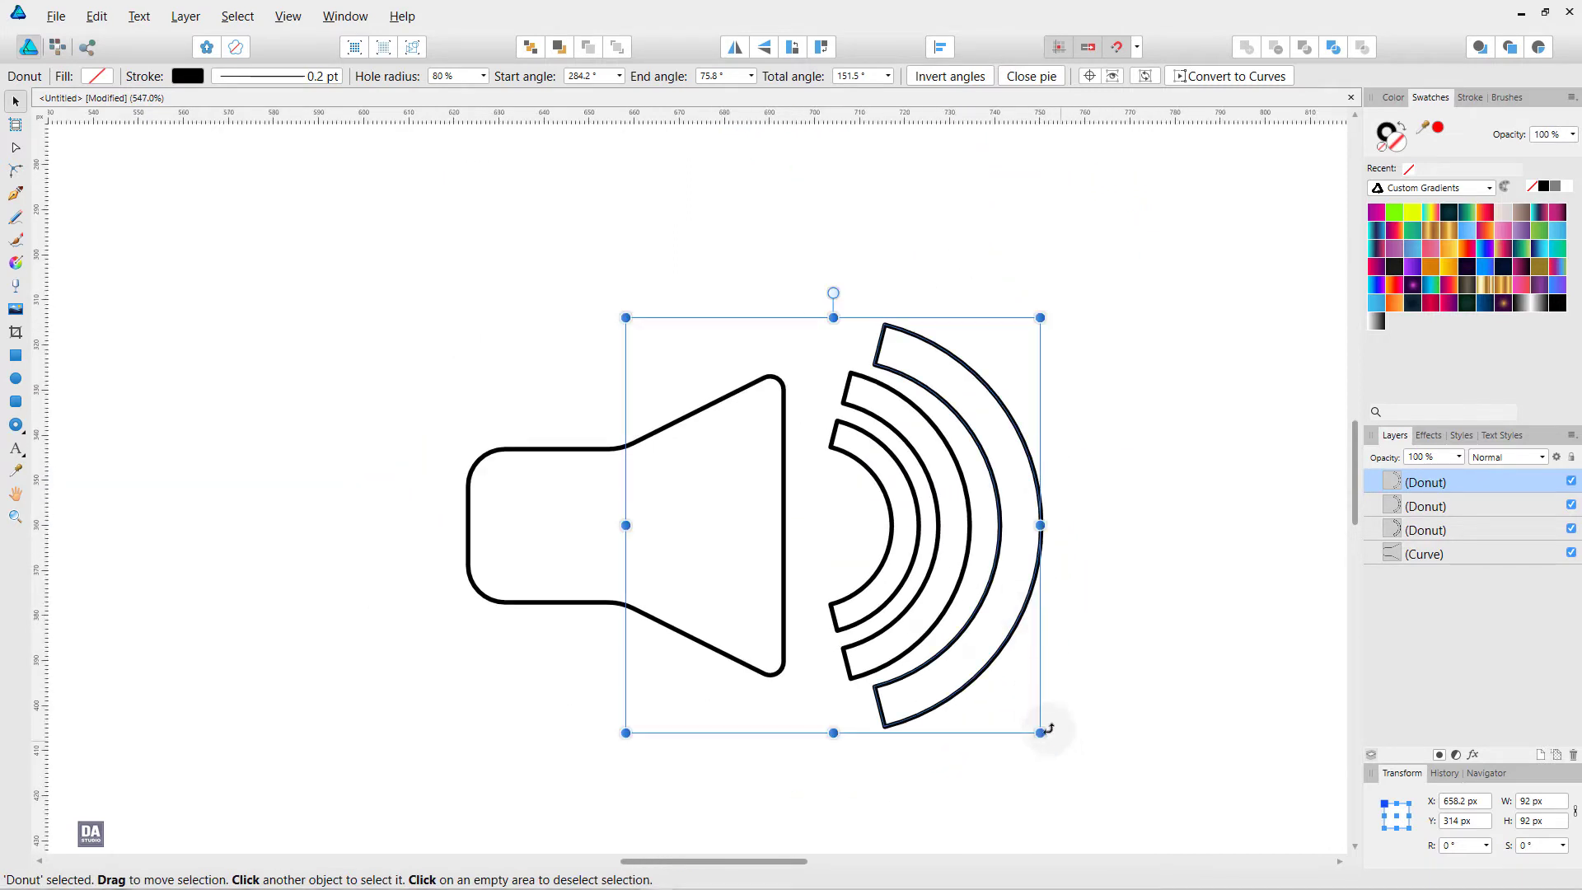
drag(1036, 732, 1067, 752)
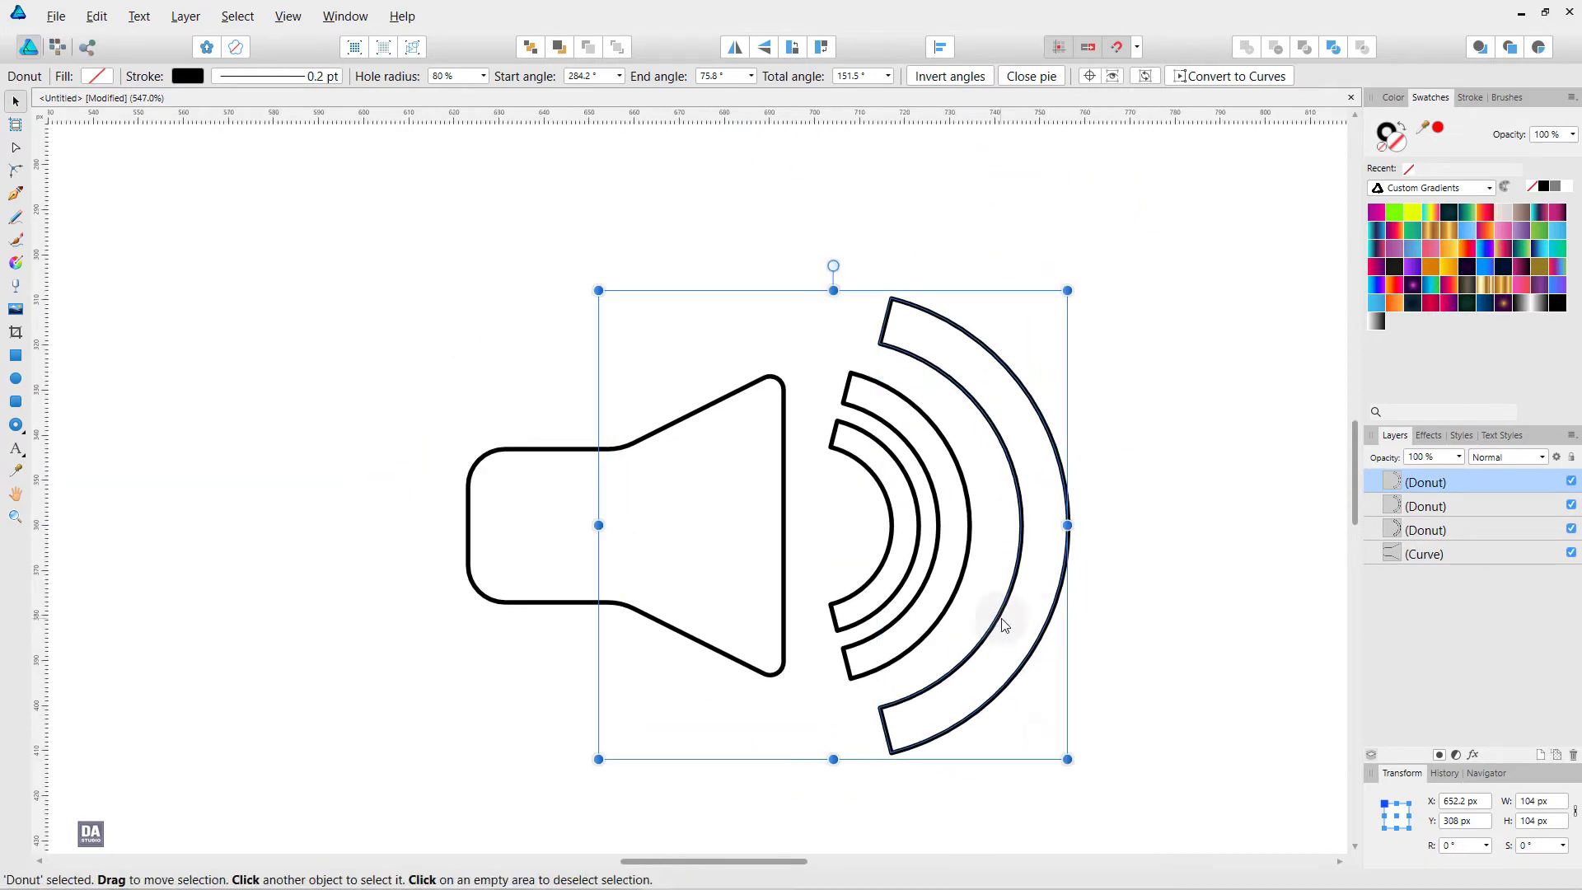
drag(1007, 625, 989, 624)
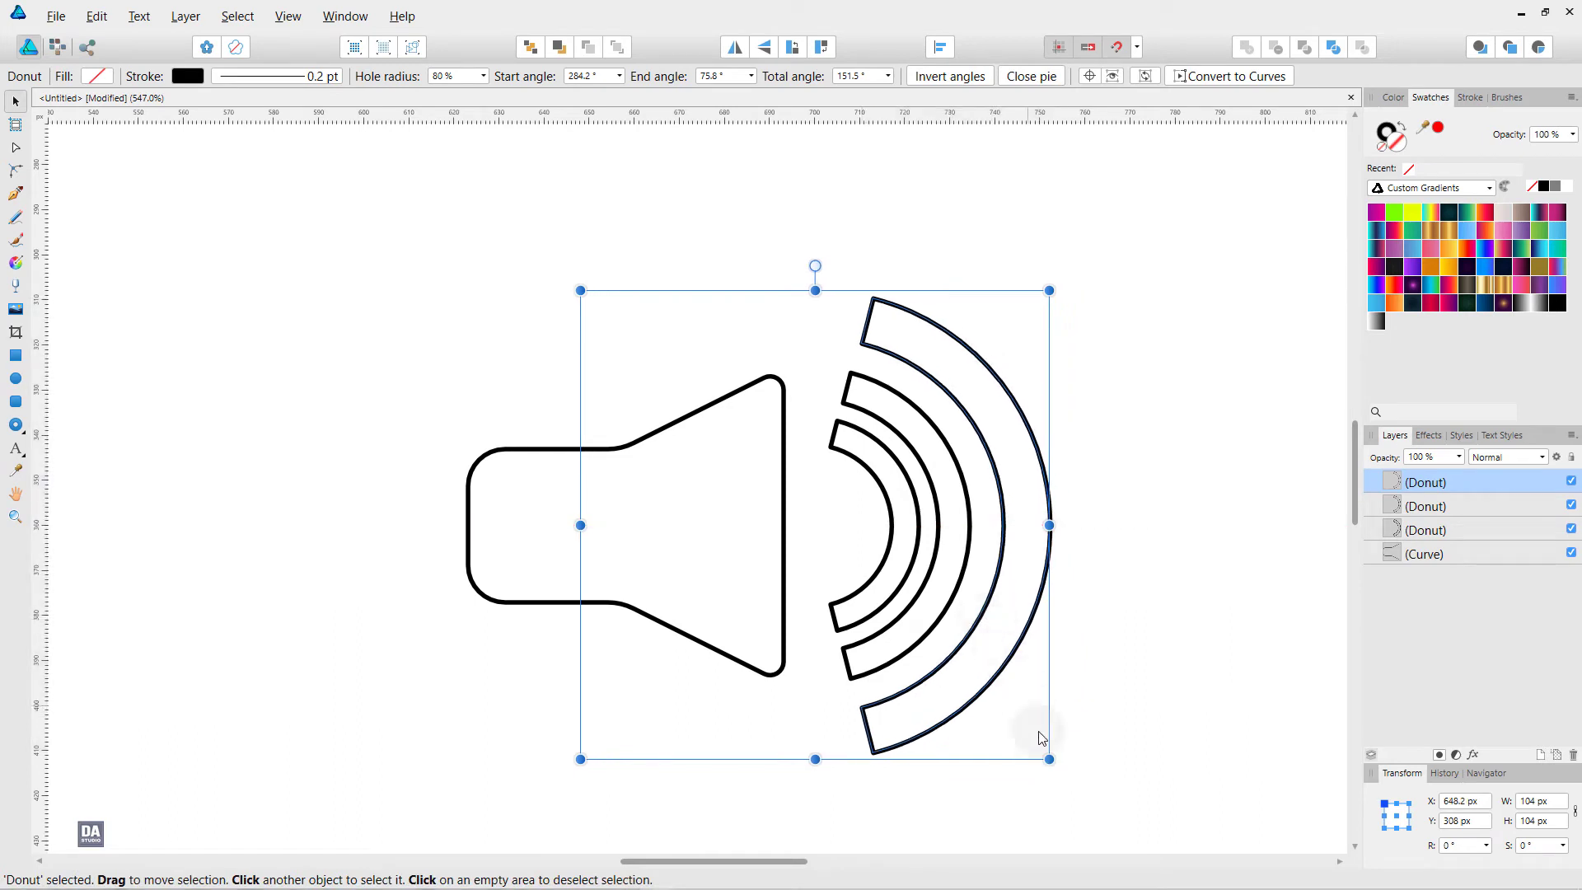
drag(1049, 759, 1036, 746)
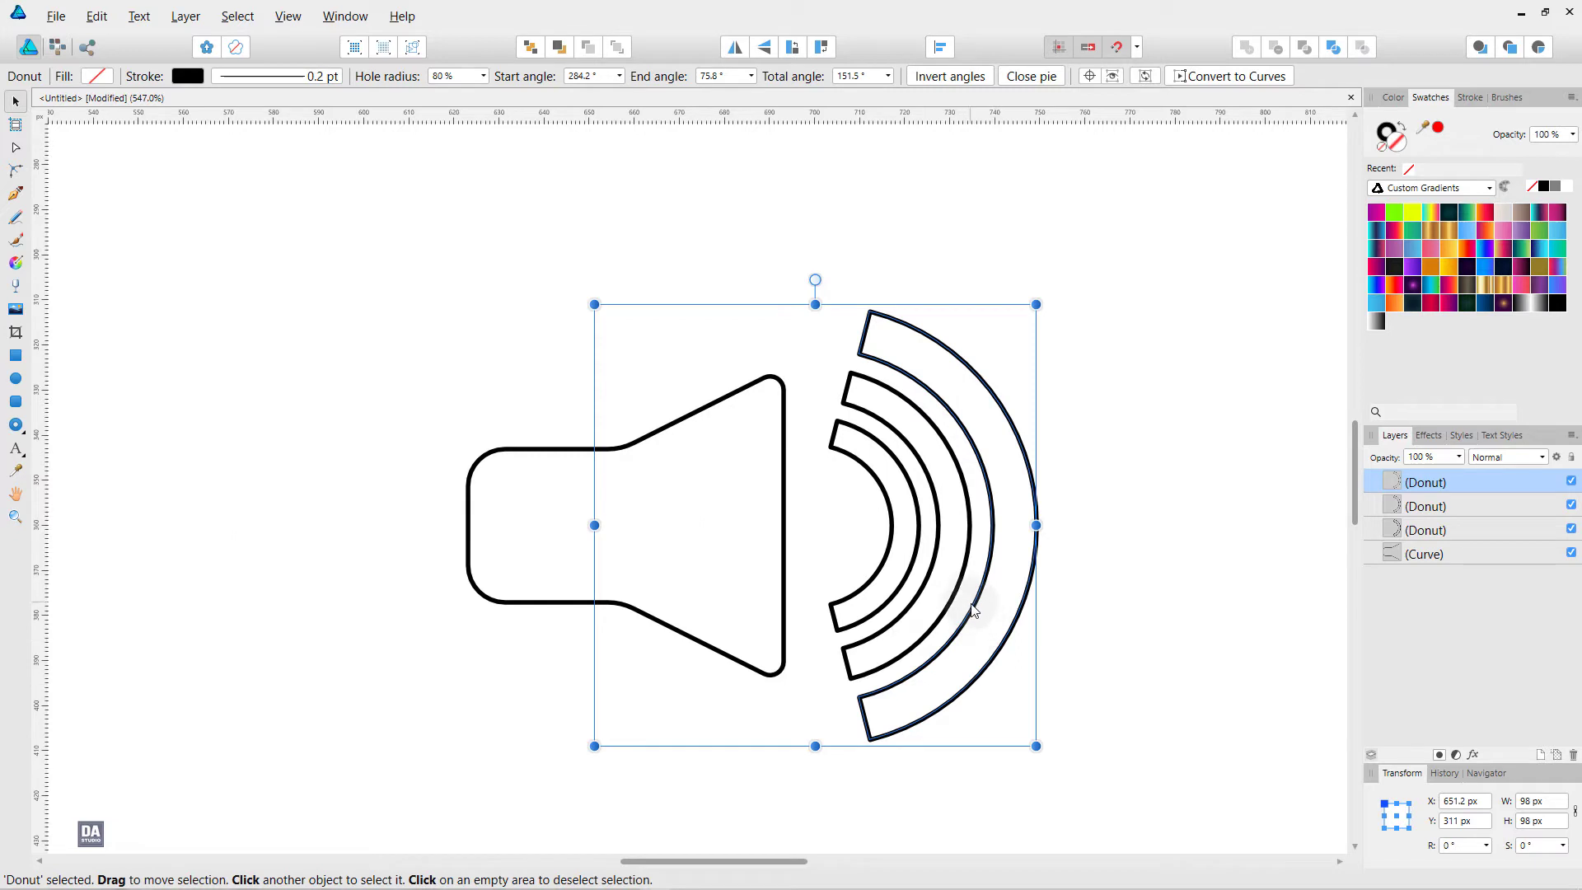
drag(971, 608, 968, 608)
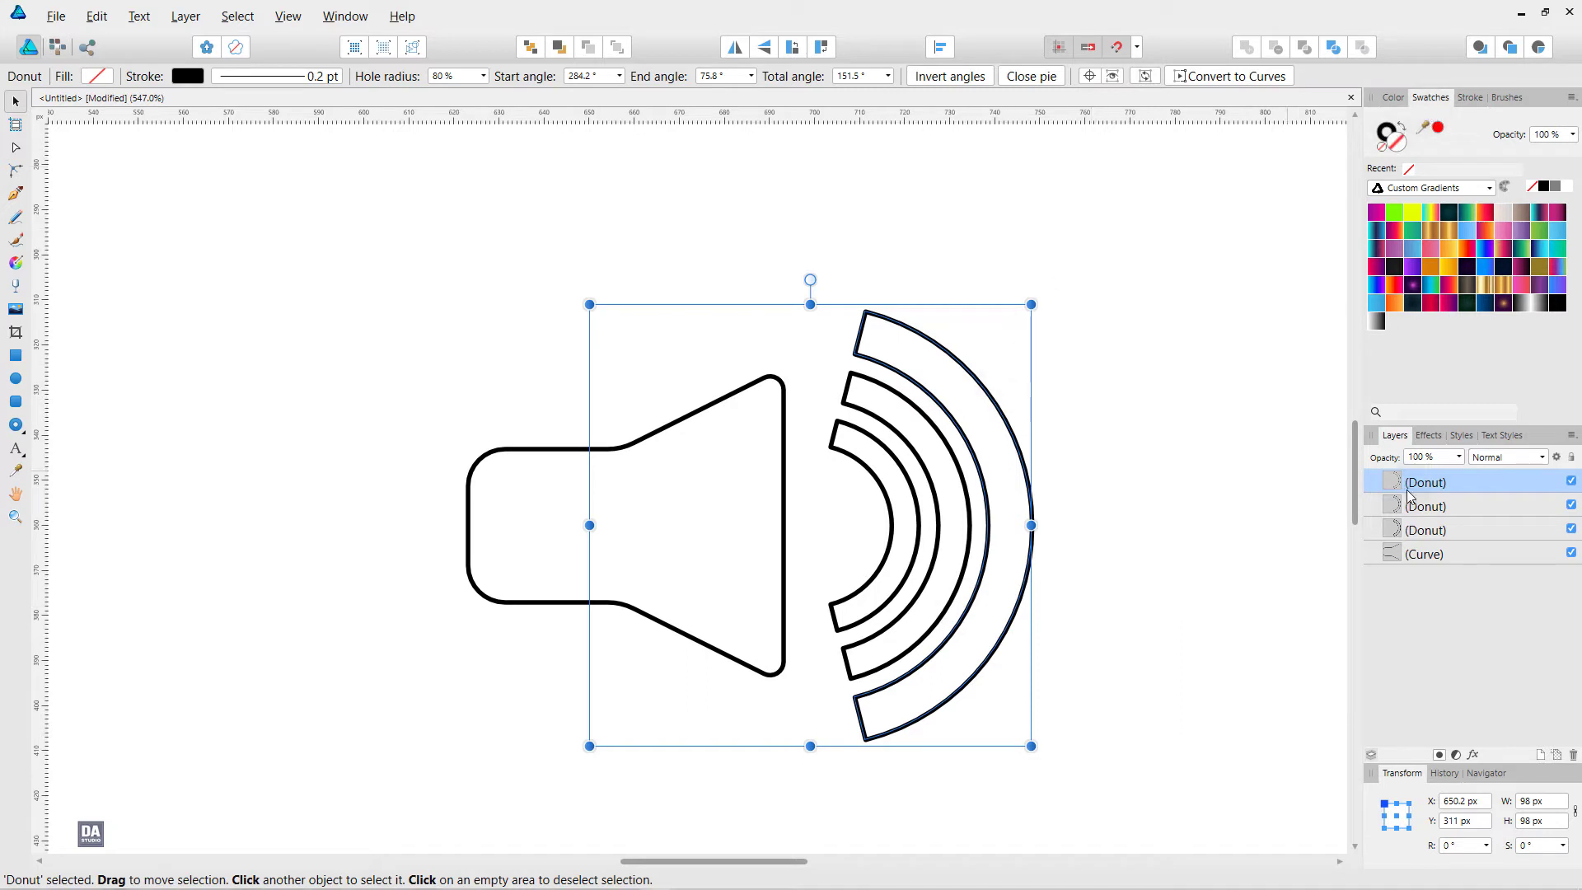
- Fill all three Donut arcs solid black and scale them to 27.8 × 59 px beside the speaker
shift+click(1425, 535)
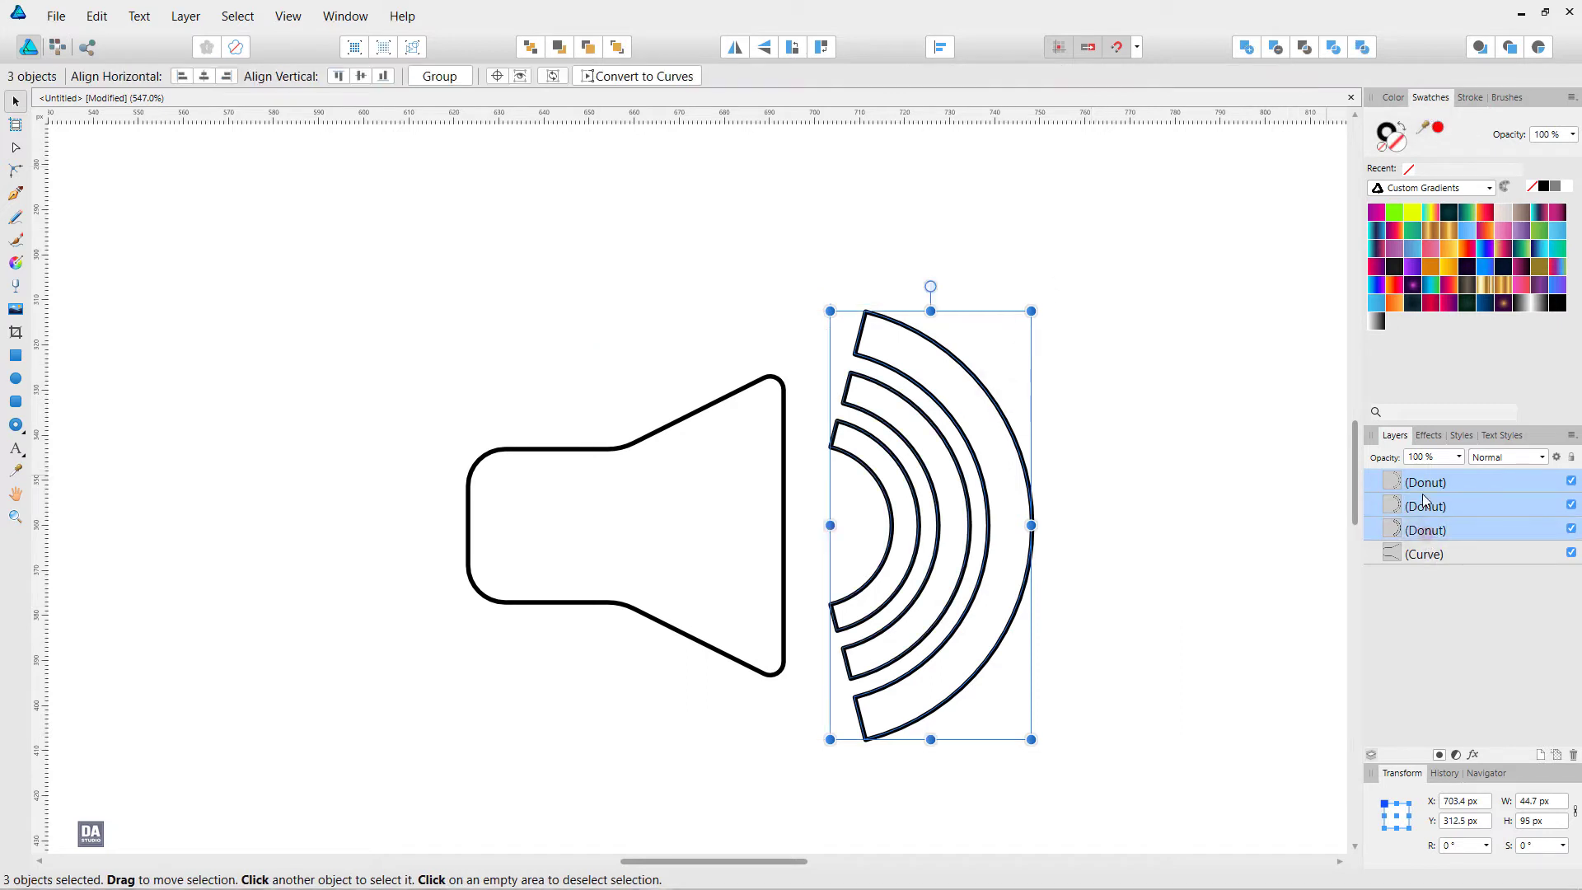
click(1405, 131)
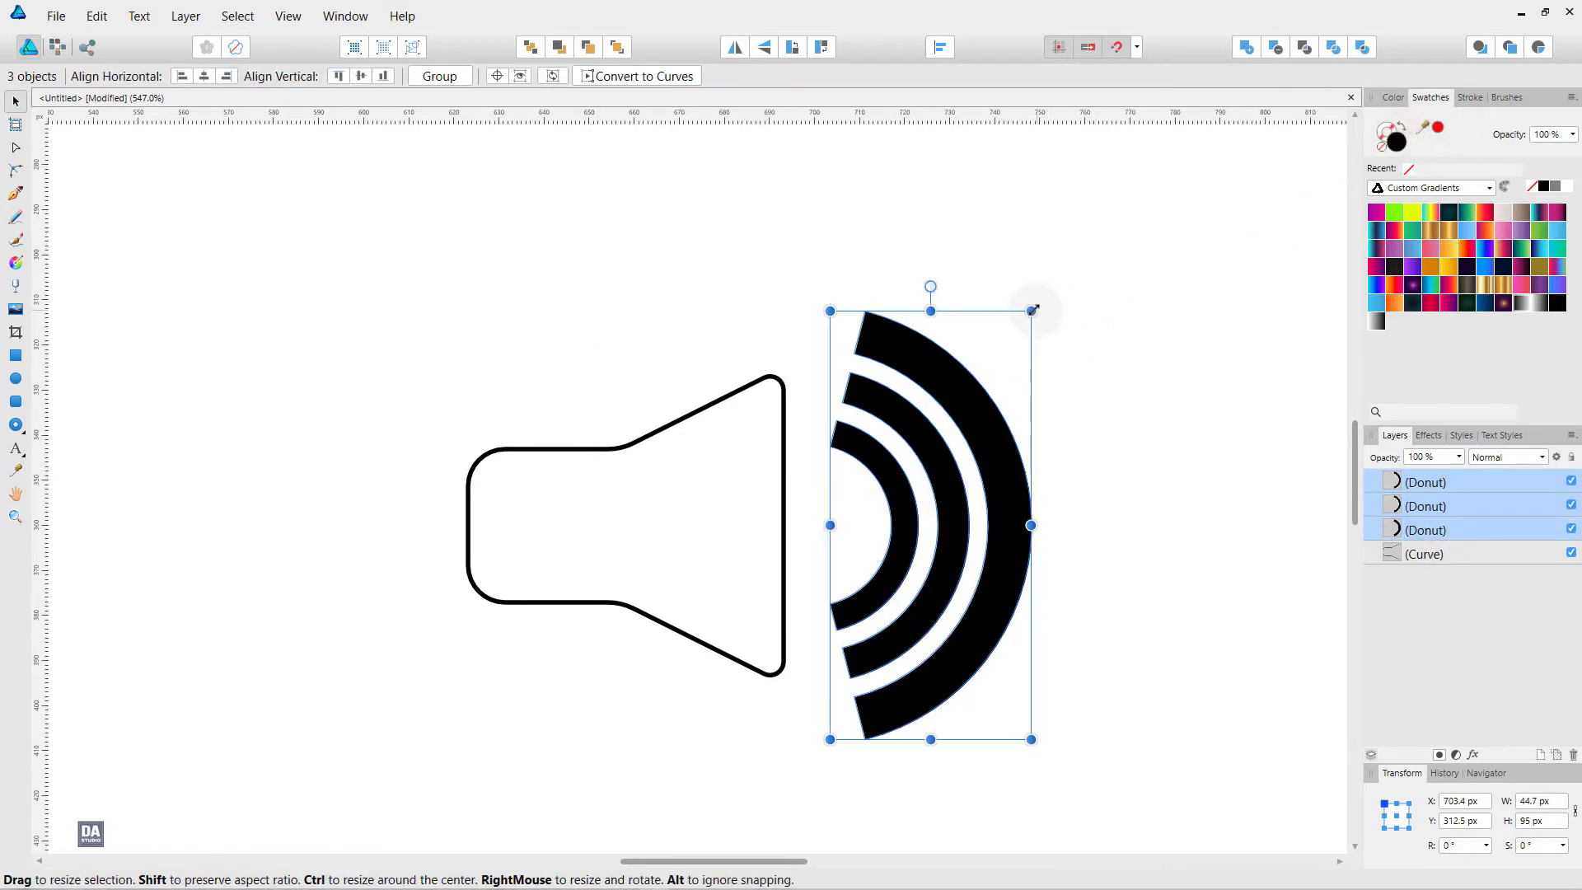
drag(1031, 310, 954, 371)
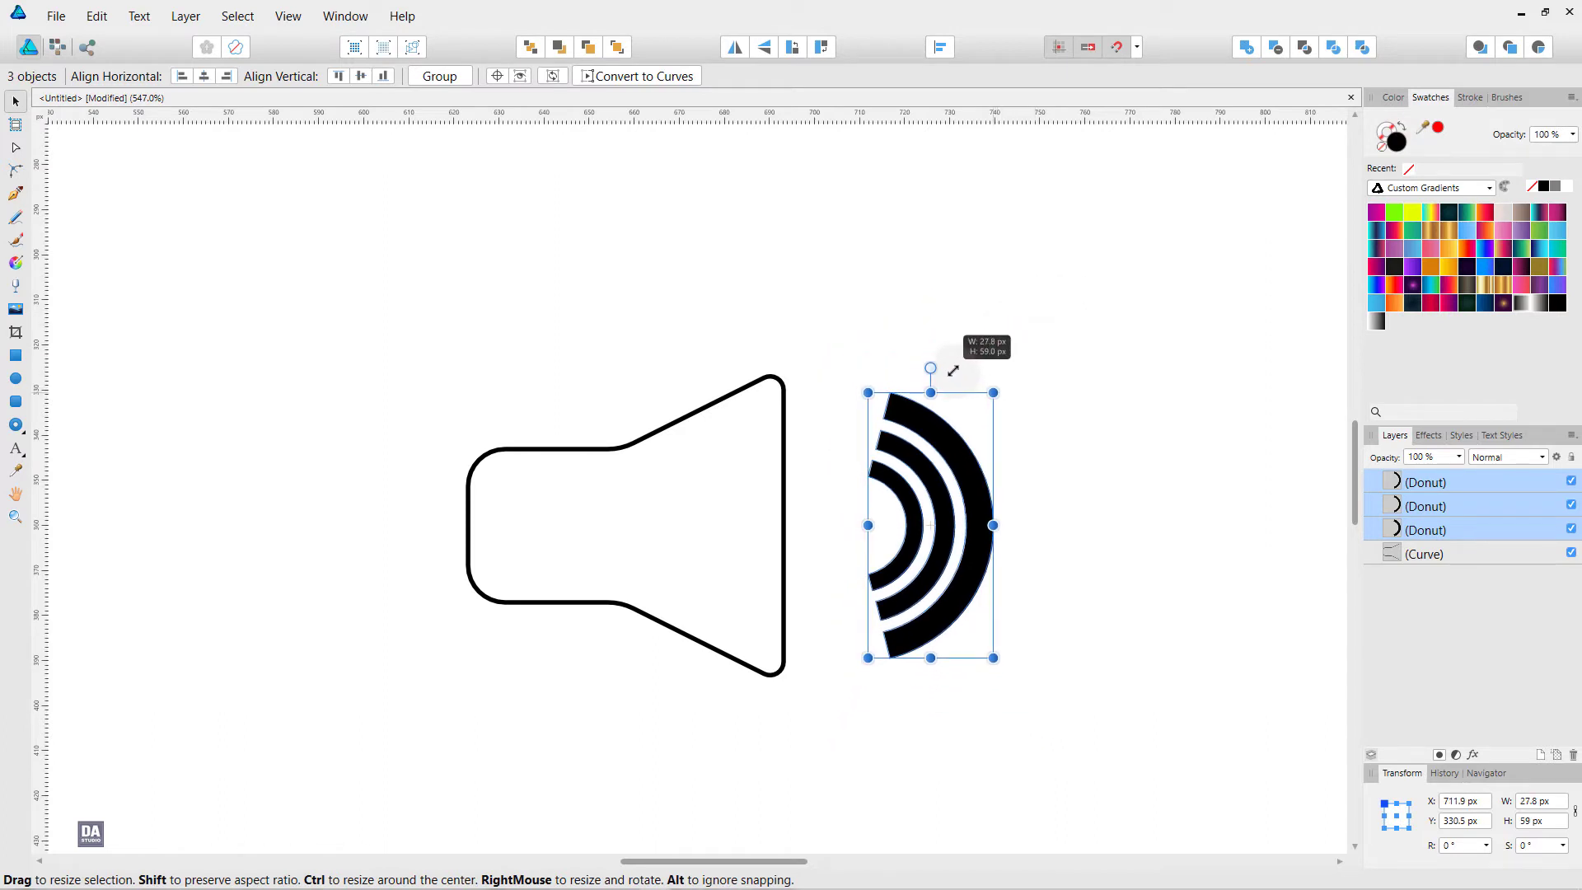
drag(966, 491, 935, 494)
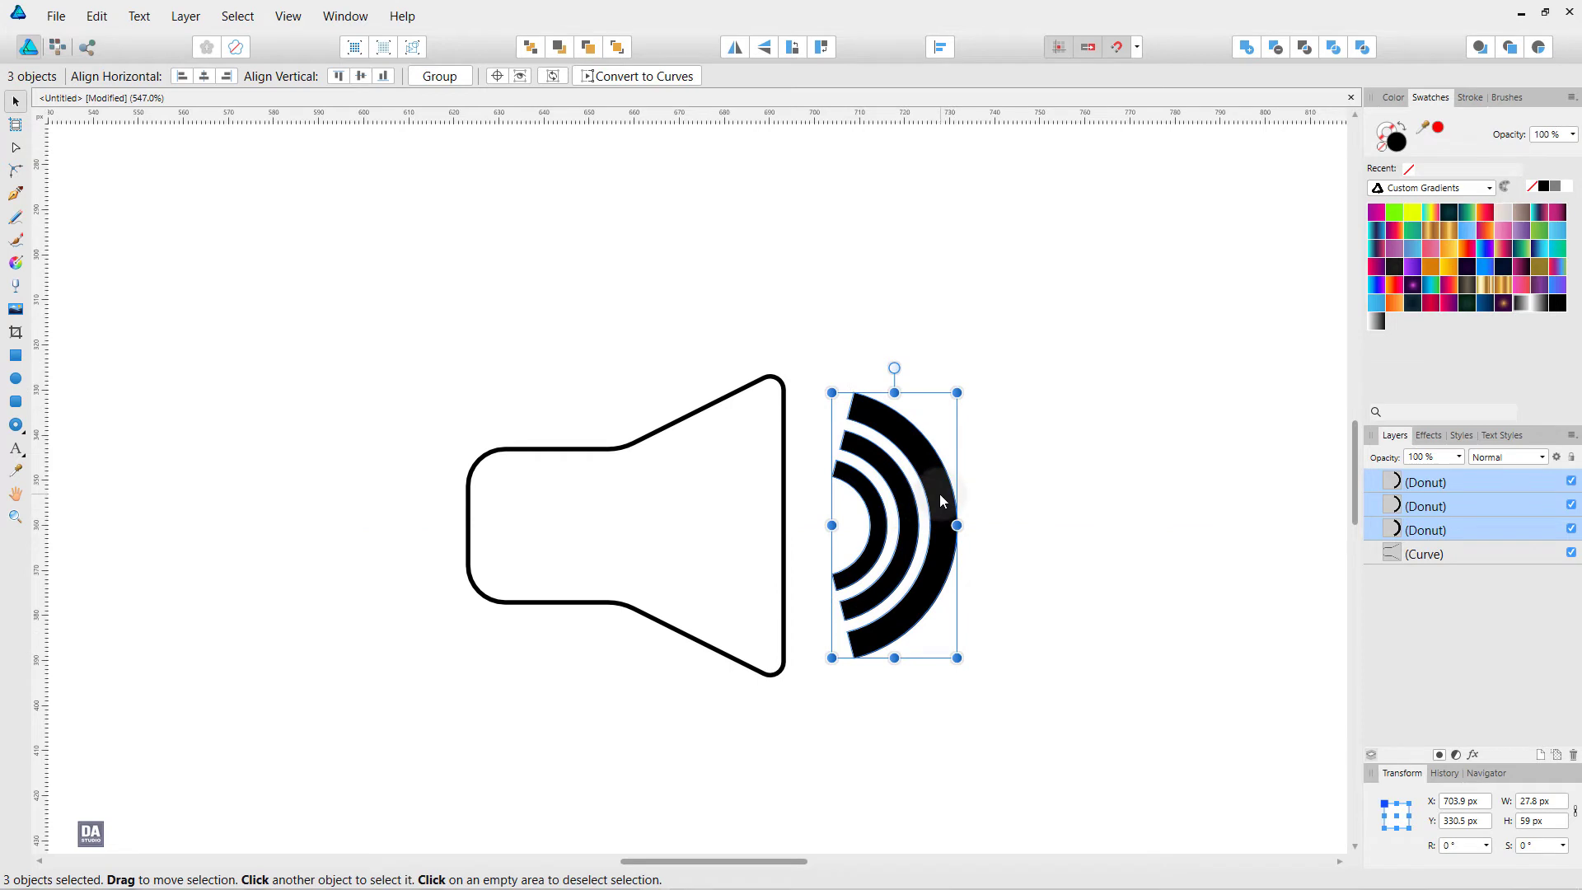
scroll(939, 493, up, 1)
scroll(940, 492, up, 1)
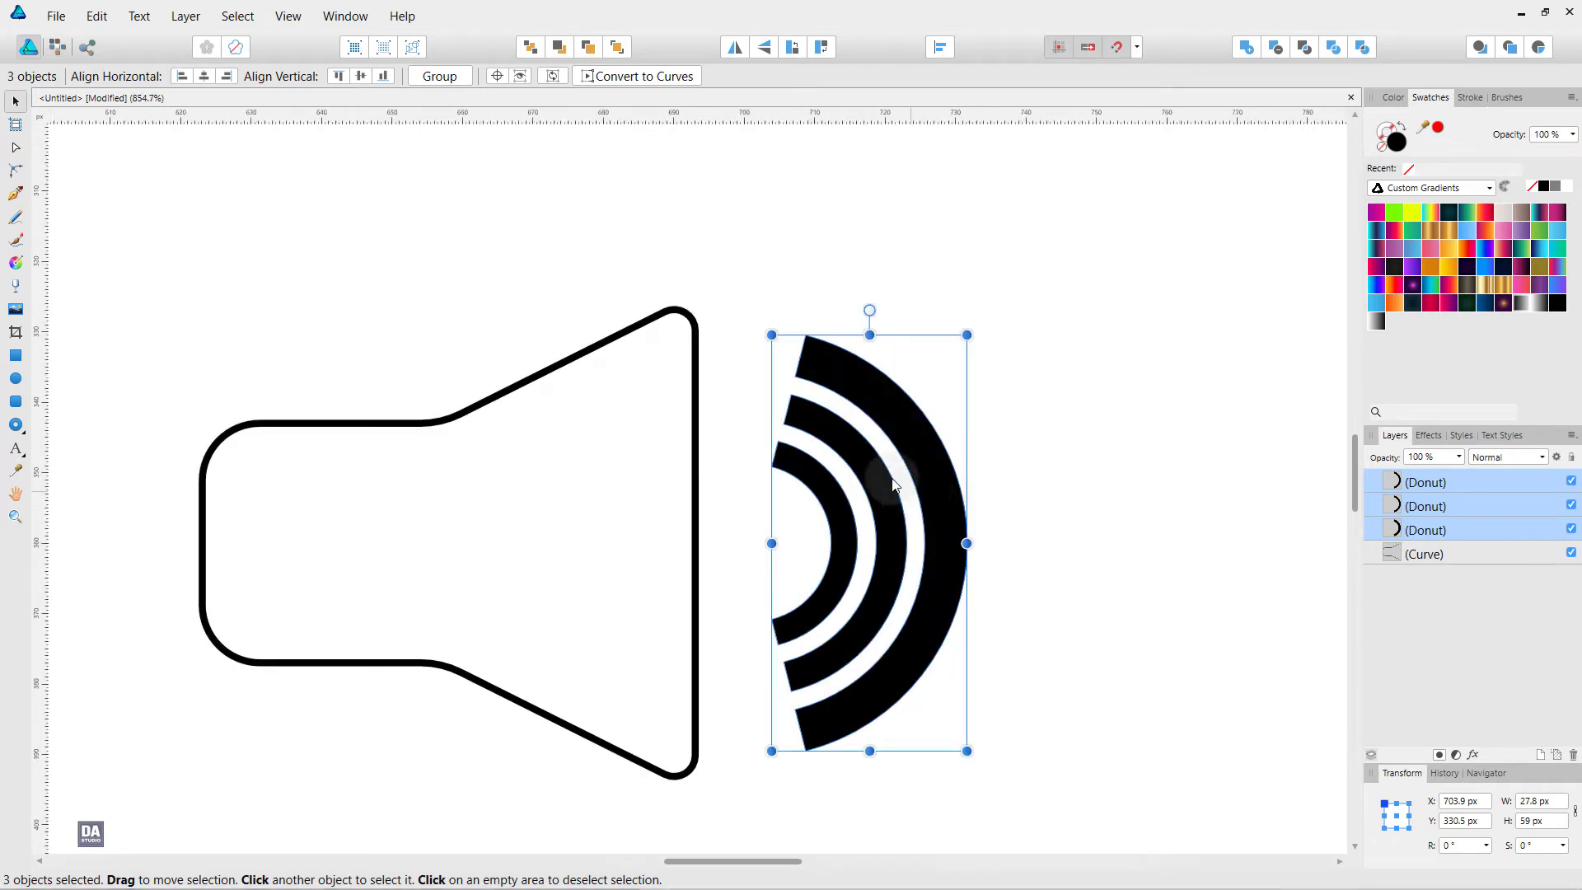
- Round the top and bottom ends of the outermost arc
click(750, 426)
click(870, 384)
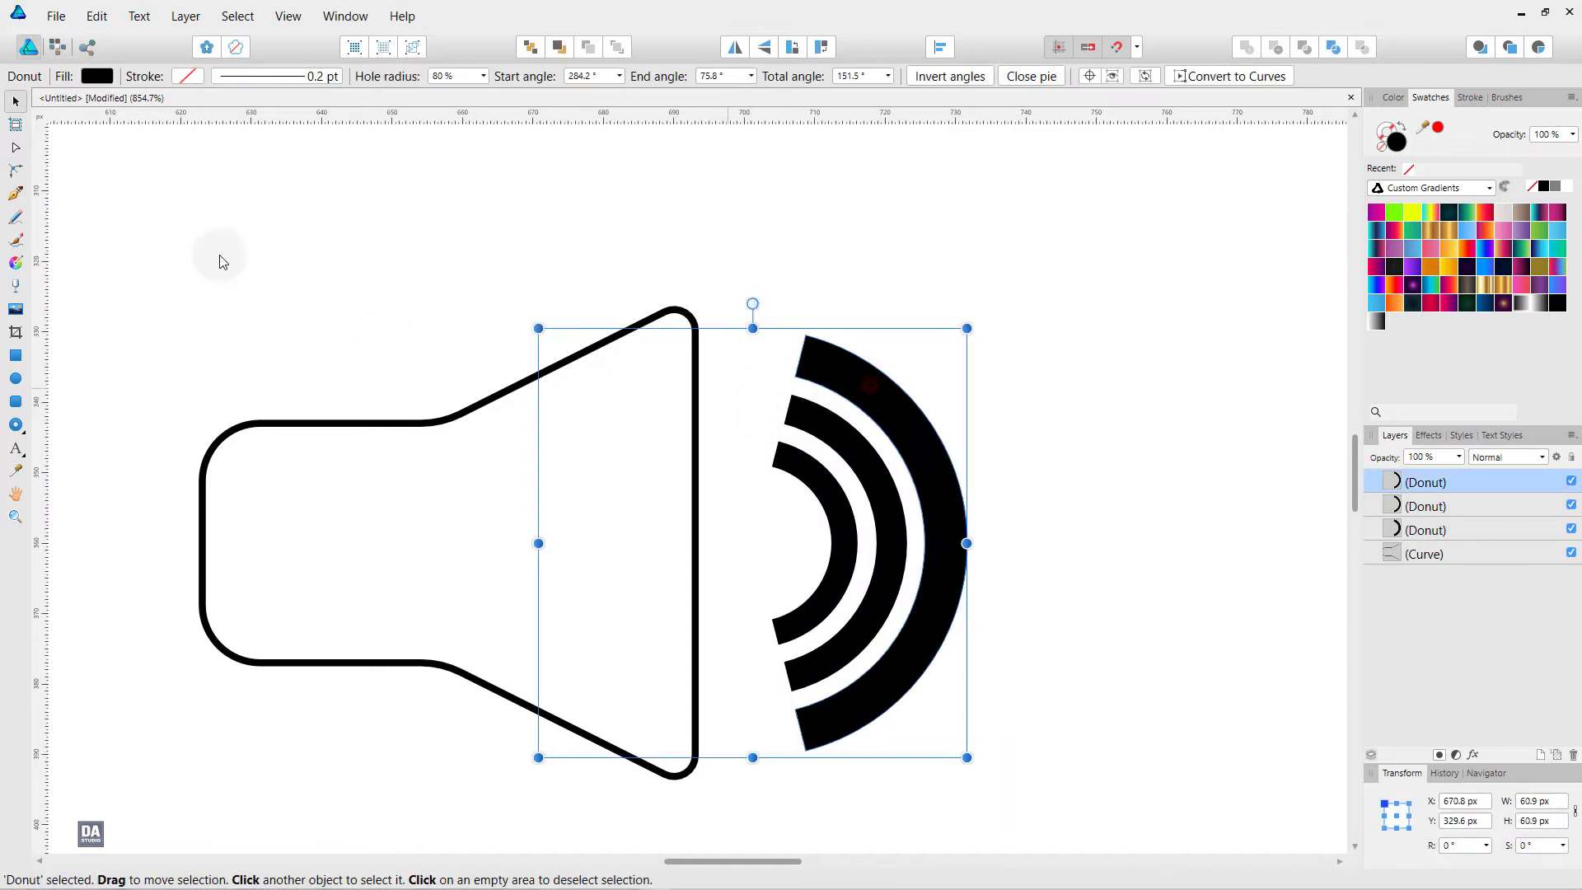
click(16, 170)
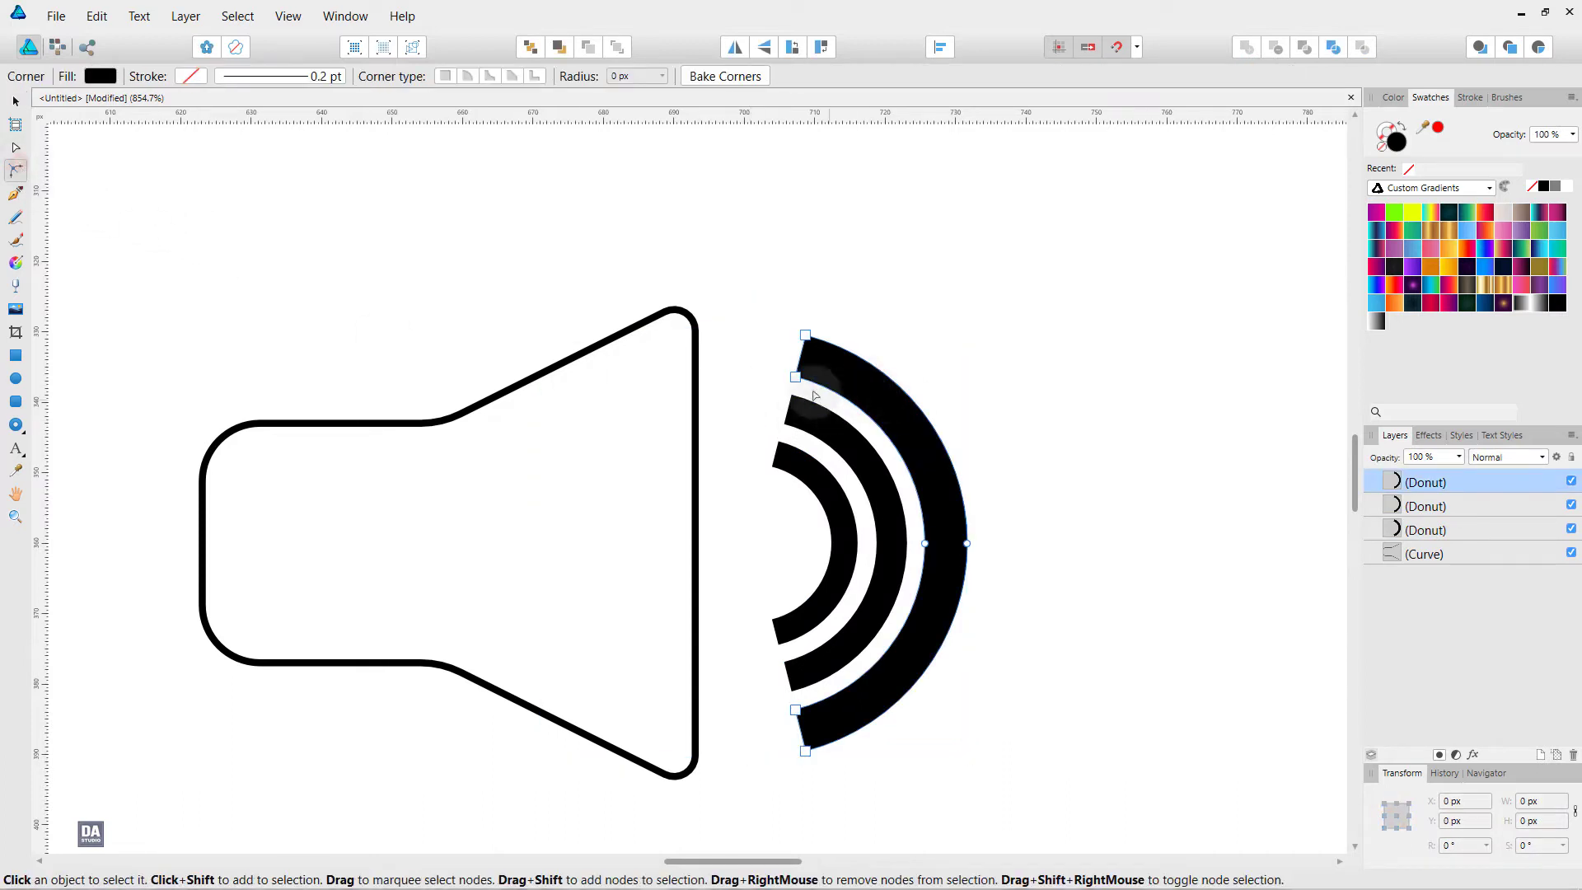
mouse_move(805, 334)
mouse_down()
mouse_move(823, 398)
mouse_move(886, 339)
mouse_up()
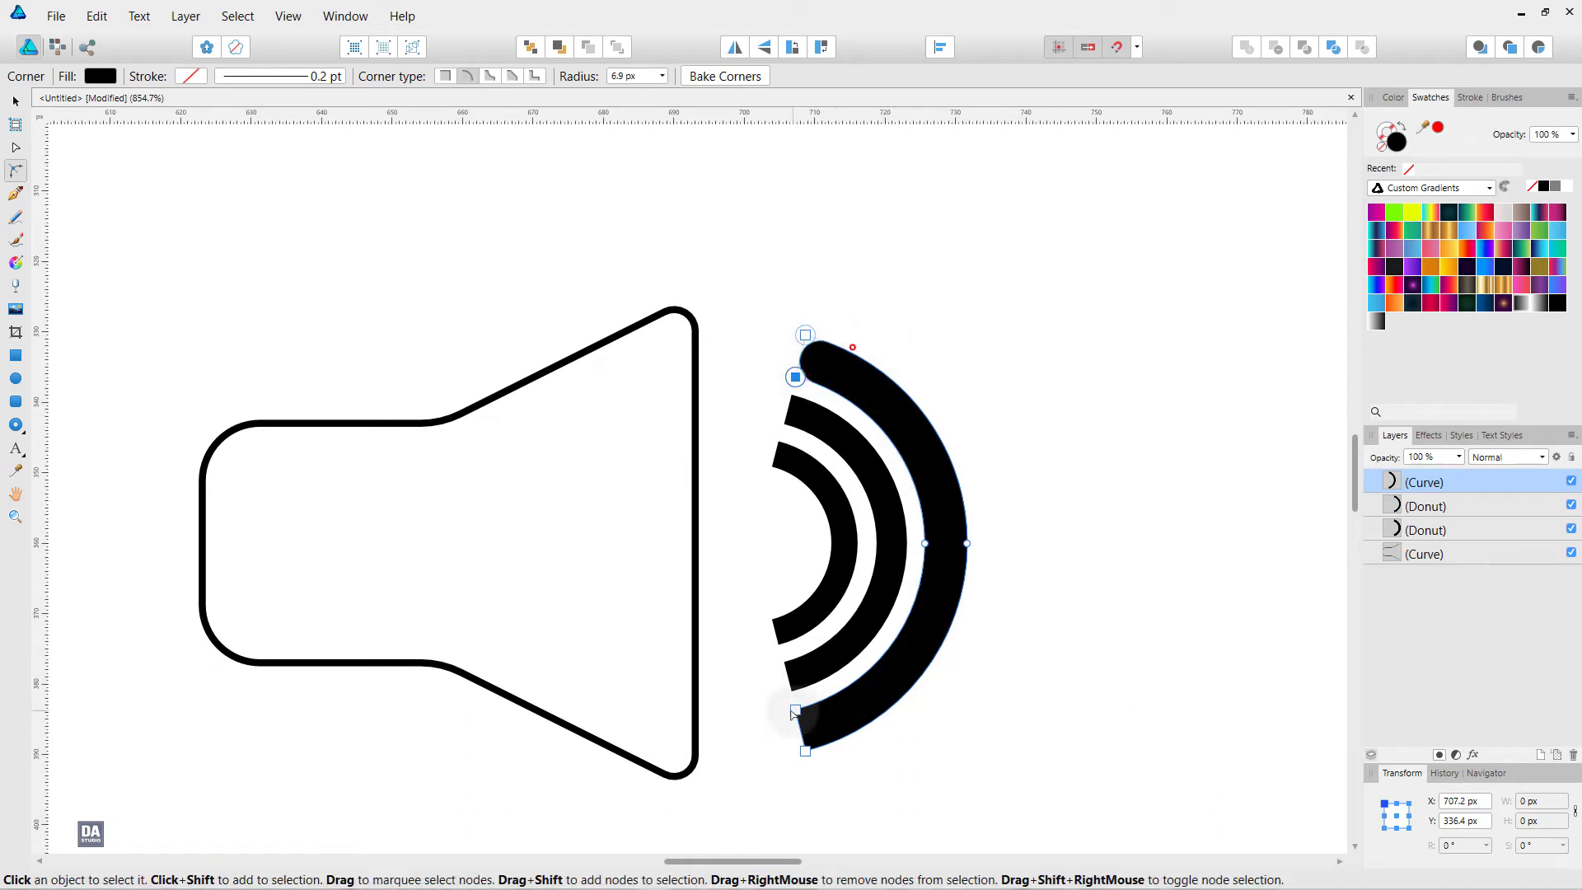
mouse_move(795, 709)
mouse_down()
mouse_move(848, 734)
mouse_move(824, 738)
mouse_up()
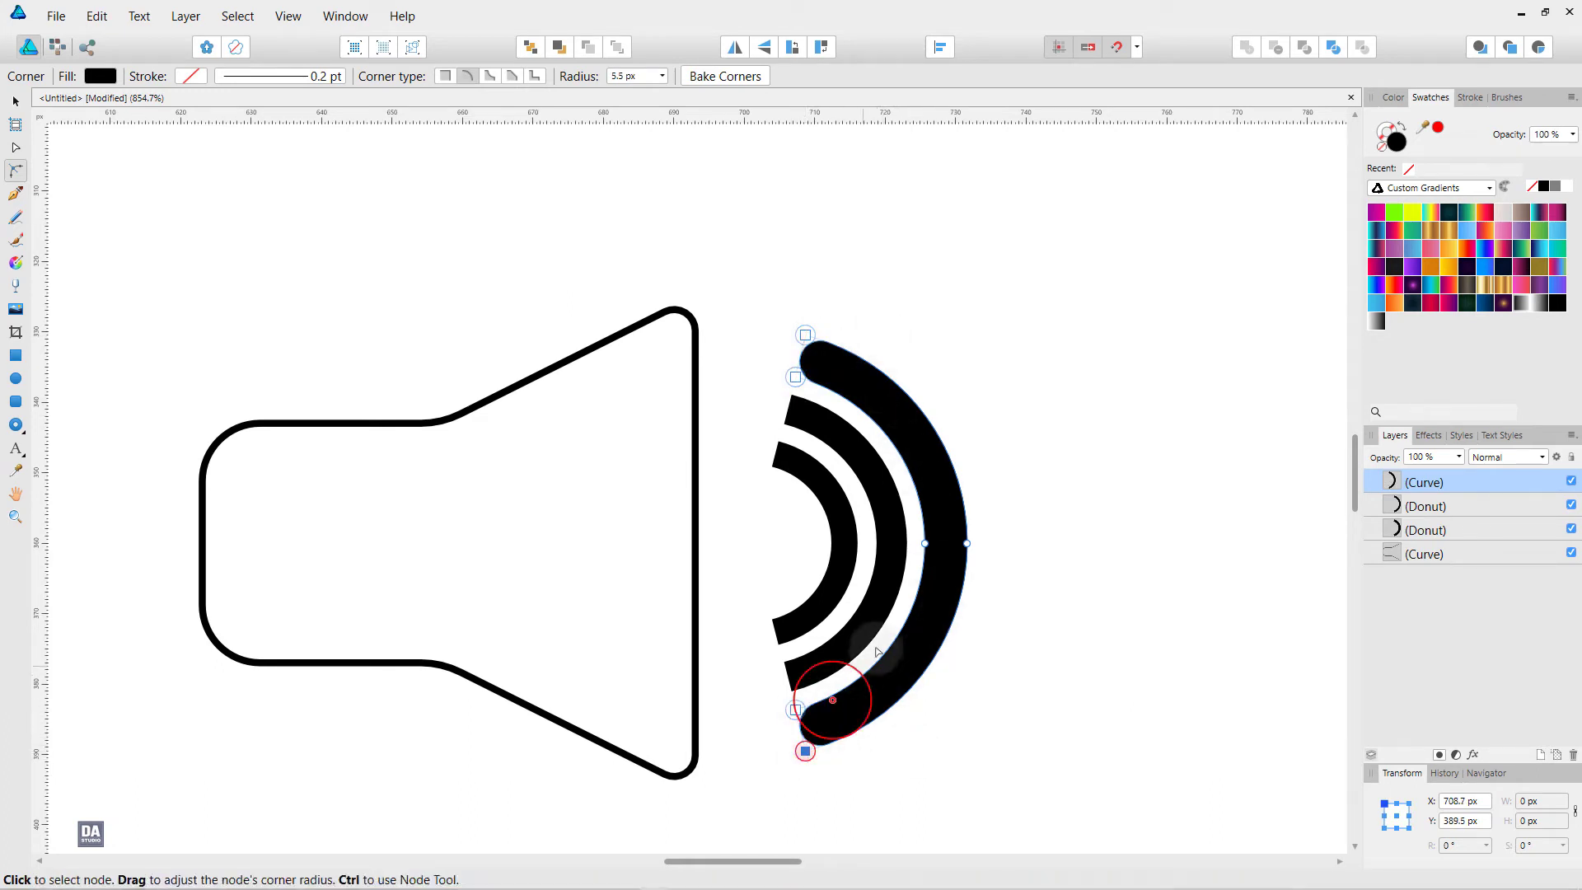
- Round both ends of the middle and inner arcs
click(783, 662)
mouse_move(783, 662)
mouse_down()
mouse_move(816, 684)
mouse_move(830, 636)
mouse_move(811, 656)
mouse_up()
mouse_move(807, 424)
mouse_down()
mouse_move(771, 412)
mouse_move(857, 453)
mouse_up()
click(781, 445)
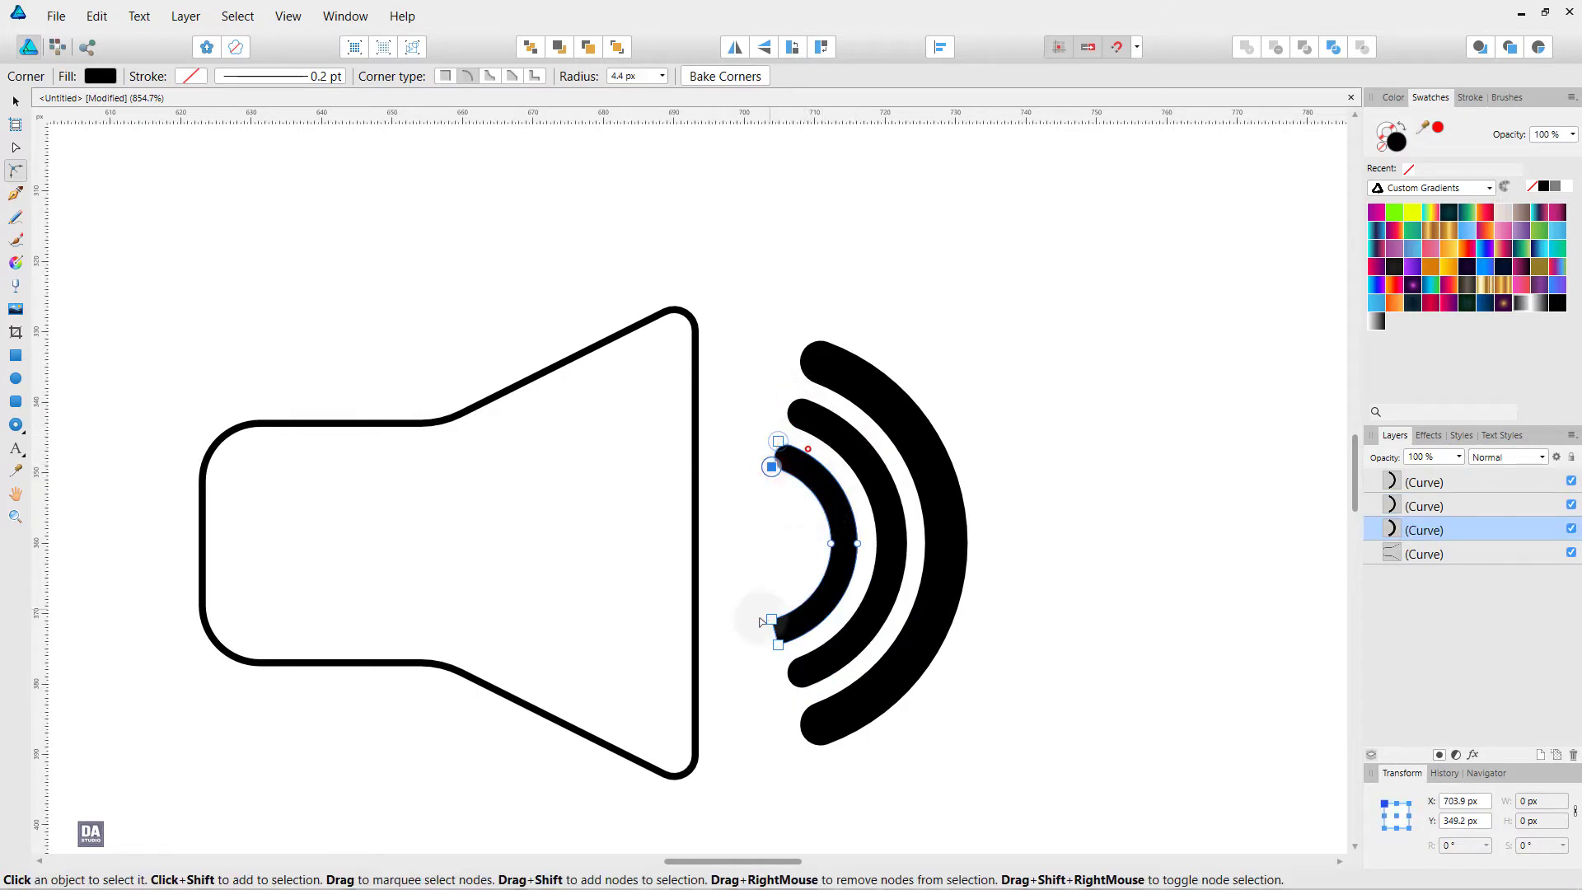
click(772, 619)
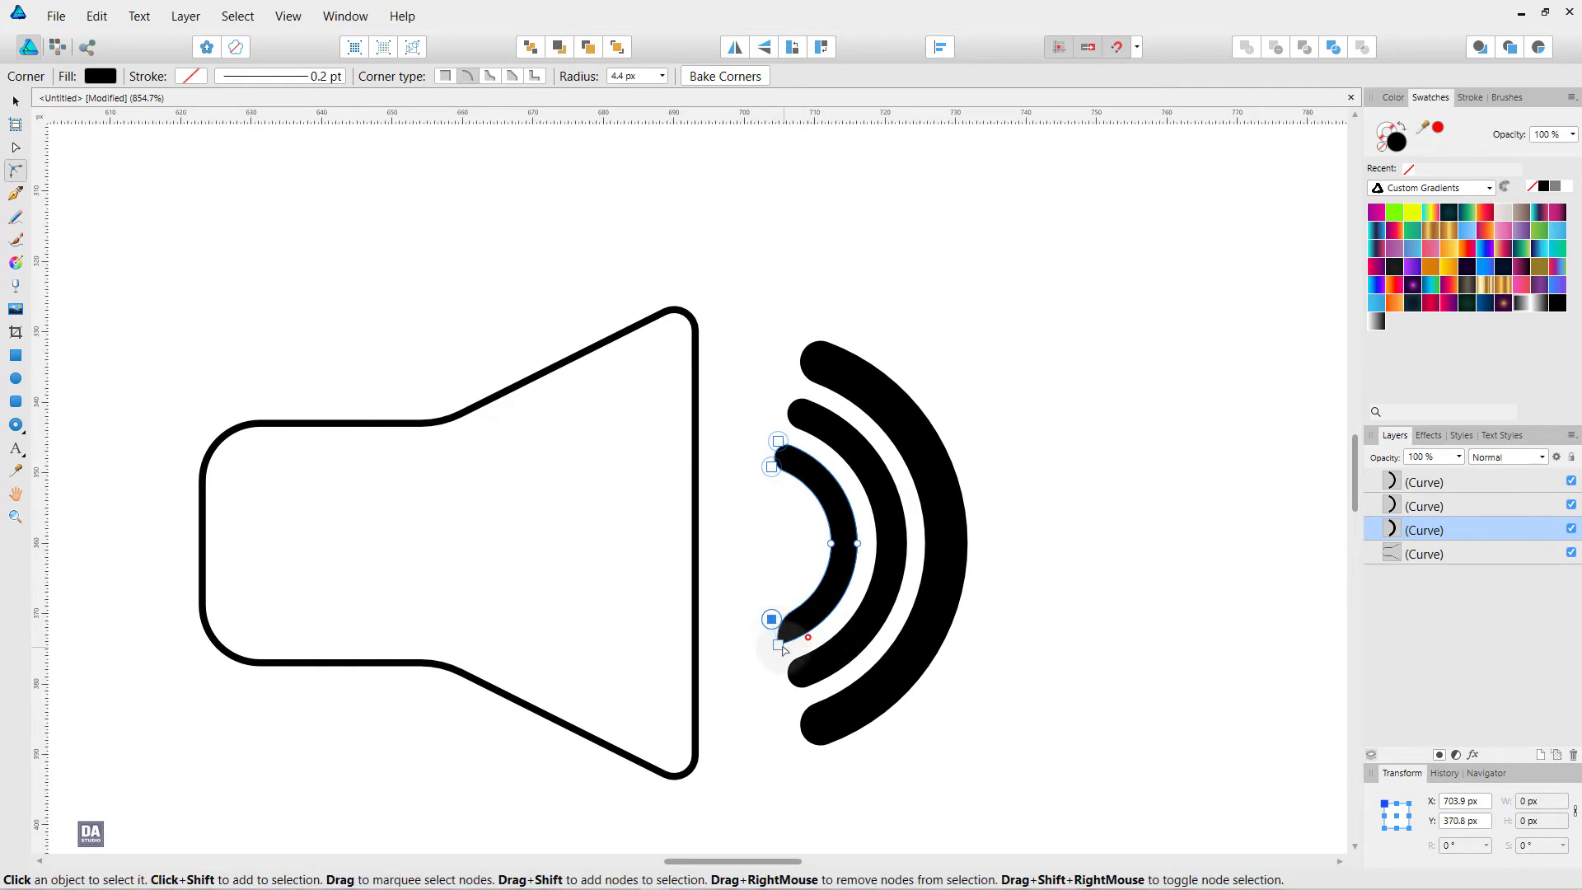
drag(841, 560, 779, 651)
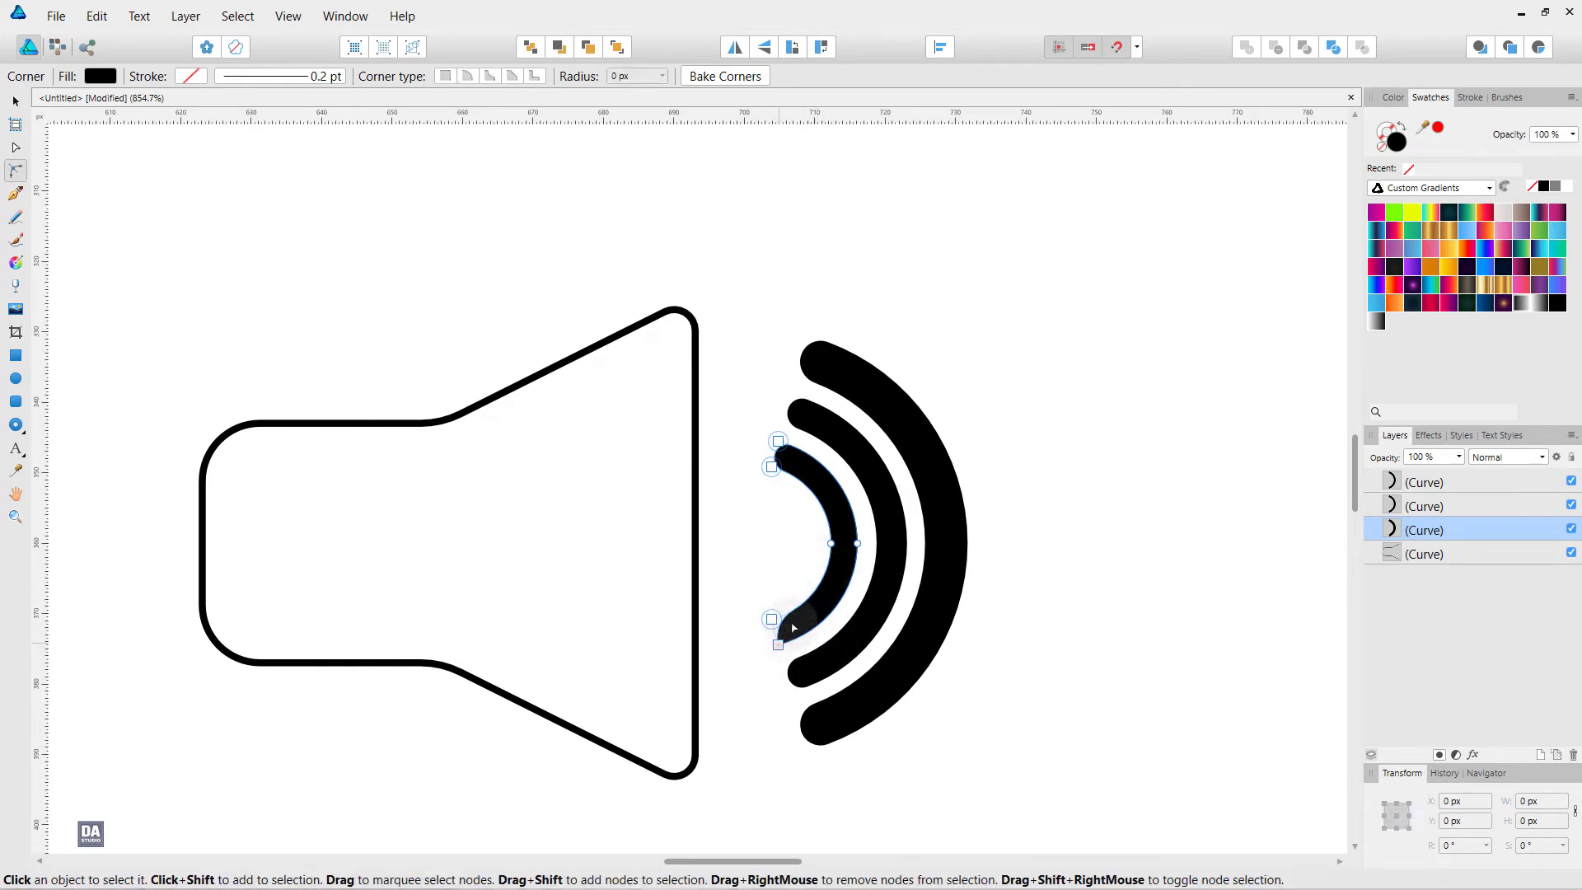
click(778, 644)
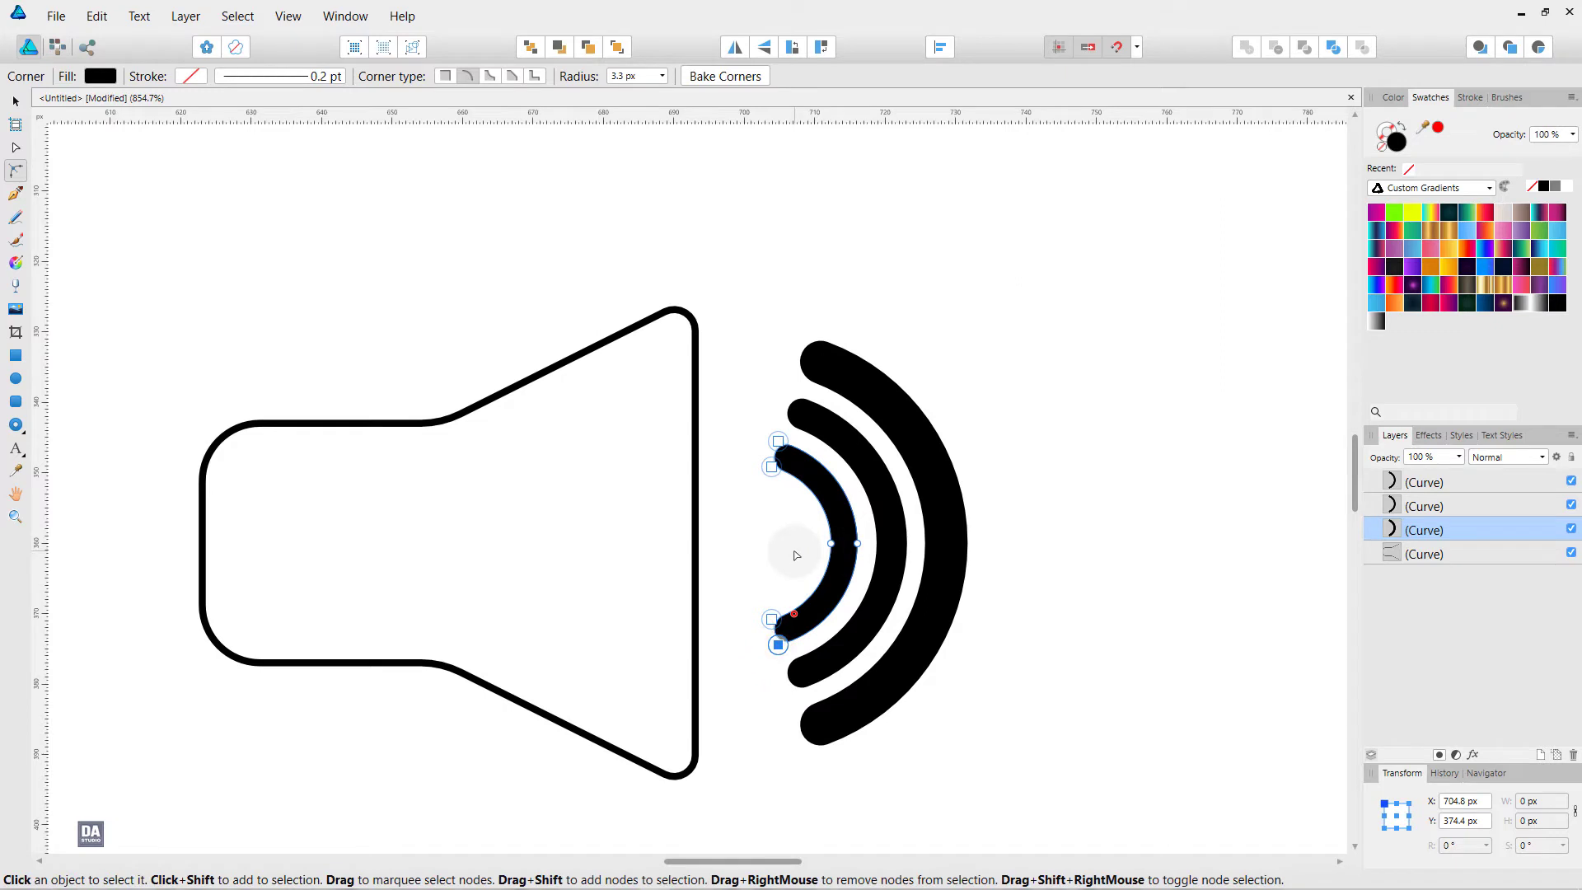
key(v)
click(1020, 534)
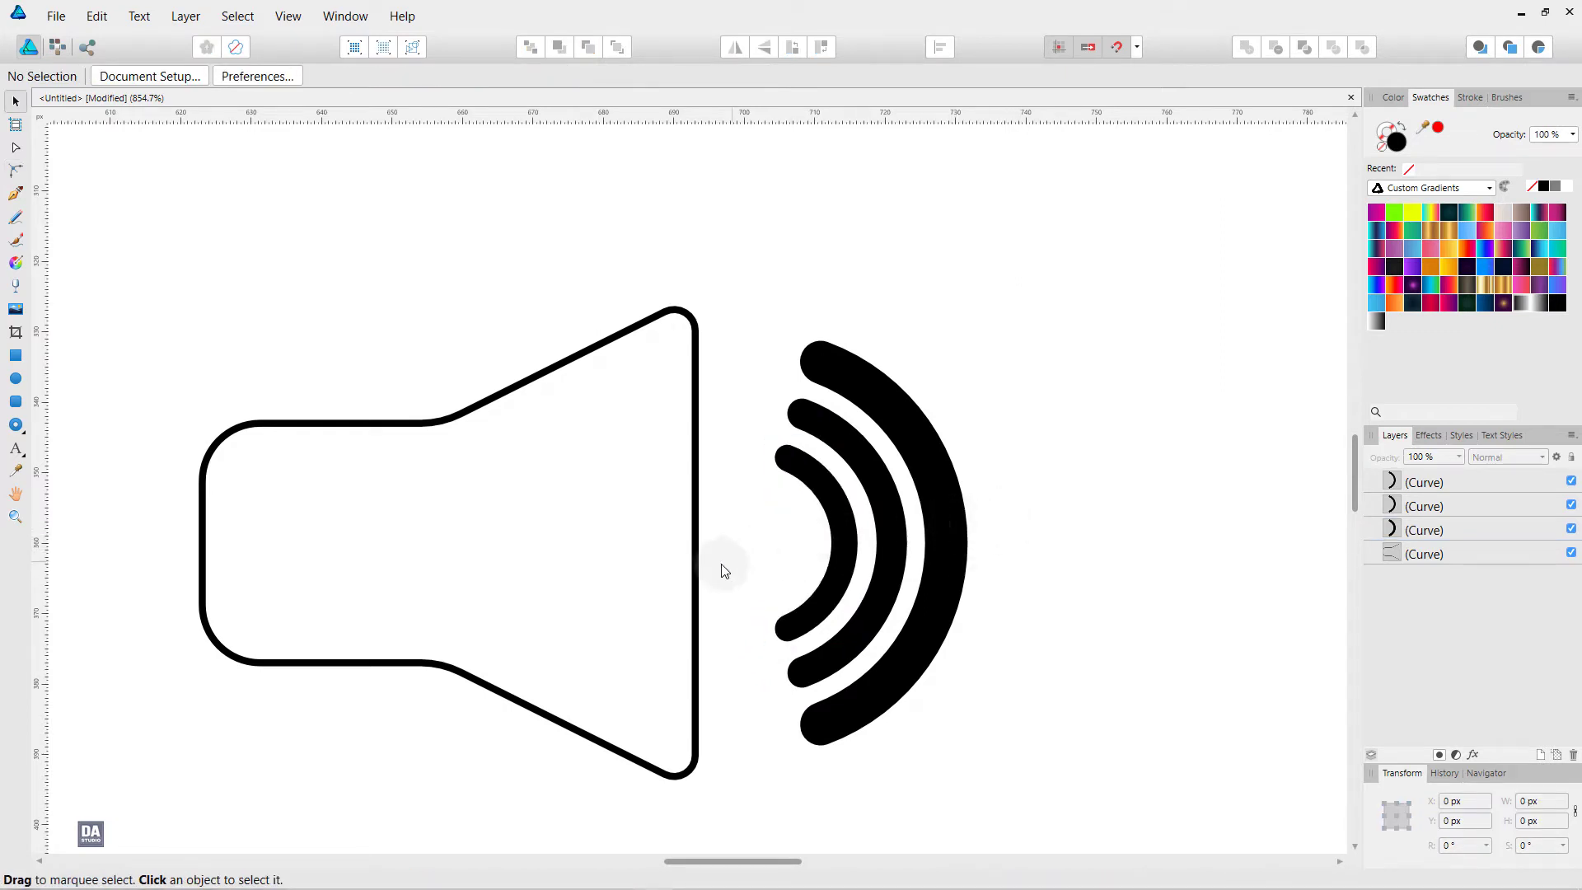
- Turn the speaker outline into a solid black fill and recentre the icon
click(696, 567)
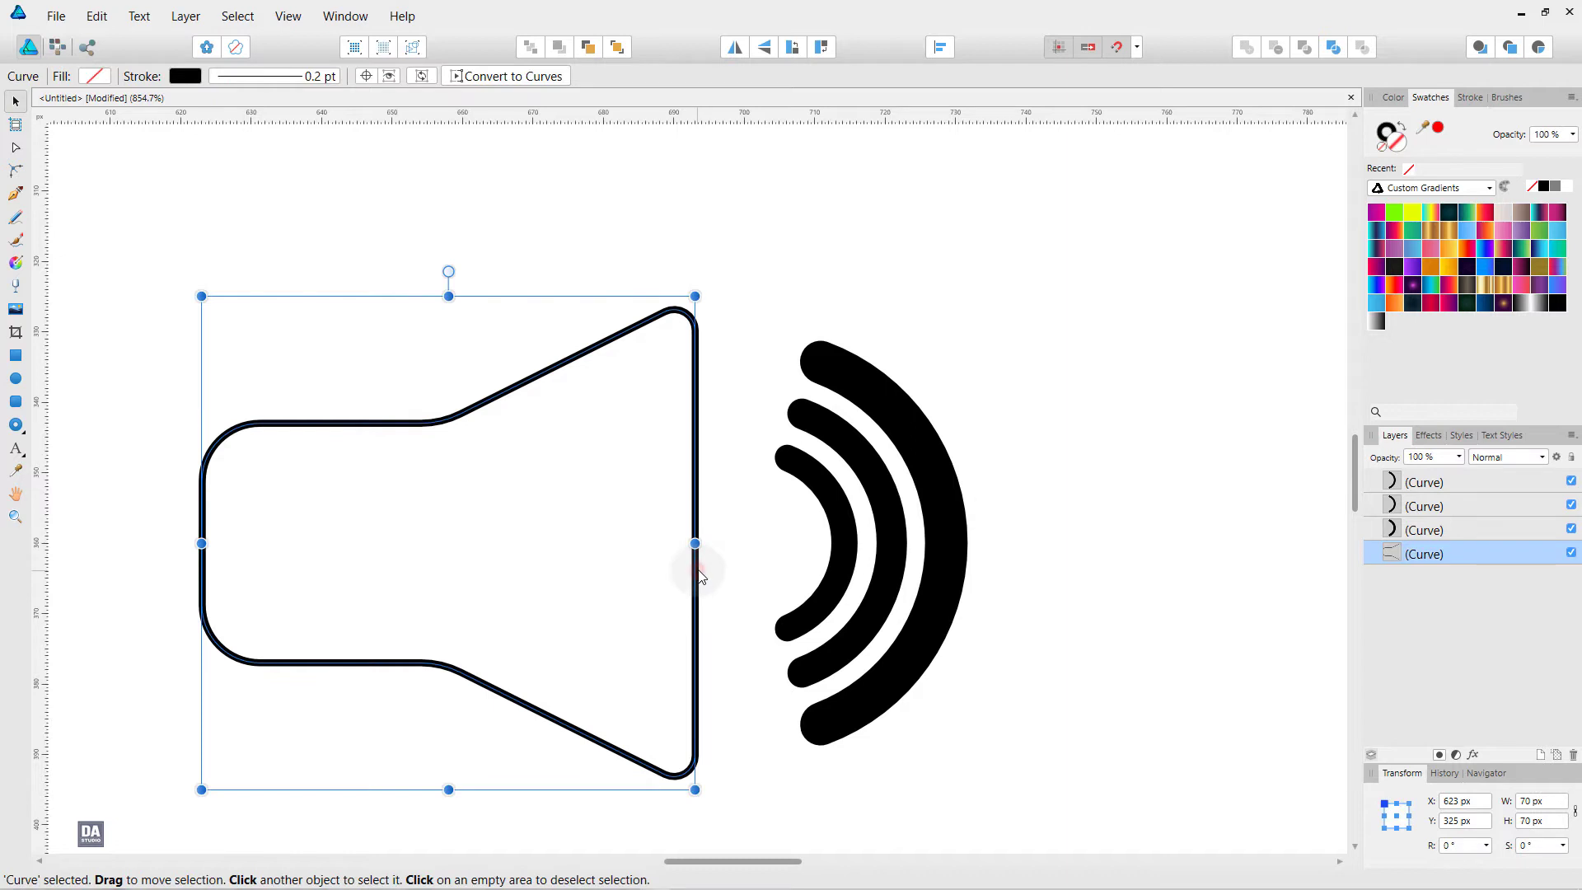
click(1403, 127)
click(1183, 374)
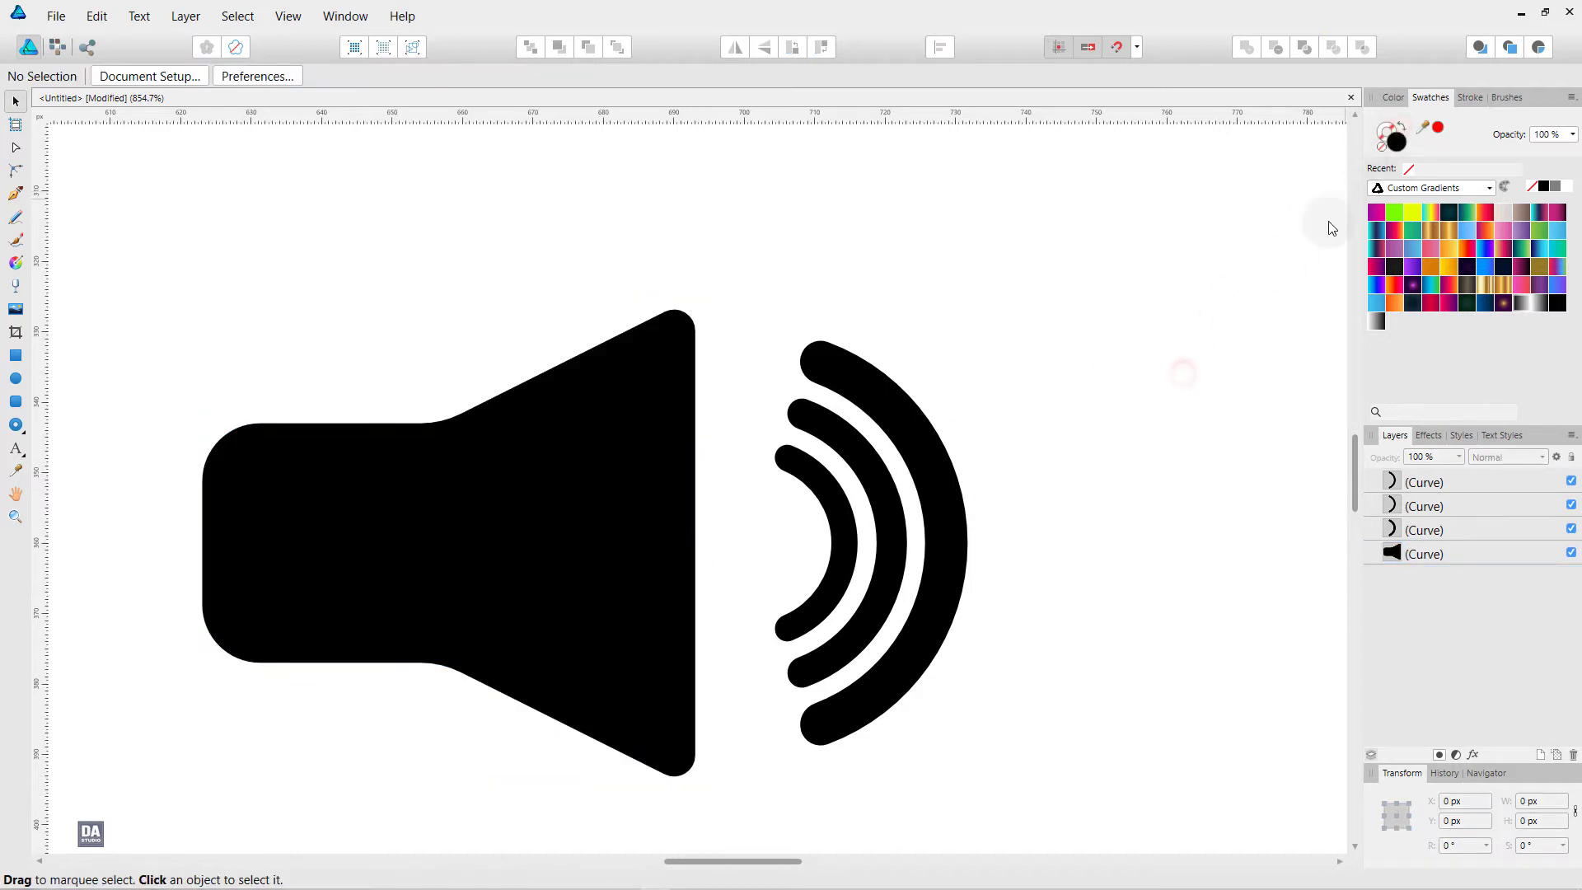
scroll(809, 533, down, 5)
scroll(805, 512, up, 3)
scroll(763, 447, up, 2)
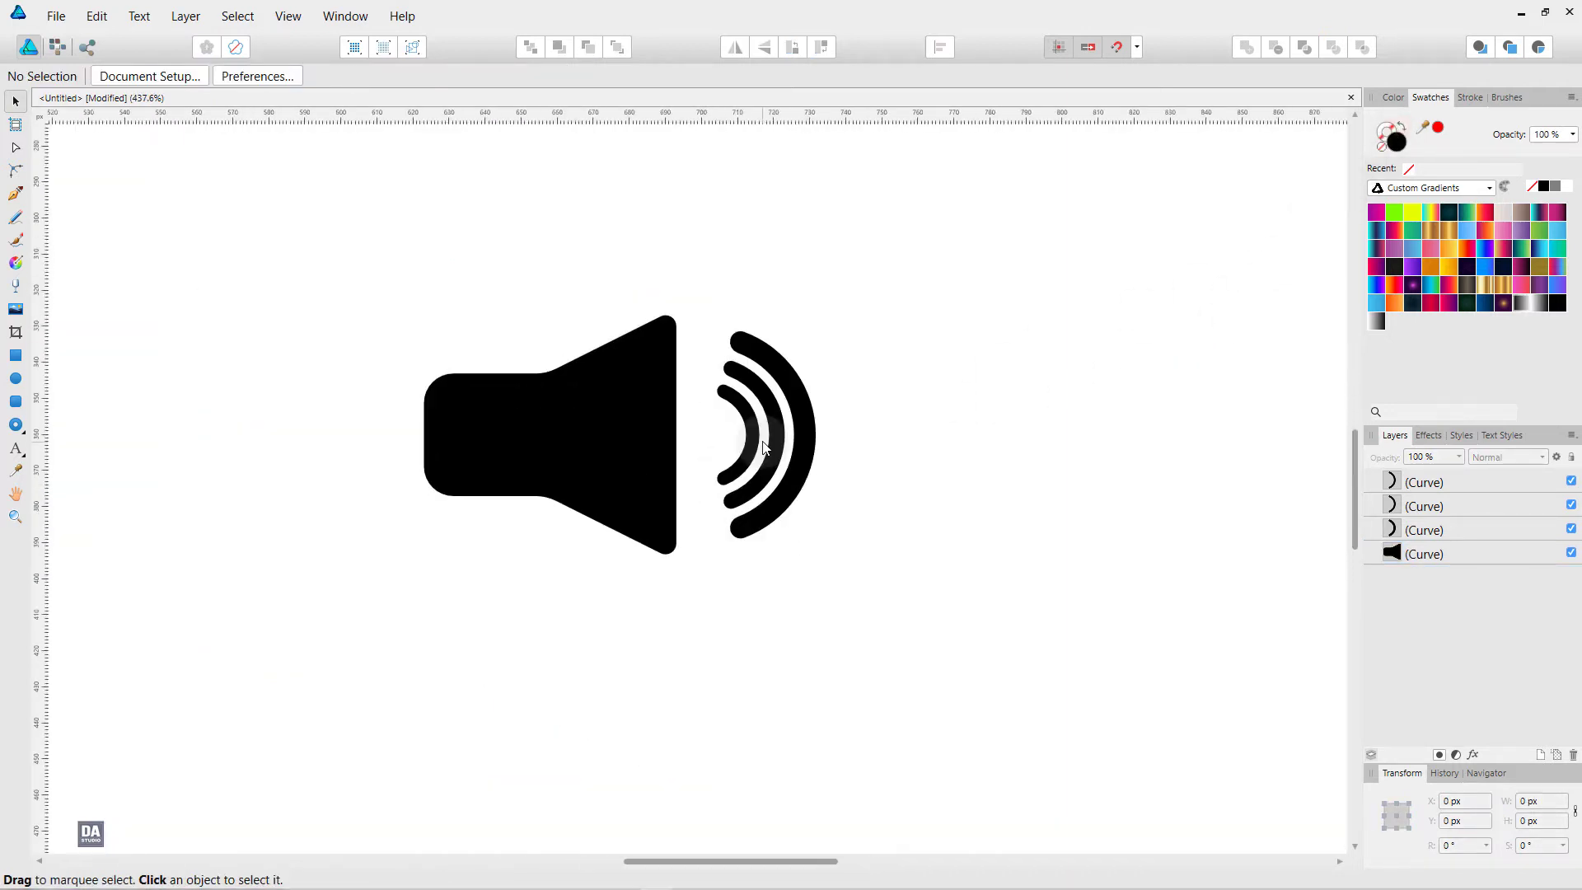
scroll(717, 445, up, 1)
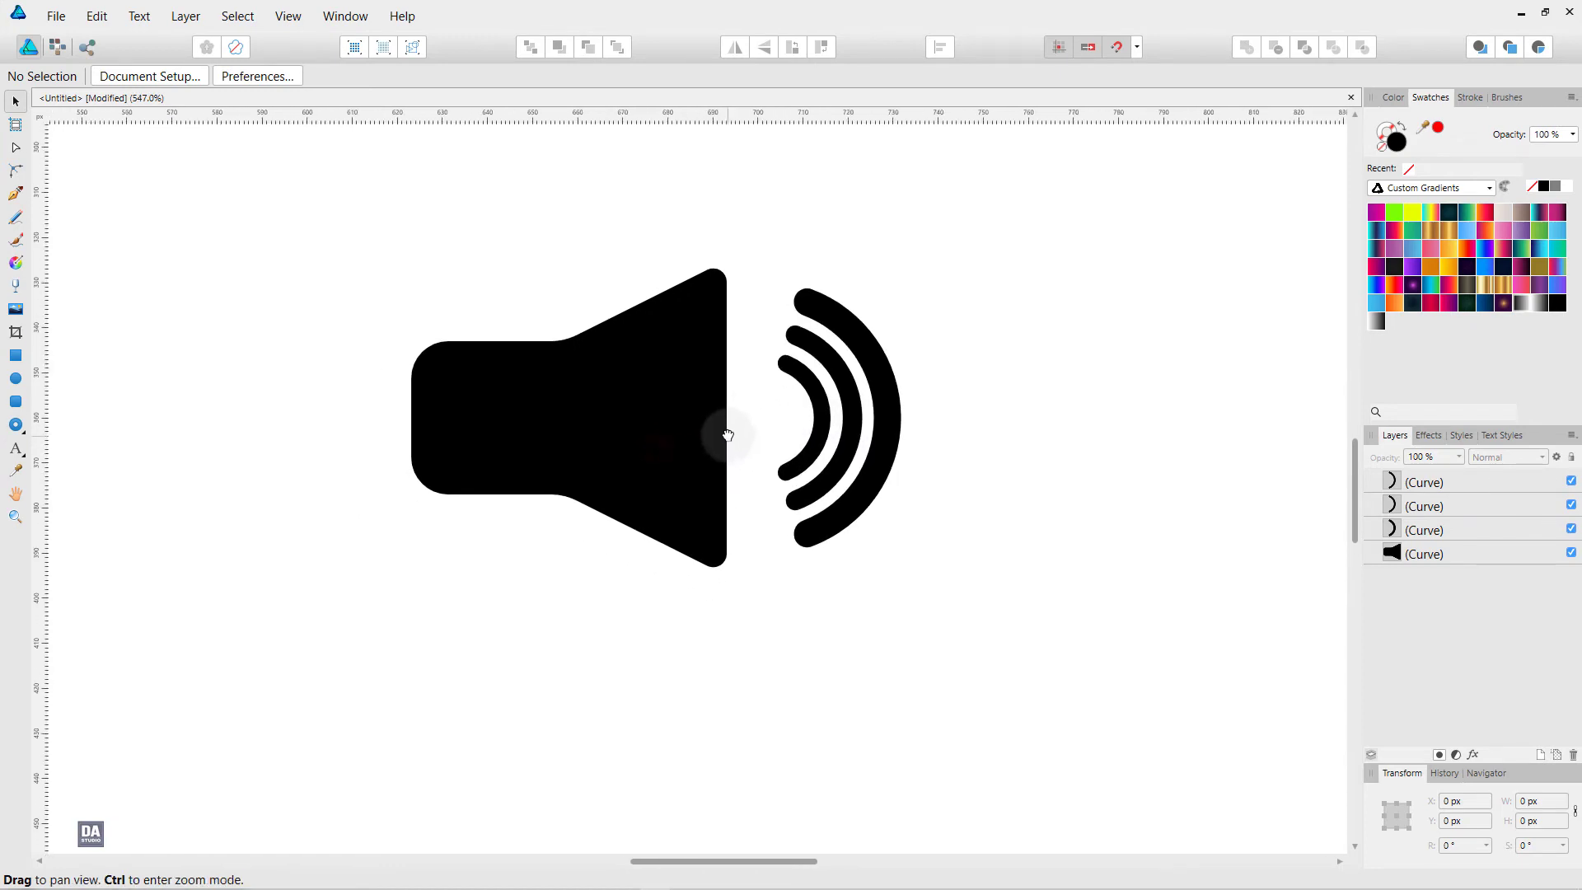
drag(727, 434, 737, 439)
- Fill the speaker with a cyan-yellow-magenta gradient and shift its colour stops to rebalance the bands
click(711, 481)
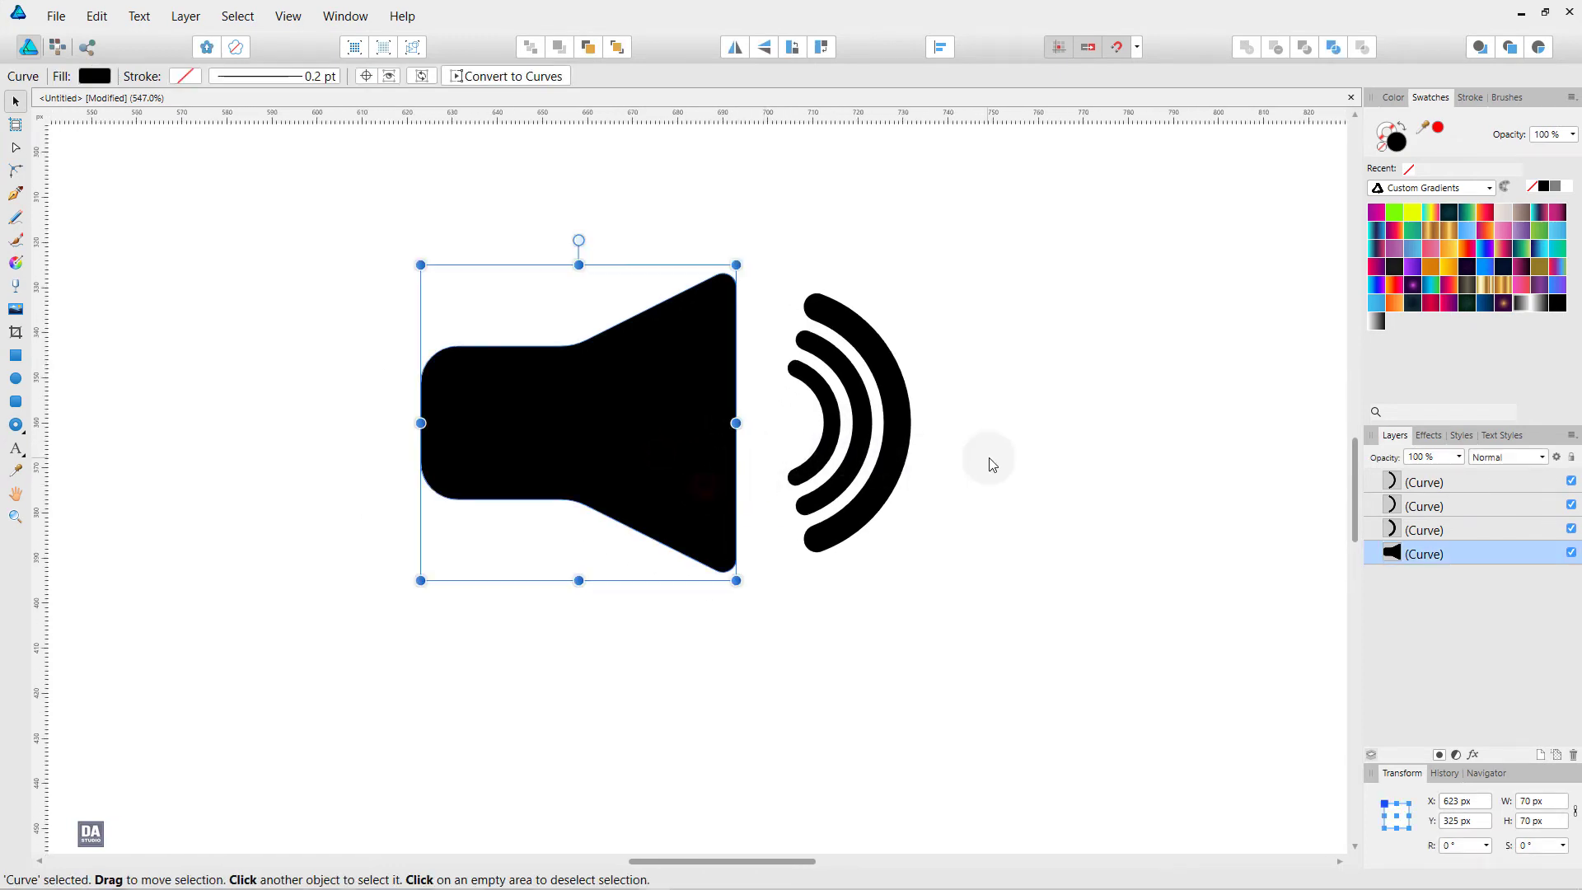
click(1432, 212)
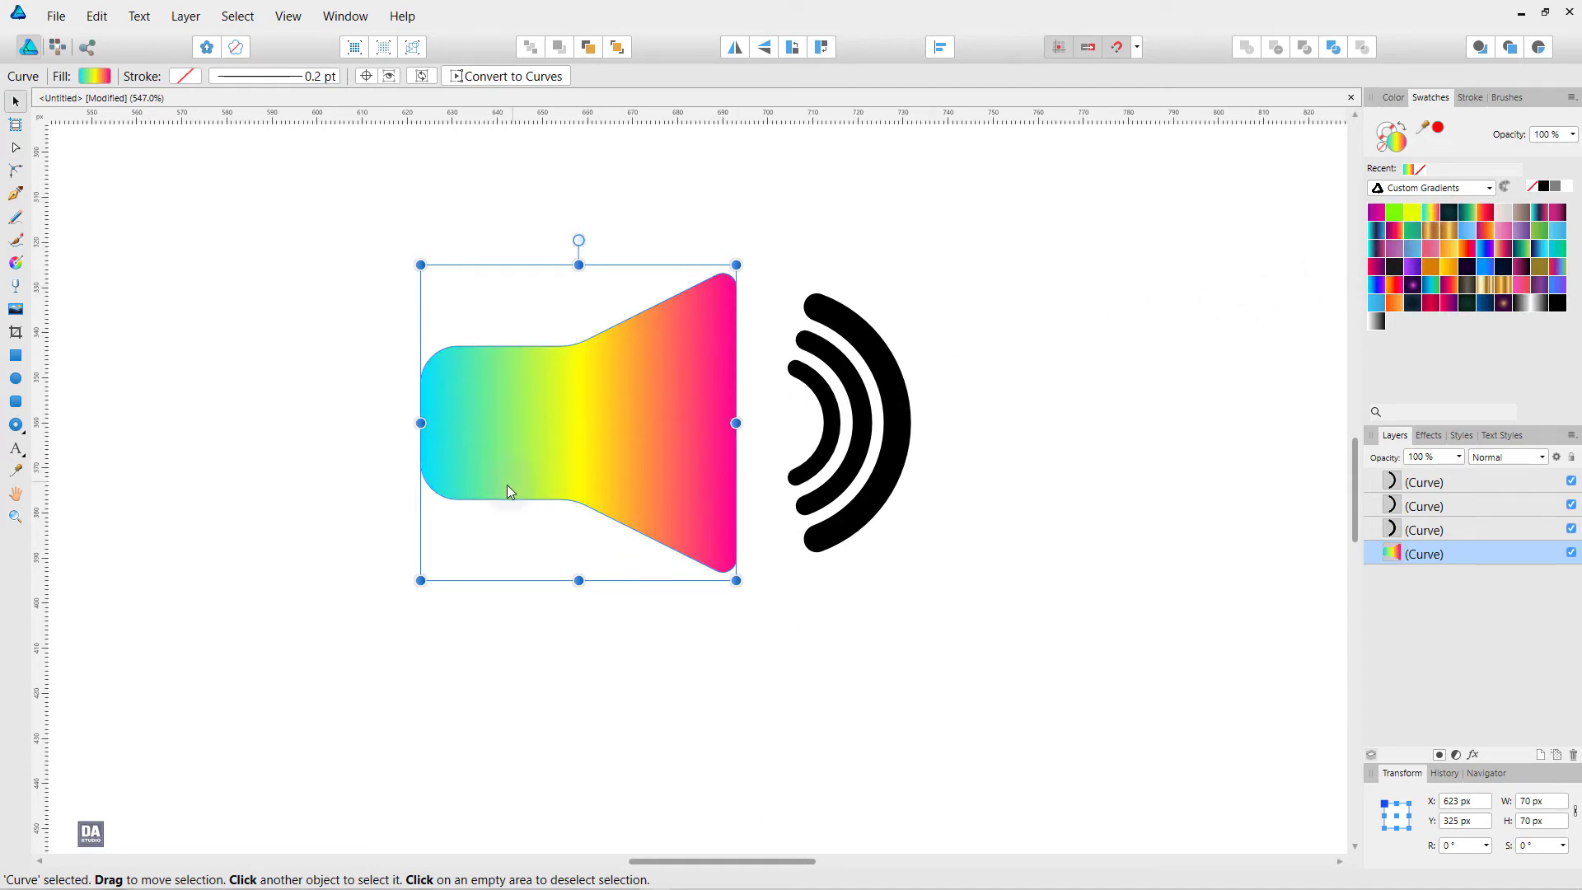
key(g)
drag(574, 423, 547, 423)
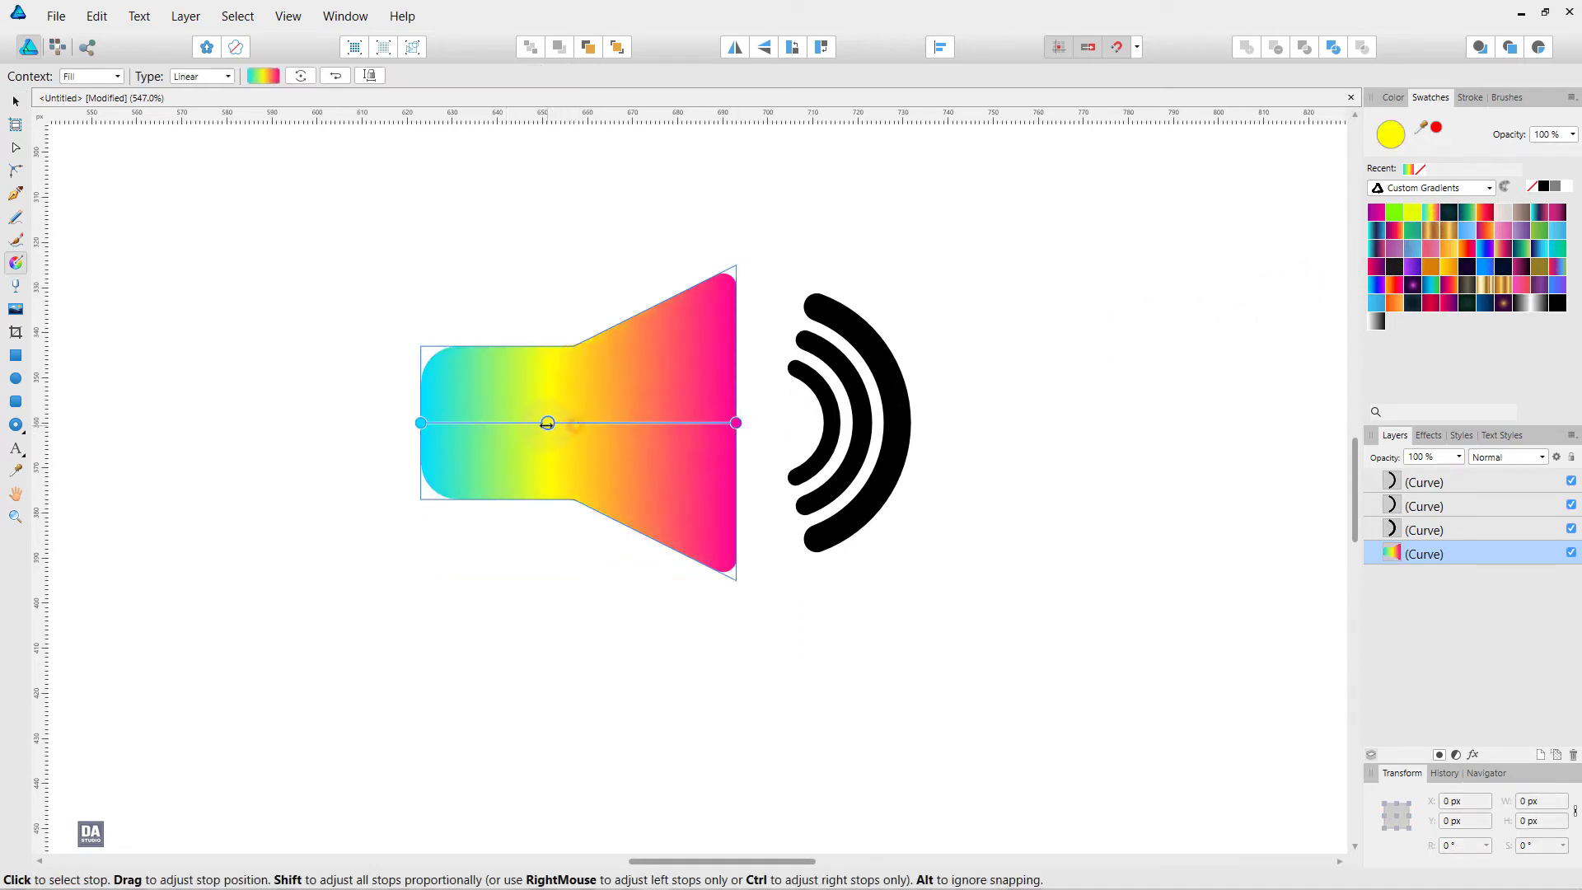
drag(644, 425, 658, 424)
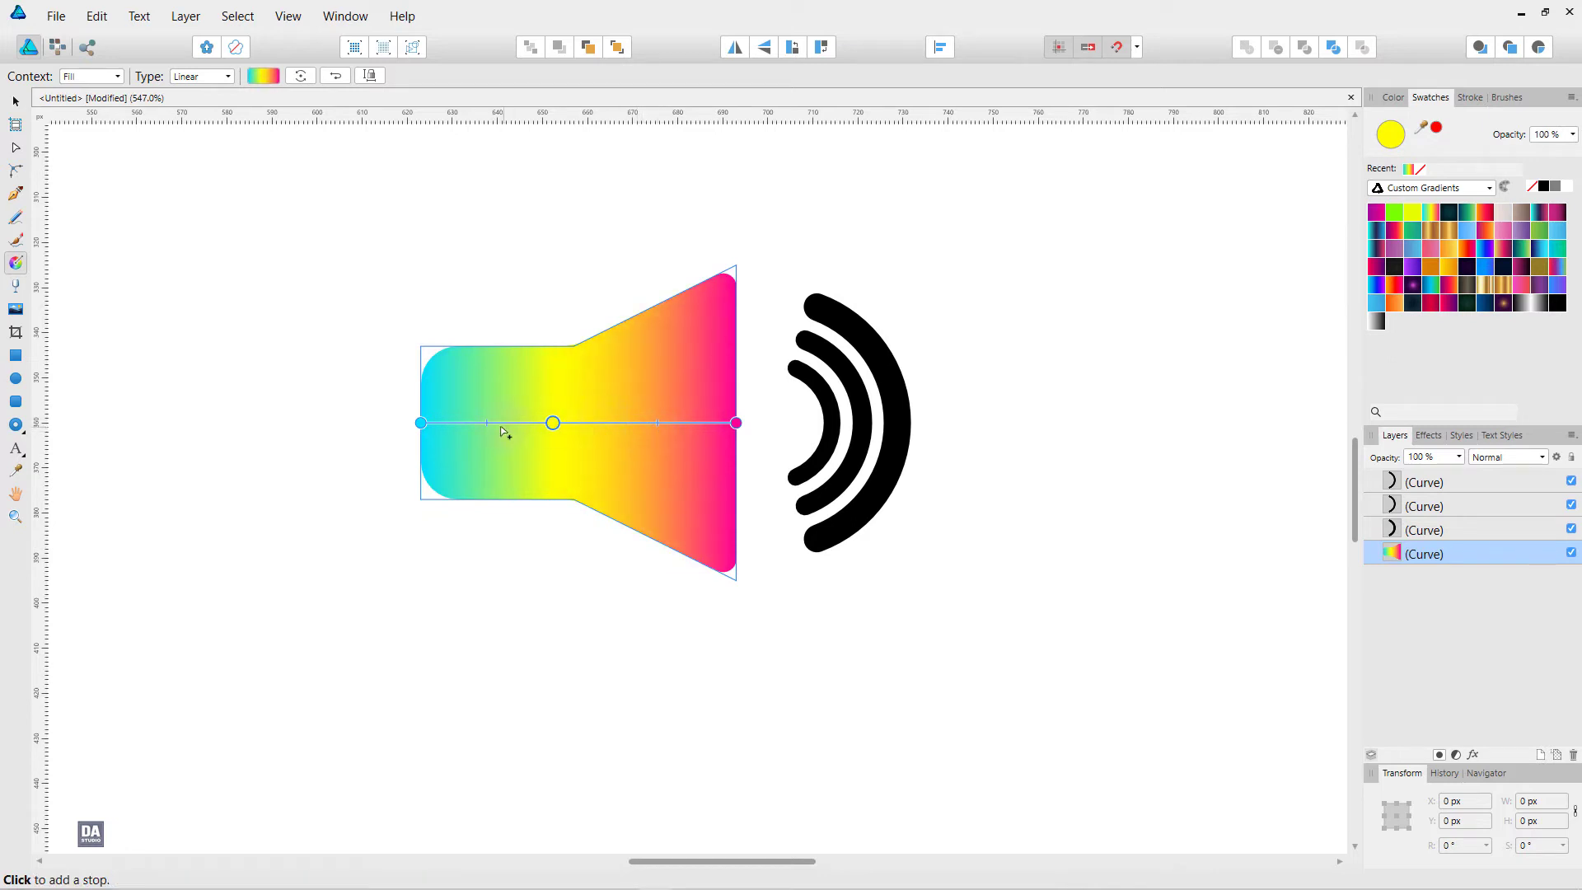
drag(488, 424, 548, 424)
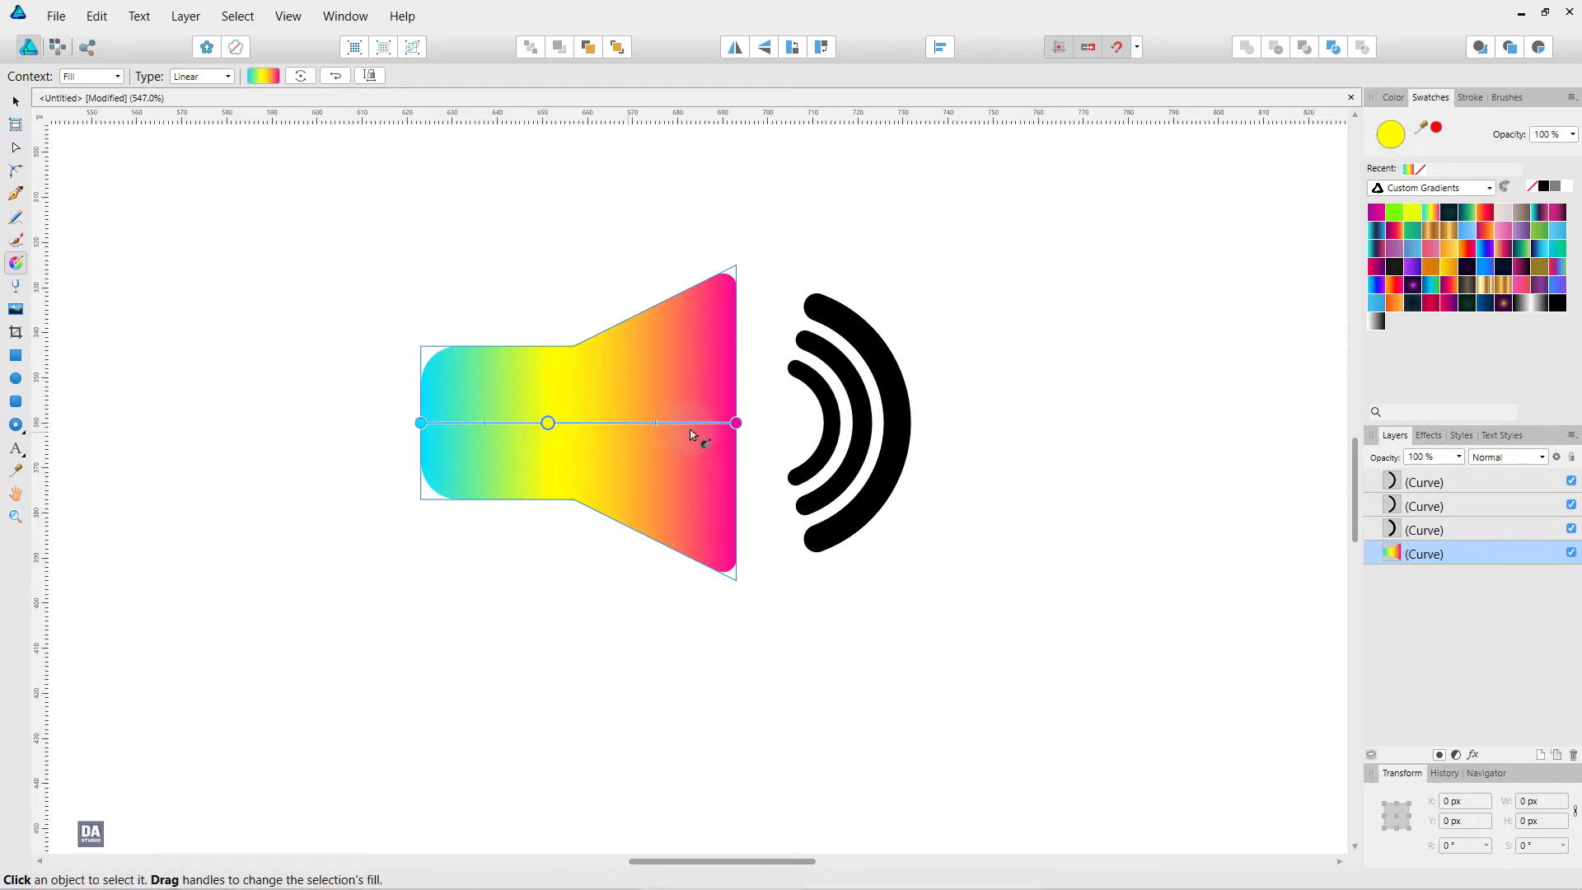
- Colour the inner arc yellow and the middle arc green
click(1437, 532)
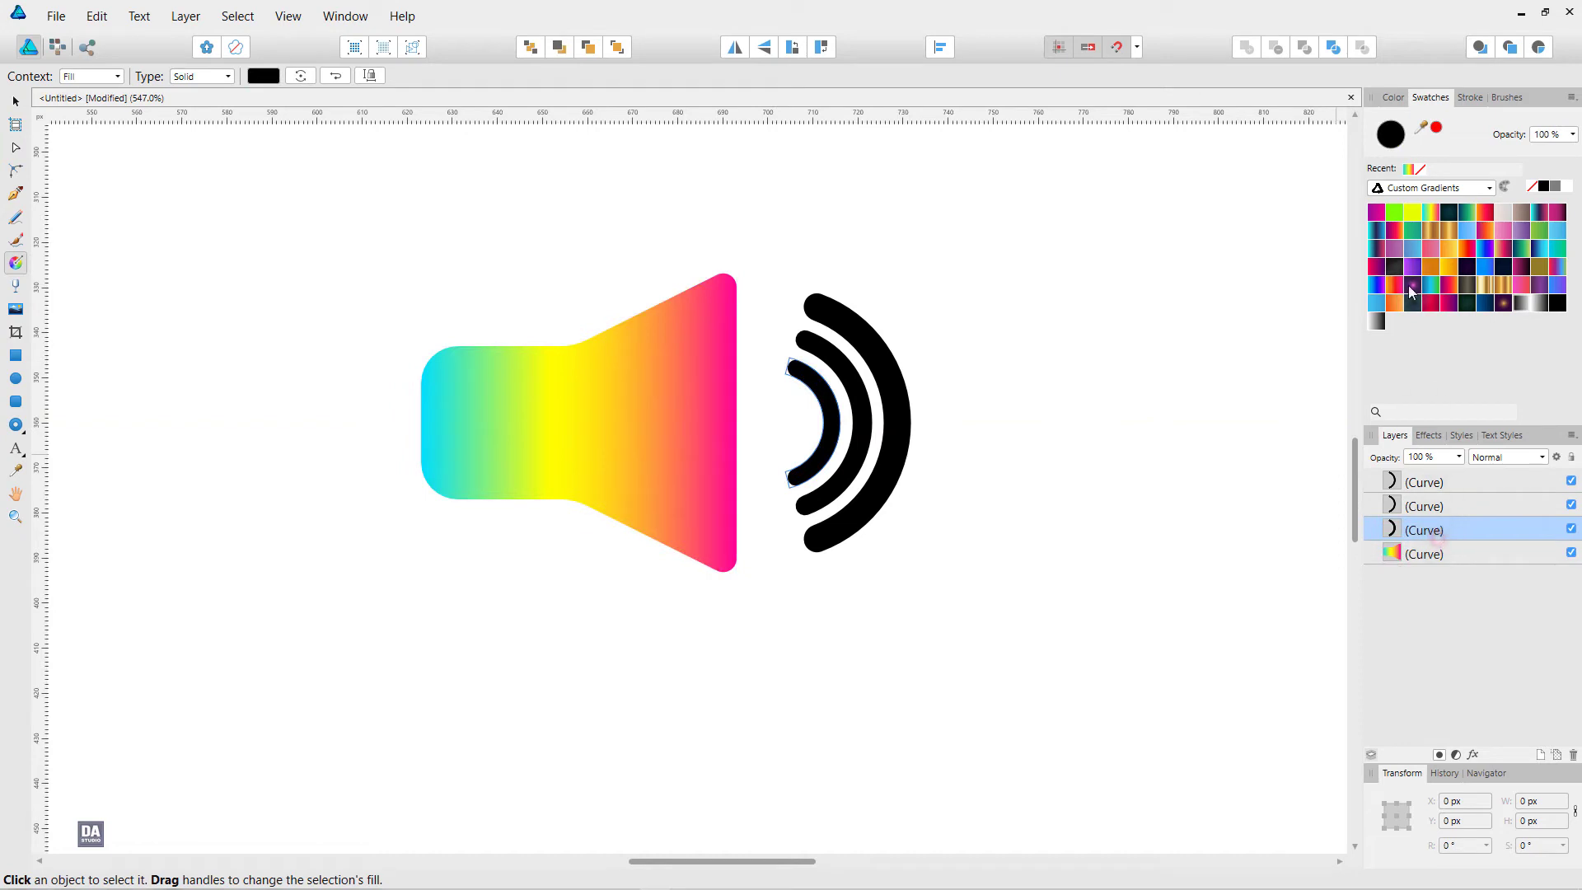
click(1411, 217)
key(alt+bracketright)
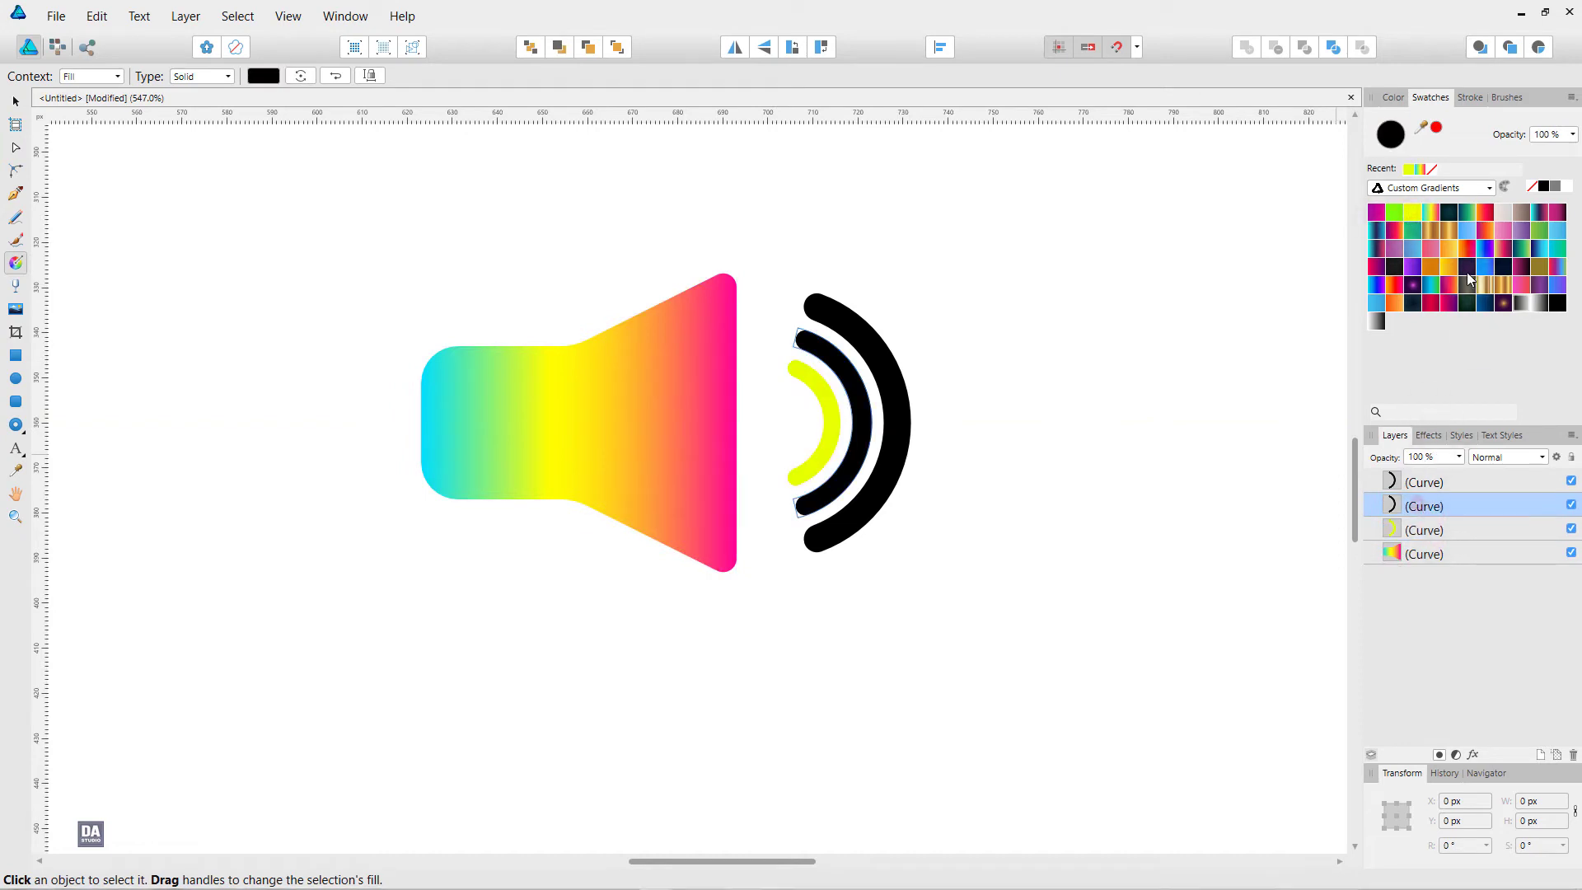
click(1398, 218)
key(alt+bracketright)
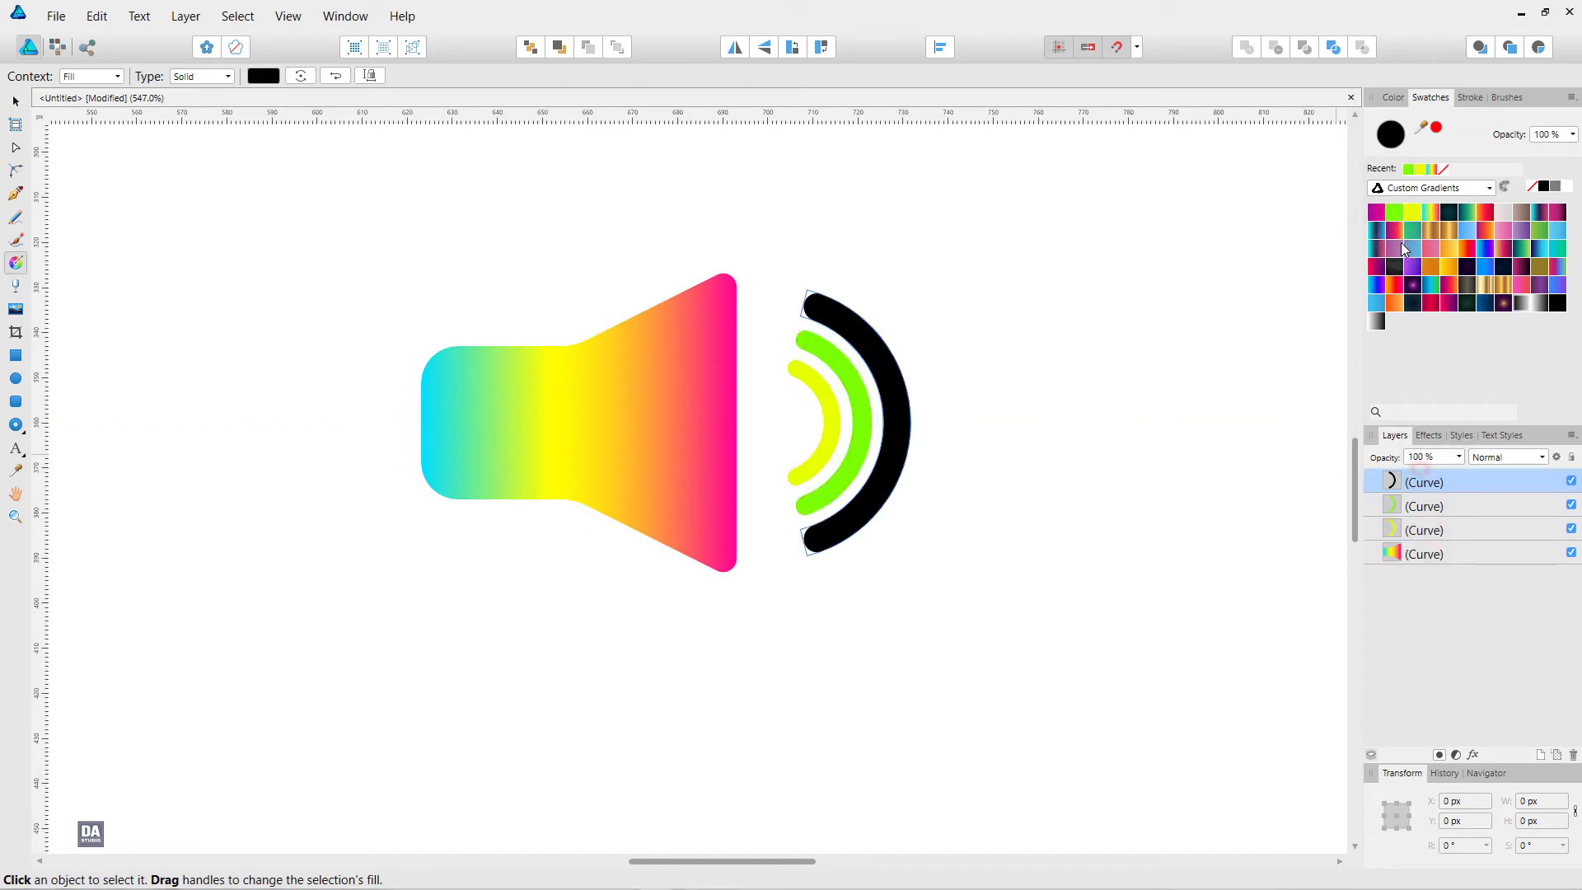
- Give the outer arc a purple-to-magenta gradient aligned with the arcs' centre line
click(1380, 219)
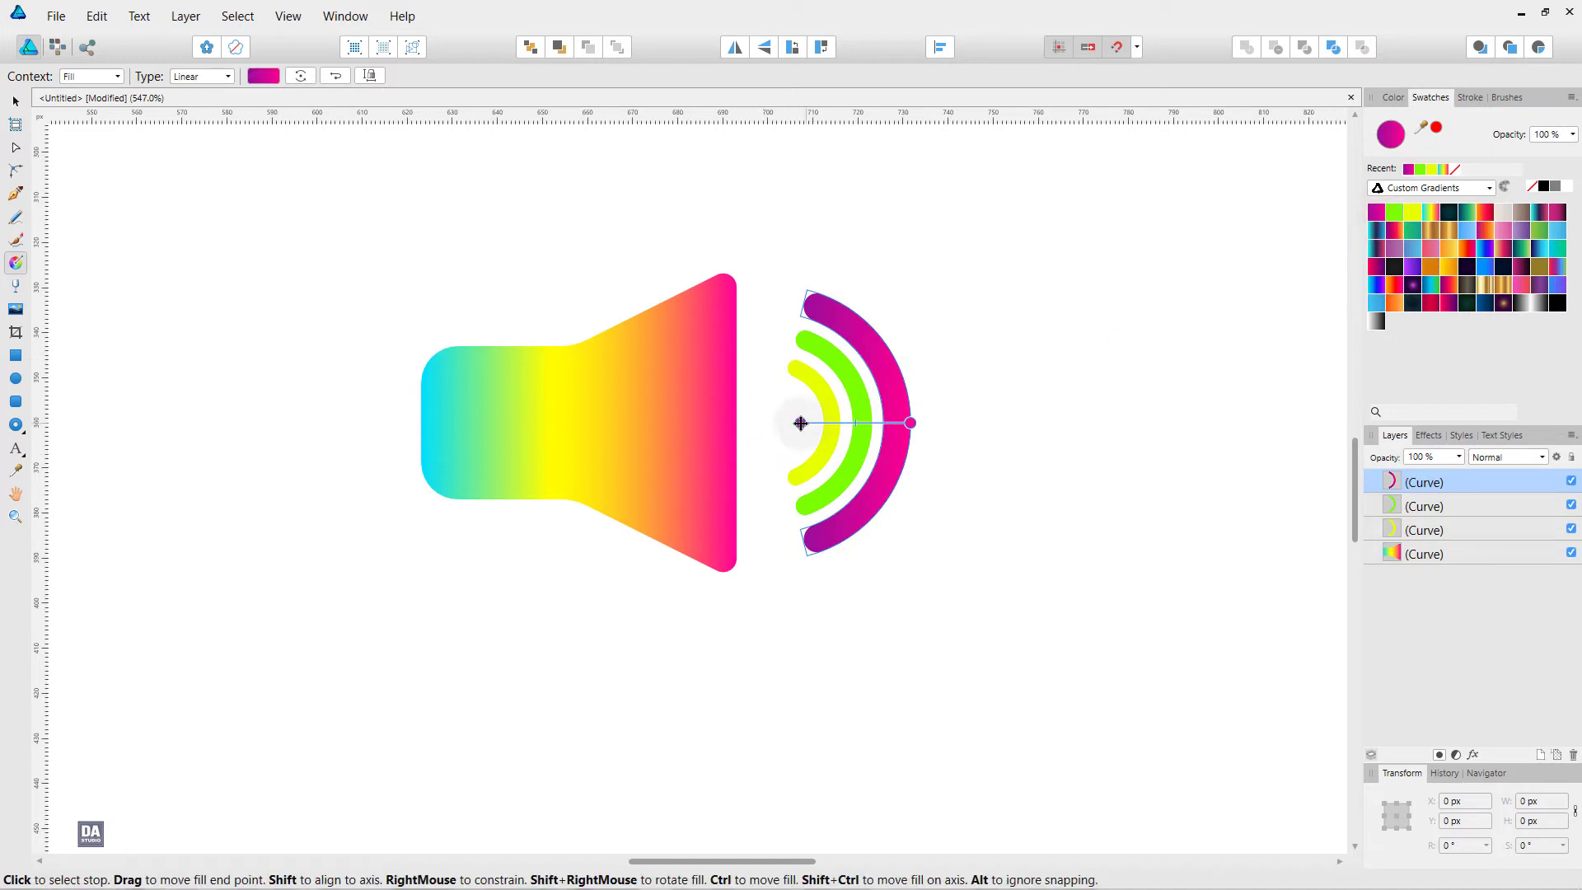
drag(790, 424, 804, 433)
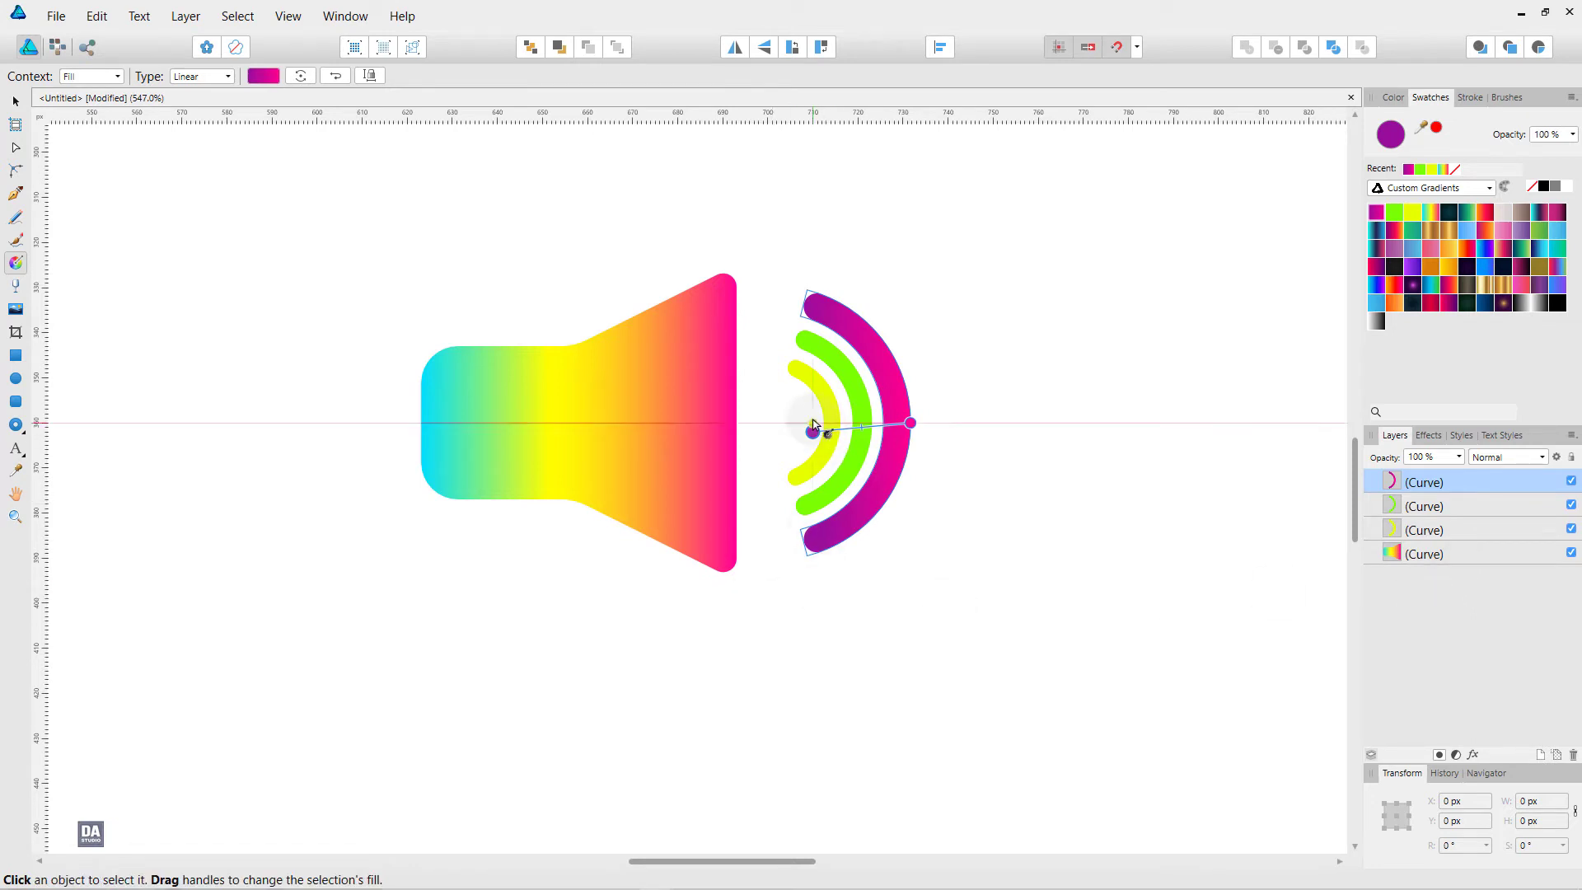
drag(811, 434, 806, 424)
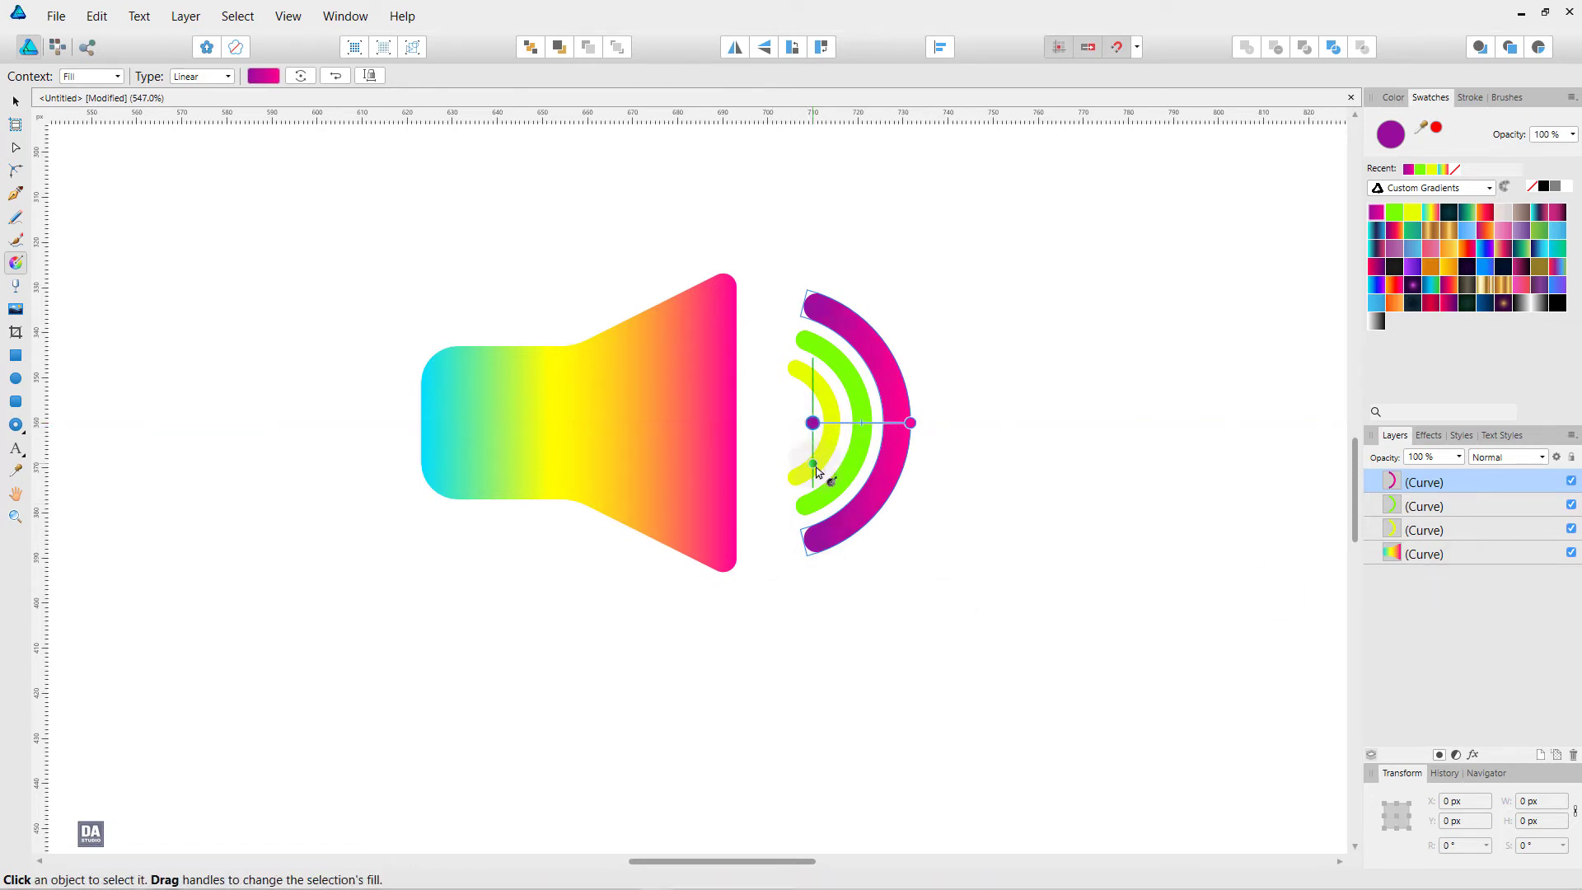
key(v)
click(1075, 480)
scroll(996, 463, down, 2)
- Select all four speaker parts and convert their rounded corners into permanent curves
scroll(996, 463, down, 1)
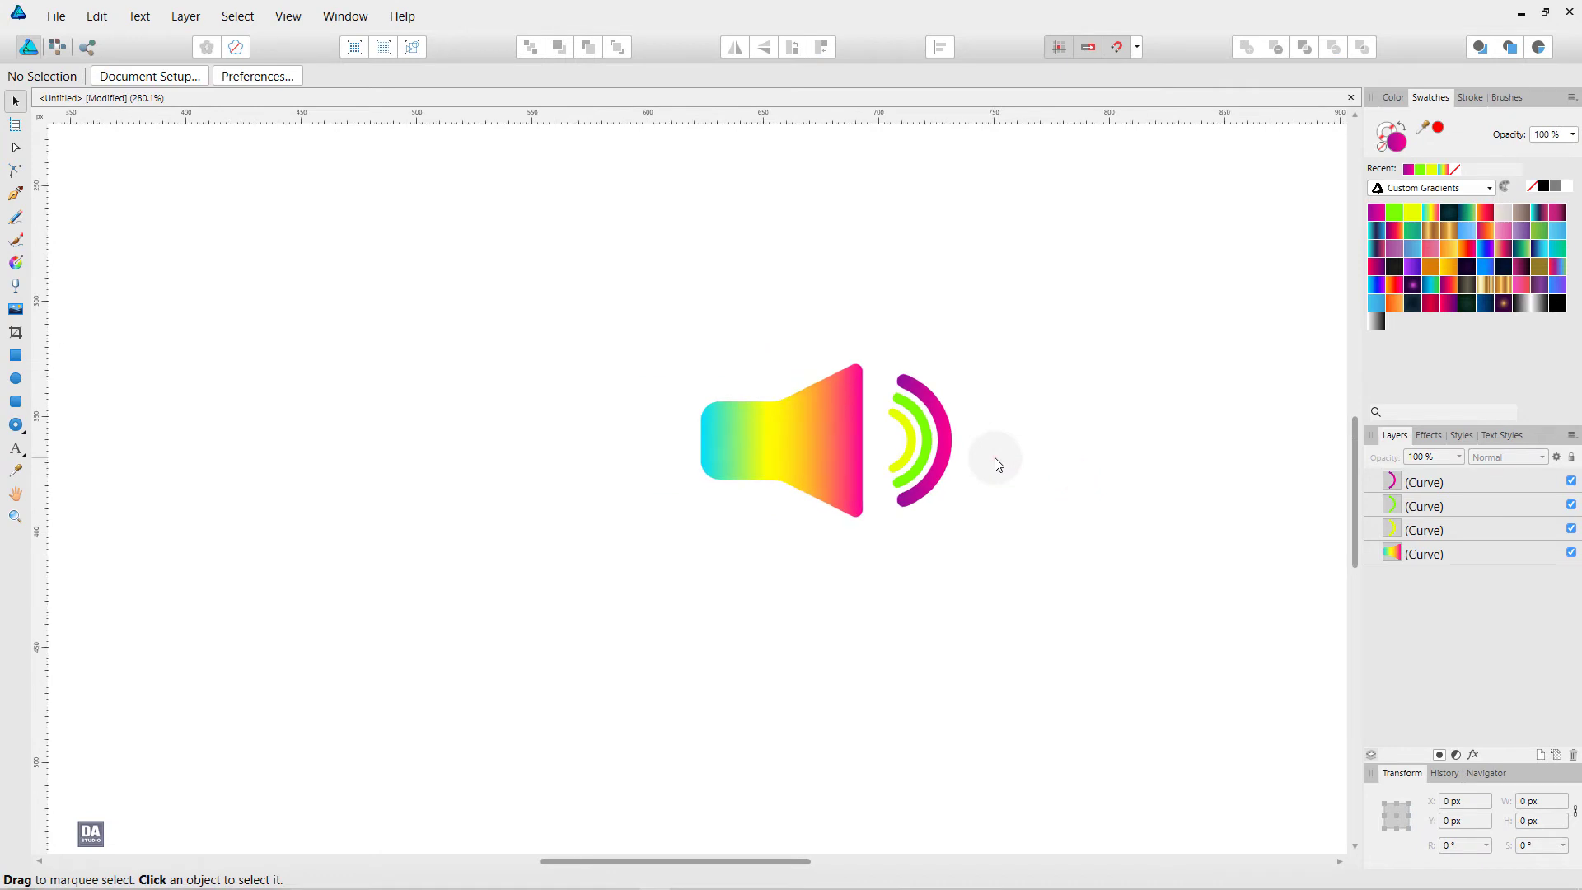
key(ctrl+0)
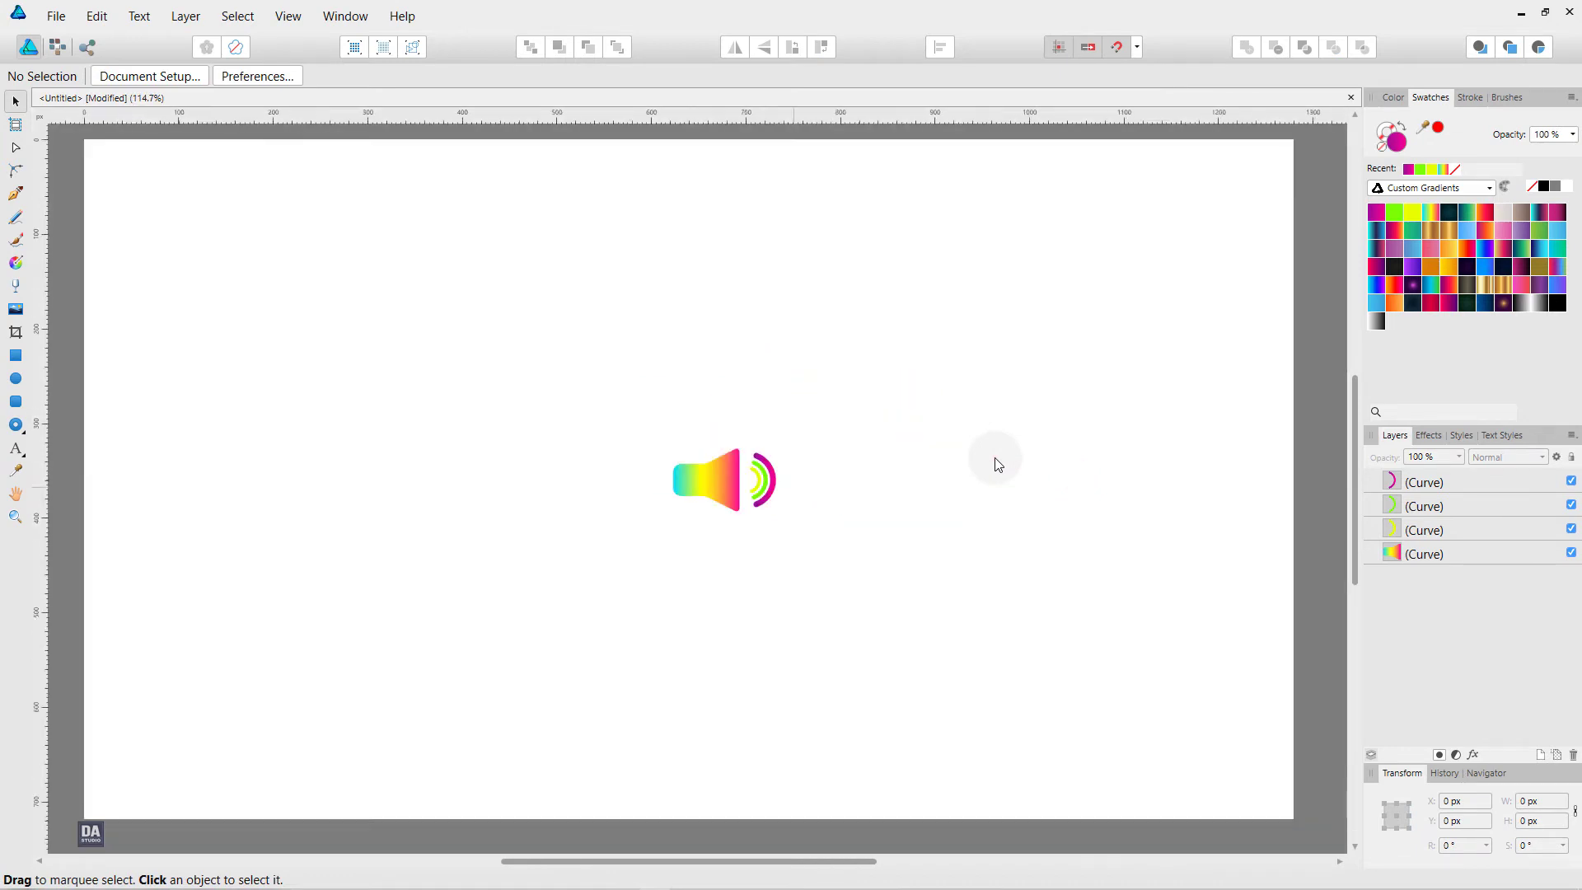
drag(828, 417, 609, 548)
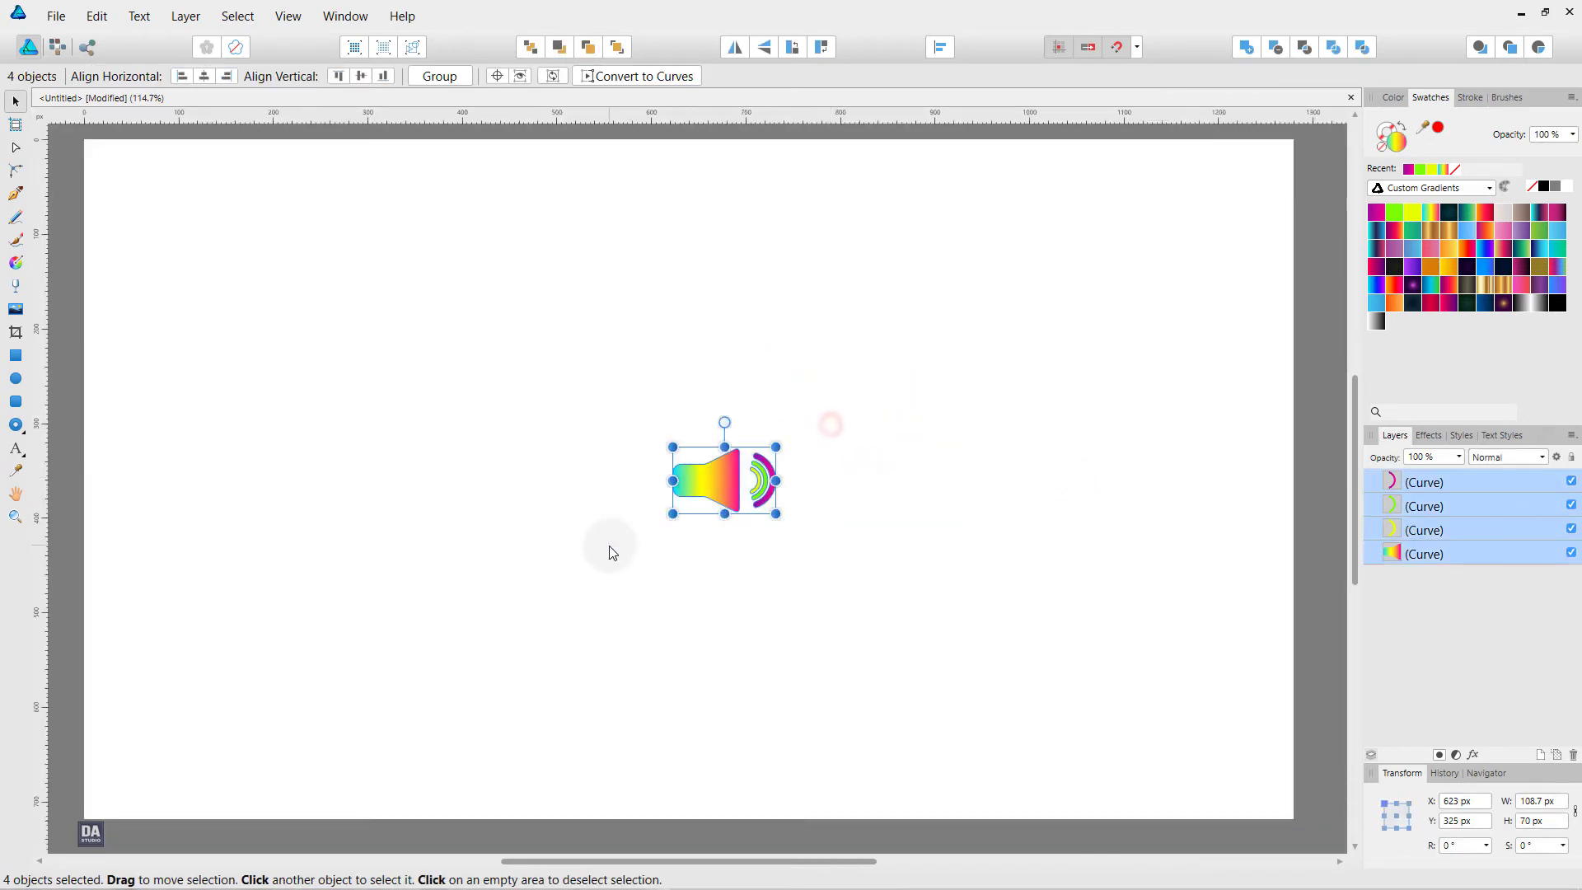
click(16, 170)
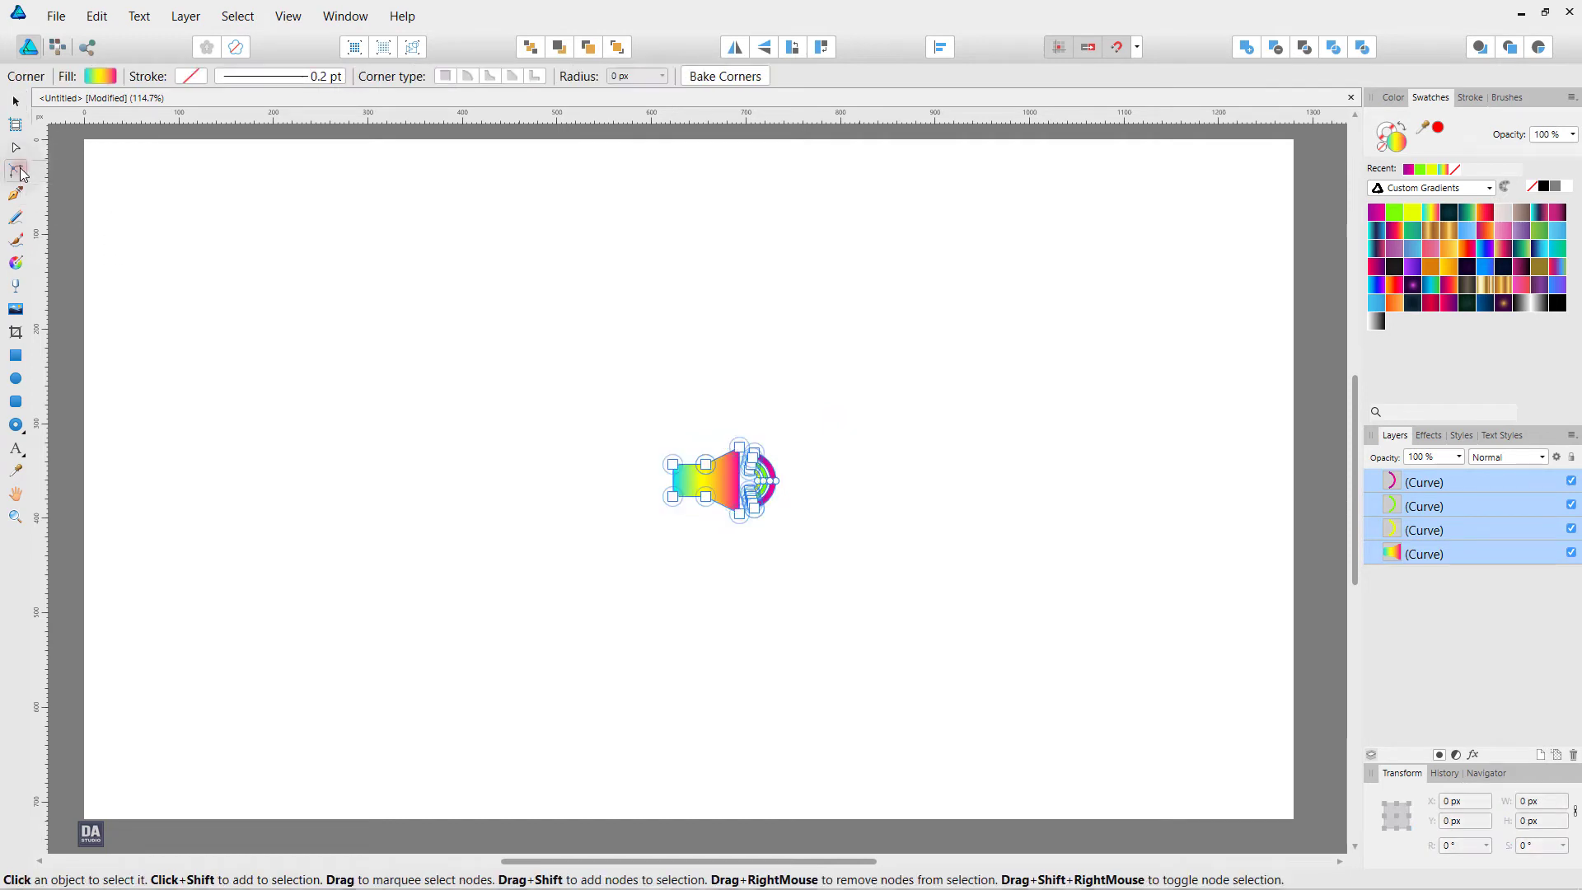
click(716, 83)
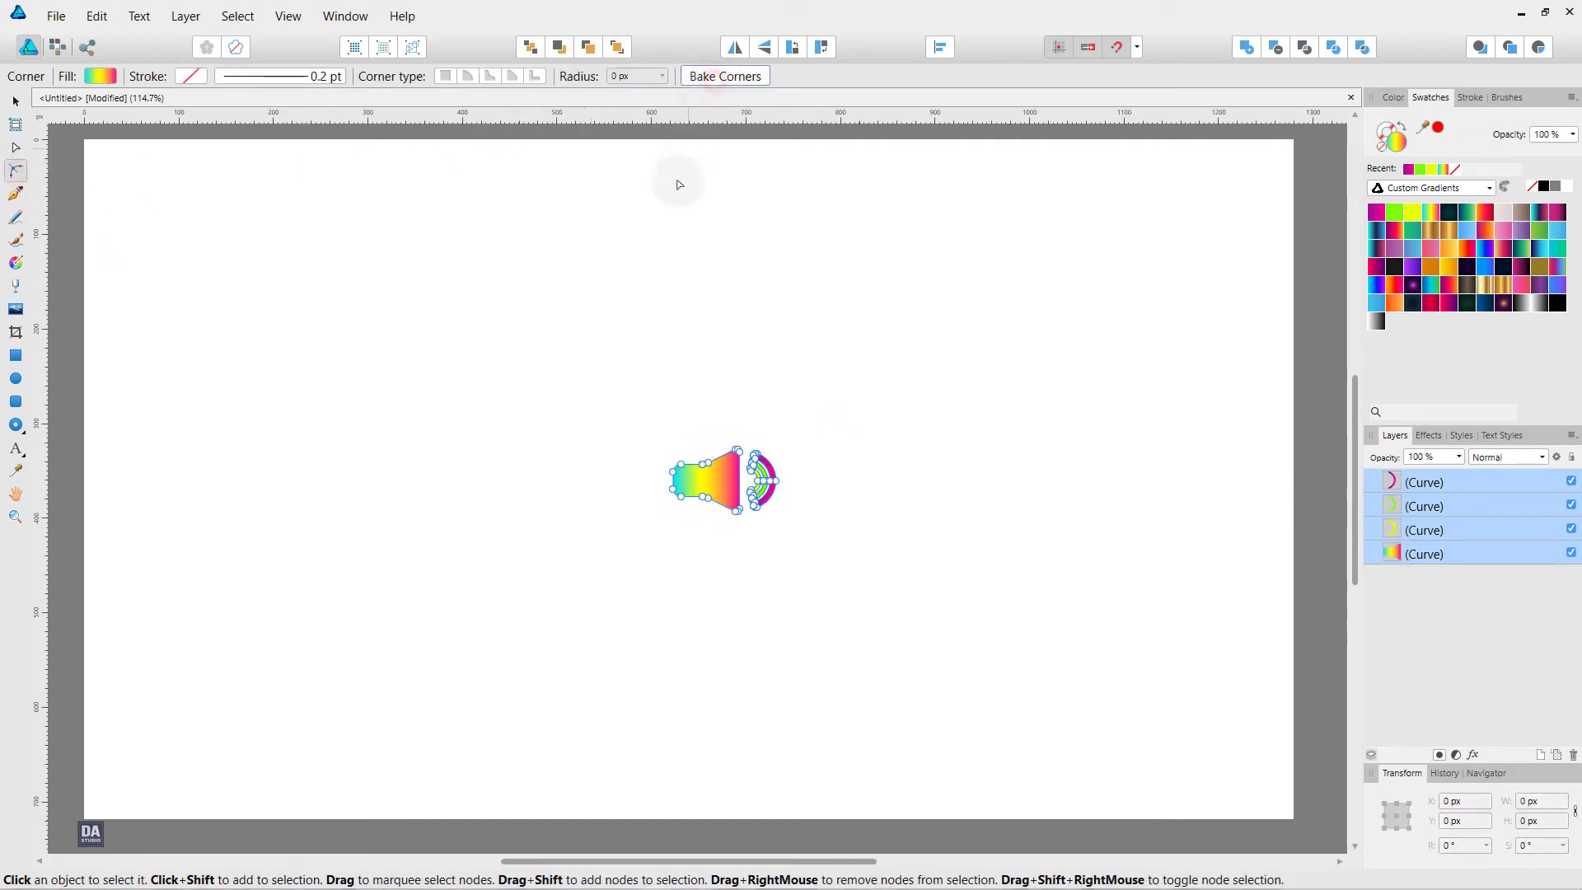
- Scale the four speaker parts together to 266.7 × 162.7 px
key(v)
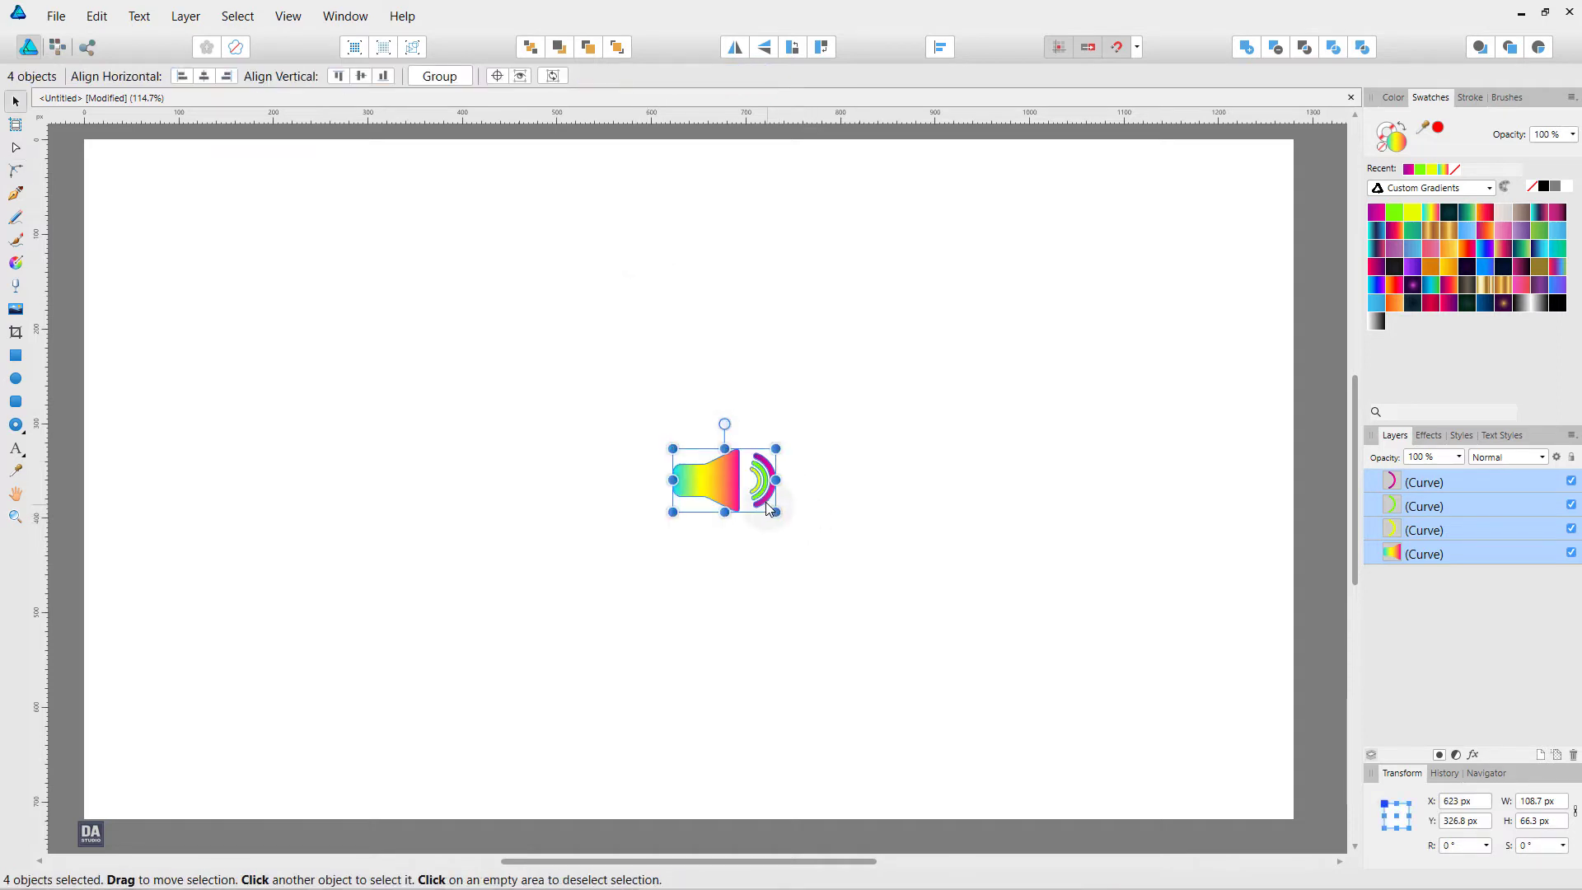
scroll(770, 519, up, 3)
drag(790, 526, 1087, 718)
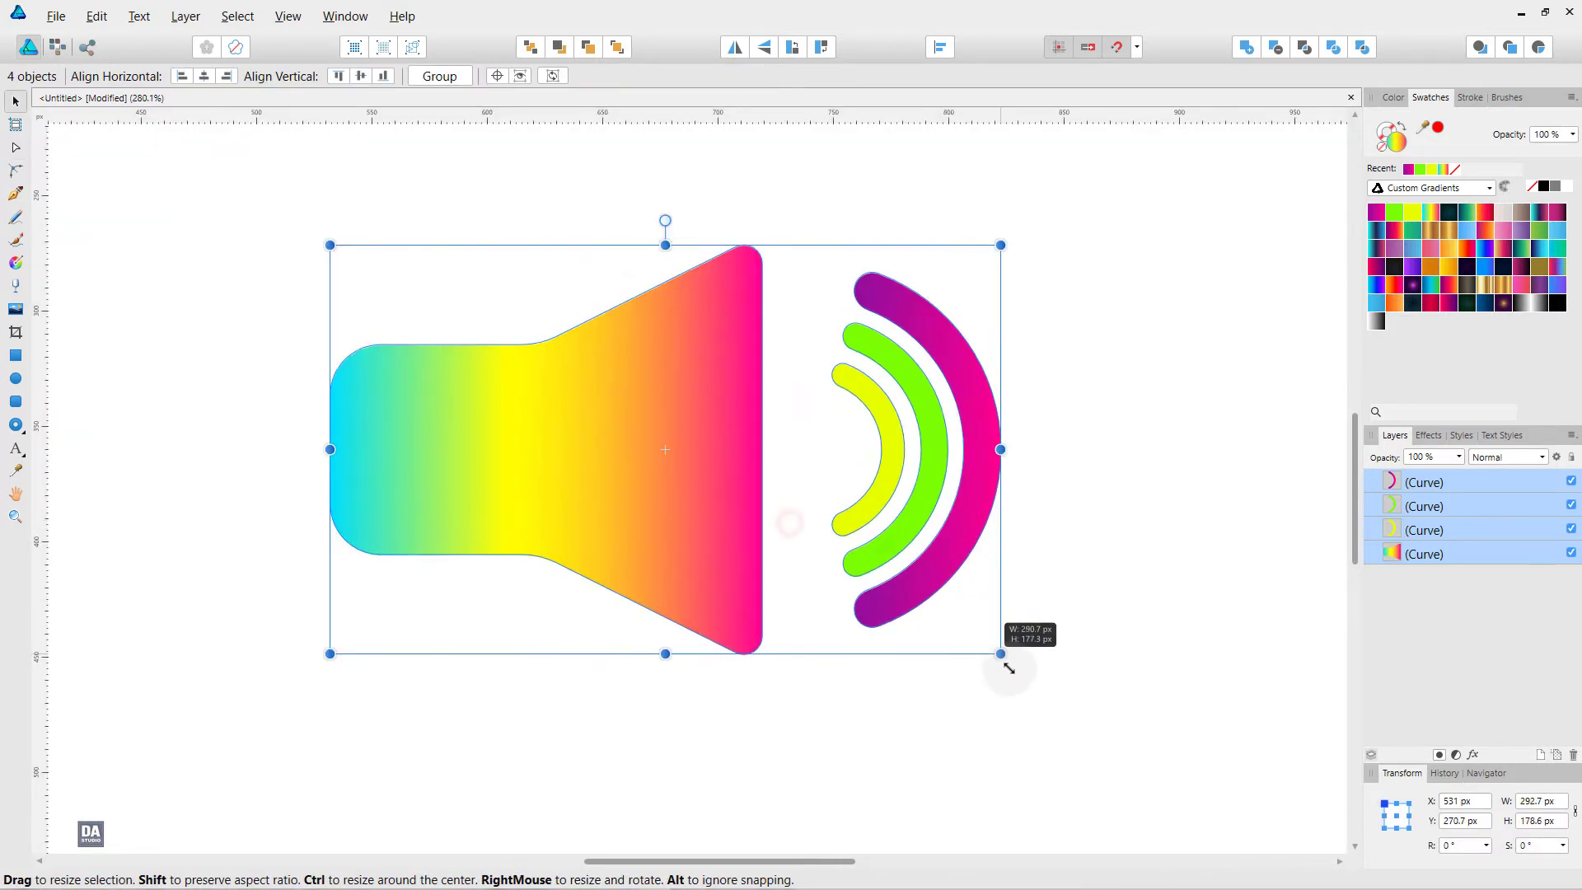
scroll(725, 535, down, 4)
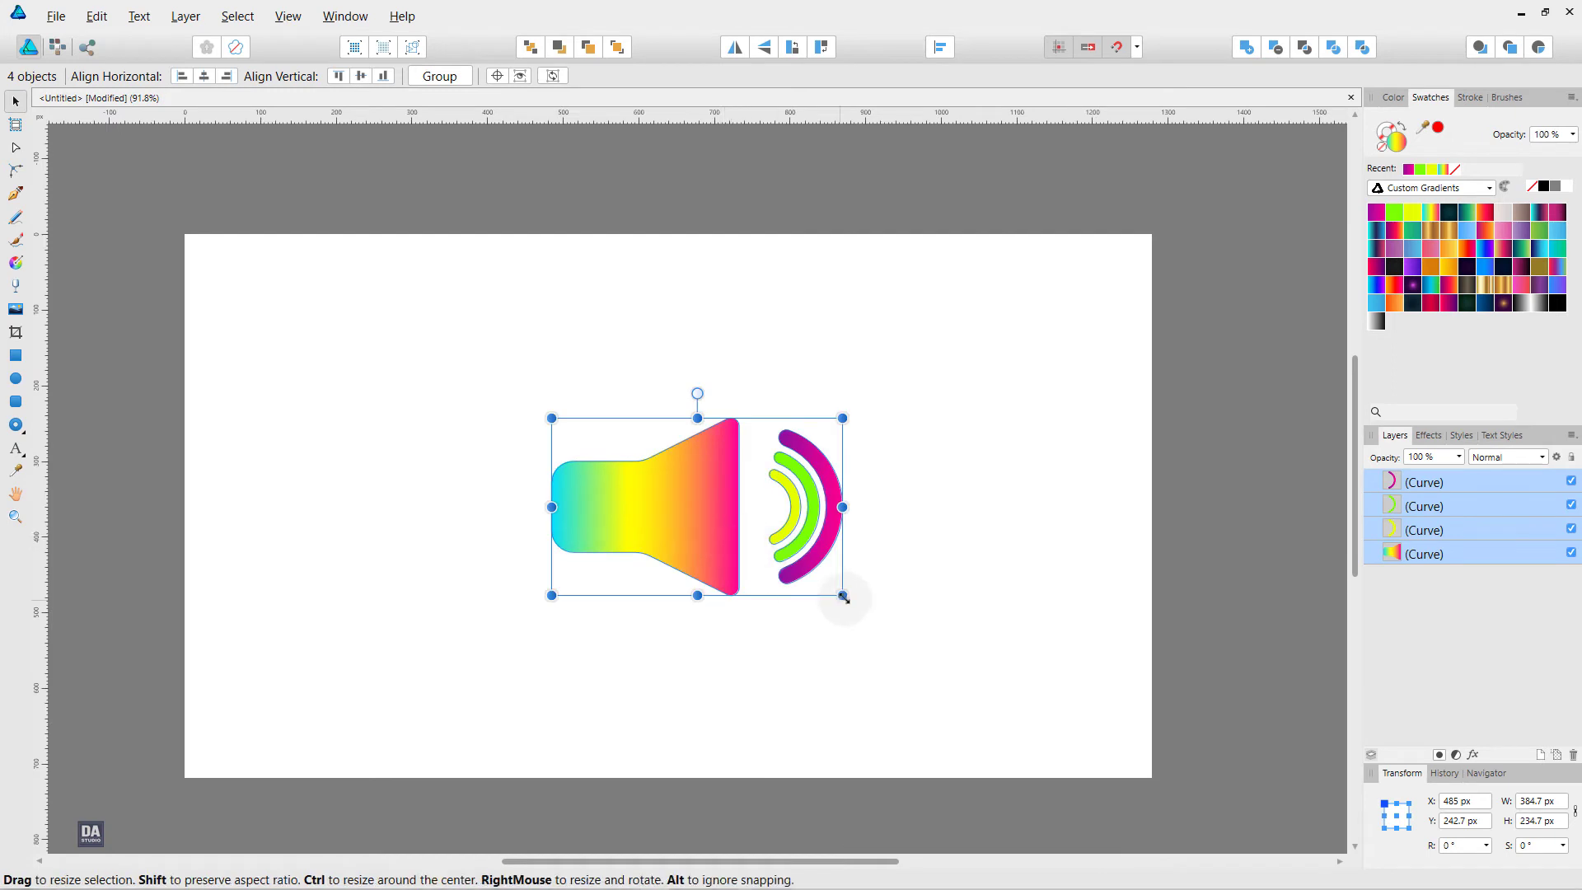
drag(844, 595, 797, 569)
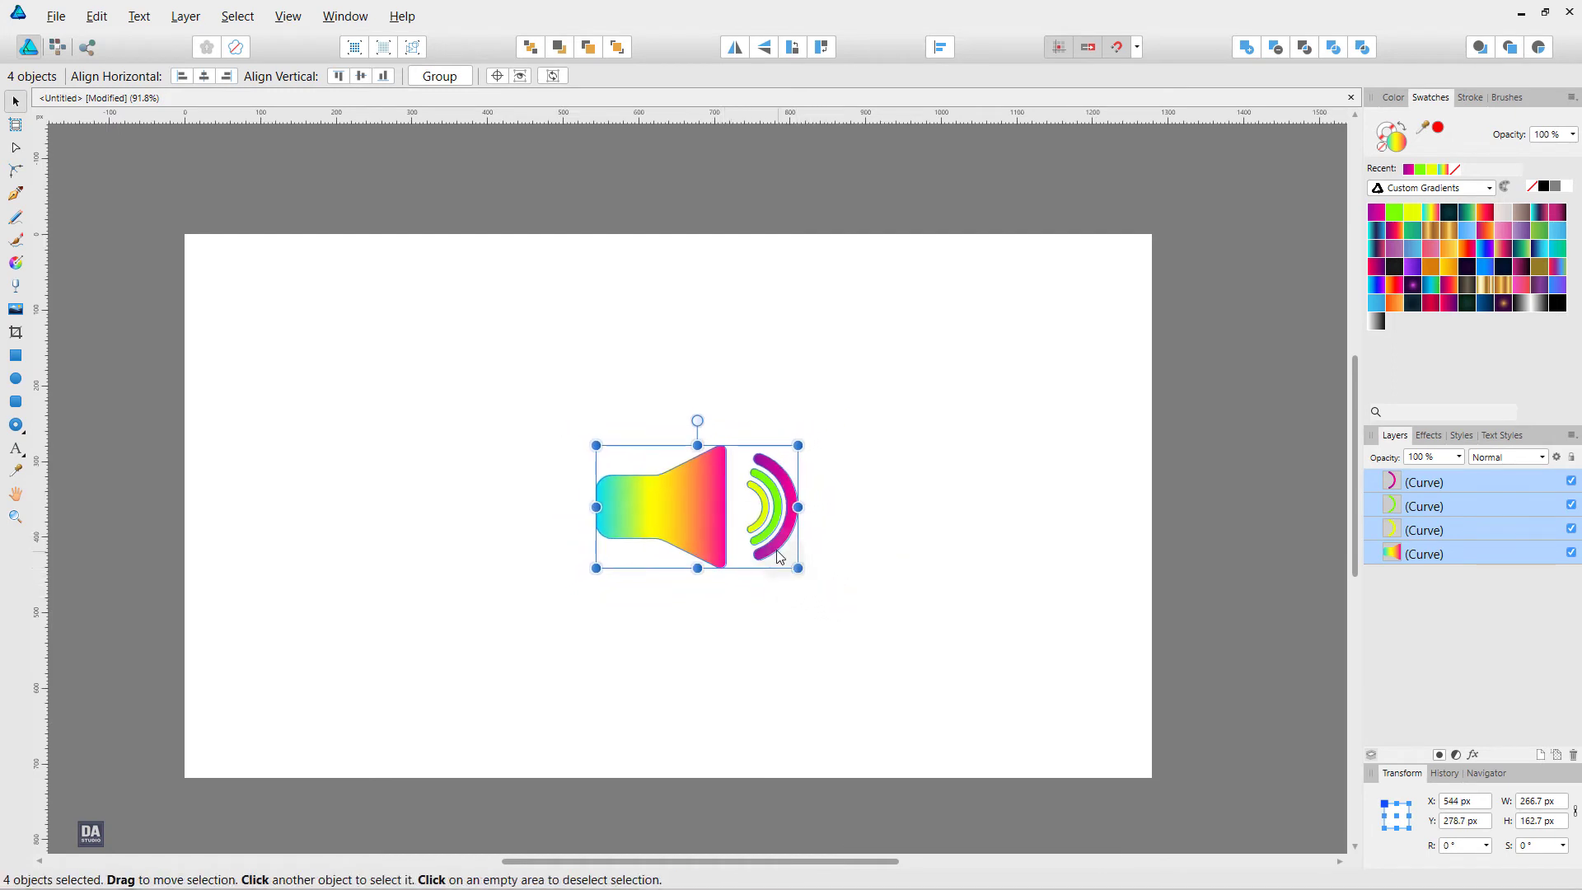
- Group the four speaker curves and centre the group horizontally and vertically on the page
right_click(1442, 519)
click(1383, 710)
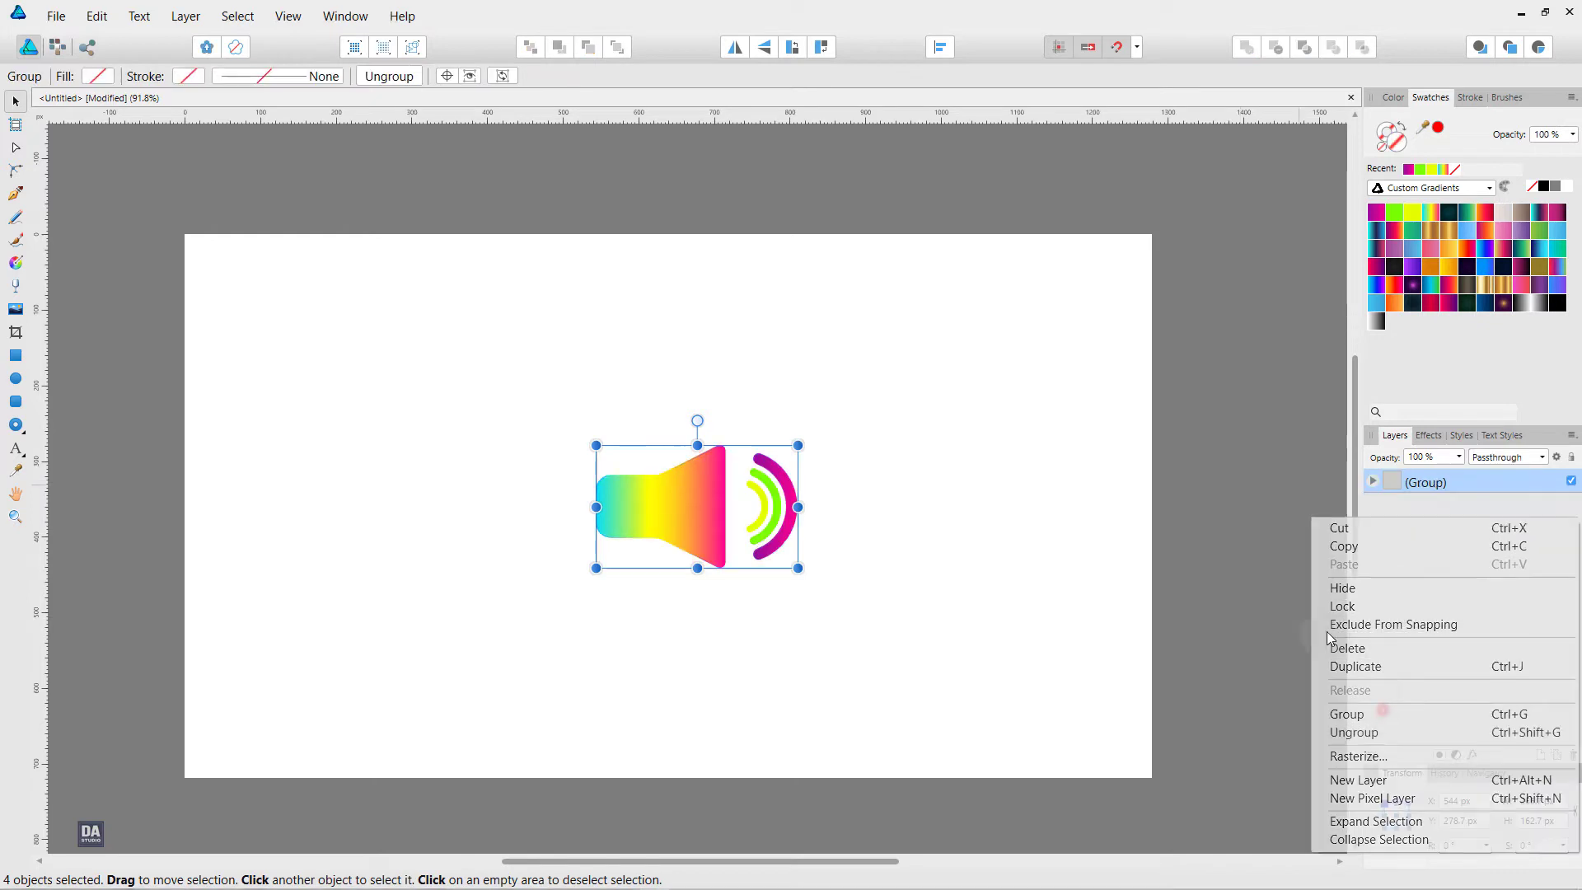
click(940, 47)
click(973, 101)
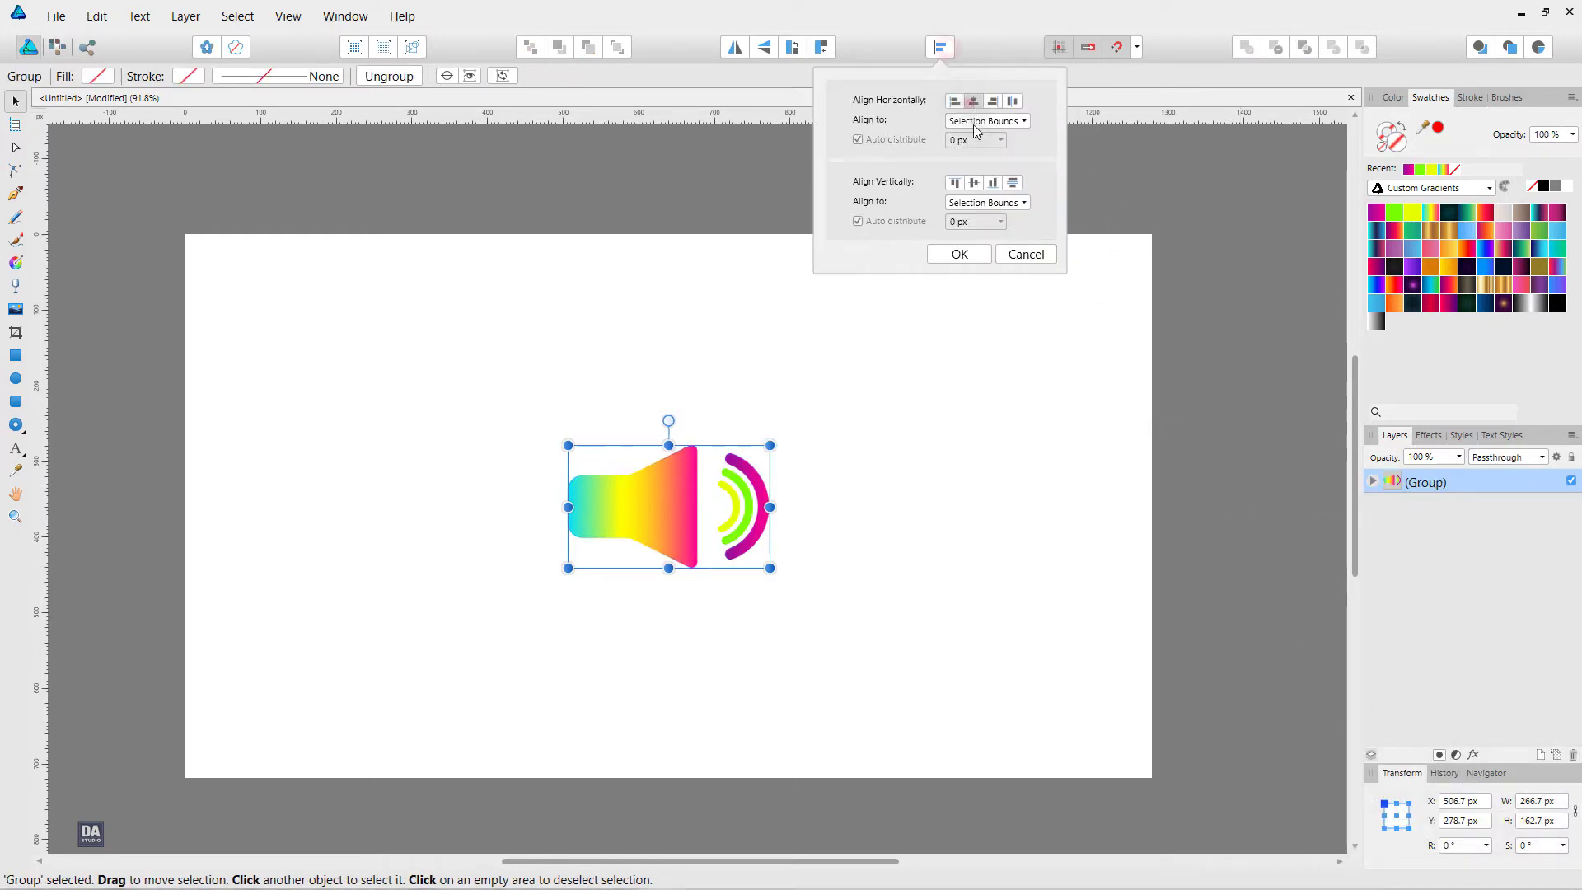
click(970, 257)
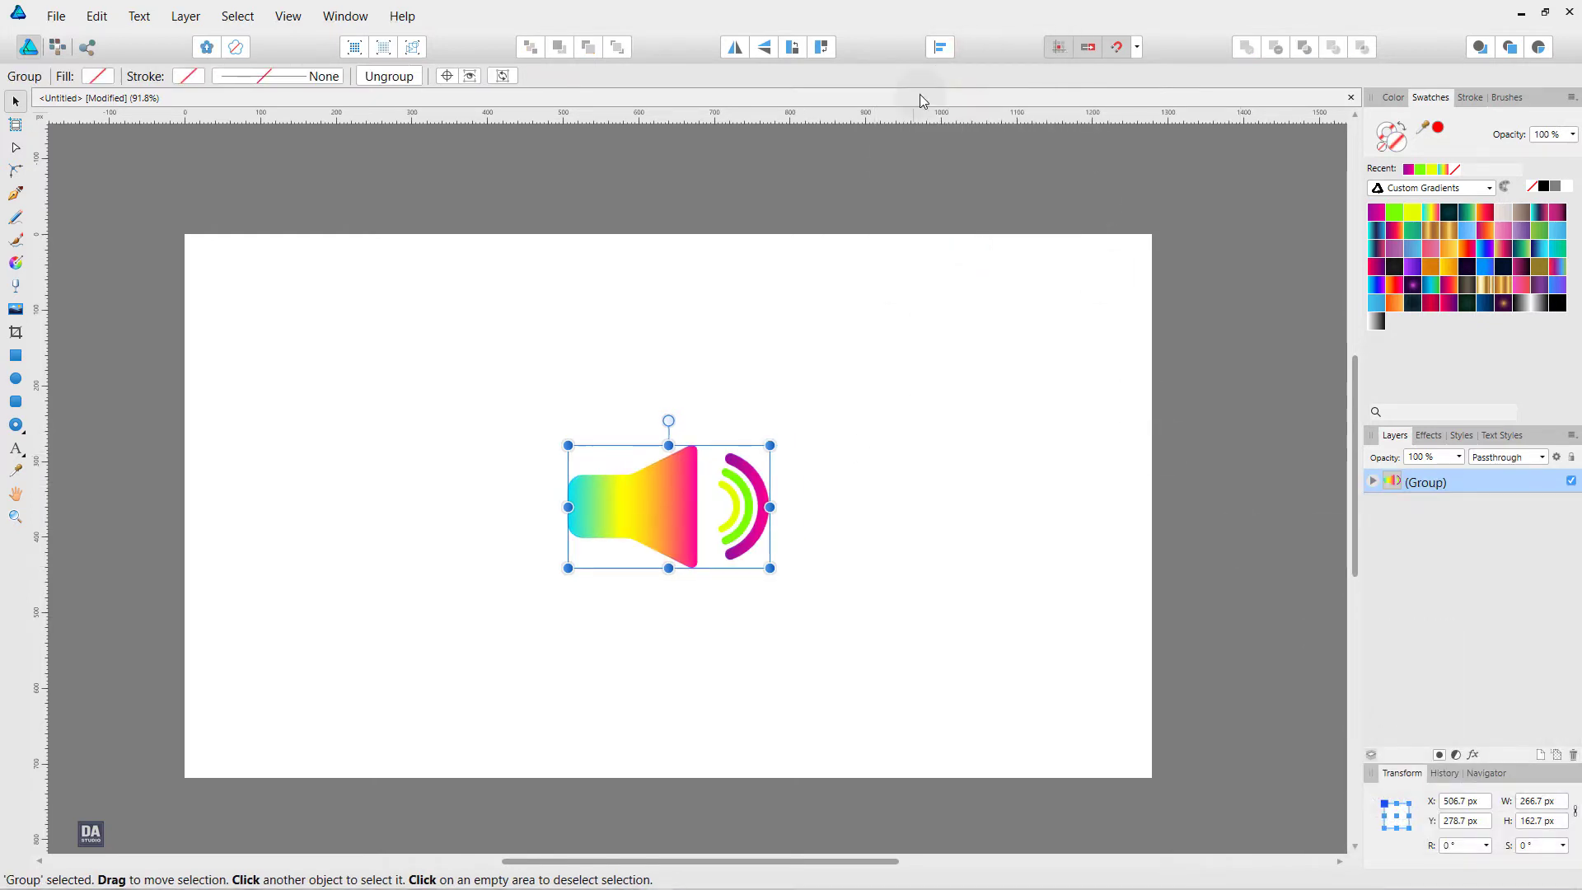
click(937, 56)
click(974, 182)
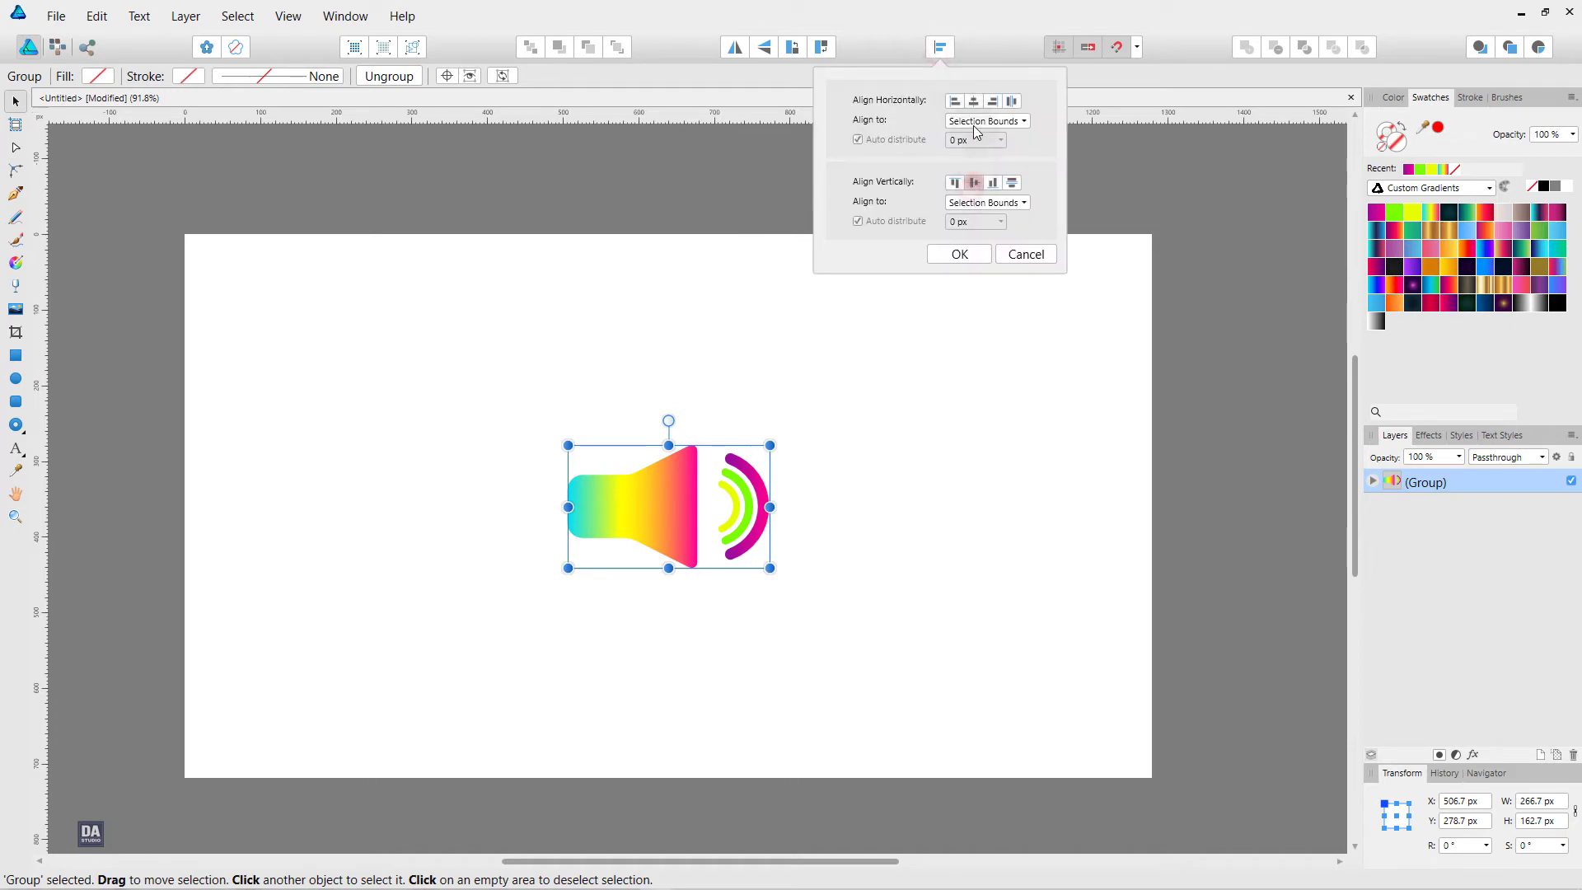
click(969, 255)
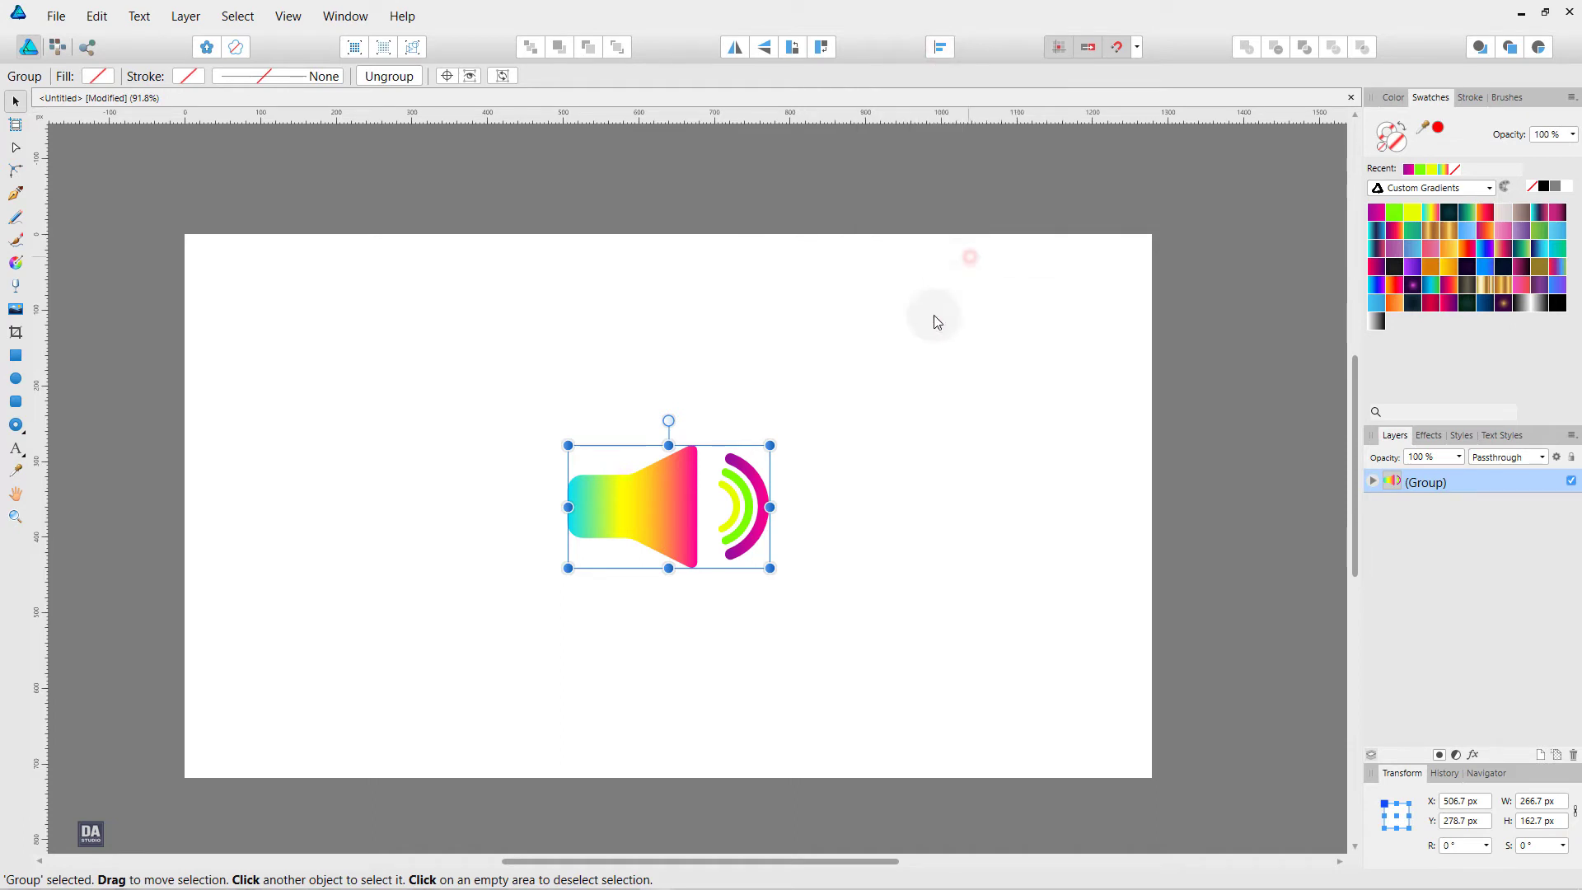
click(896, 408)
- Ungroup the speaker back into four separate curves and select the rainbow body
scroll(689, 504, up, 5)
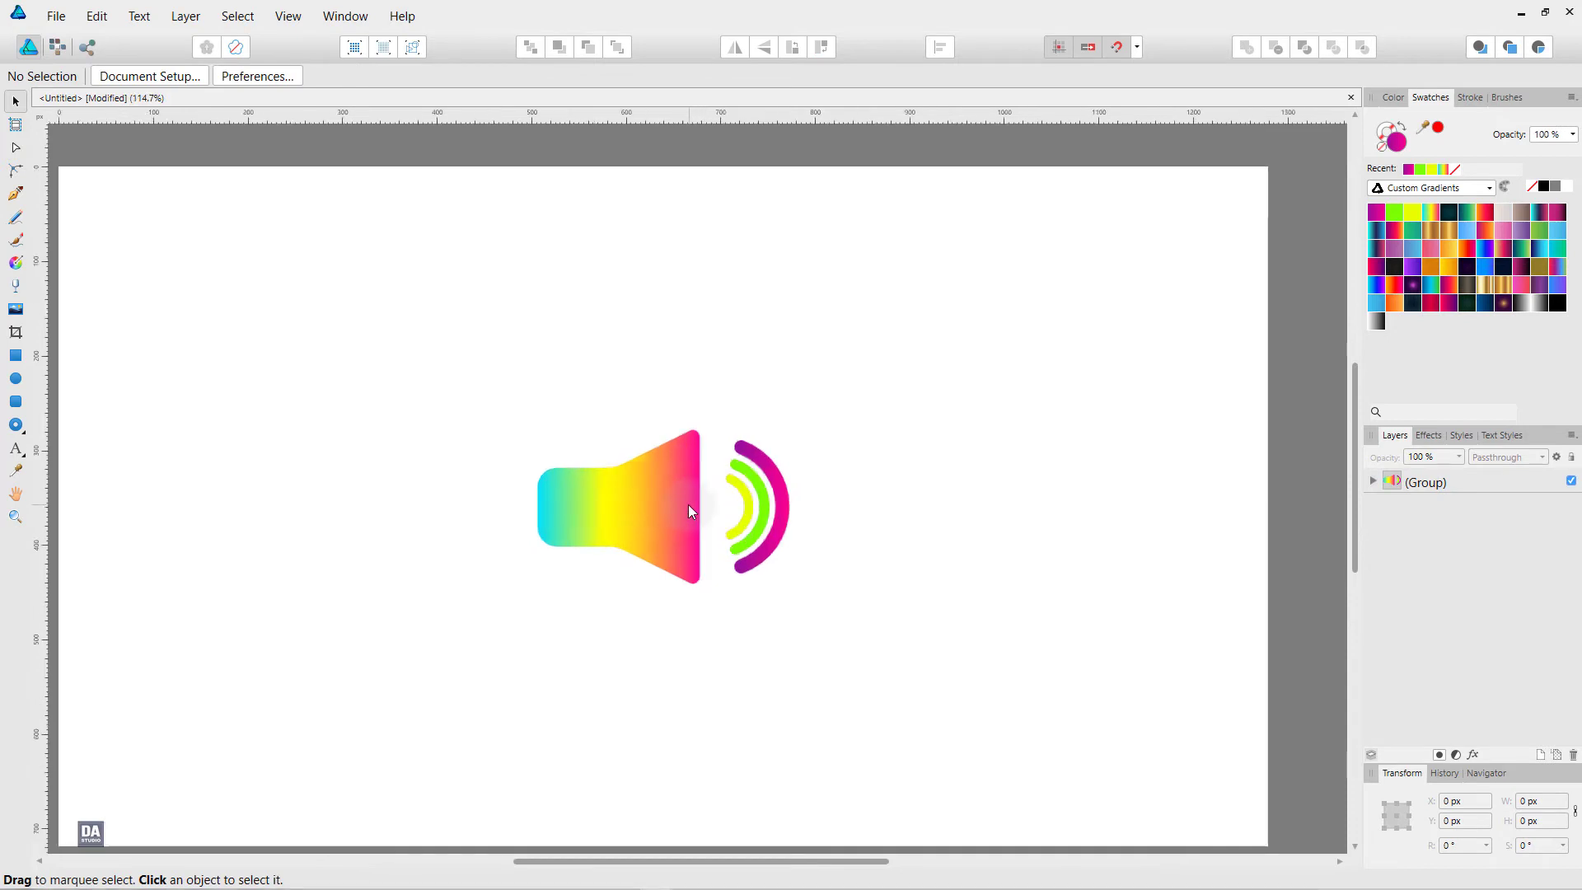
scroll(689, 504, down, 2)
scroll(689, 506, down, 2)
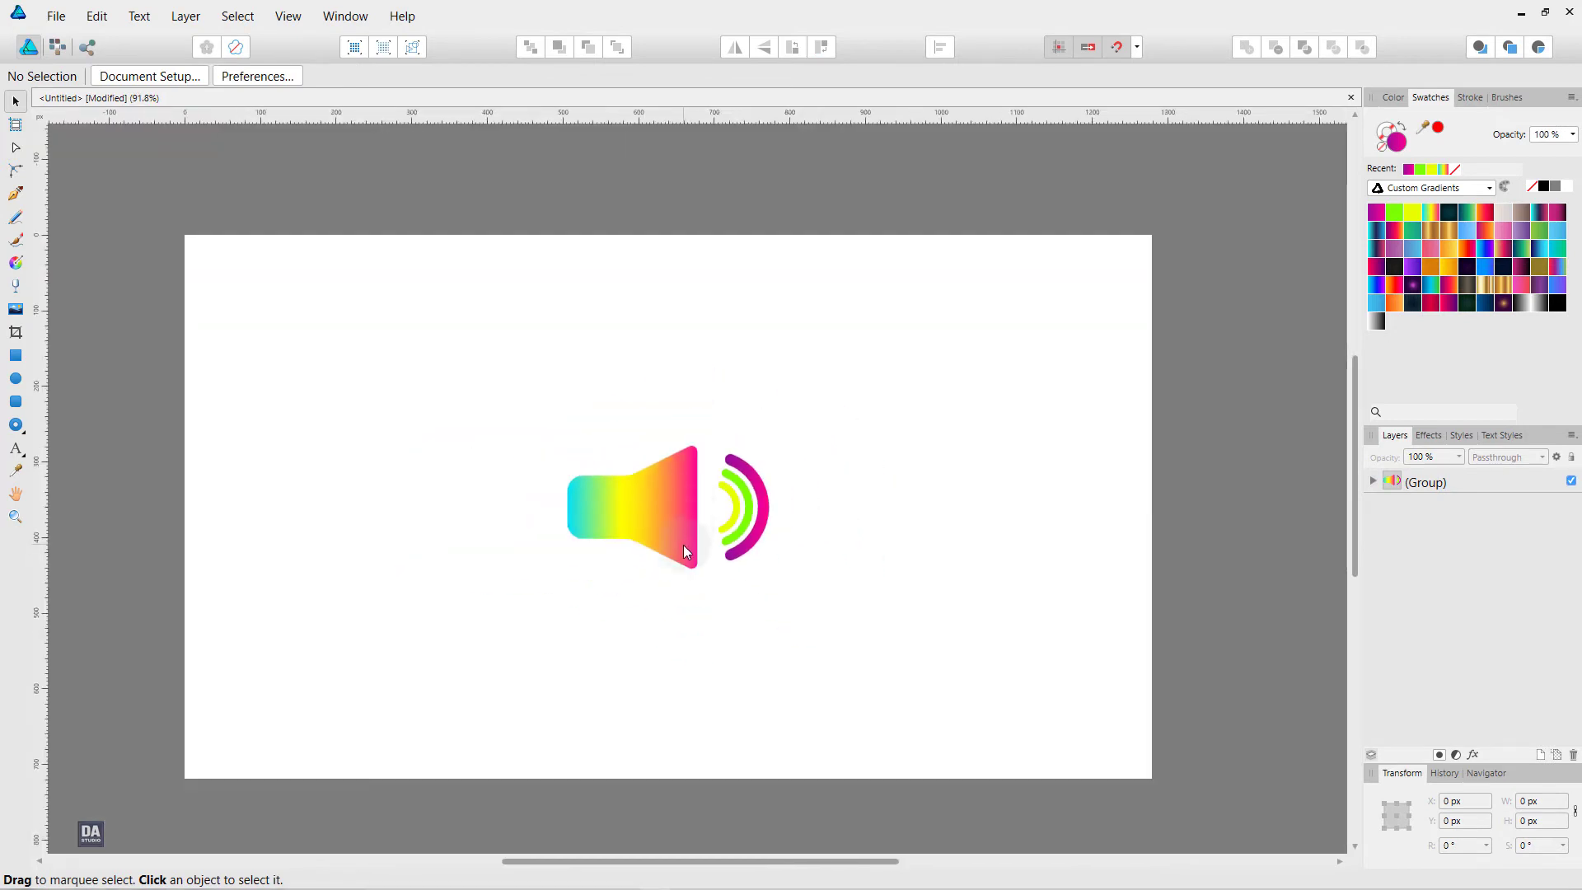
scroll(684, 546, up, 2)
click(680, 538)
right_click(686, 536)
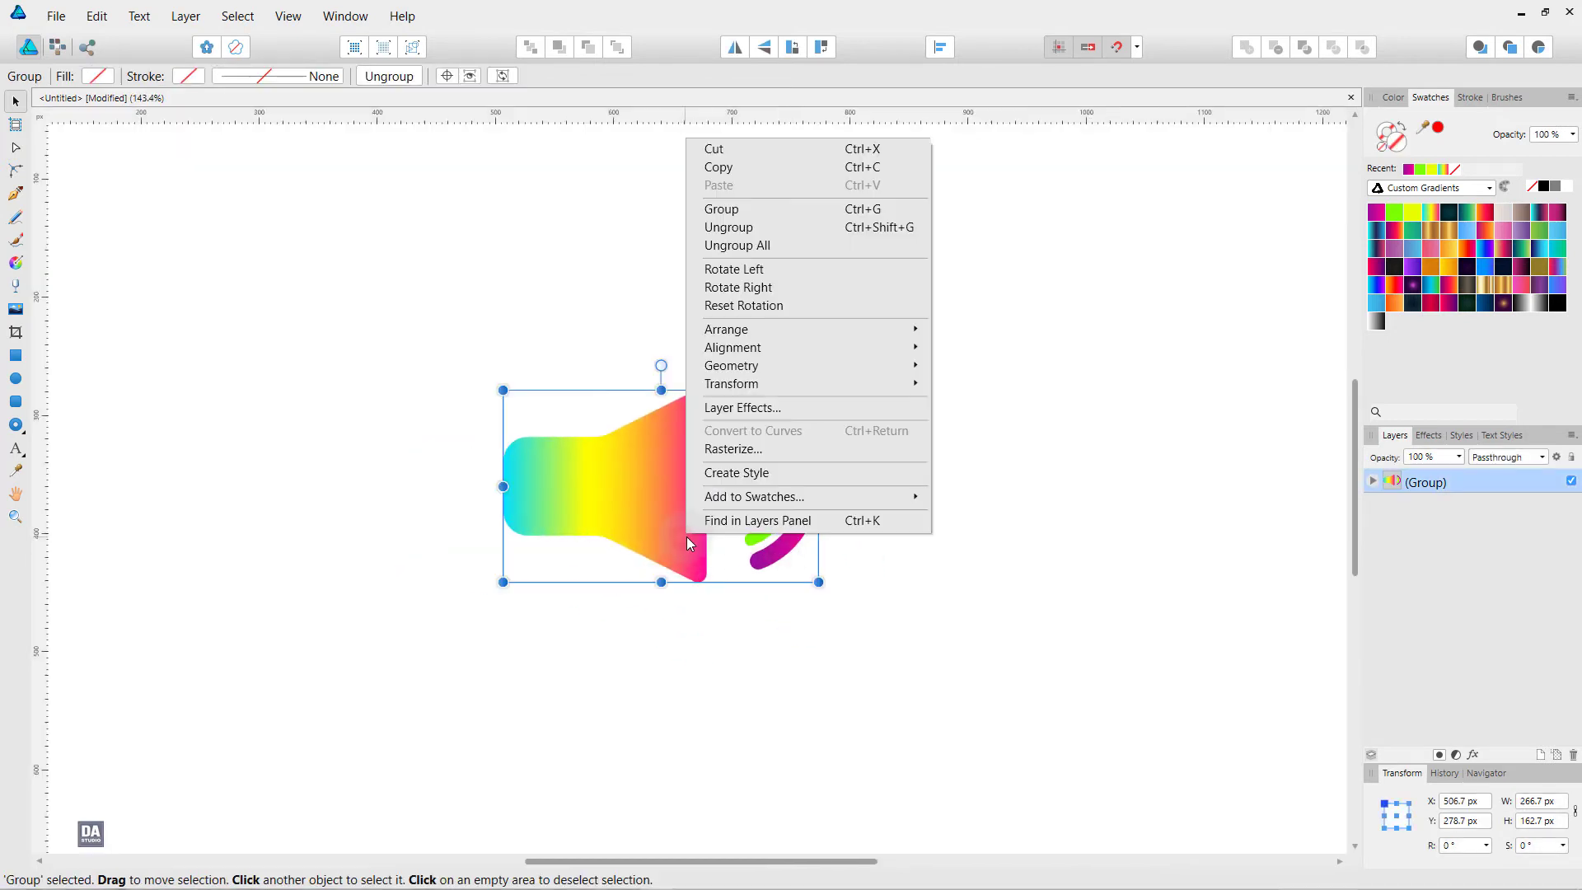
click(761, 228)
click(959, 448)
click(1420, 554)
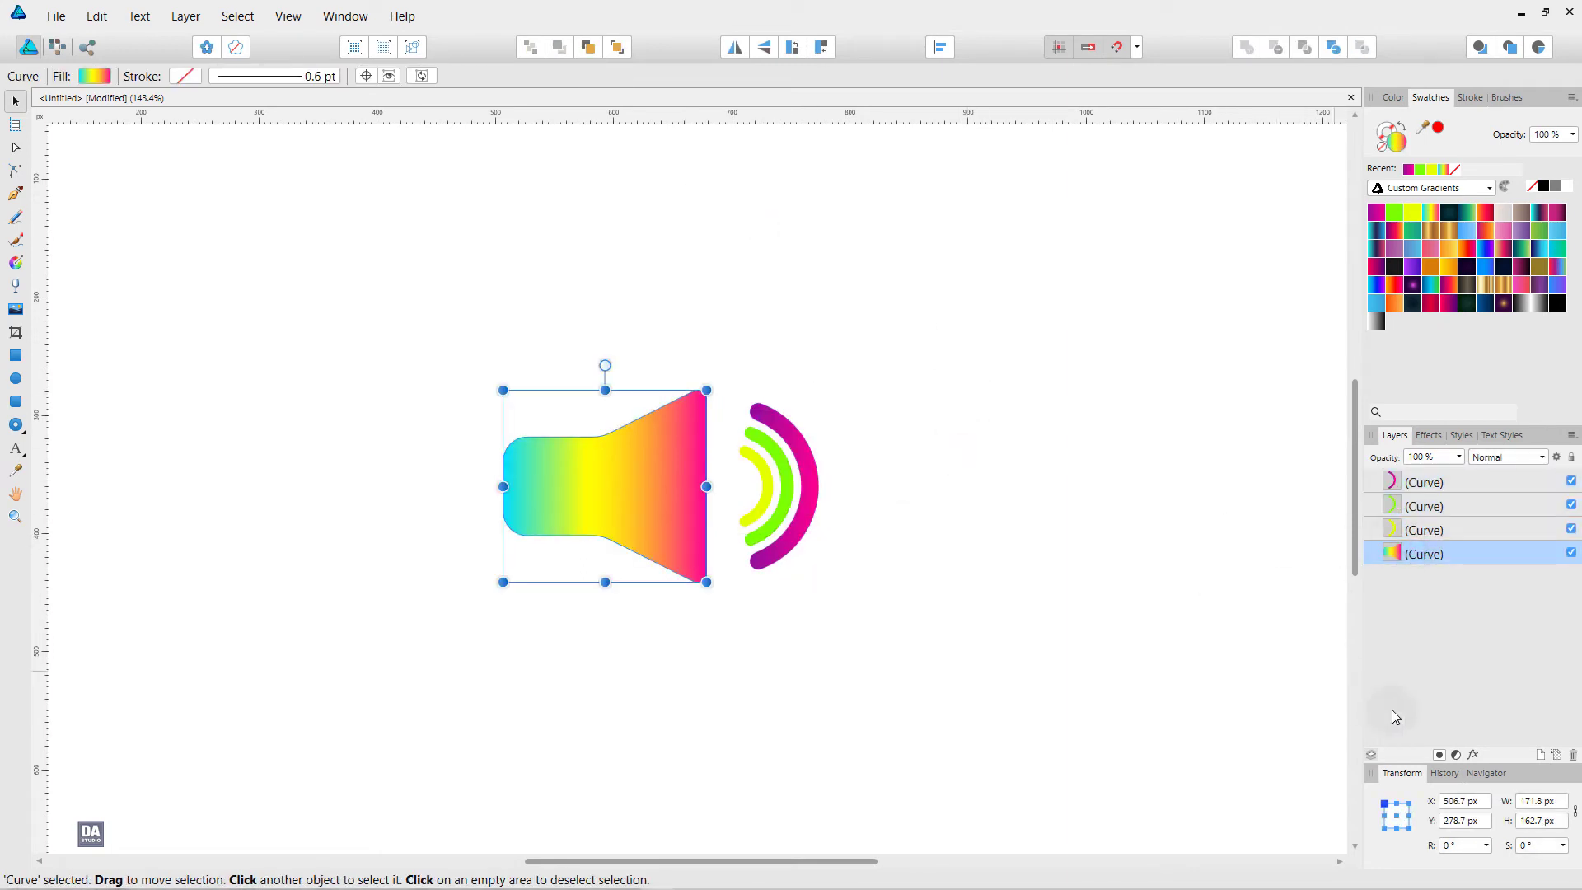
- Turn on a 3D layer effect for the speaker body with a 47.7 px radius
click(1472, 754)
click(911, 363)
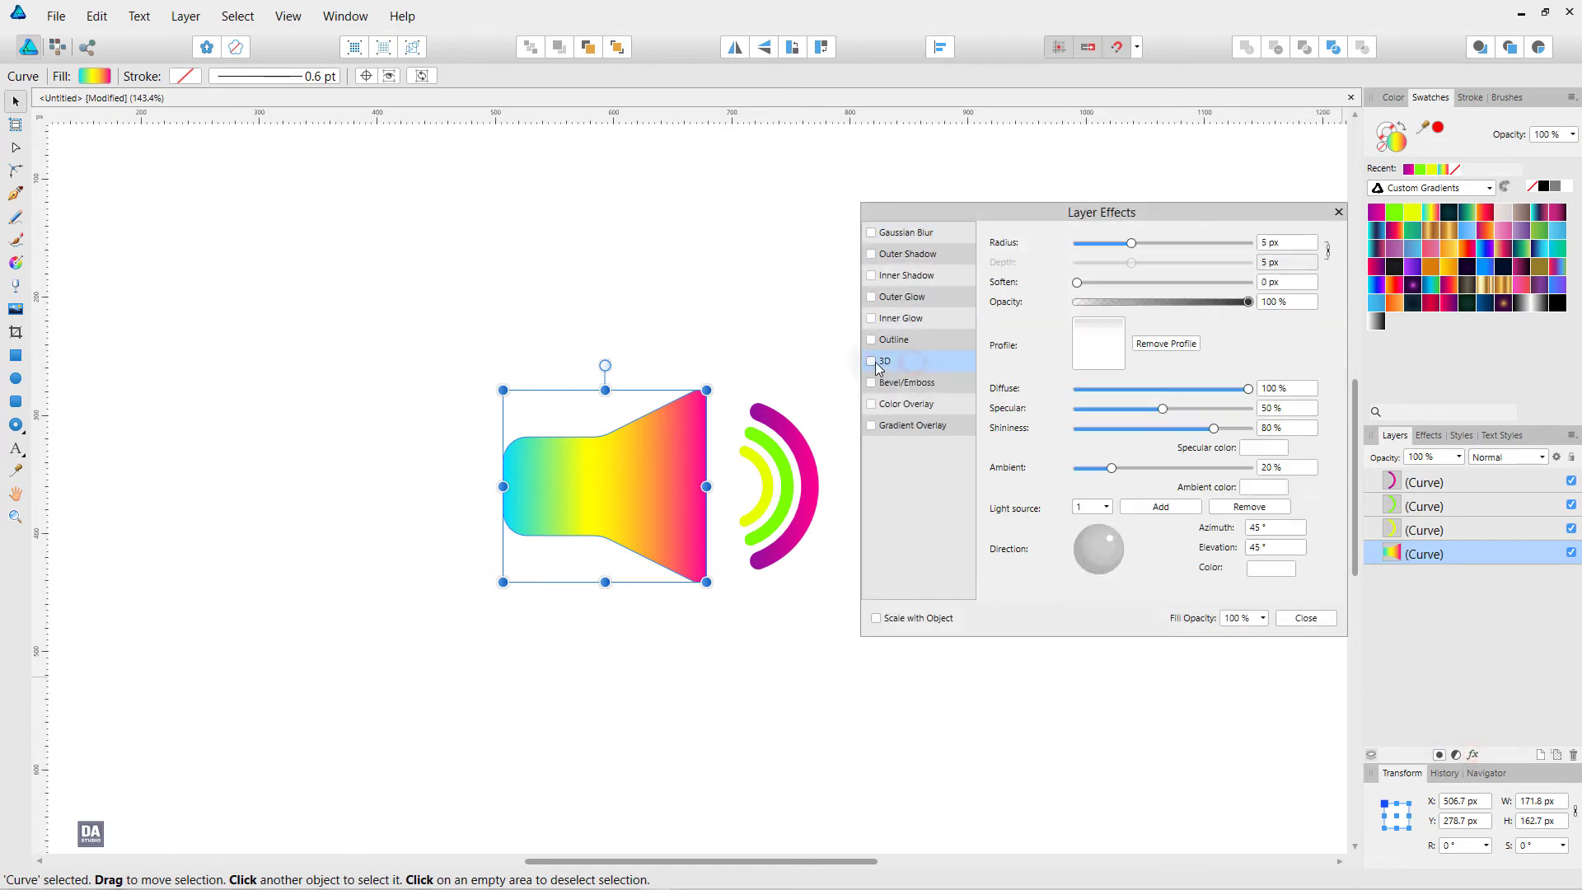
click(871, 362)
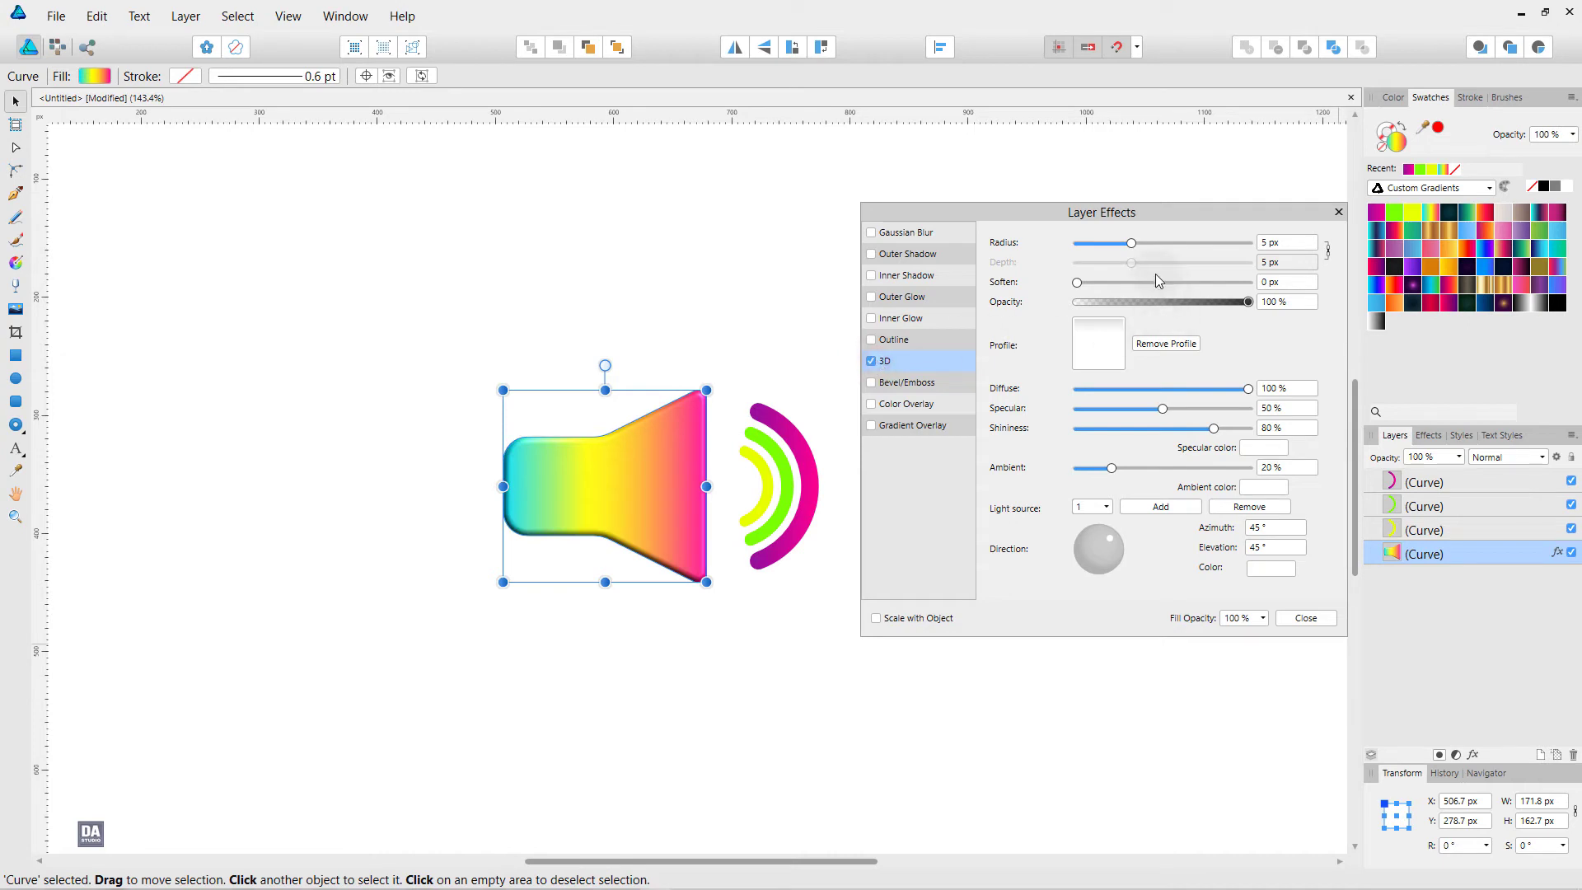
click(1296, 240)
text(47.7)
key(Return)
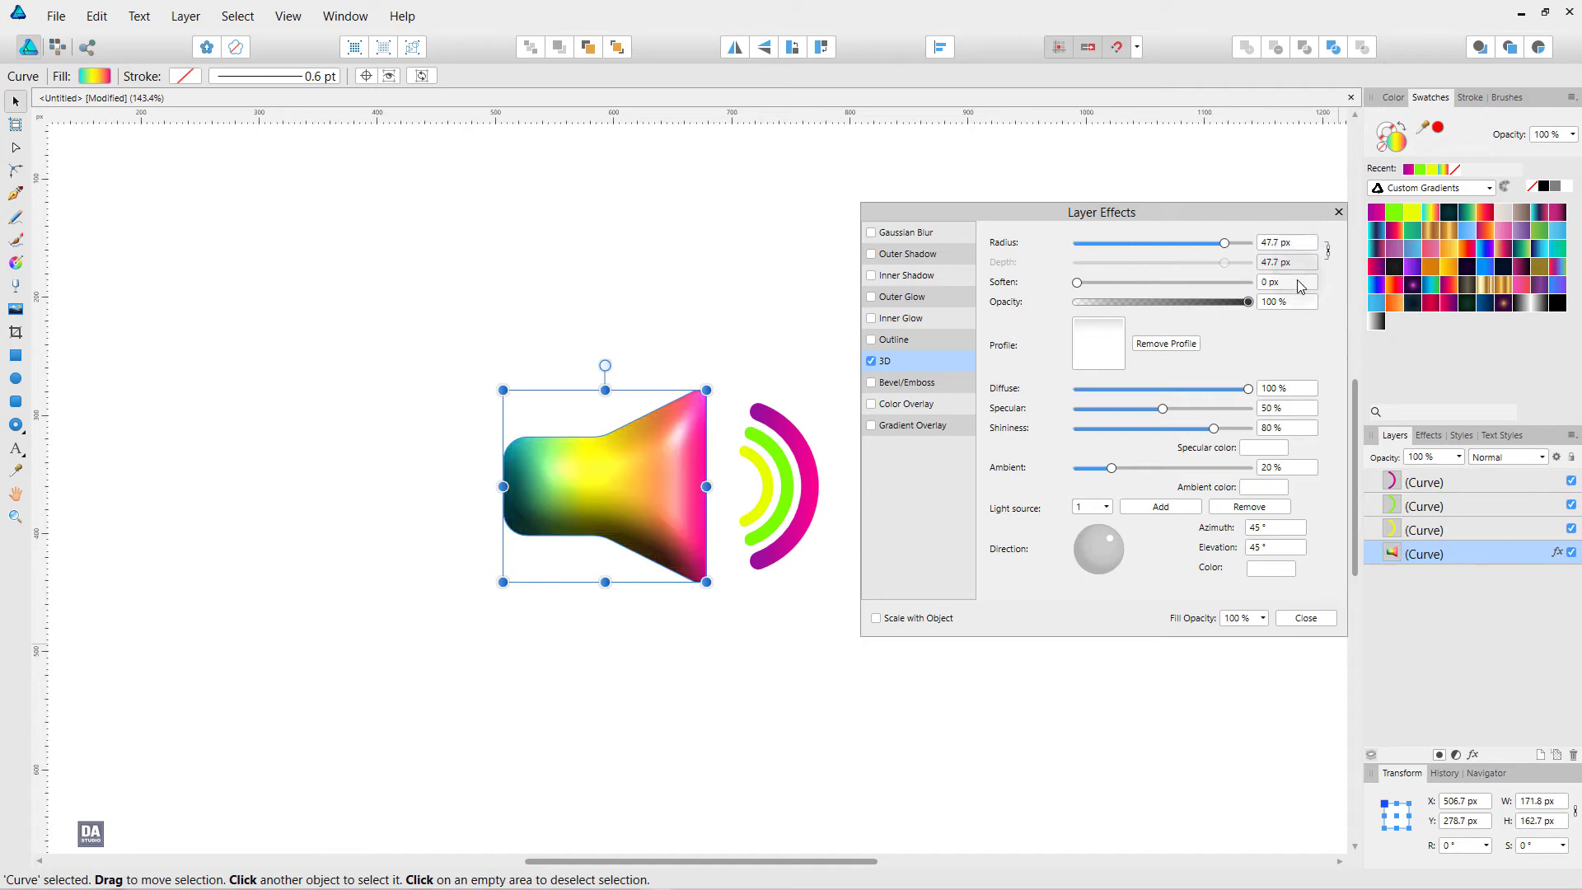
- Set the 3D specular to 39%, shininess 82% and ambient 16%, then close Layer Effects
click(1291, 390)
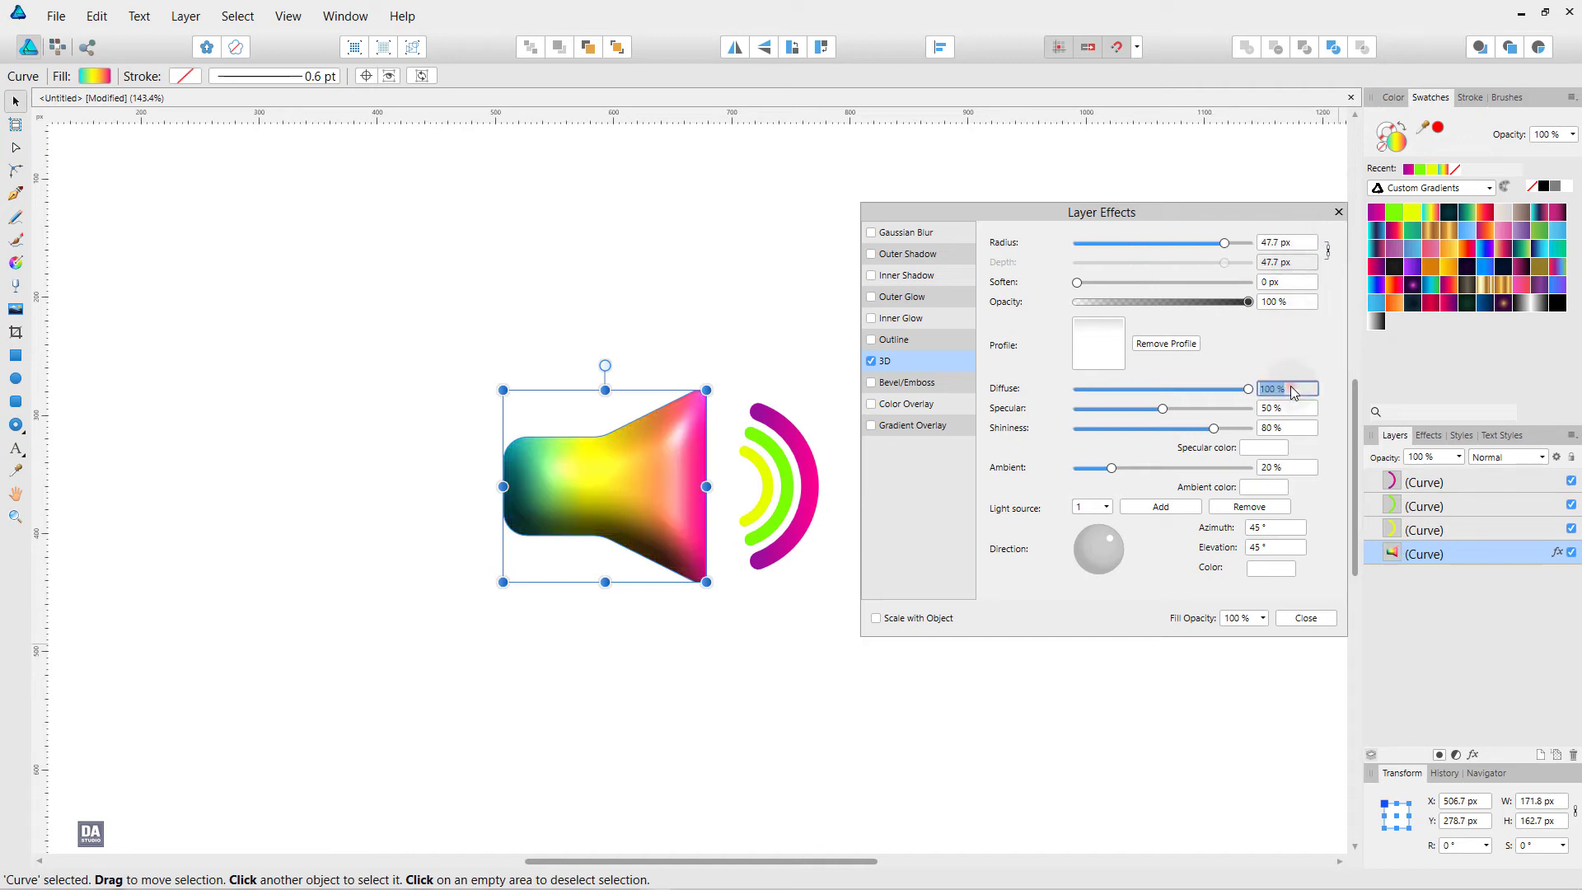
click(1296, 410)
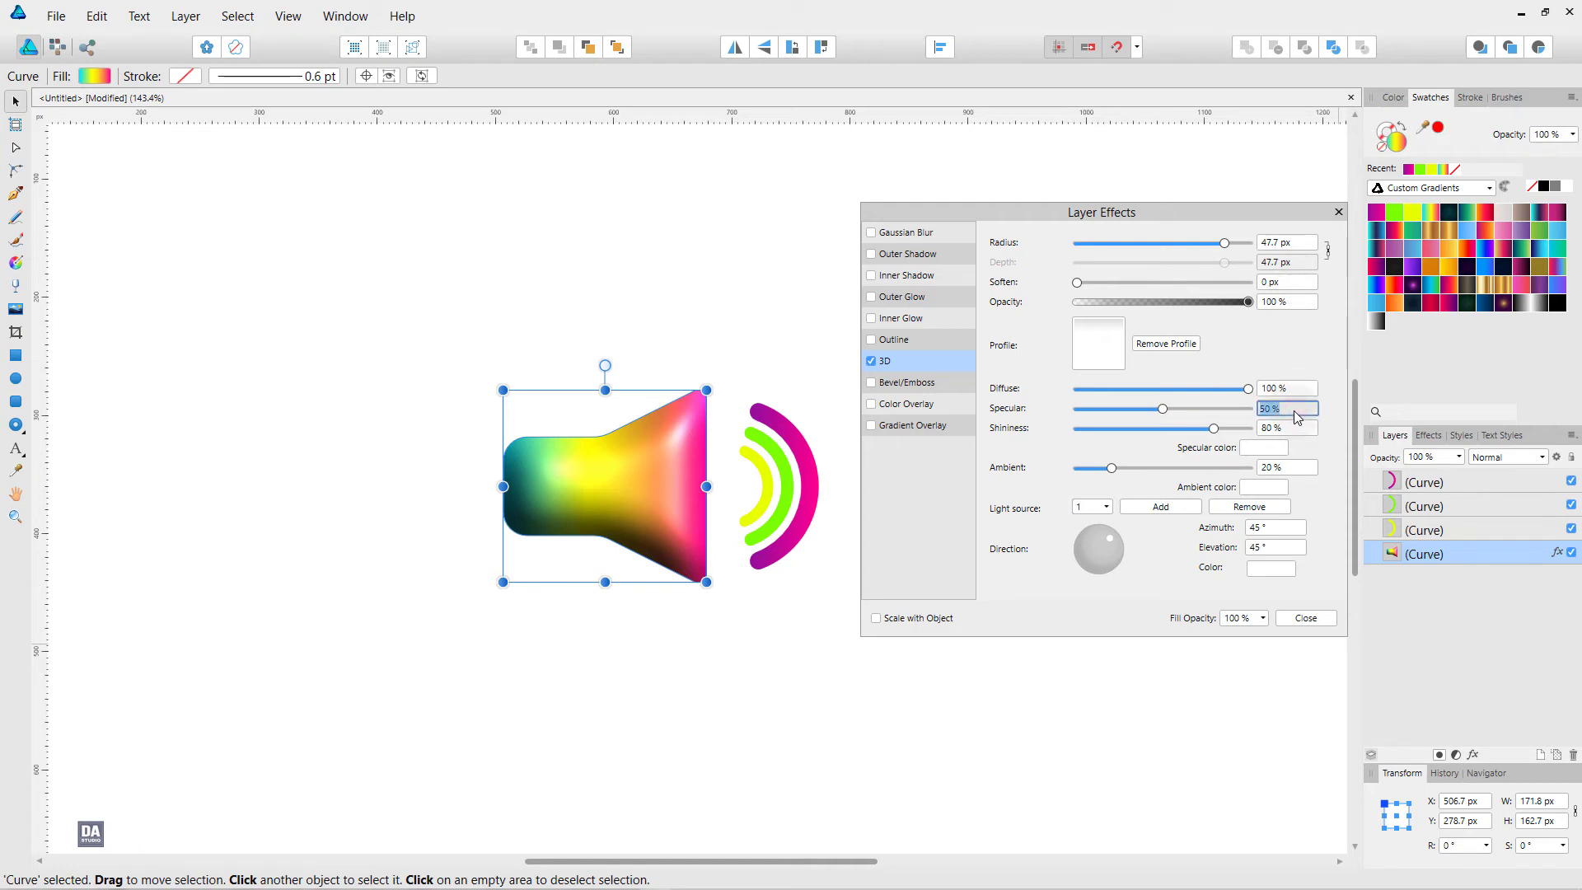
text(39)
click(1296, 431)
text(82)
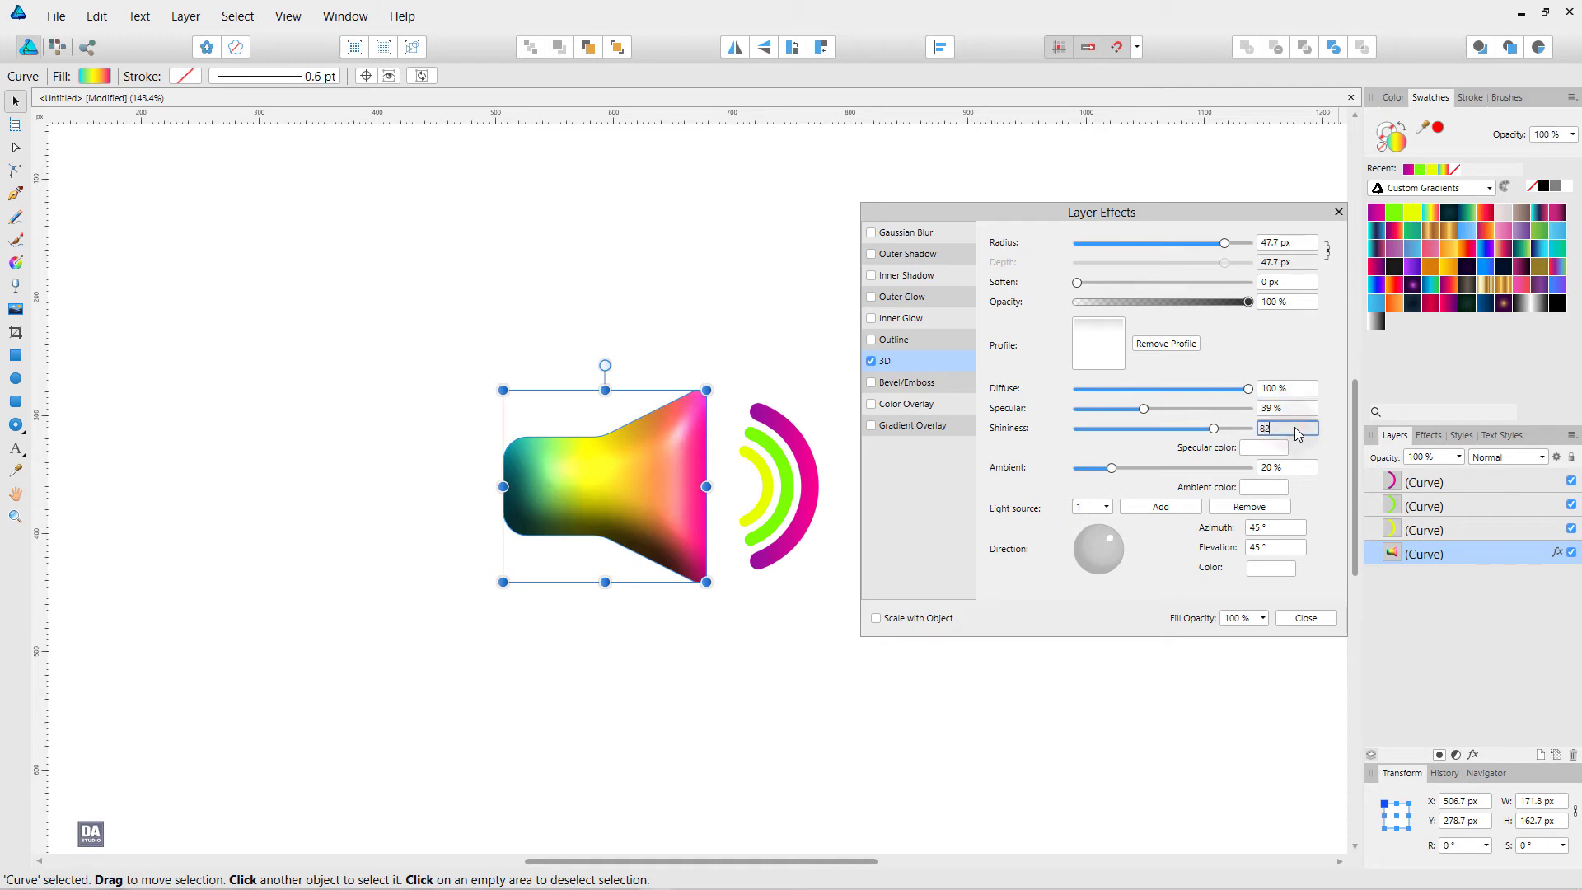
key(Return)
click(1303, 470)
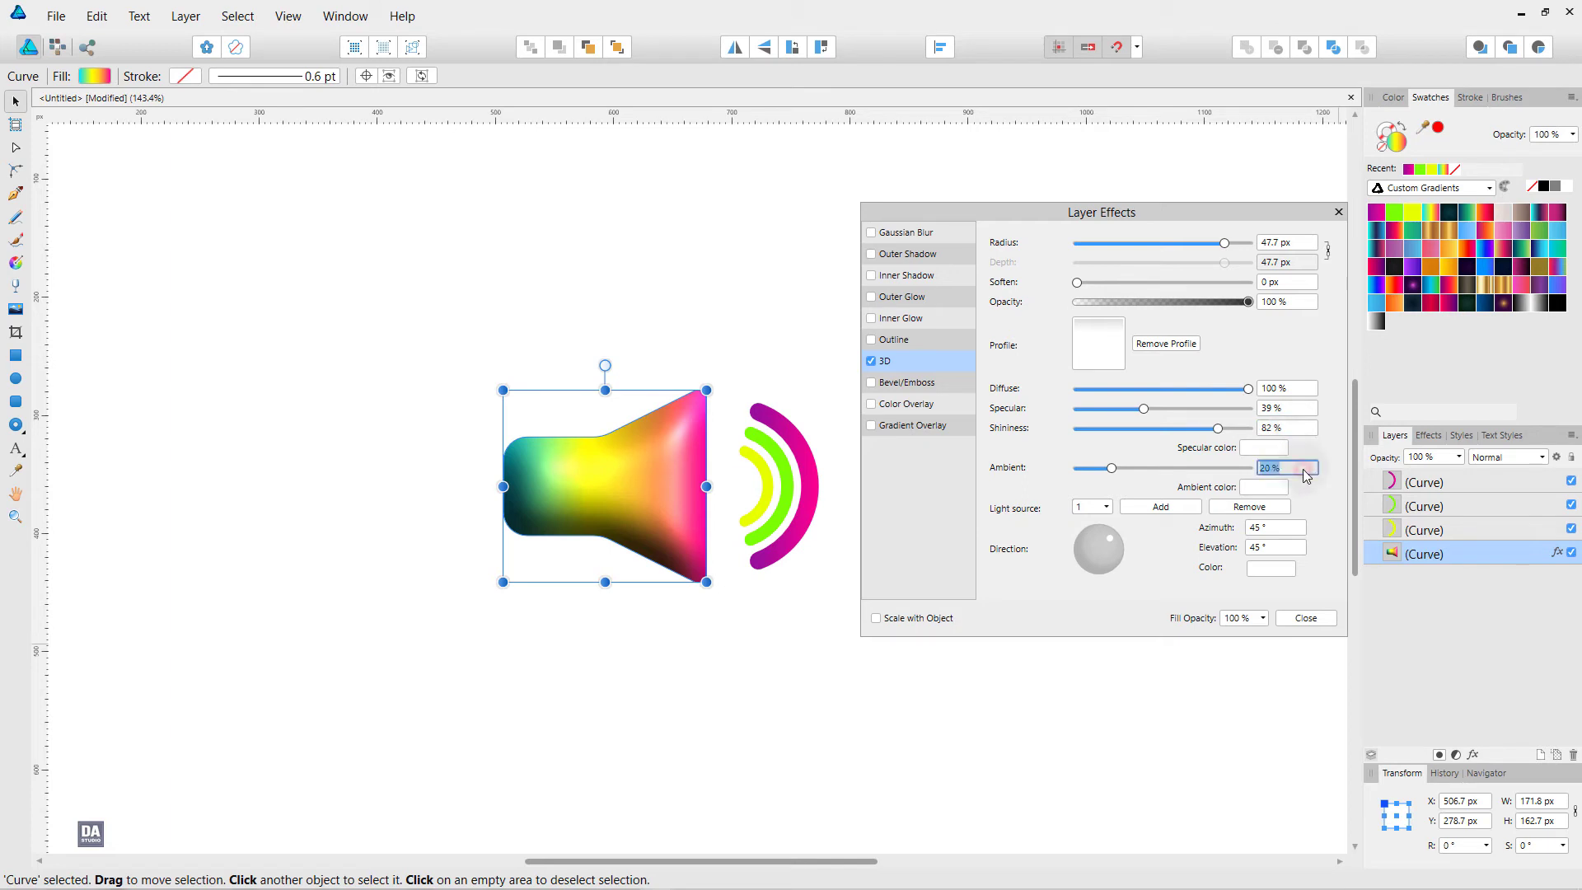
text(16)
key(Return)
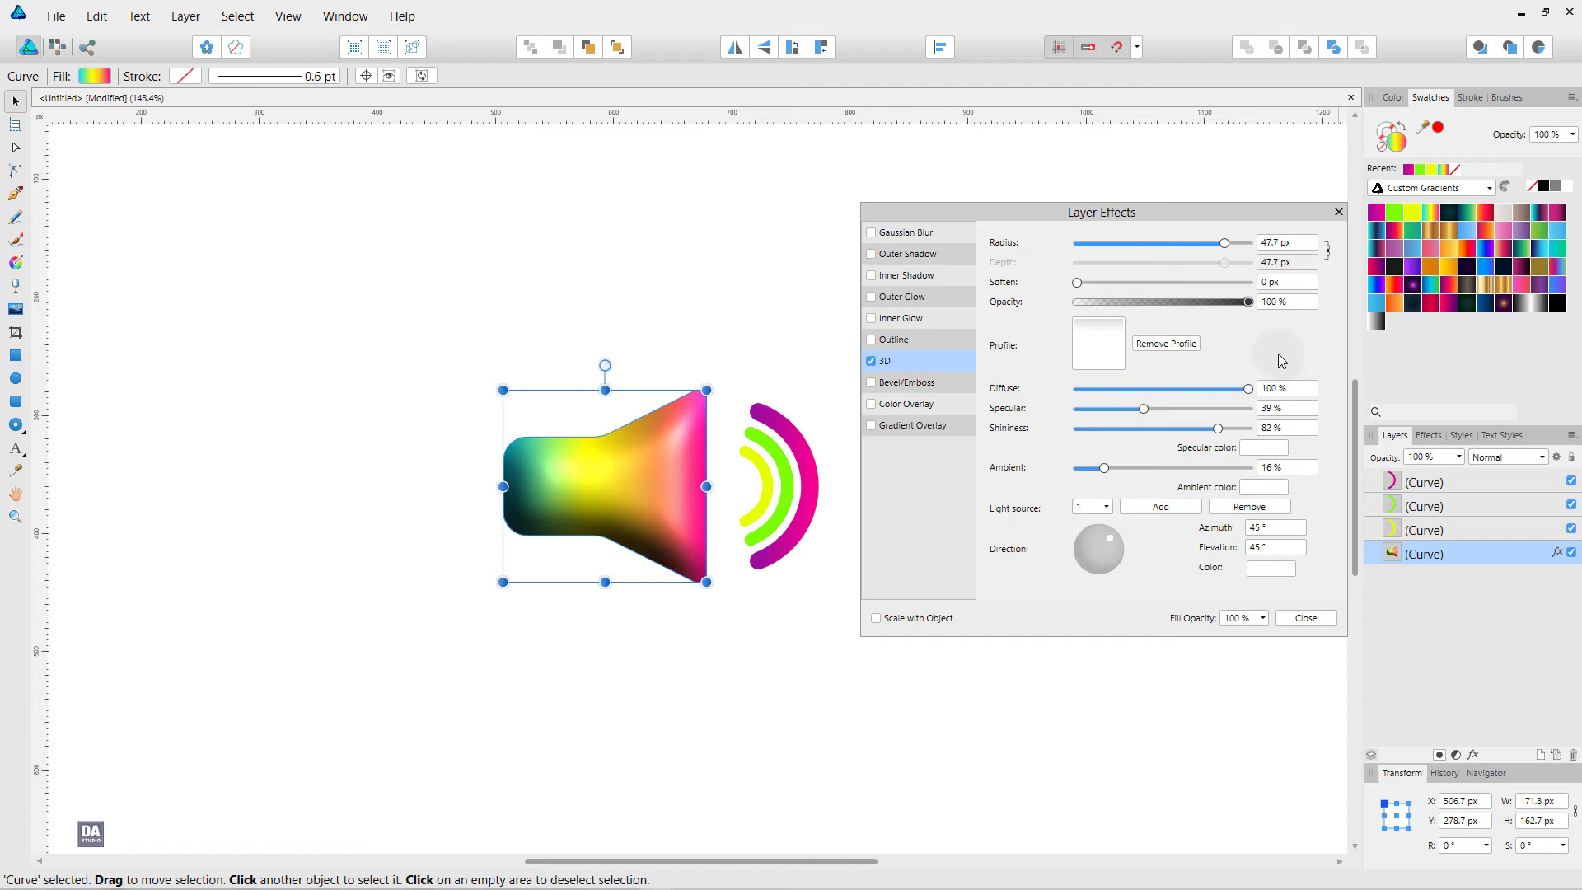
click(1307, 620)
click(1030, 554)
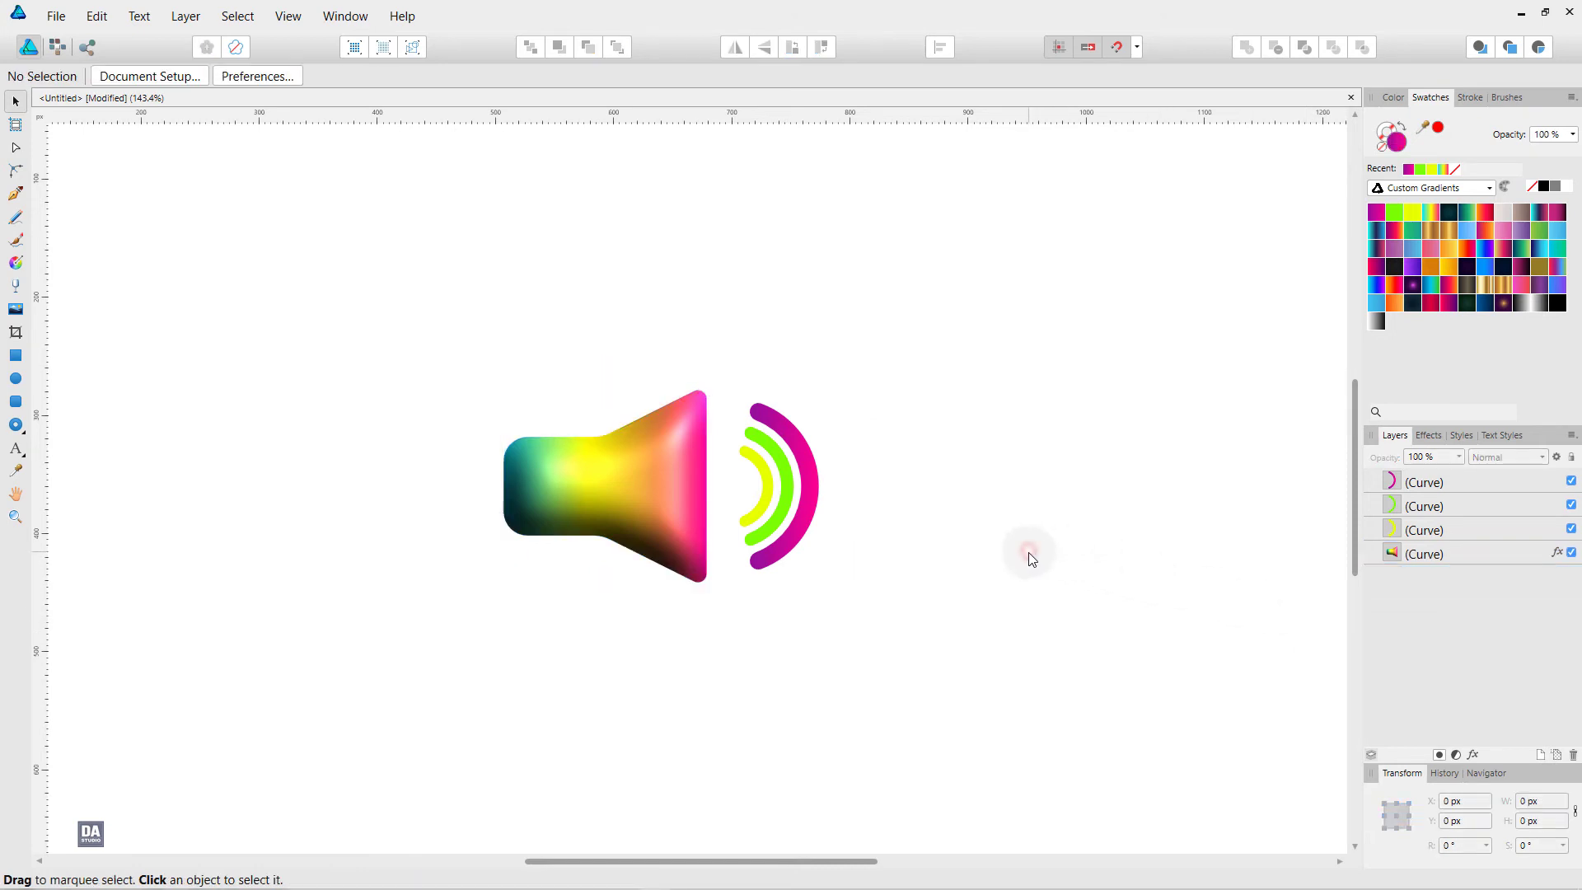
click(798, 518)
shift+click(781, 509)
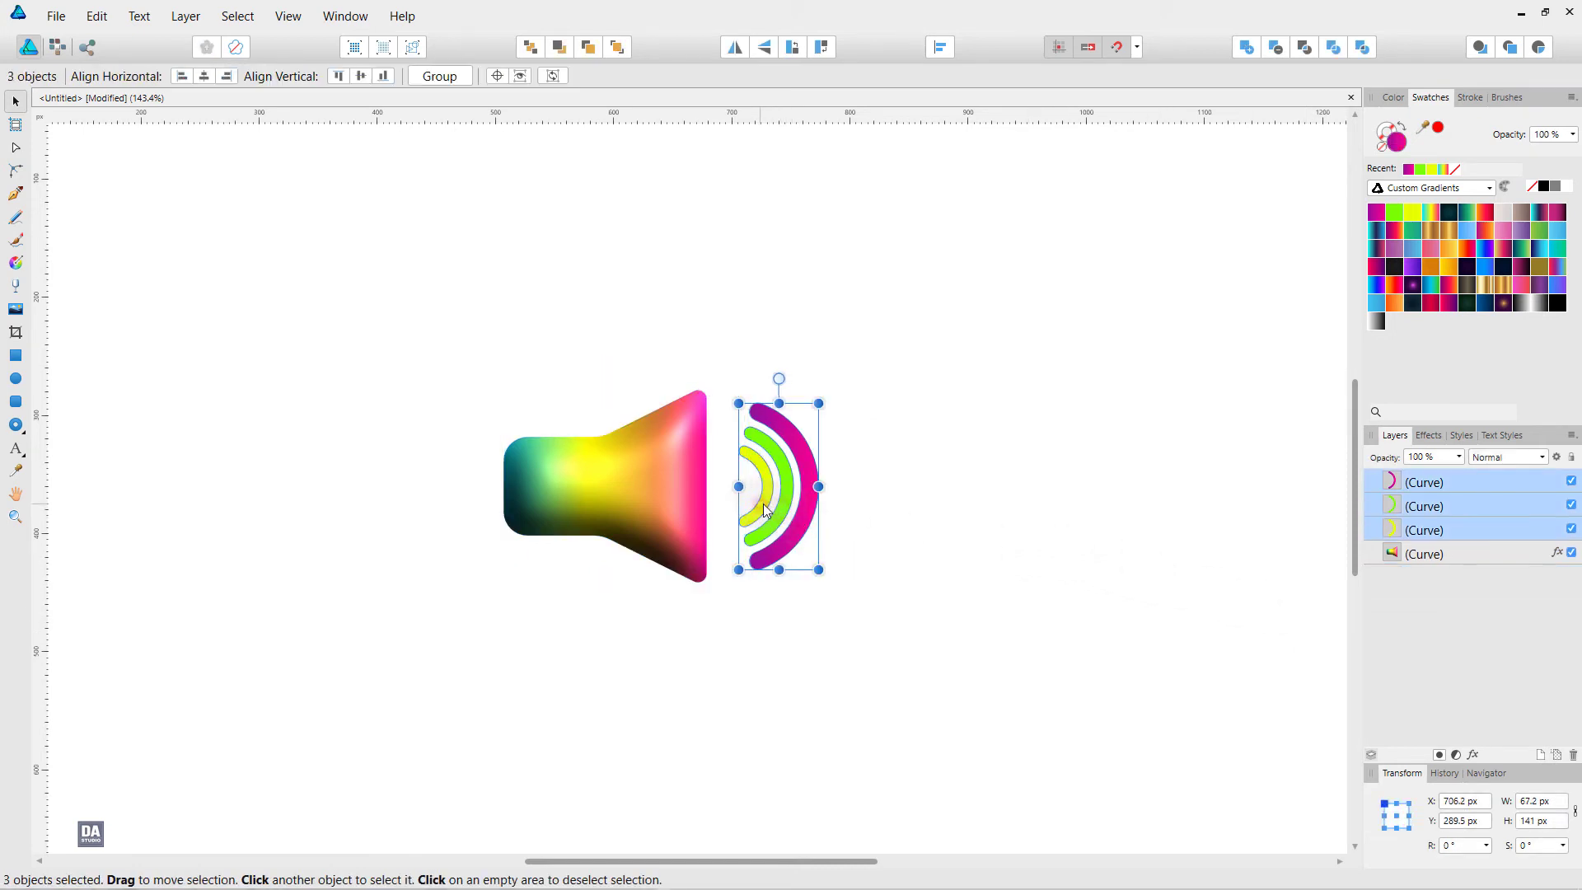
- Turn on 3D for the three arcs with an 11 px radius and 4.9 px soften
click(1472, 755)
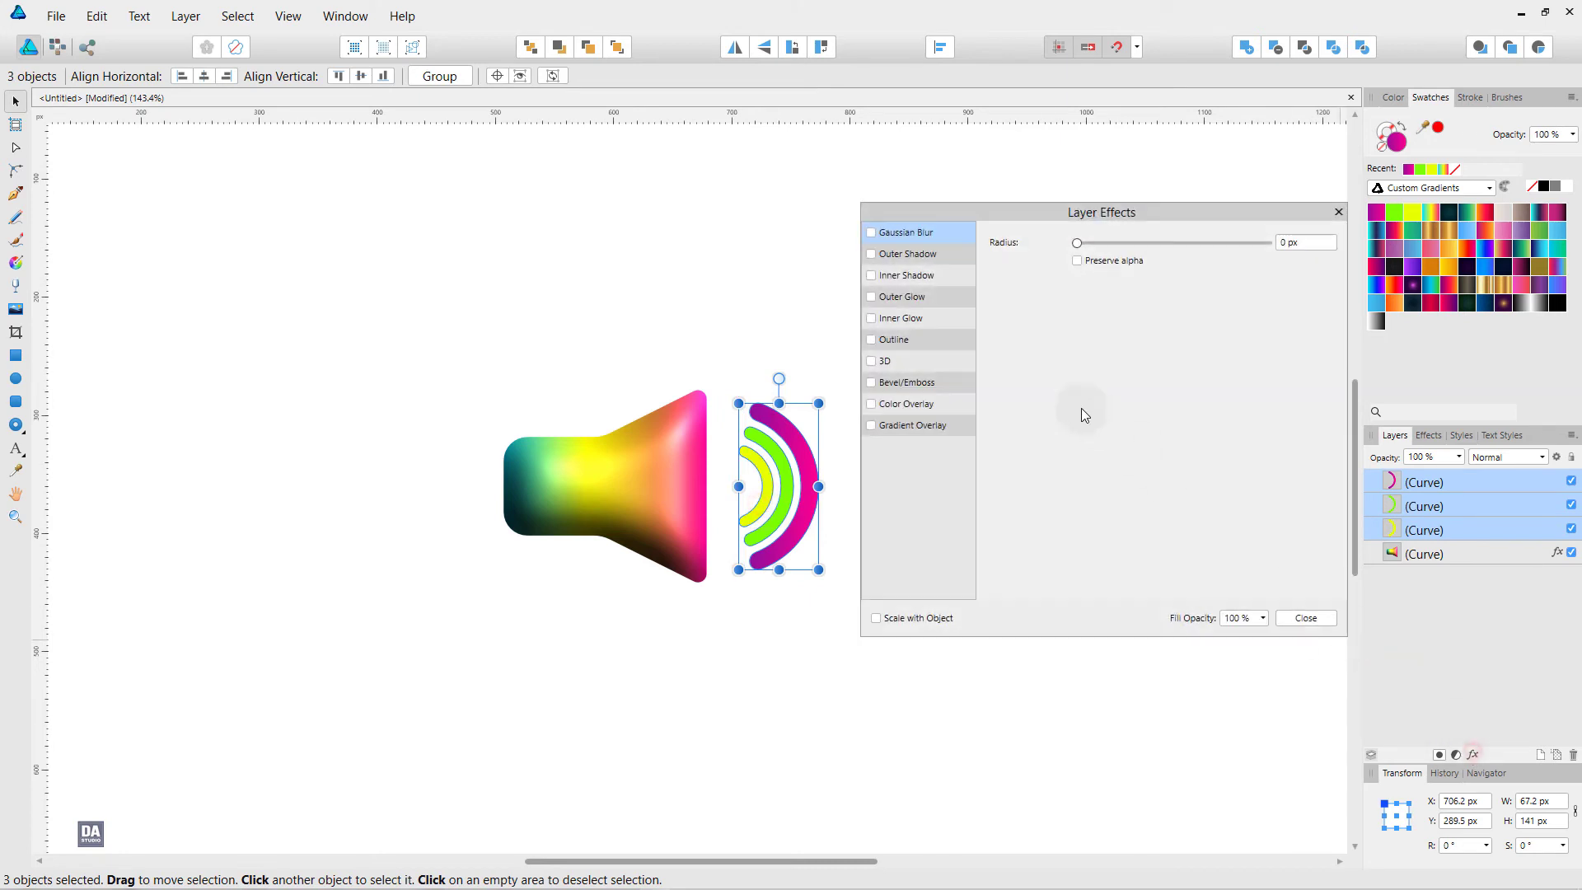
click(933, 369)
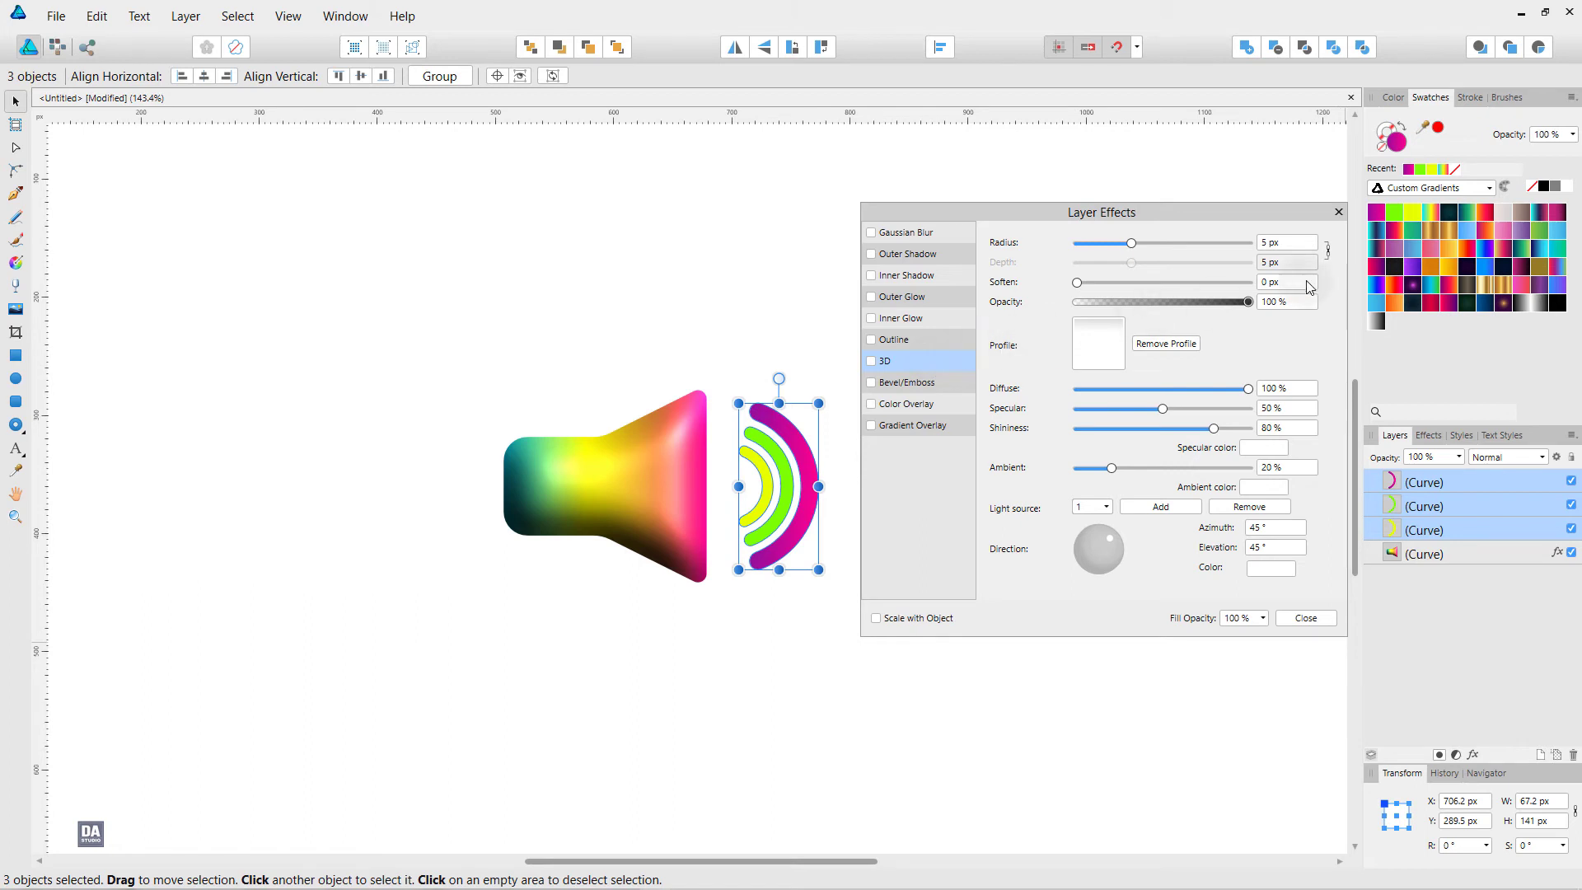
click(1304, 247)
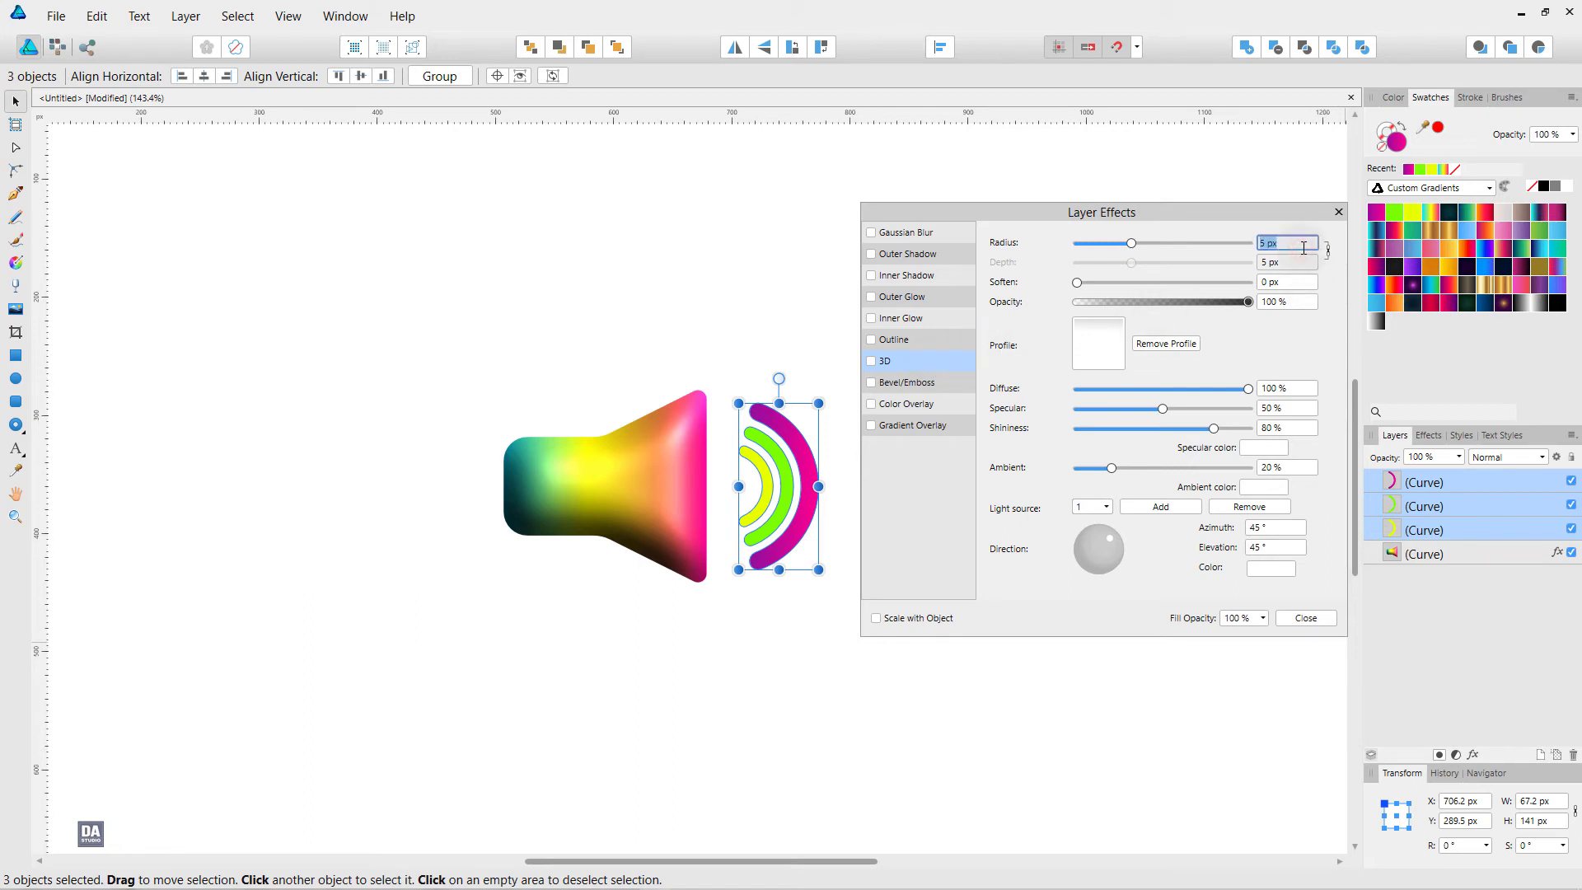
text(11)
key(Return)
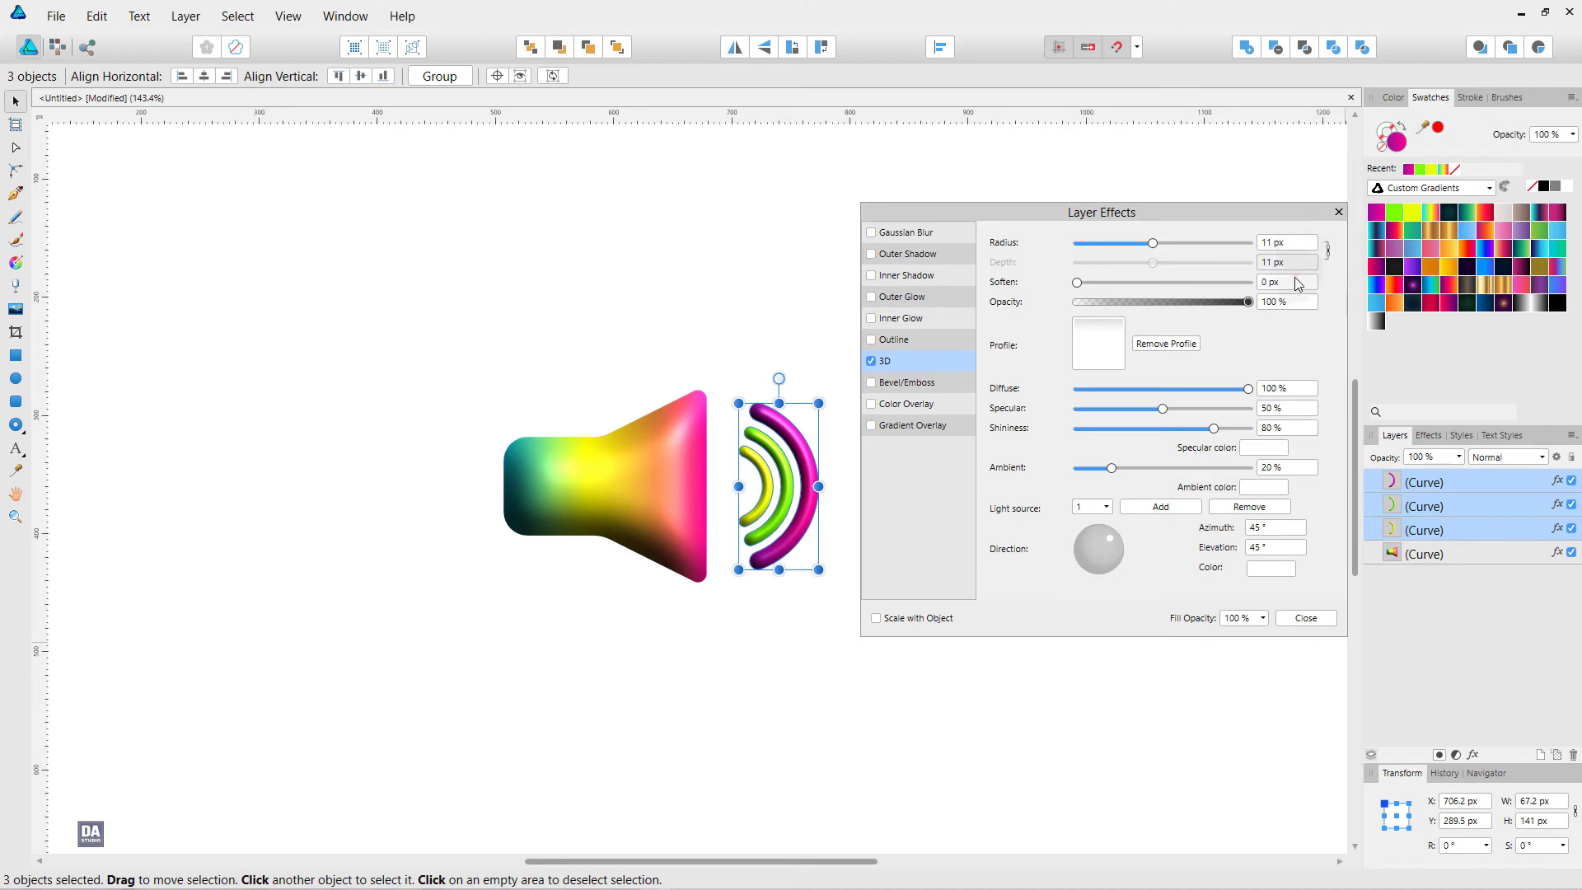
click(1297, 281)
text(4.9)
key(Return)
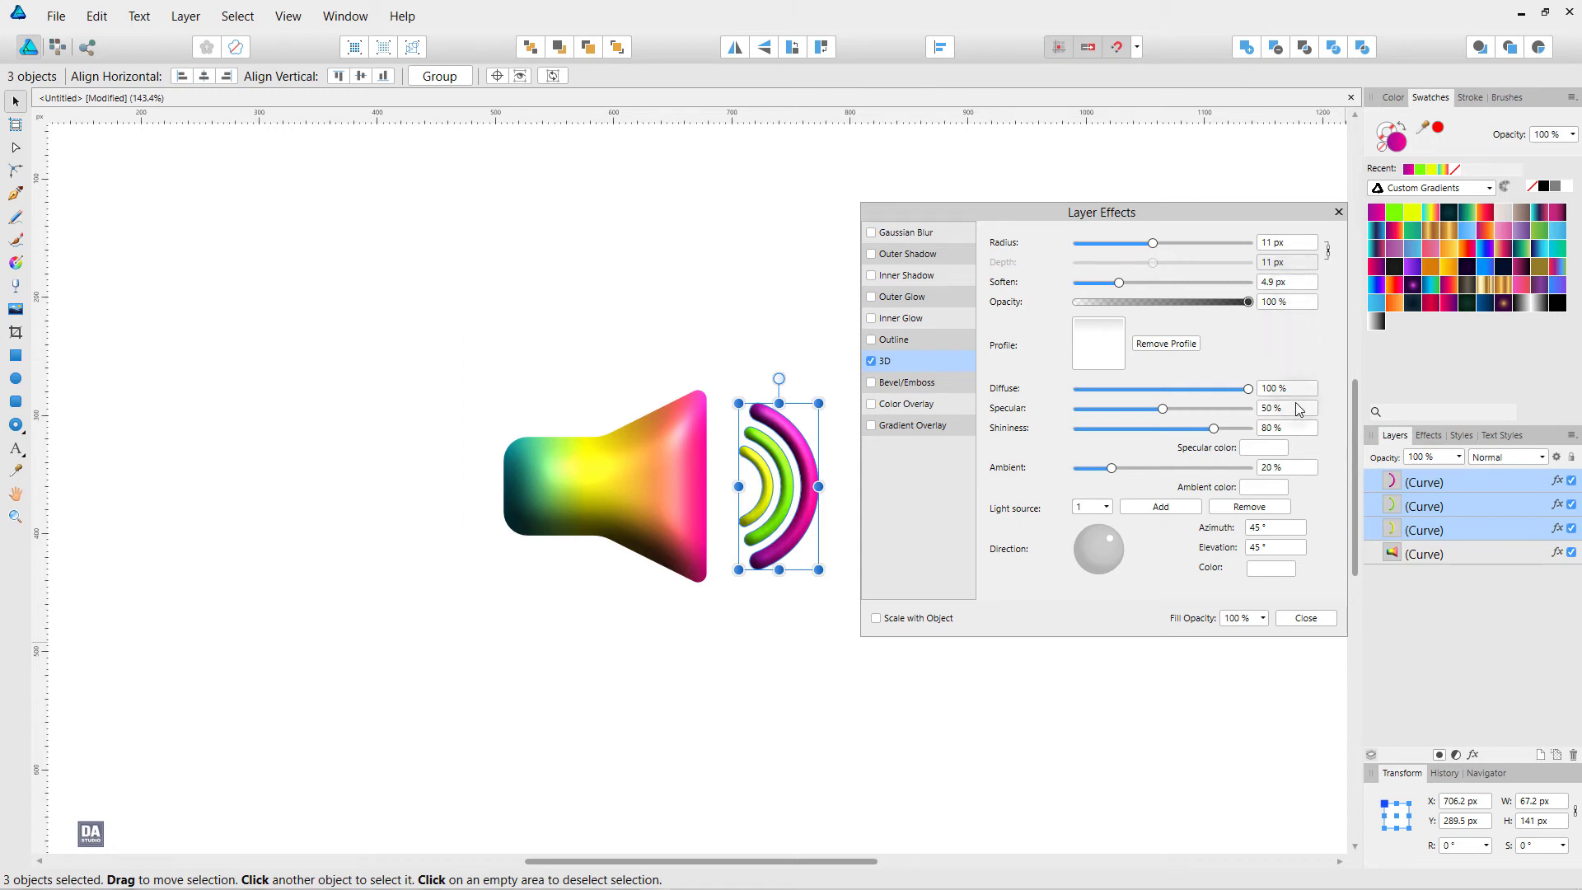
- Set the arcs' 3D specular to 55%, shininess 82% and ambient 38%
click(1299, 409)
text(5)
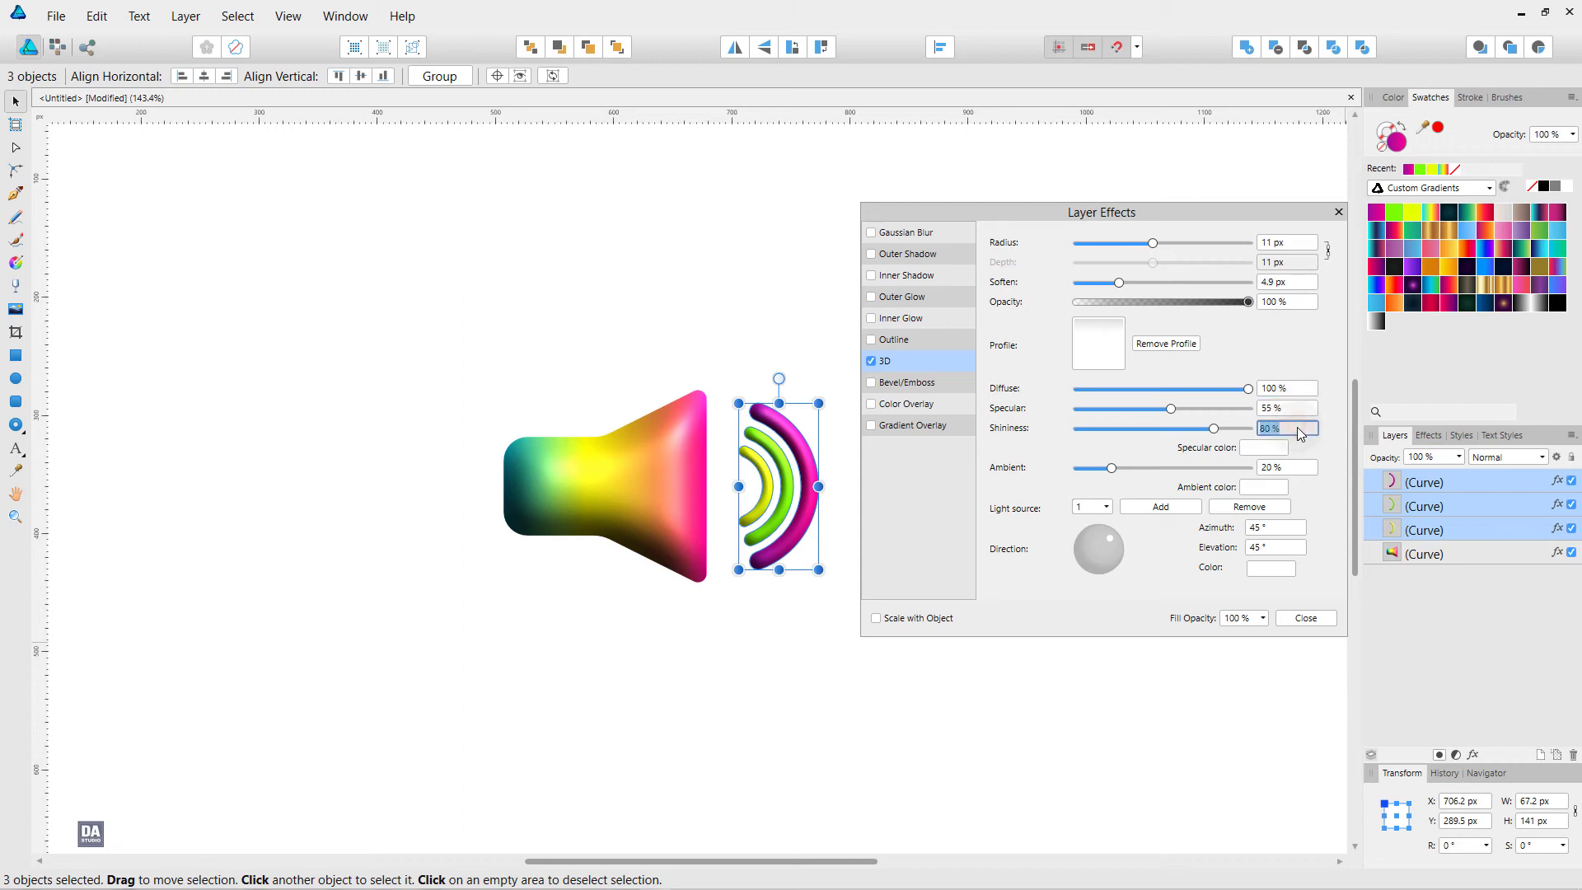
text(82)
key(Return)
click(1301, 468)
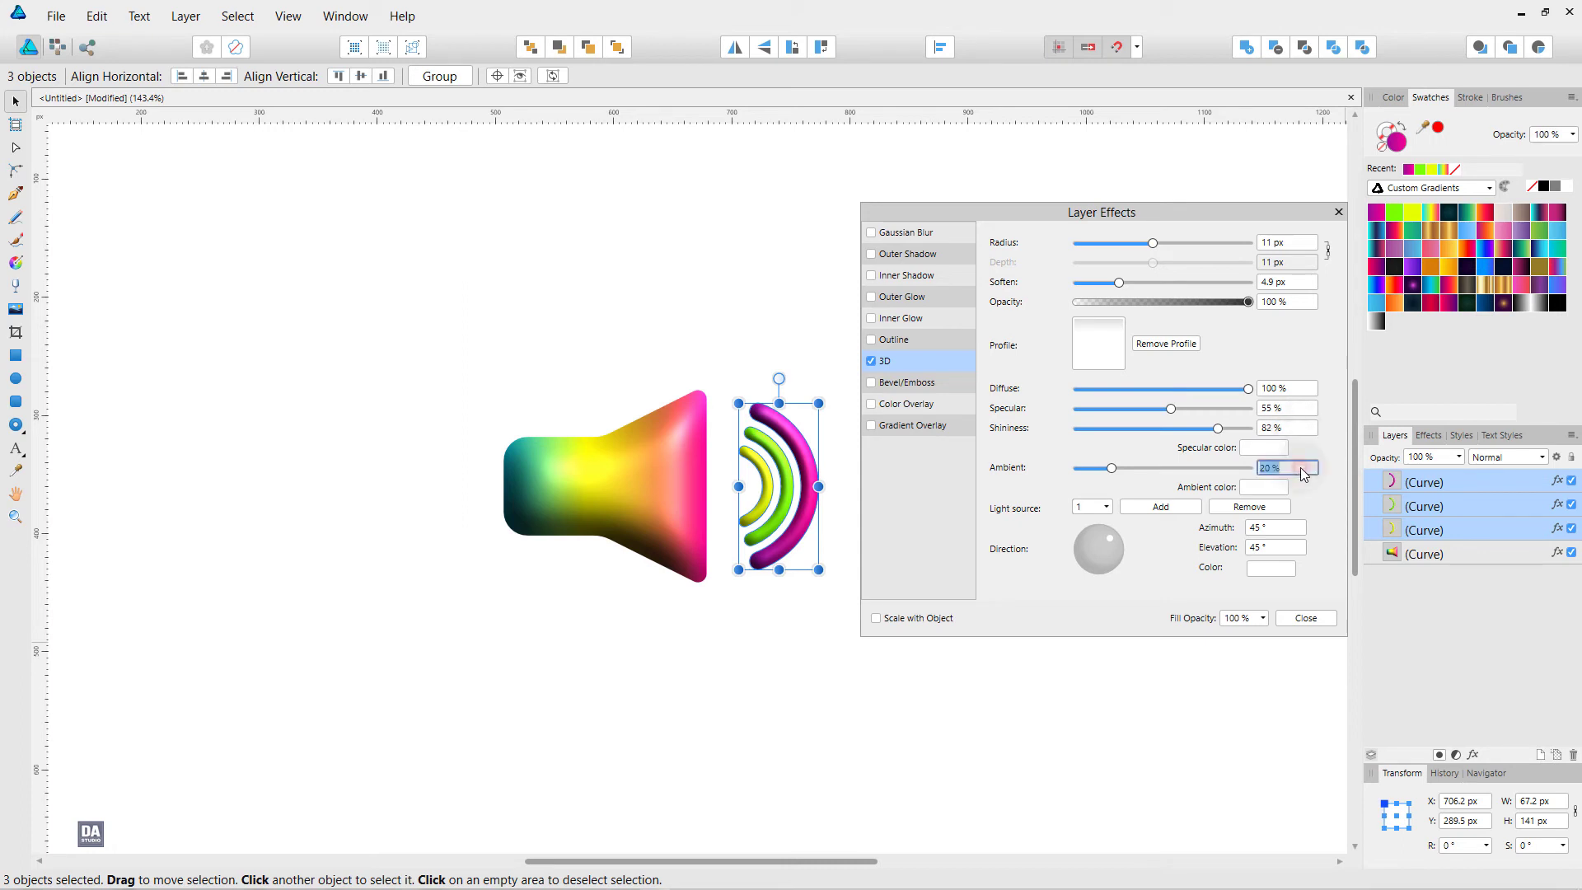
text(38)
key(Return)
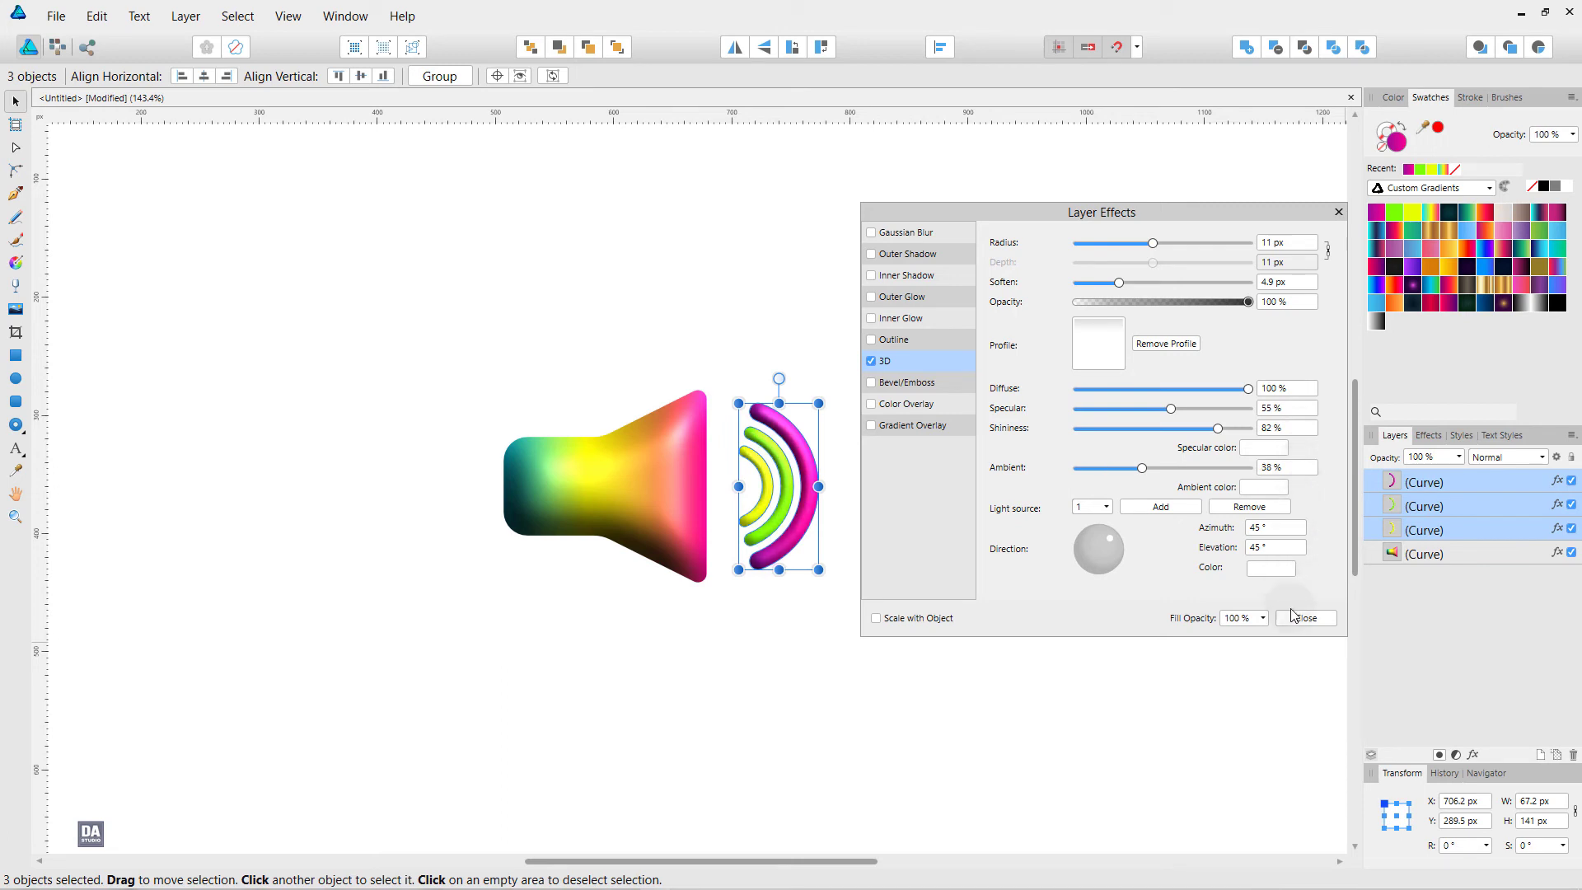
- Draw a 1280 × 720 px page-covering rectangle filled with a dark teal gradient swatch
click(1047, 518)
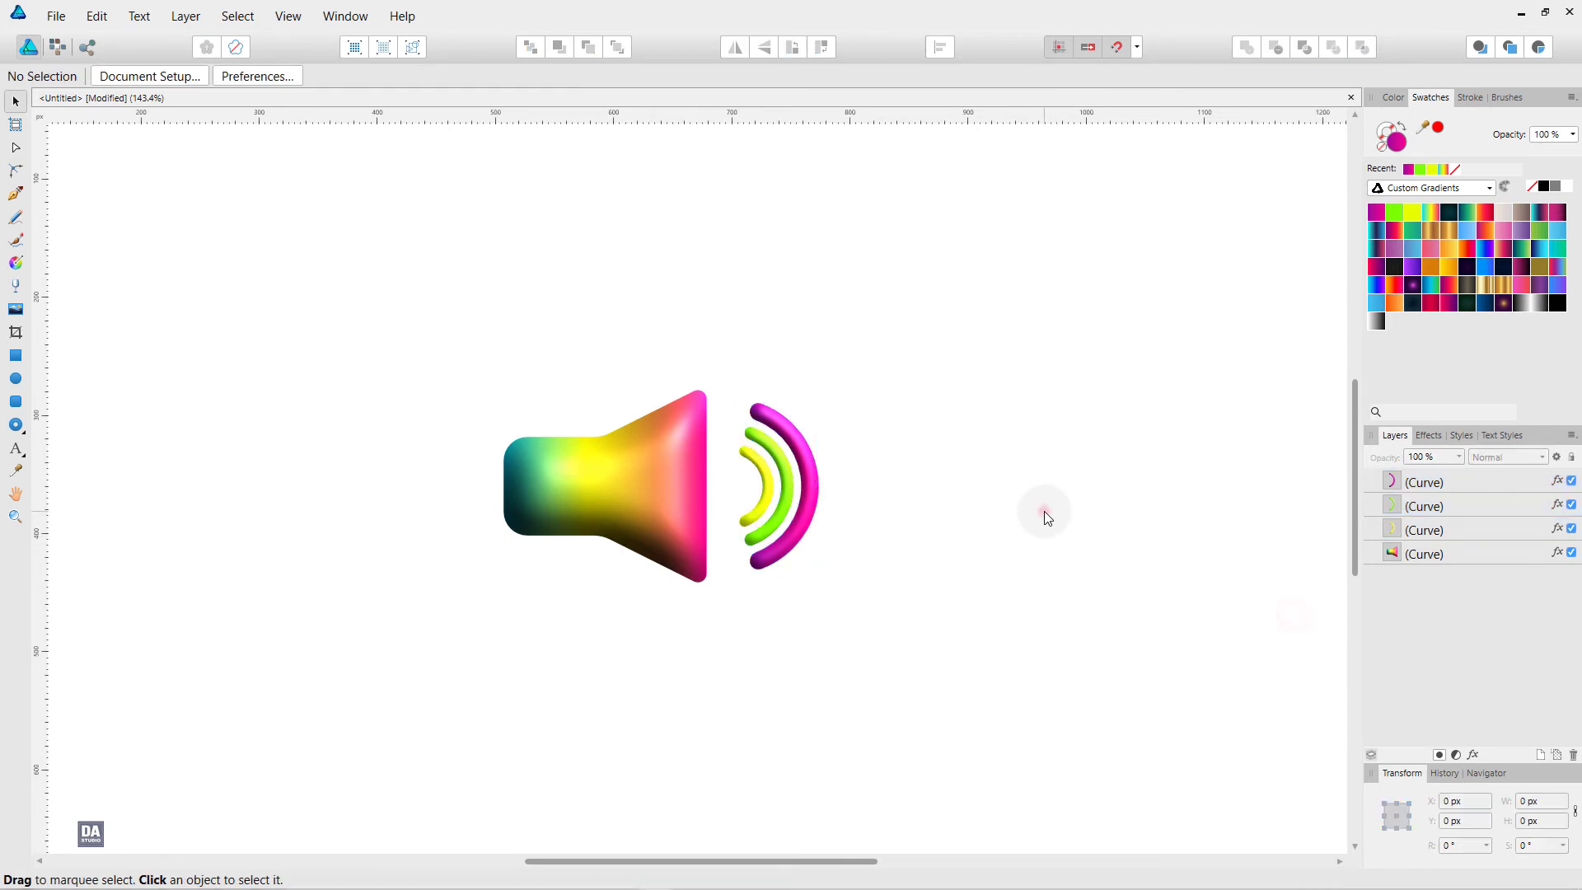
key(ctrl+0)
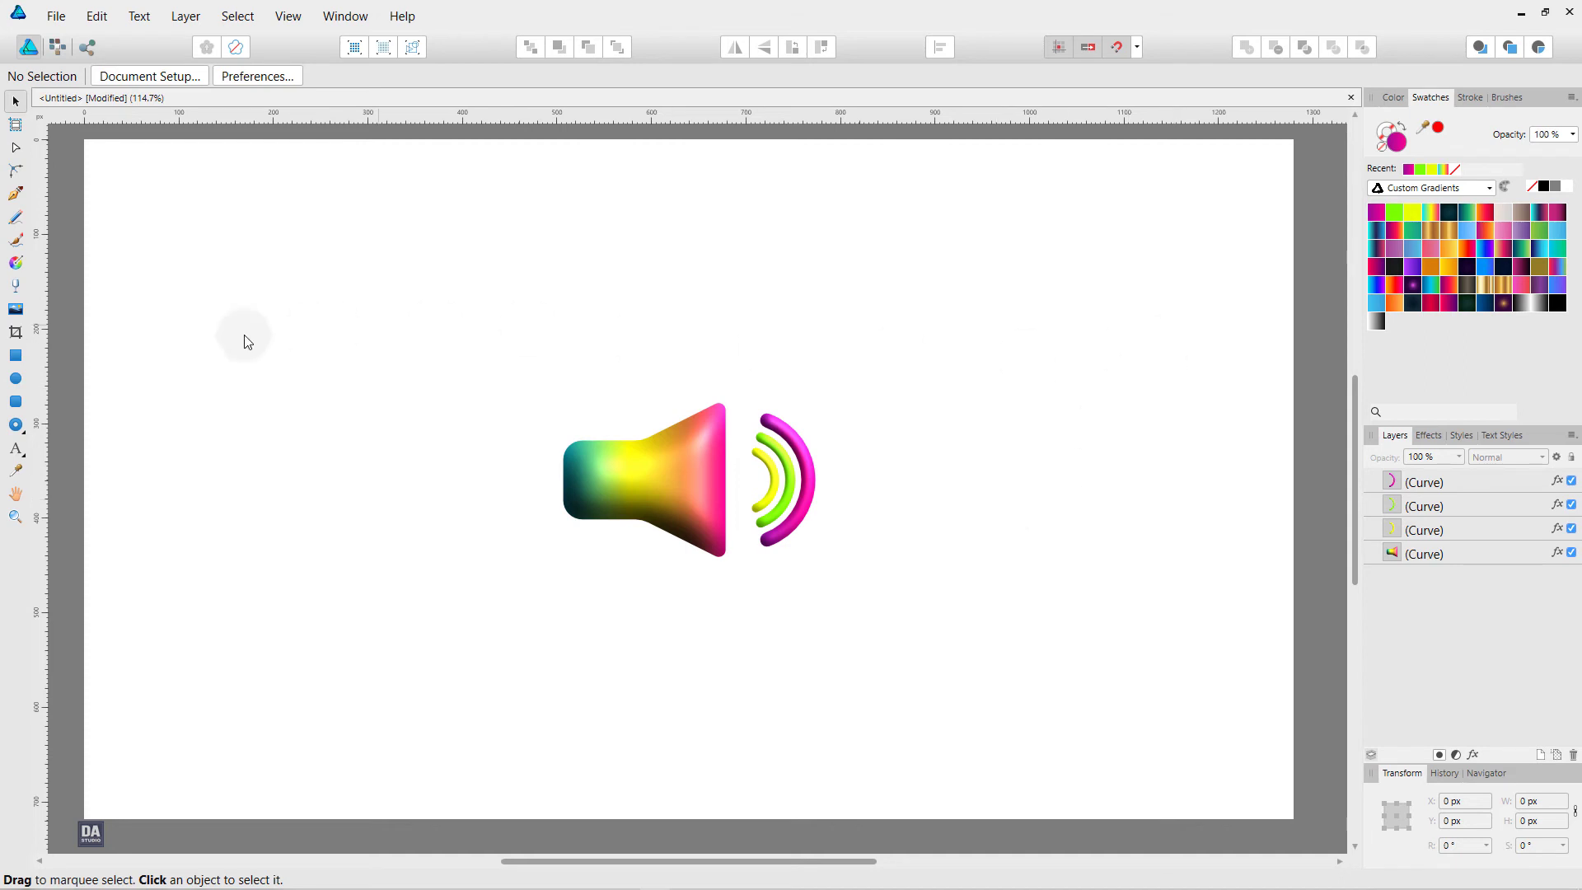
click(15, 355)
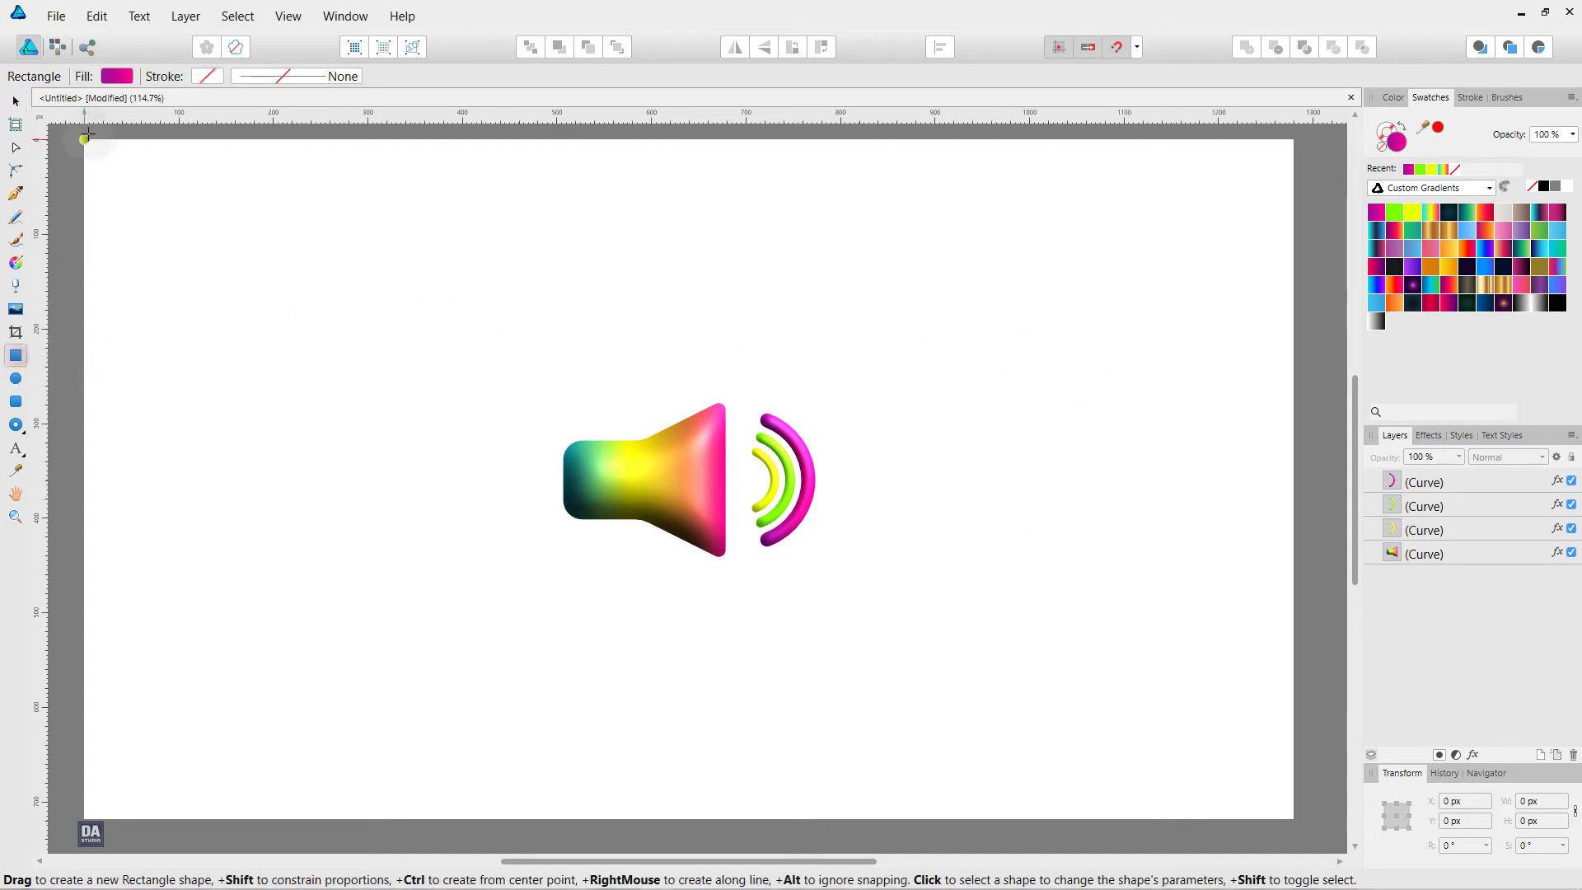
drag(84, 140, 162, 207)
drag(367, 371, 1293, 820)
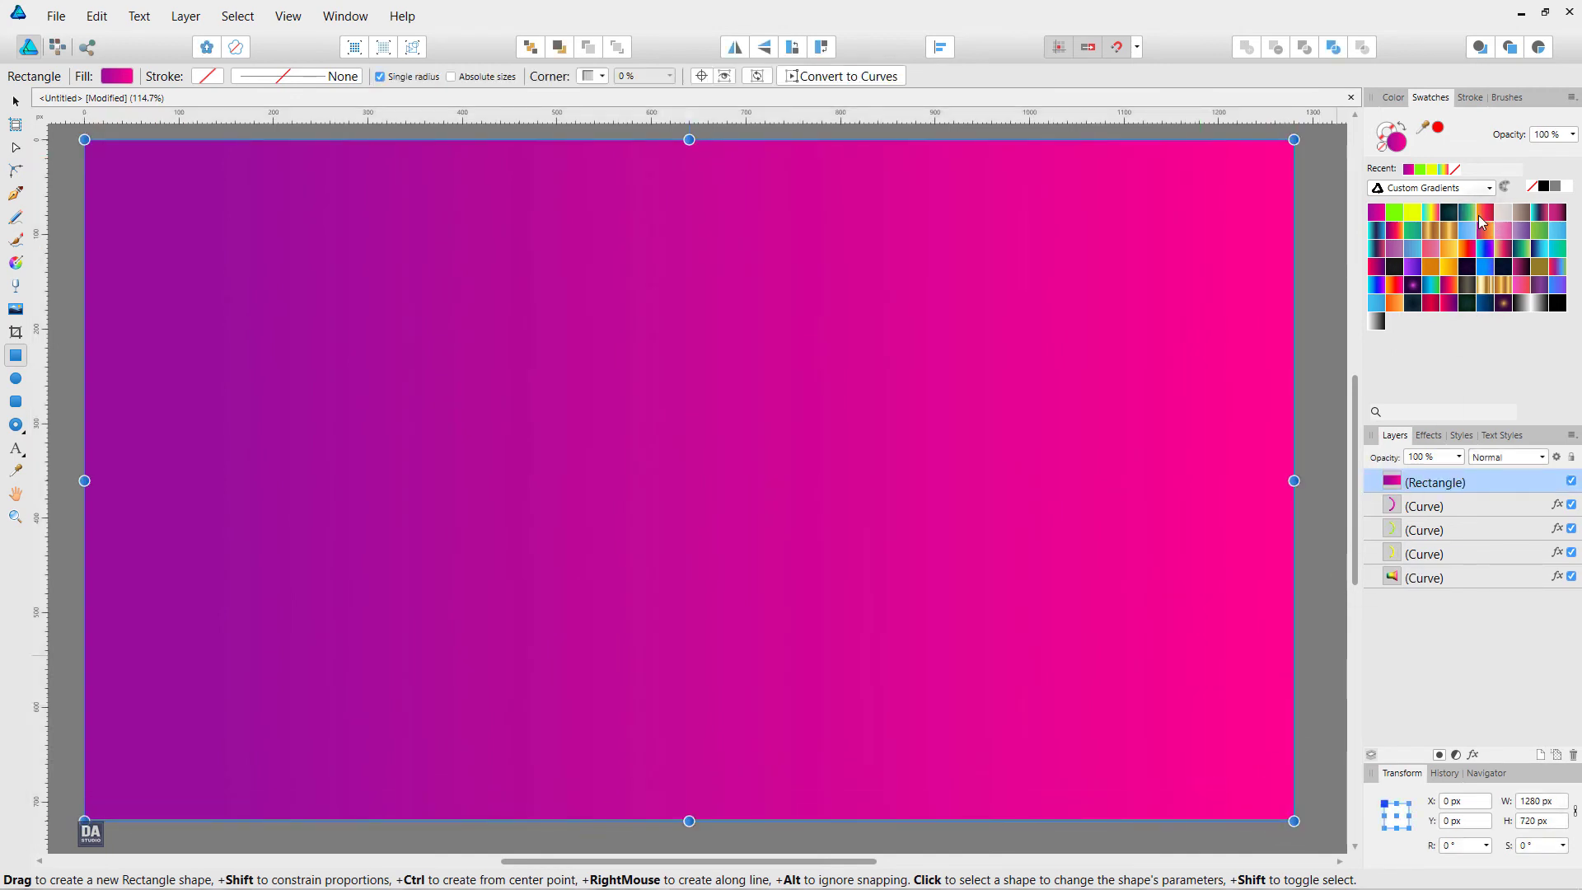
click(1447, 217)
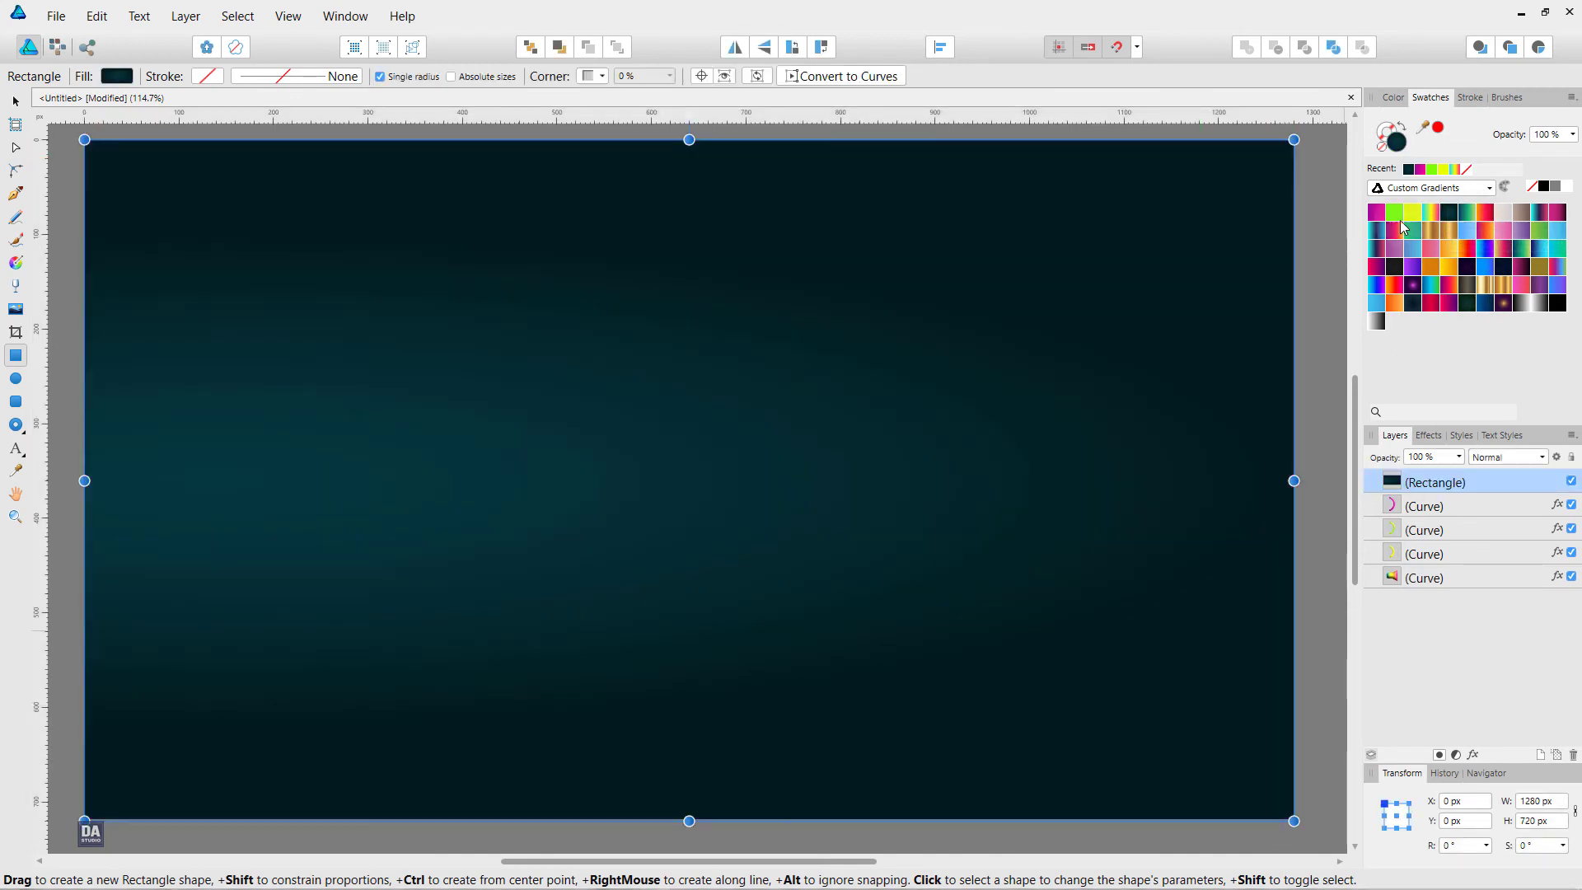
- Make the fill an elliptical gradient centred on the page, stretched to the right and top edges
key(g)
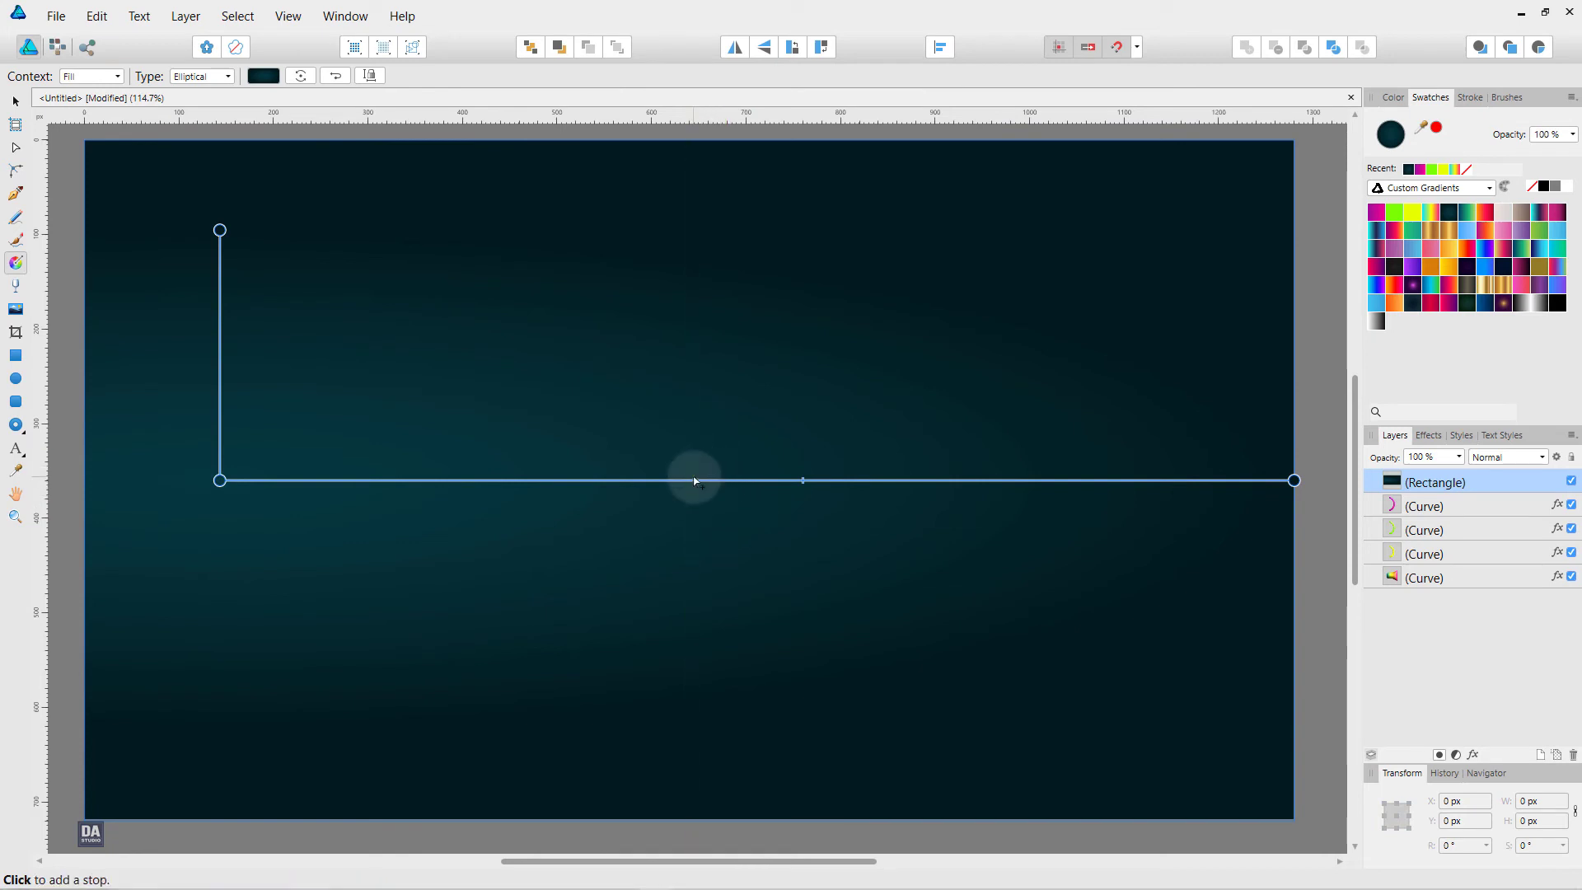
drag(690, 471, 851, 471)
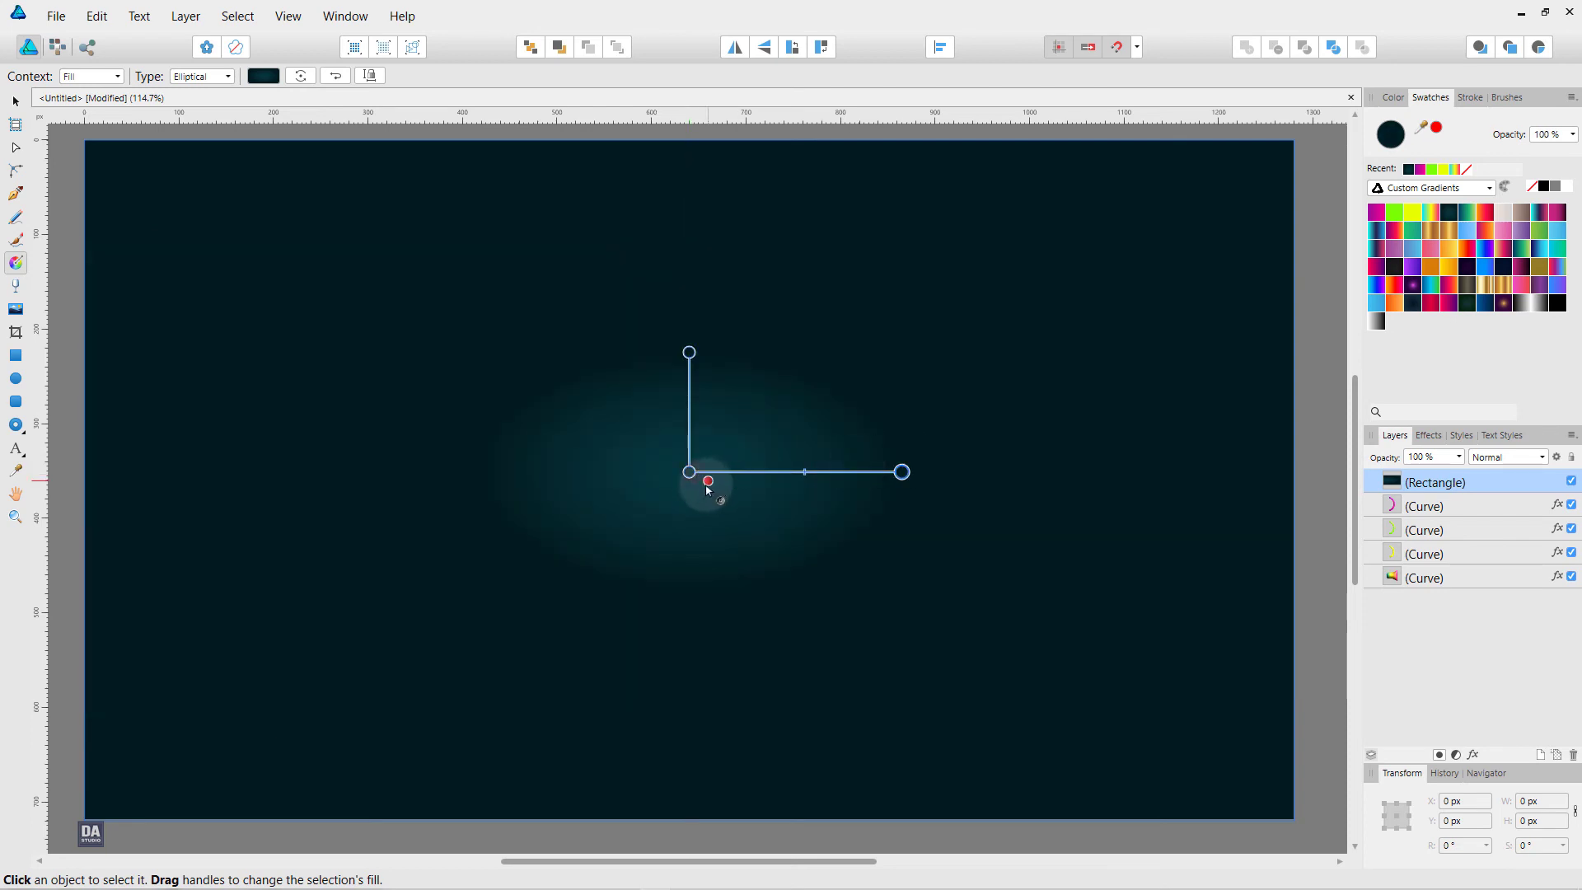
drag(689, 471, 689, 480)
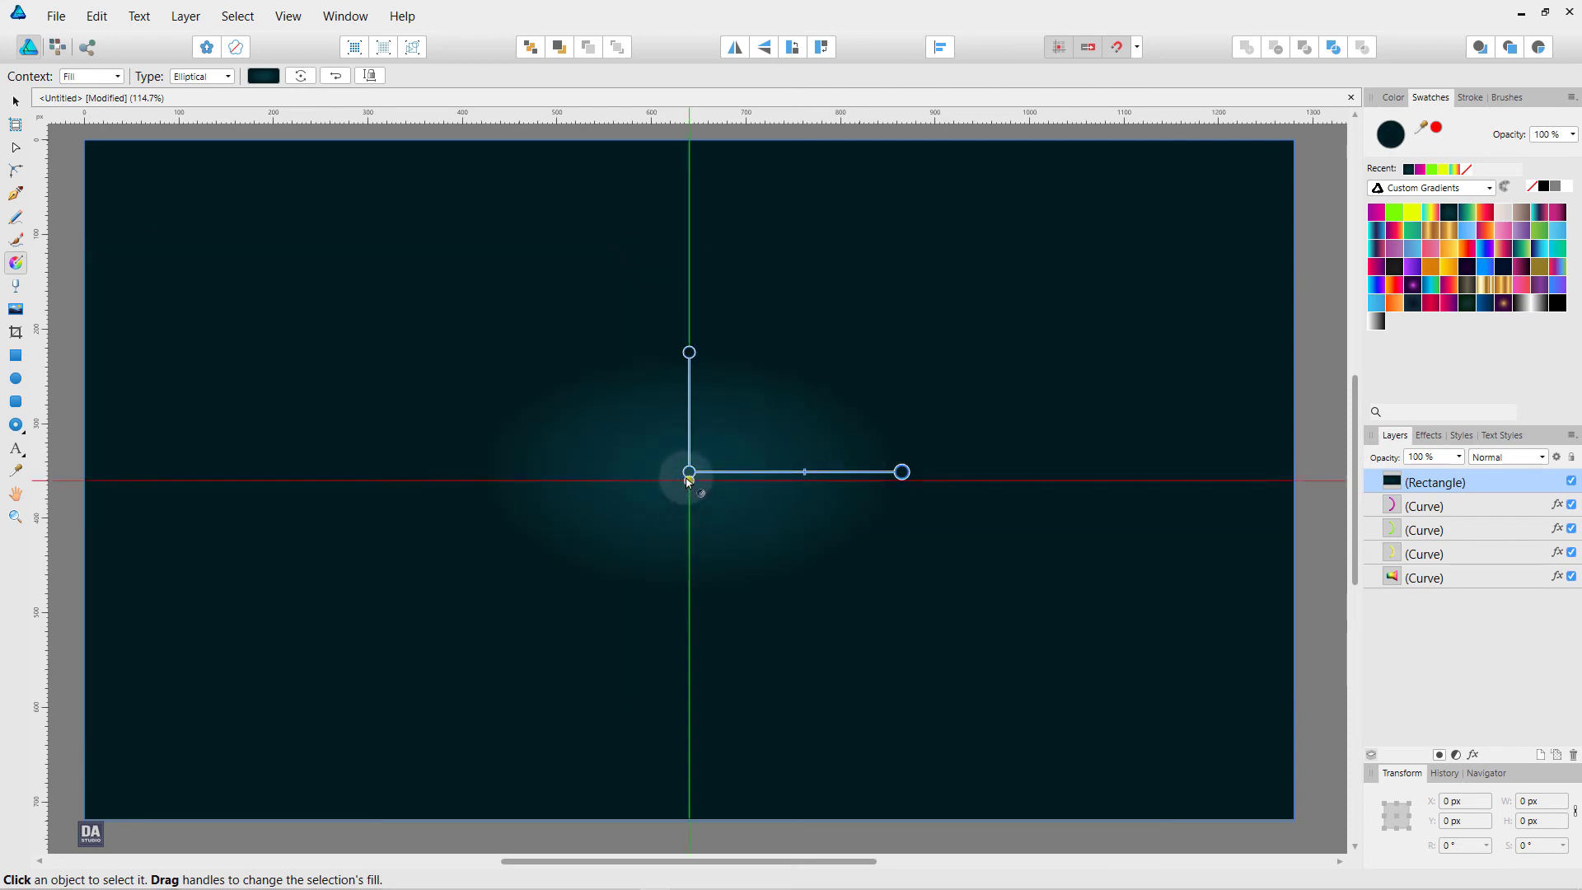
drag(1004, 470, 1230, 480)
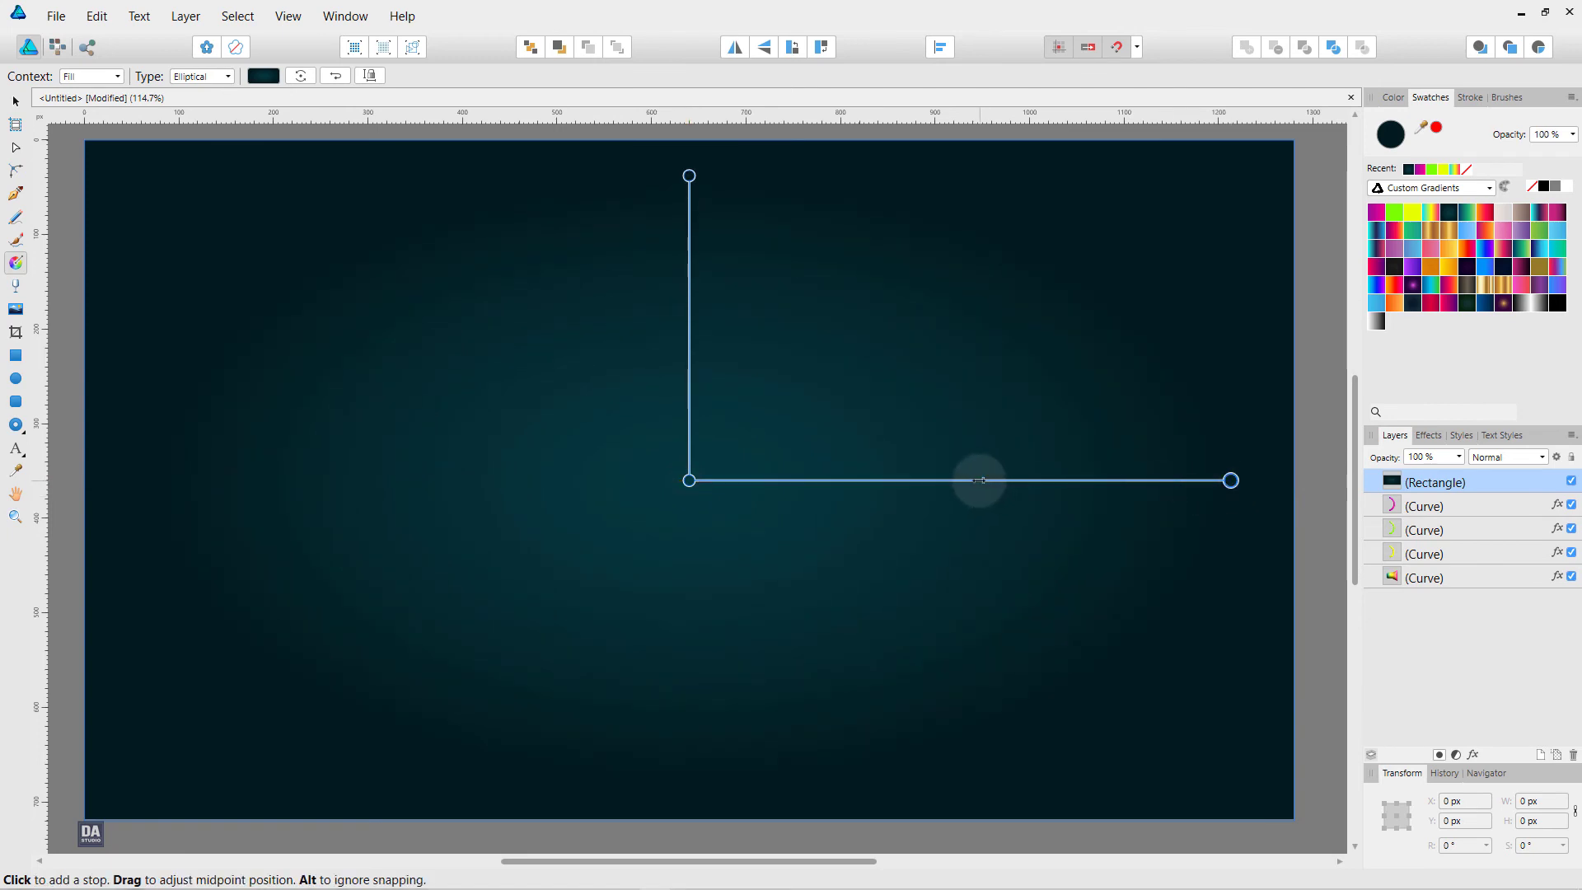
drag(983, 480, 958, 481)
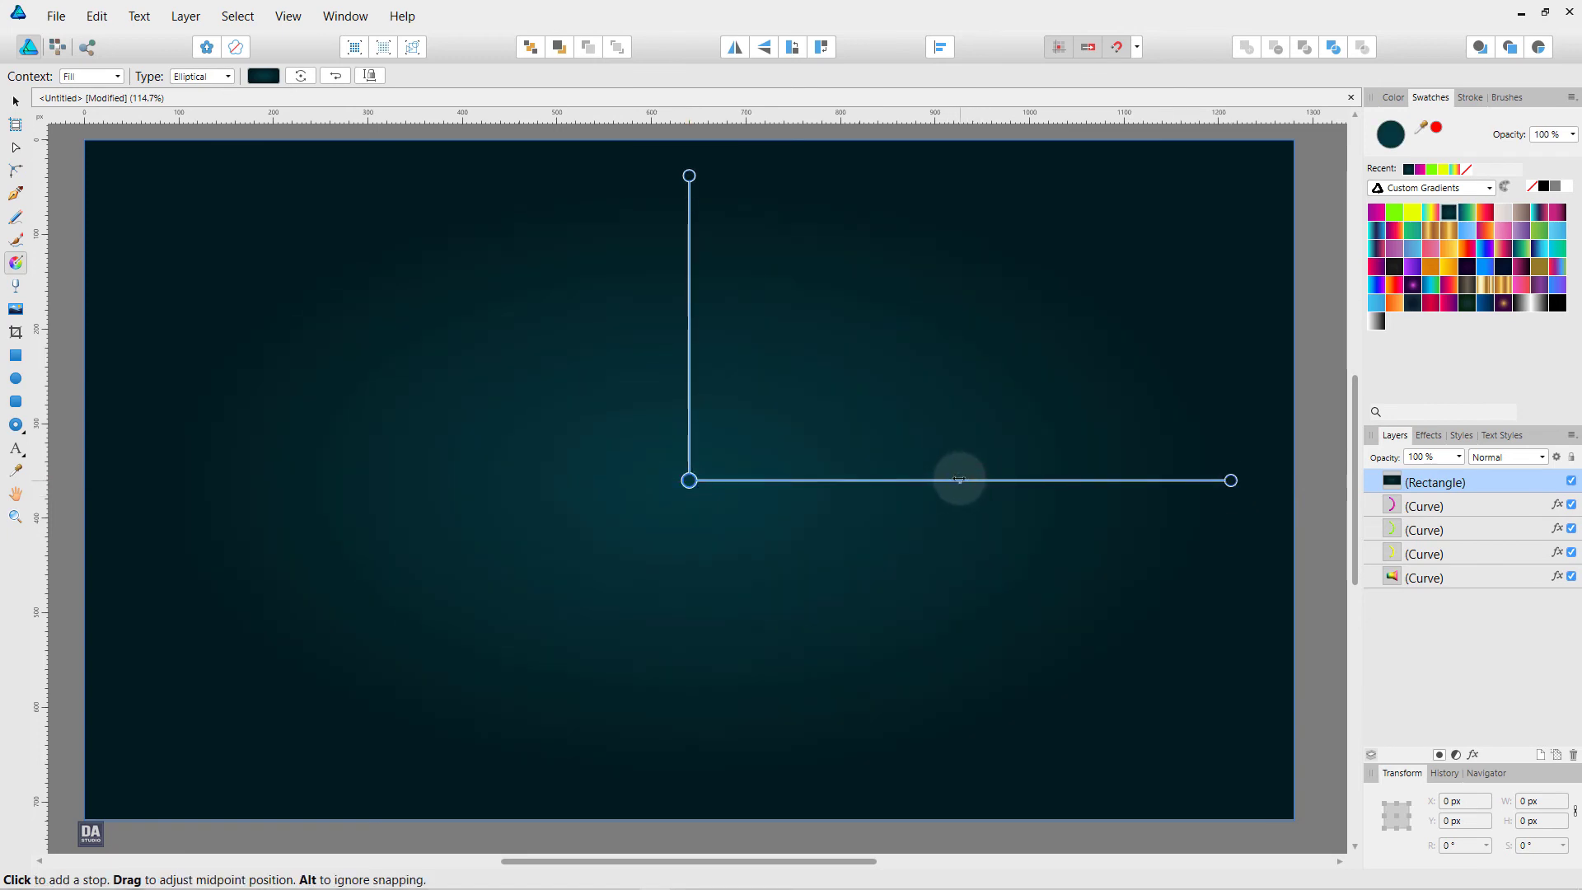
drag(689, 176, 689, 155)
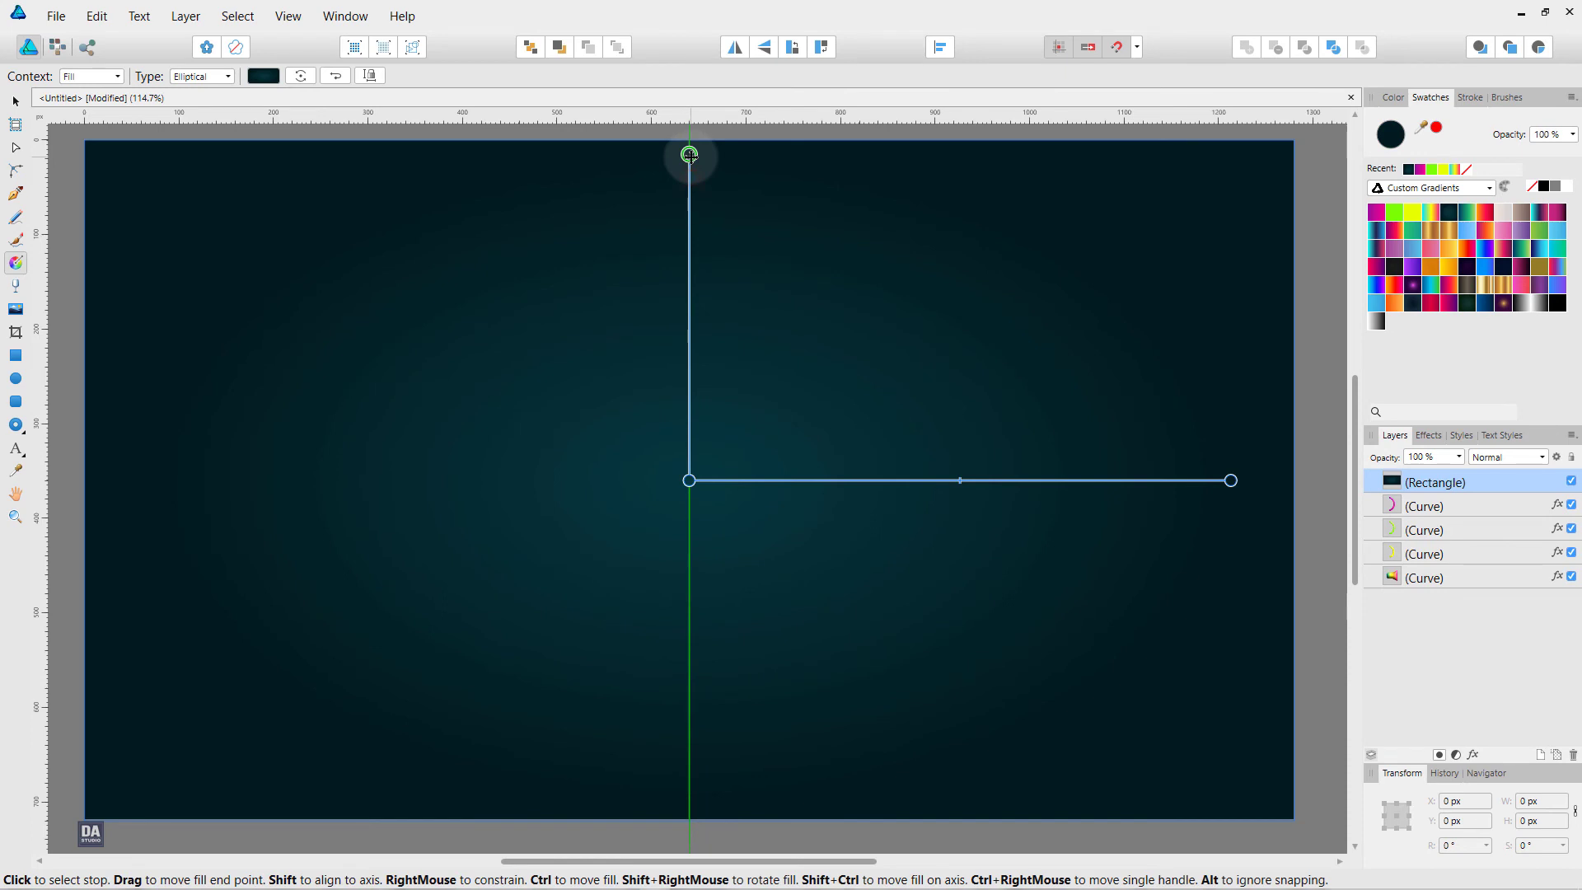
- Move the background rectangle below the speaker and group the four speaker curves
key(v)
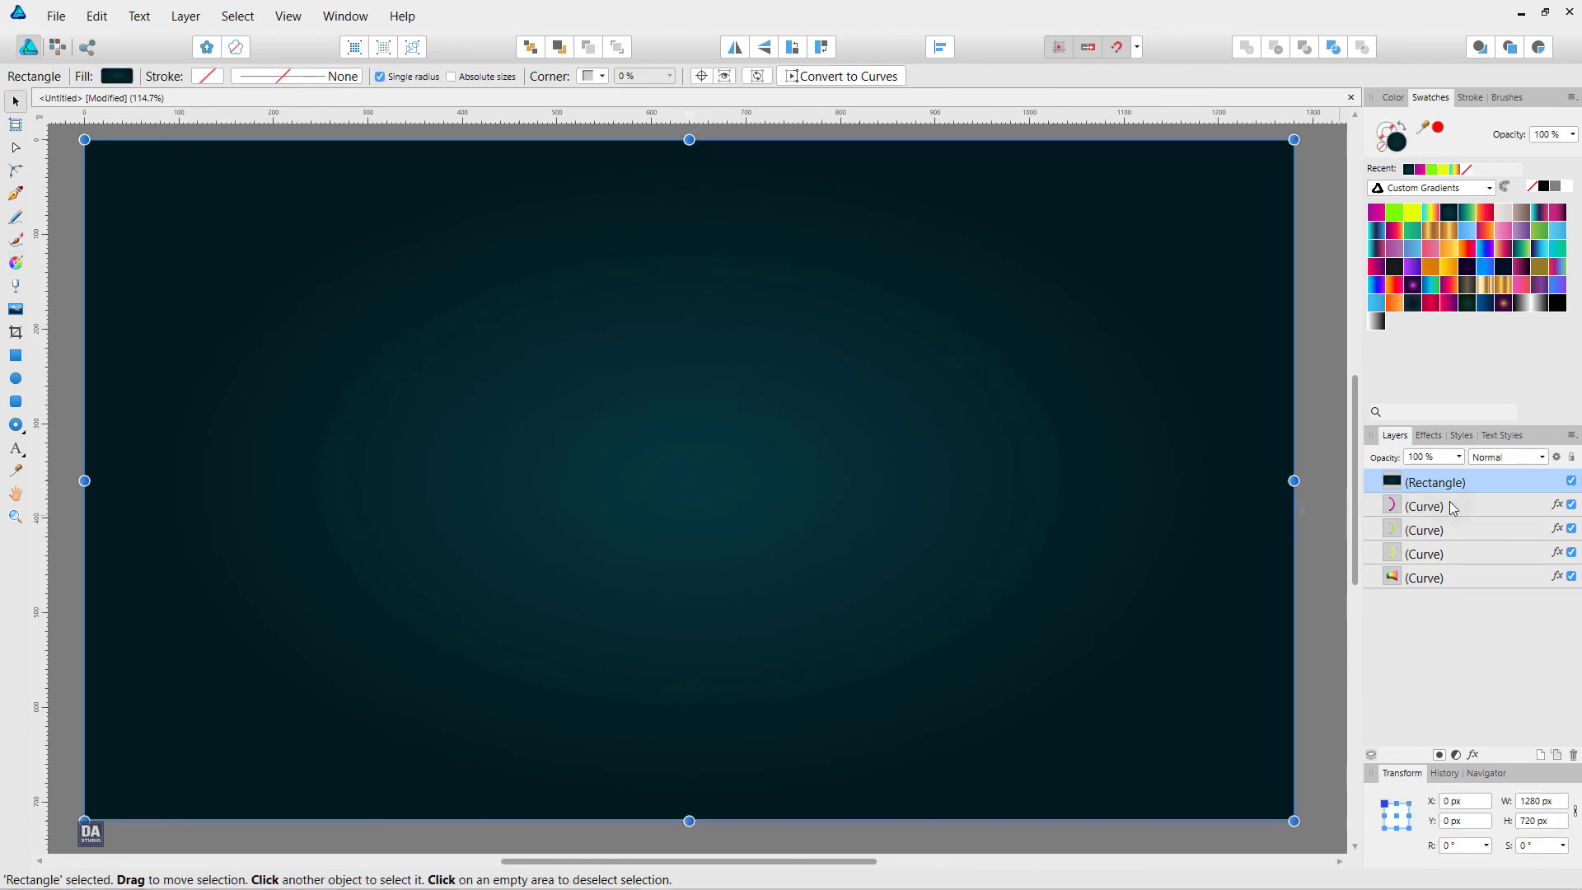
drag(1452, 508, 1483, 619)
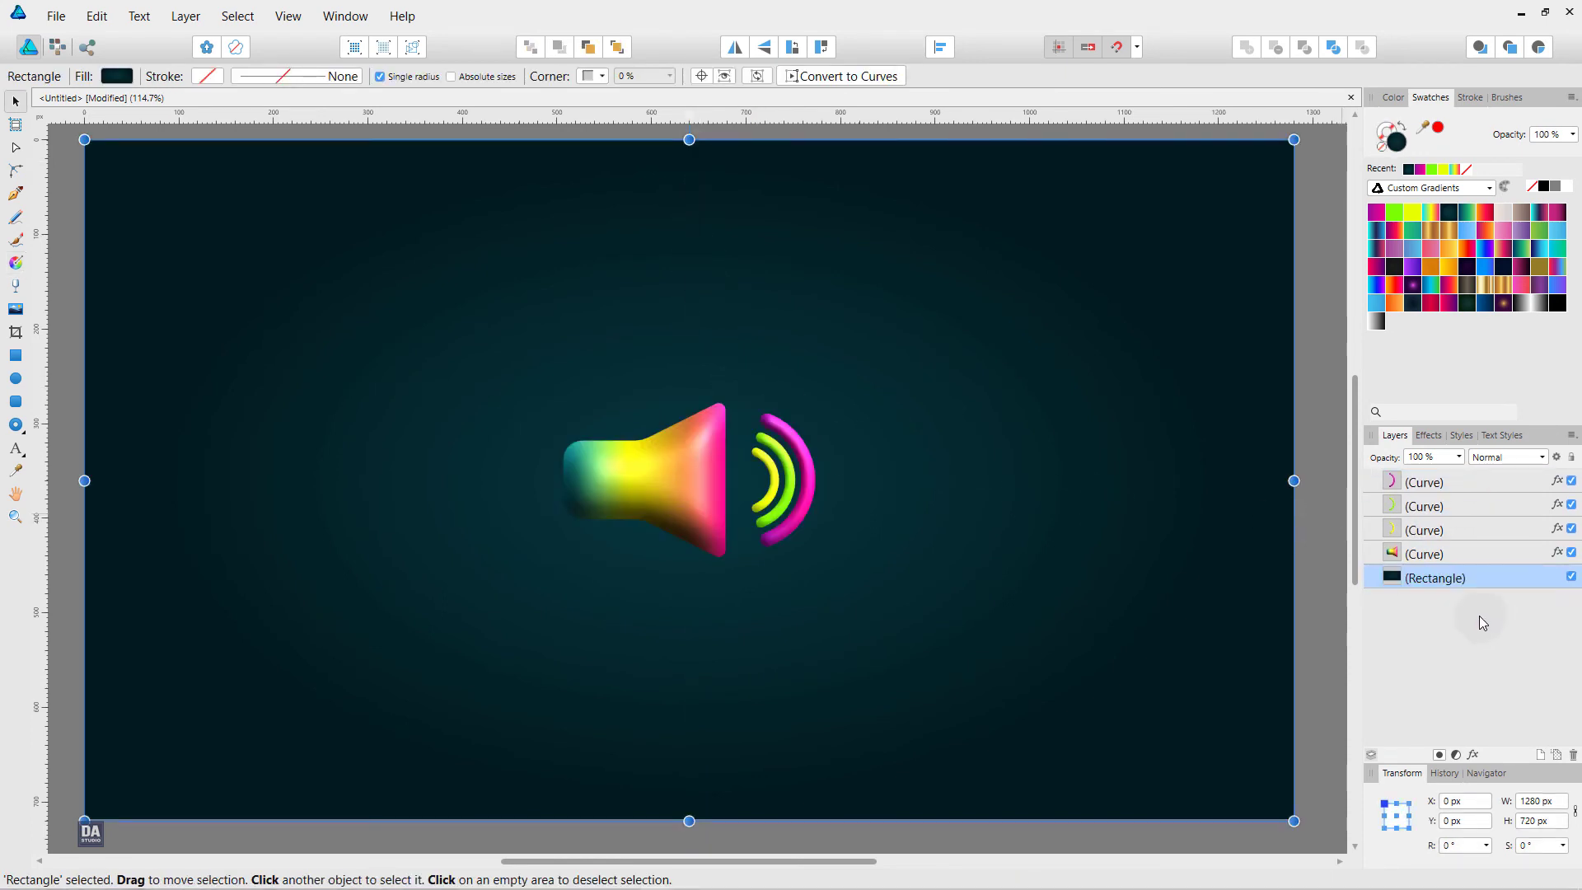
click(1451, 554)
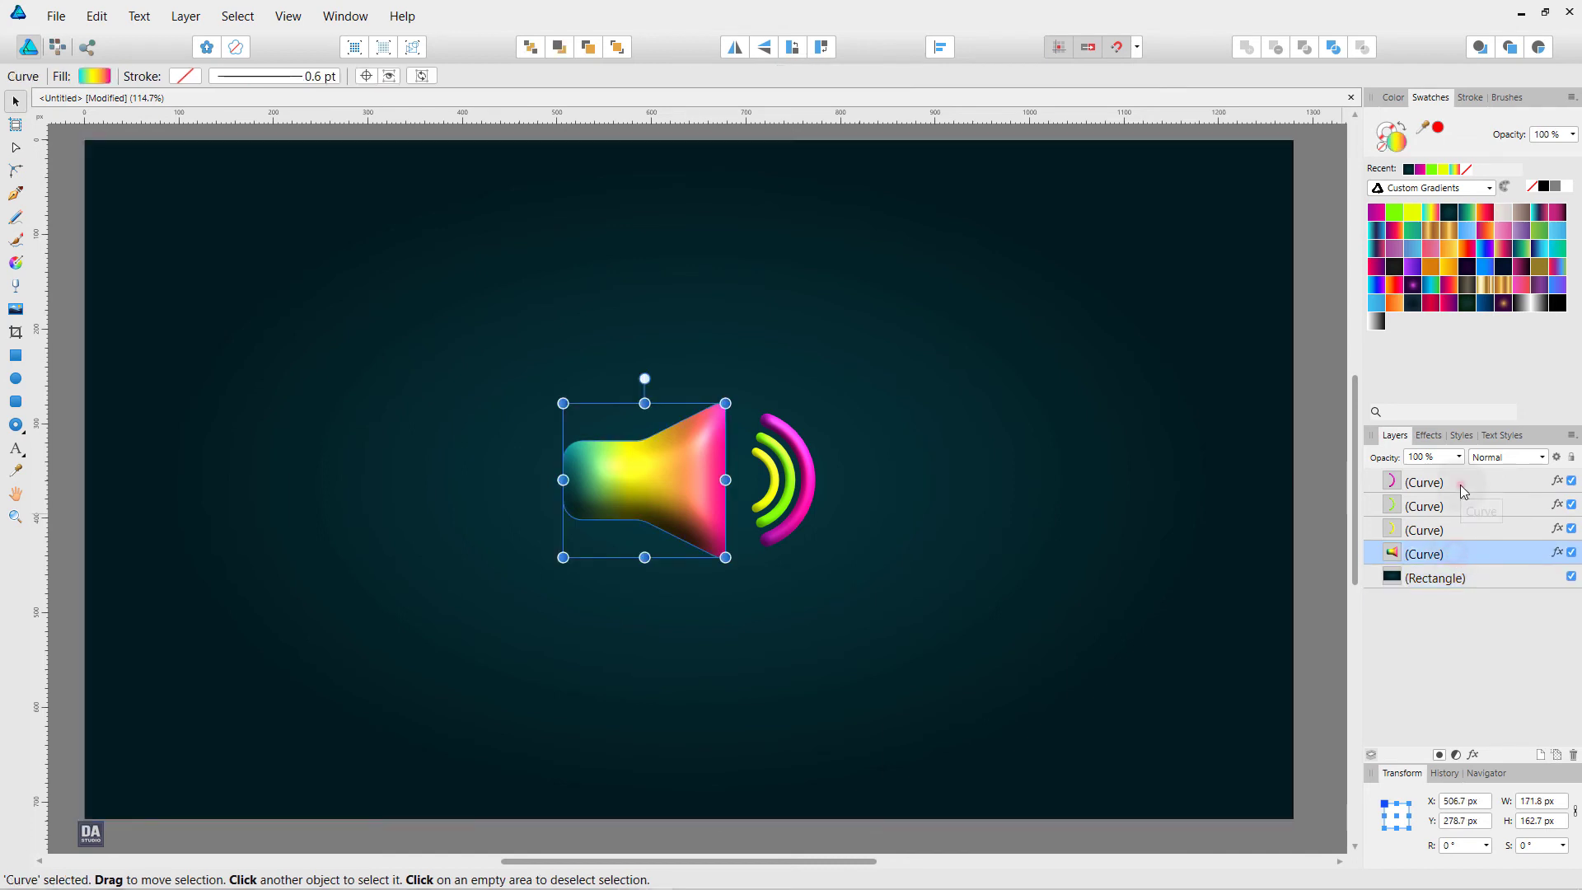
shift+click(1460, 484)
right_click(1460, 485)
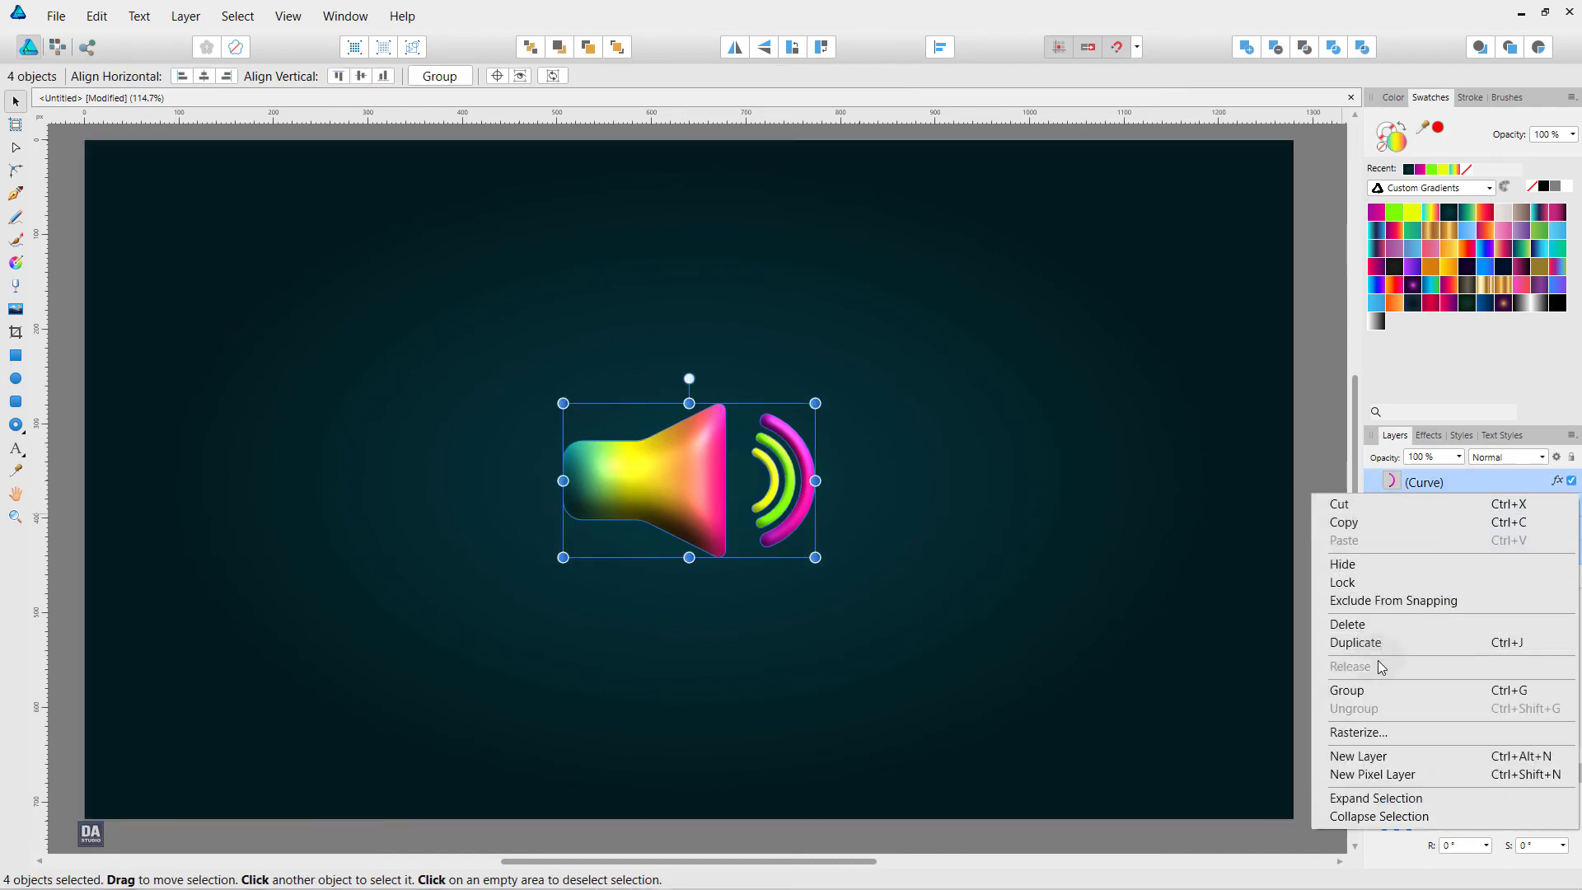
click(1372, 693)
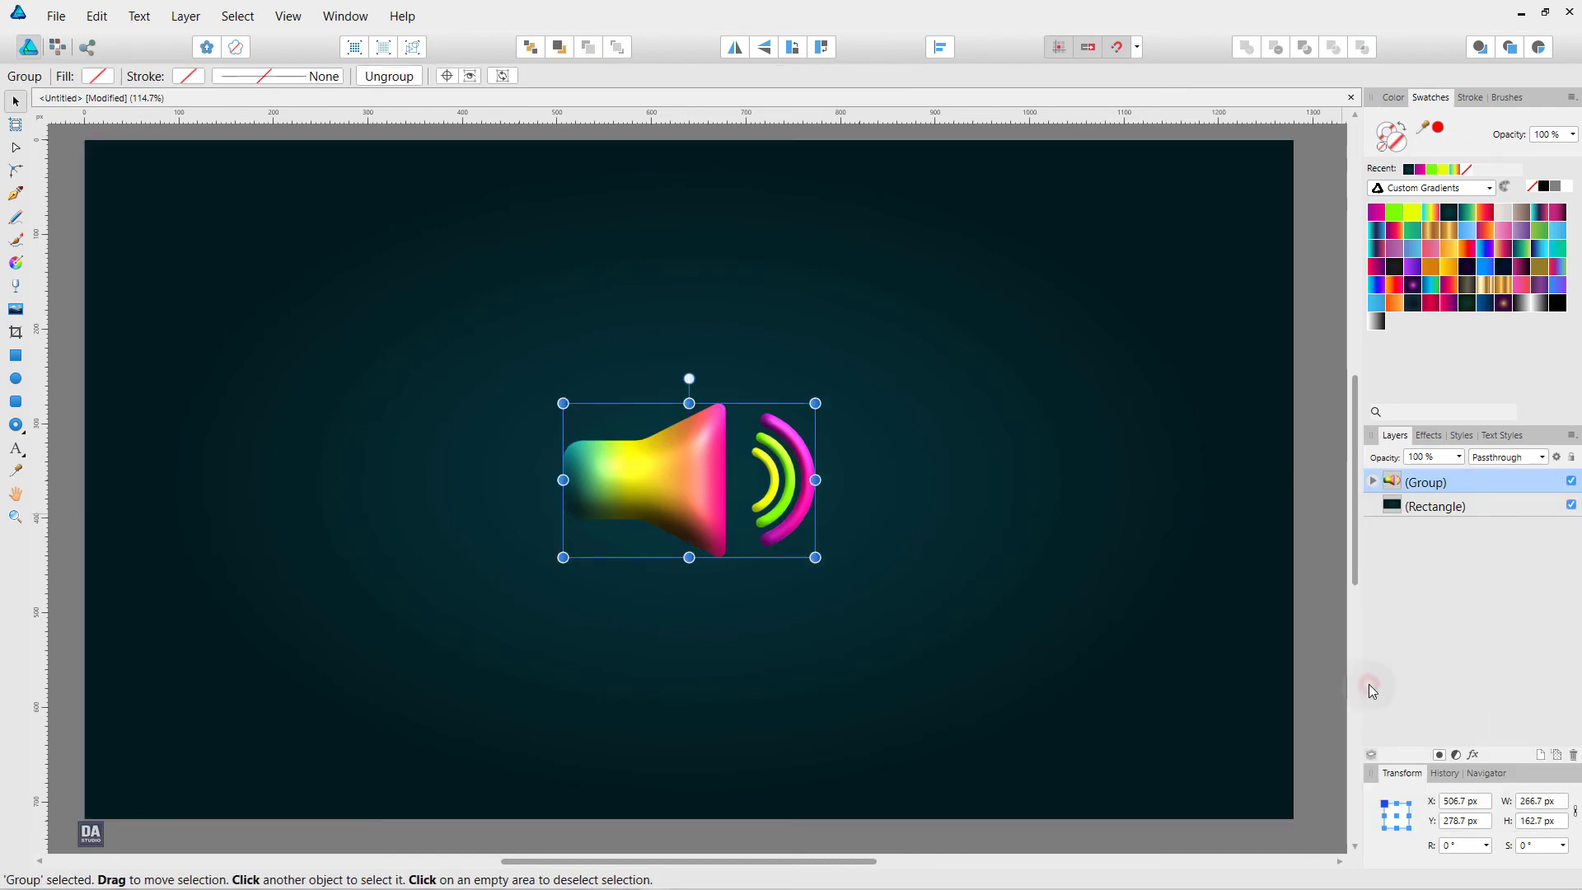
- Give the speaker group an outer shadow with 21.5 px radius, 39% opacity and a slight offset
click(1474, 755)
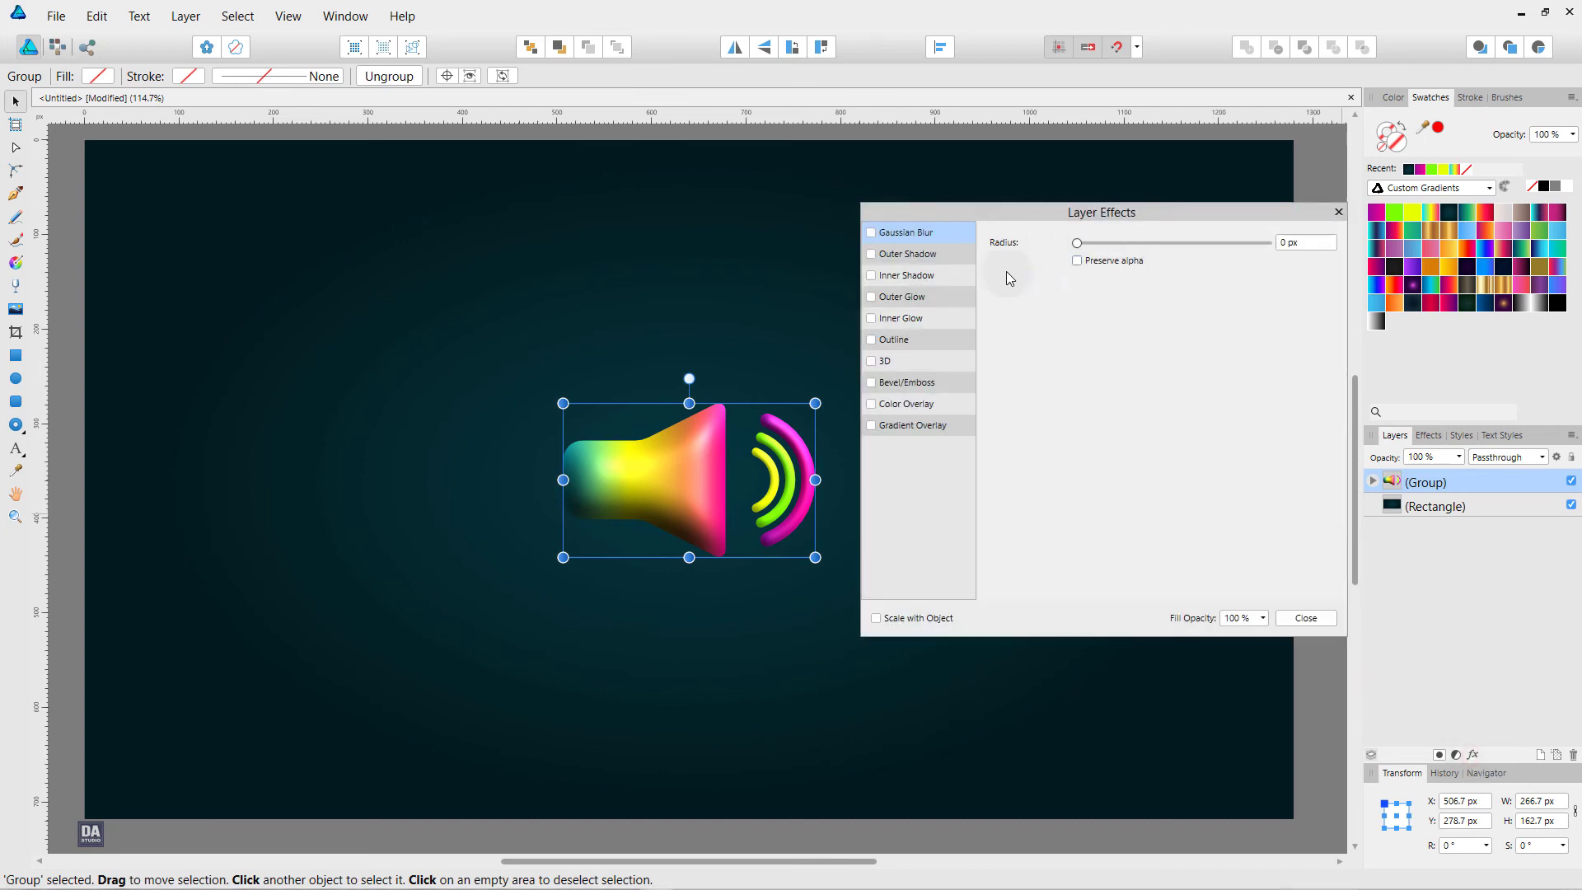
click(942, 258)
drag(1077, 281, 1149, 282)
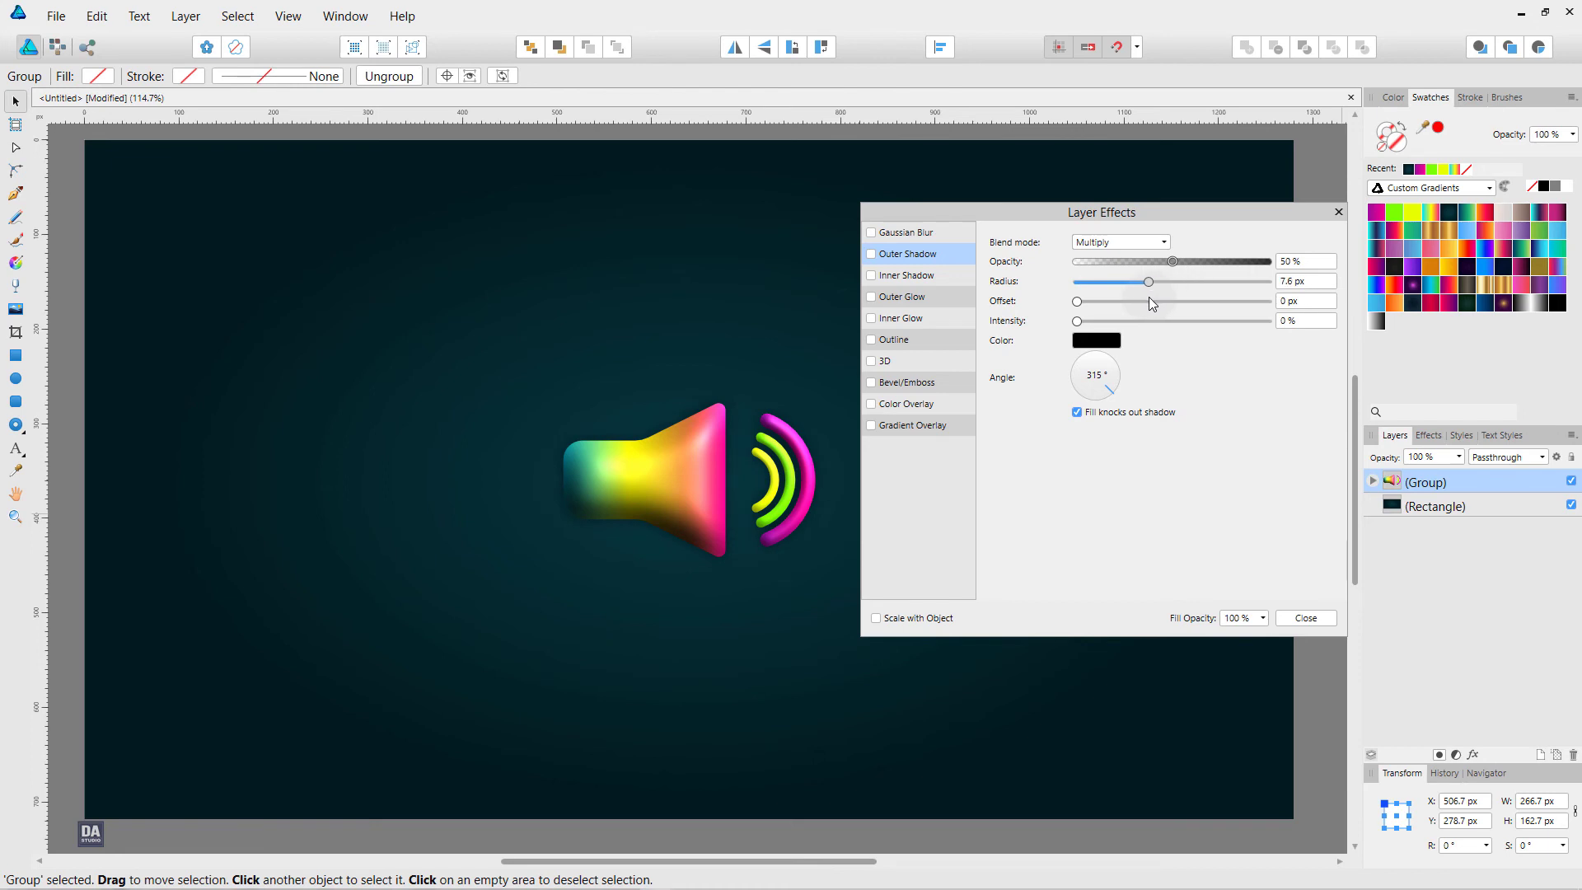
drag(1077, 321, 1116, 322)
mouse_move(1077, 303)
mouse_down()
mouse_move(1147, 298)
mouse_move(1151, 261)
mouse_move(1183, 289)
mouse_up()
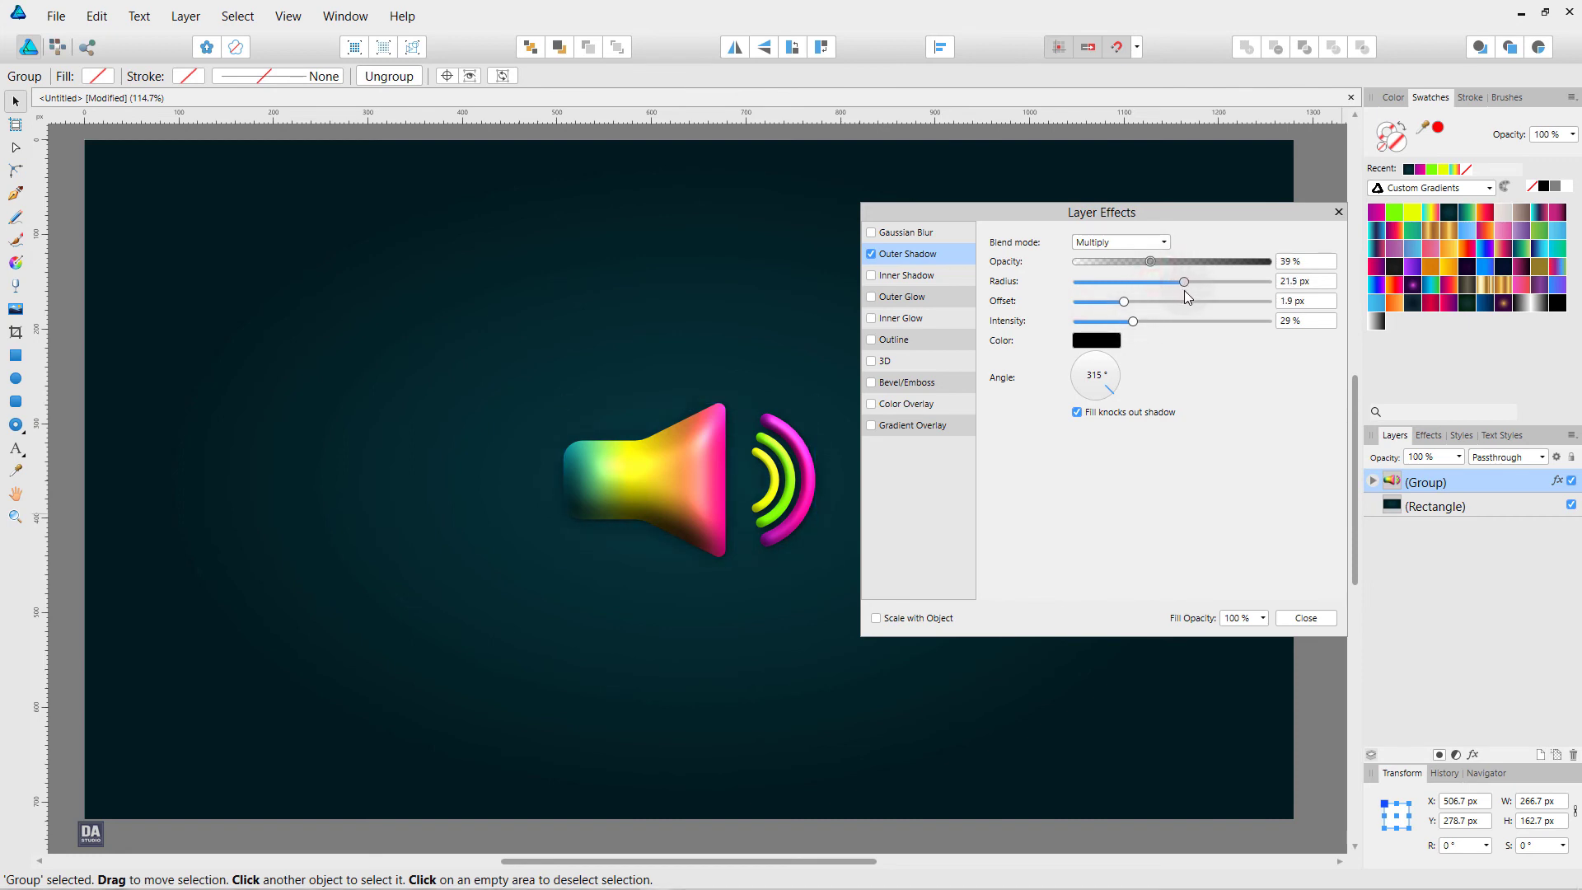
click(1302, 623)
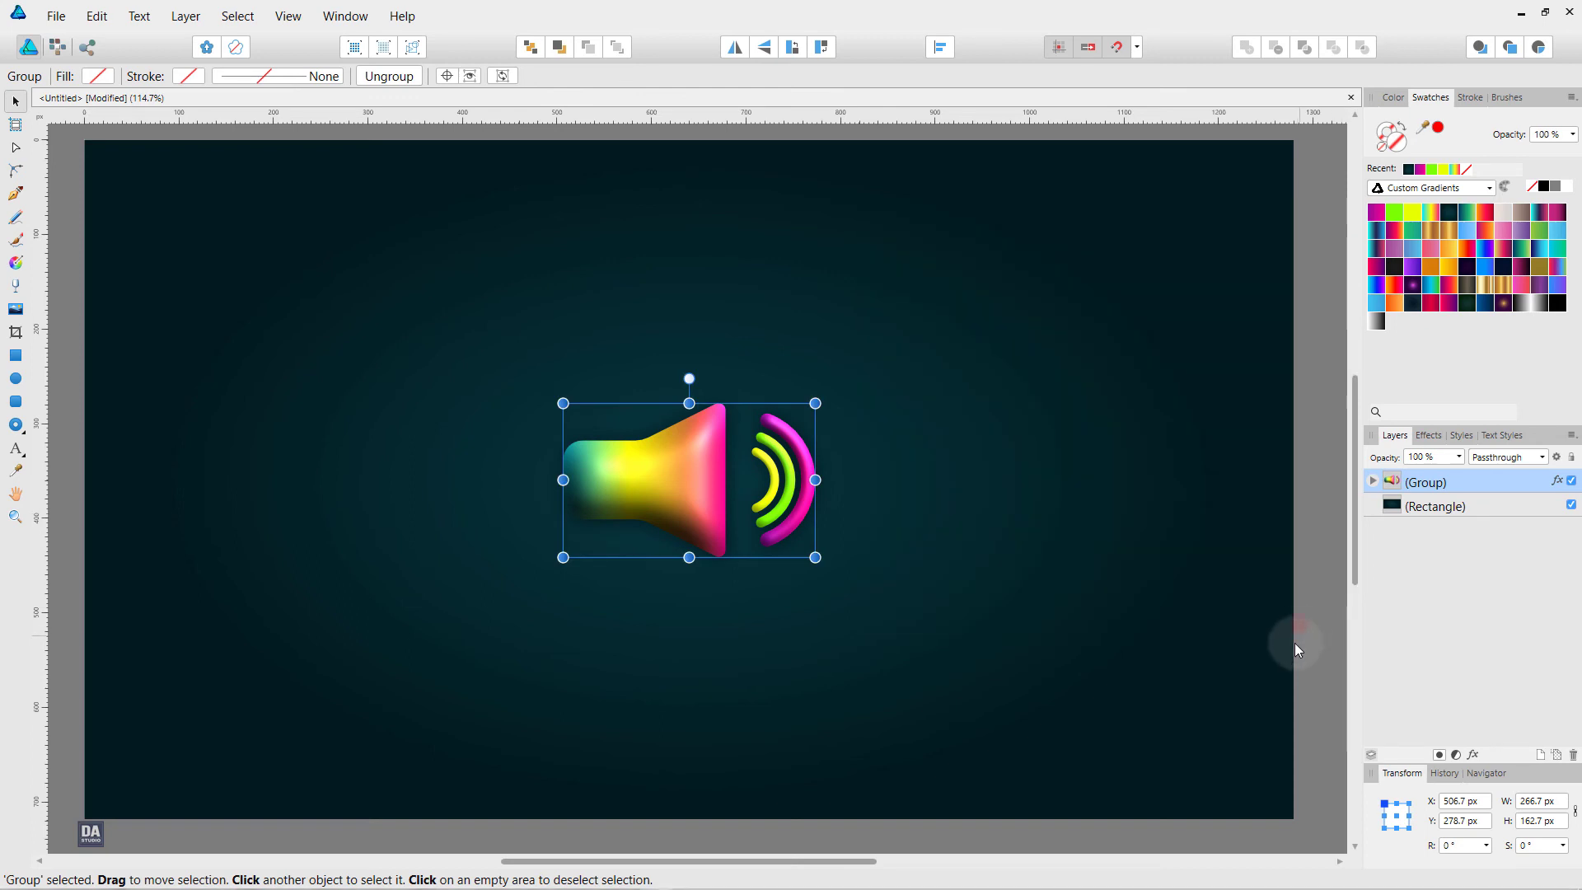
- Add a Brightness/Contrast adjustment to the speaker cone curve: brightness −25%, contrast 18%
click(1375, 481)
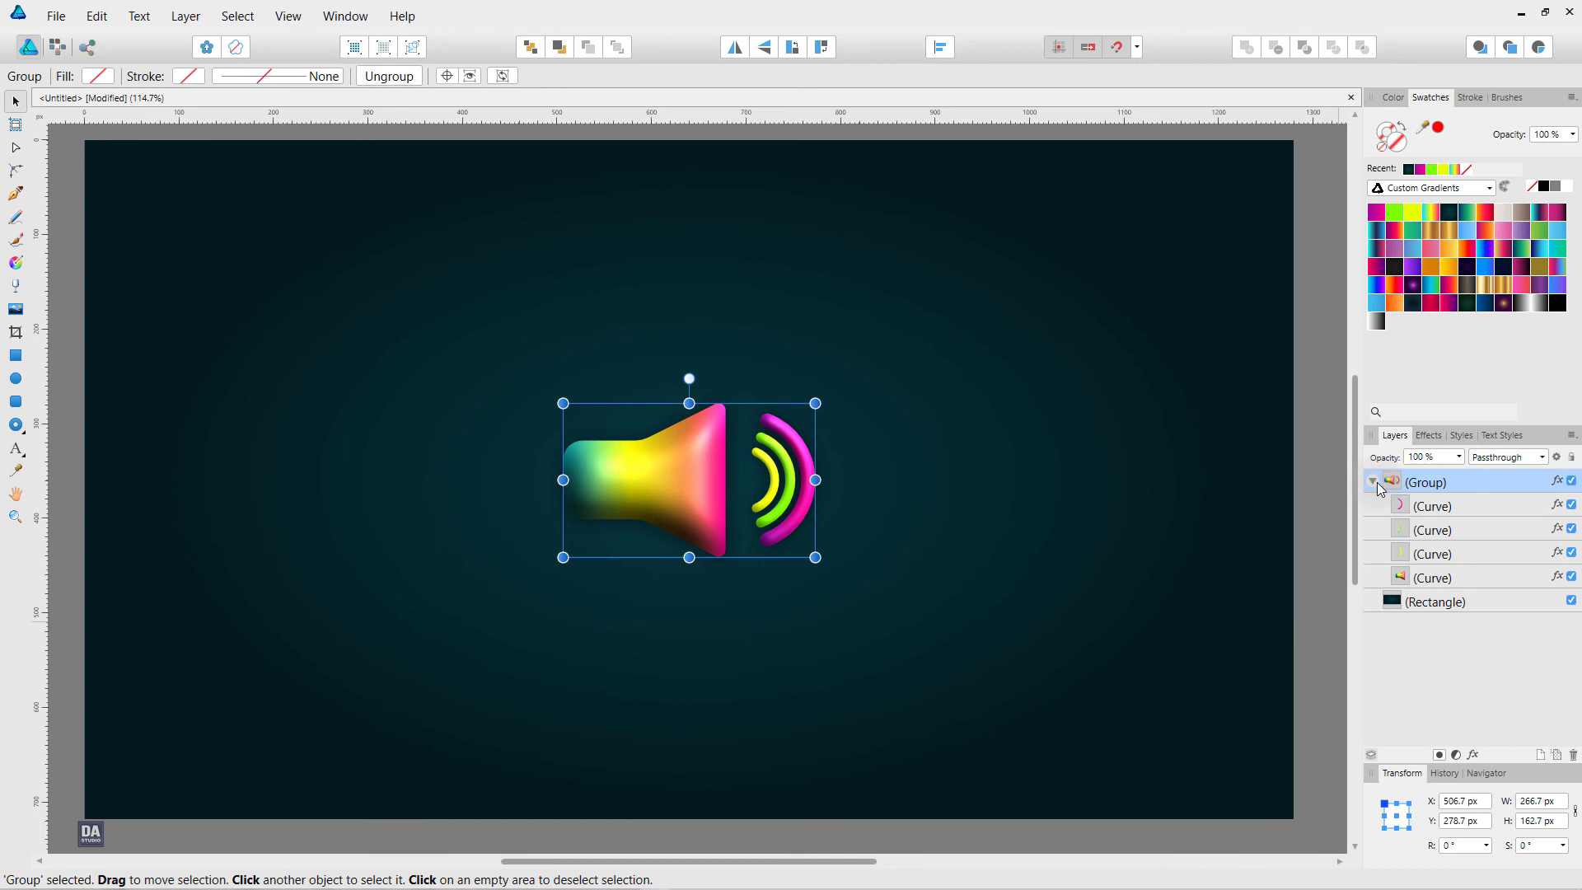
click(1440, 578)
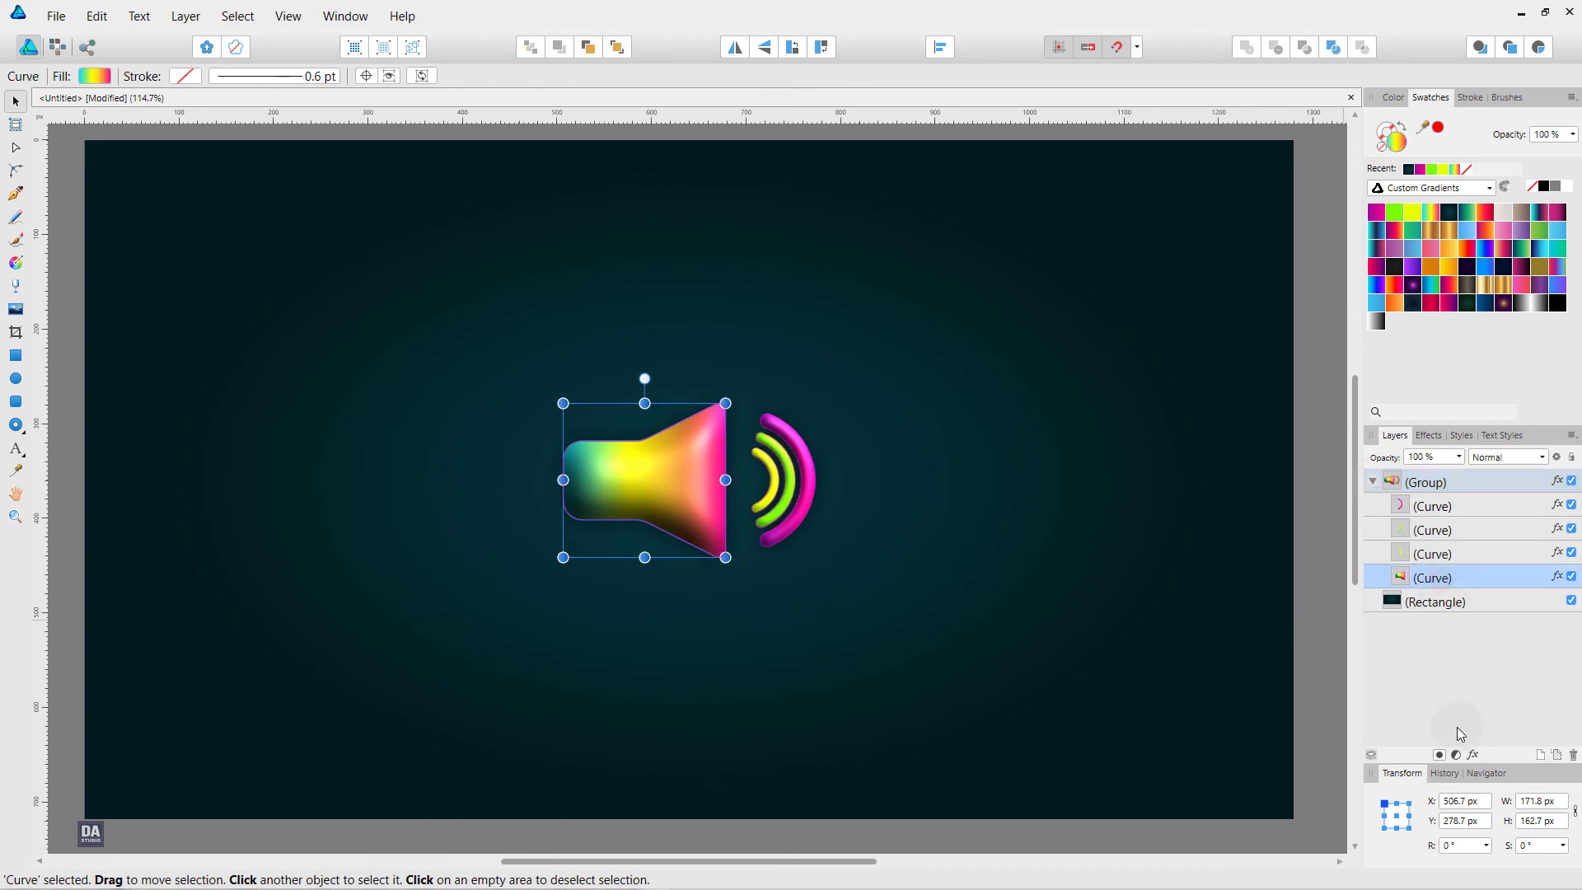
click(1457, 755)
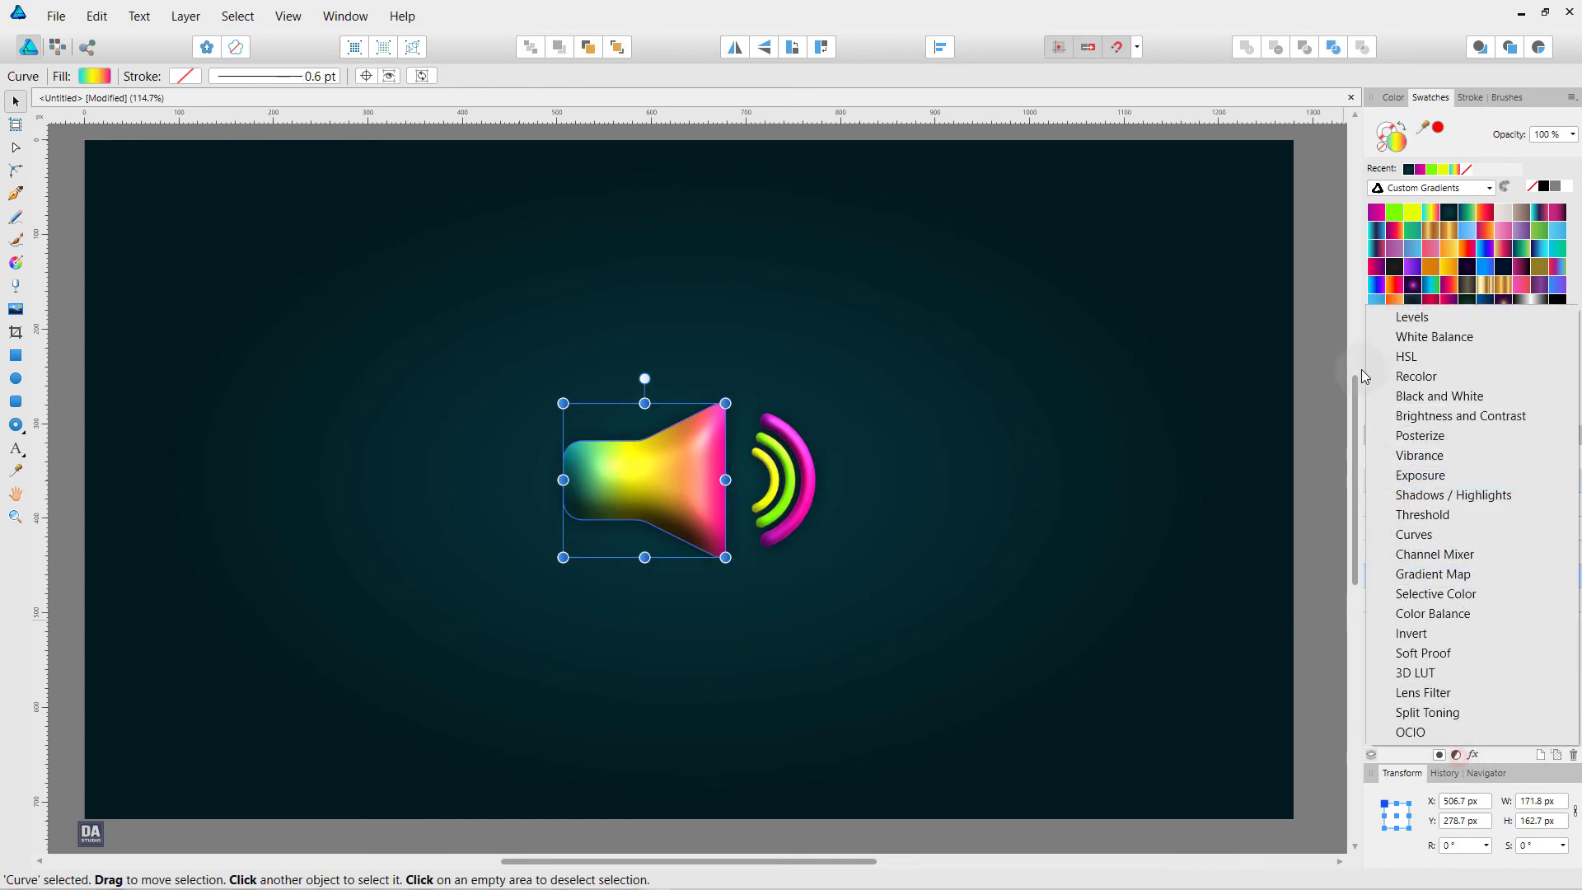
click(1412, 418)
drag(1081, 655, 1035, 617)
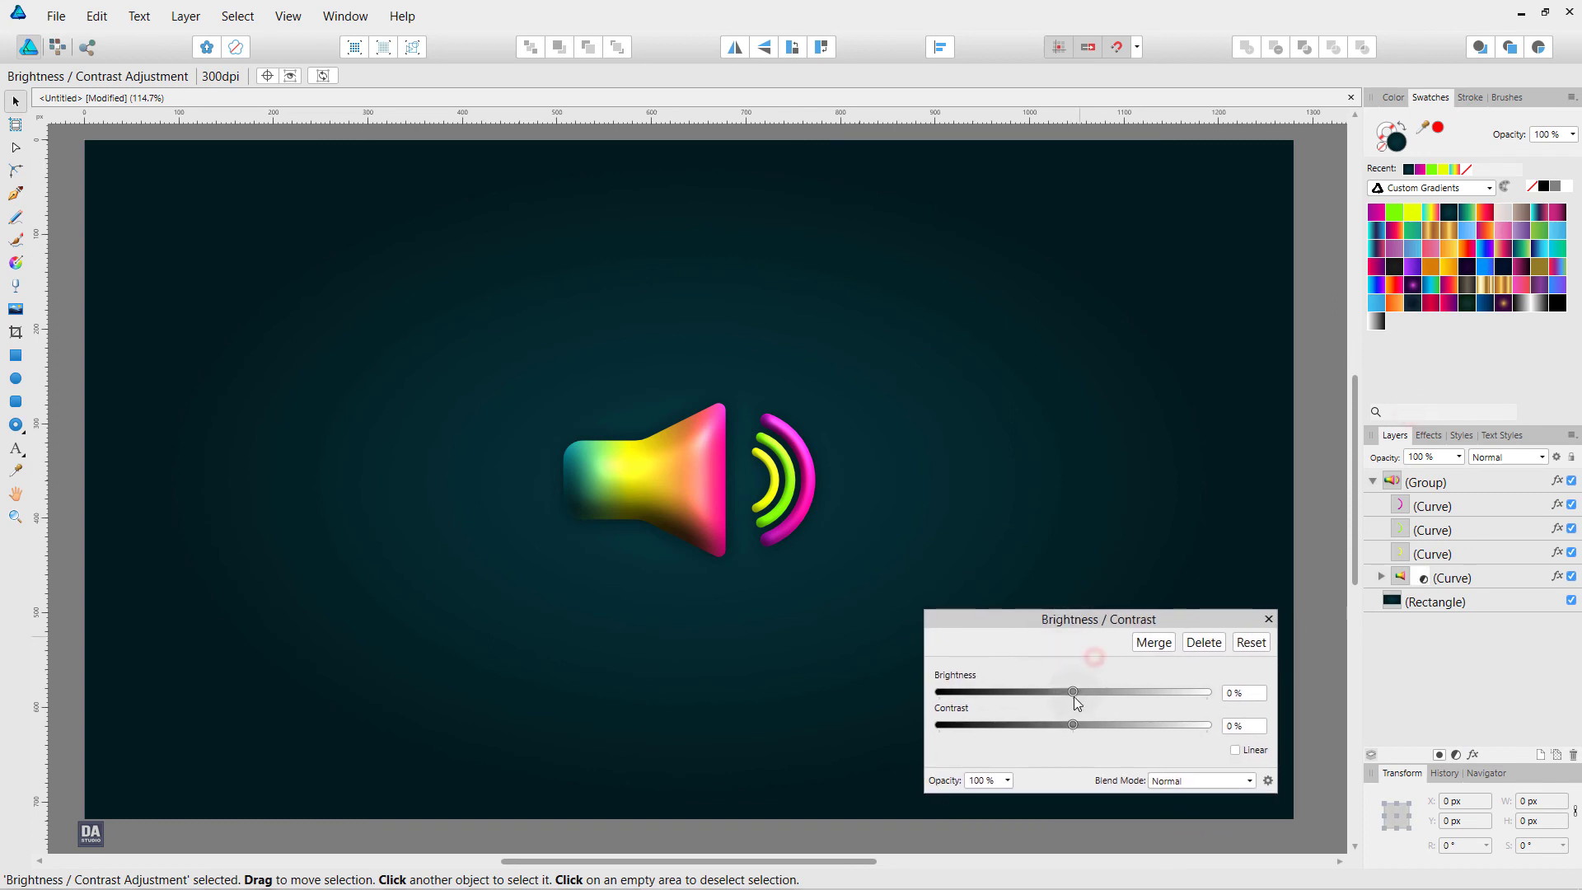
mouse_move(1075, 692)
mouse_down()
mouse_move(1129, 692)
mouse_move(1081, 692)
mouse_move(1105, 694)
mouse_move(1123, 725)
mouse_move(1091, 725)
mouse_move(1106, 725)
mouse_move(1070, 695)
mouse_move(1096, 695)
mouse_move(1037, 700)
mouse_move(1084, 705)
mouse_move(1040, 718)
mouse_move(1122, 715)
mouse_move(1043, 731)
mouse_up()
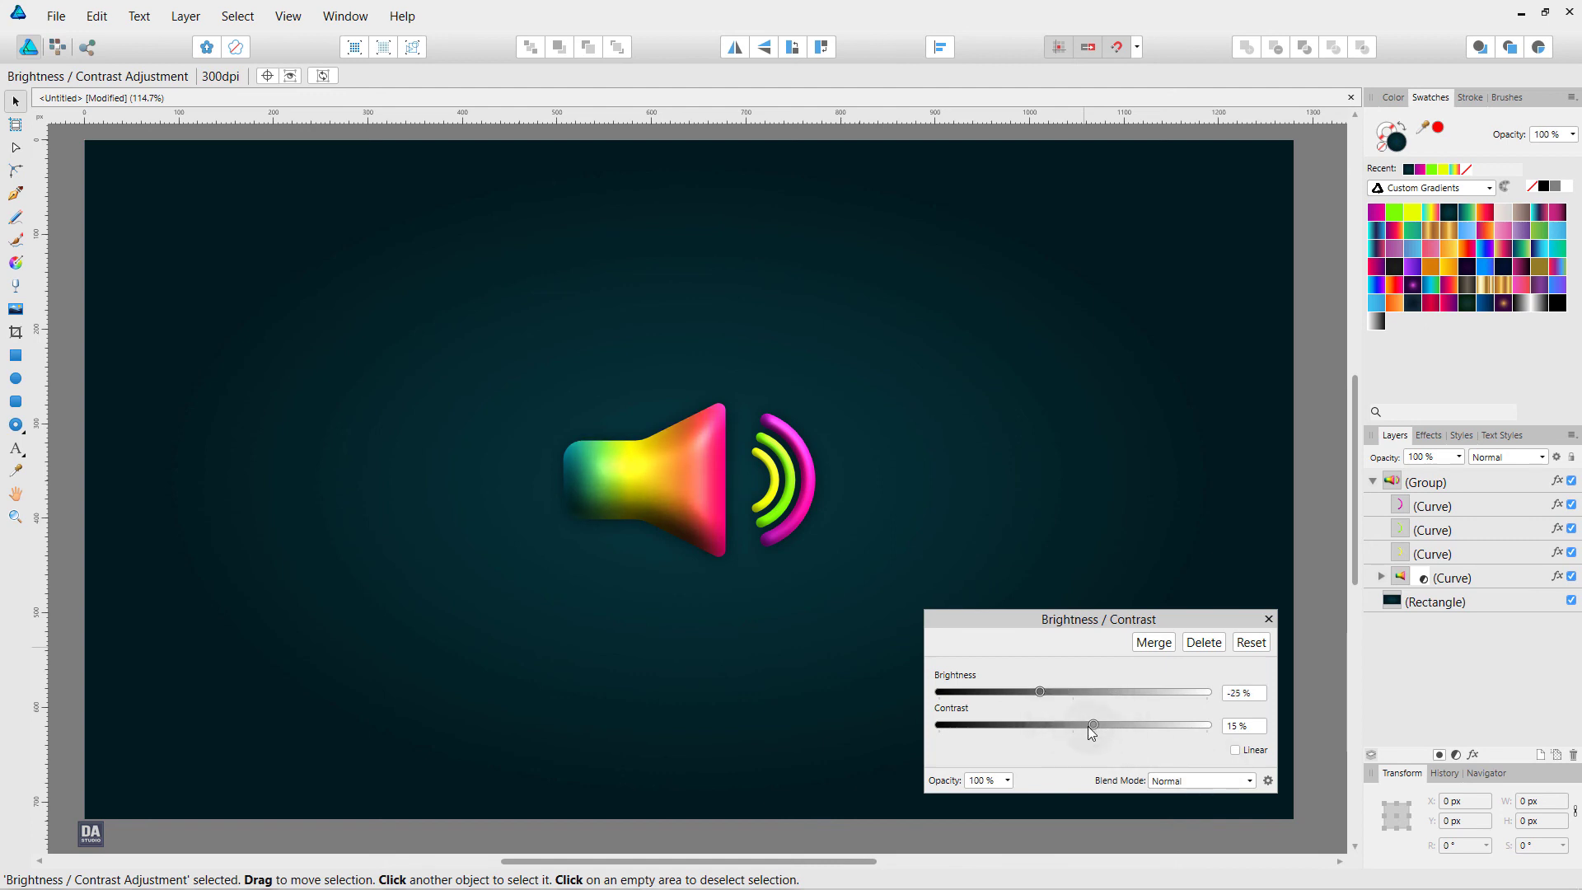
drag(1060, 733, 1102, 738)
click(1267, 621)
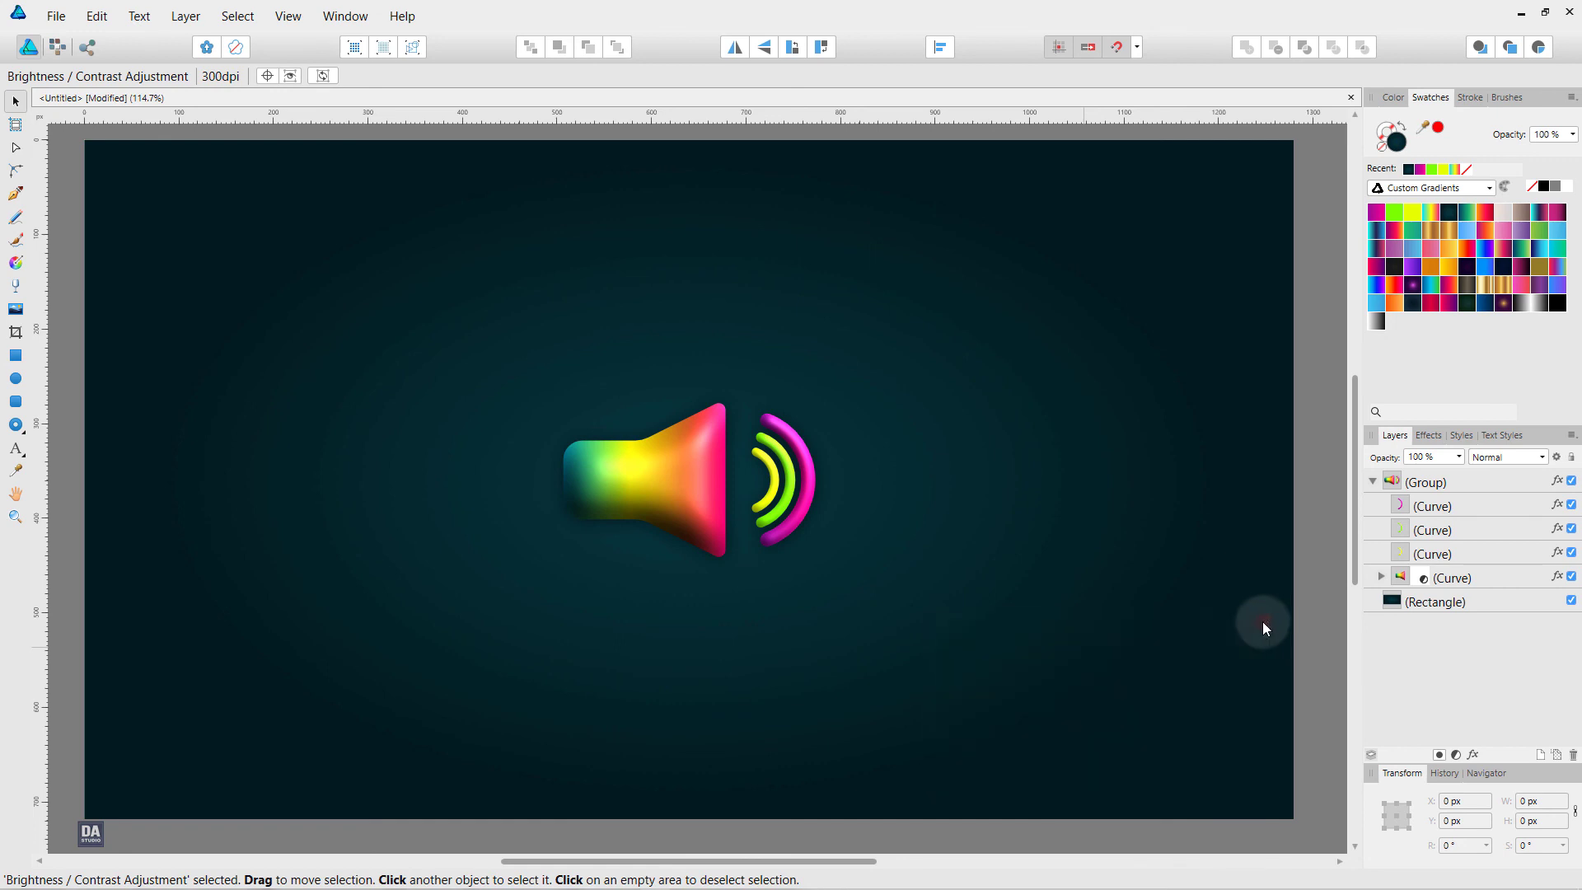
- Move the speaker group up above the SOUND SYSTEM text, then toggle the text's visibility to check
click(717, 531)
drag(705, 512, 713, 498)
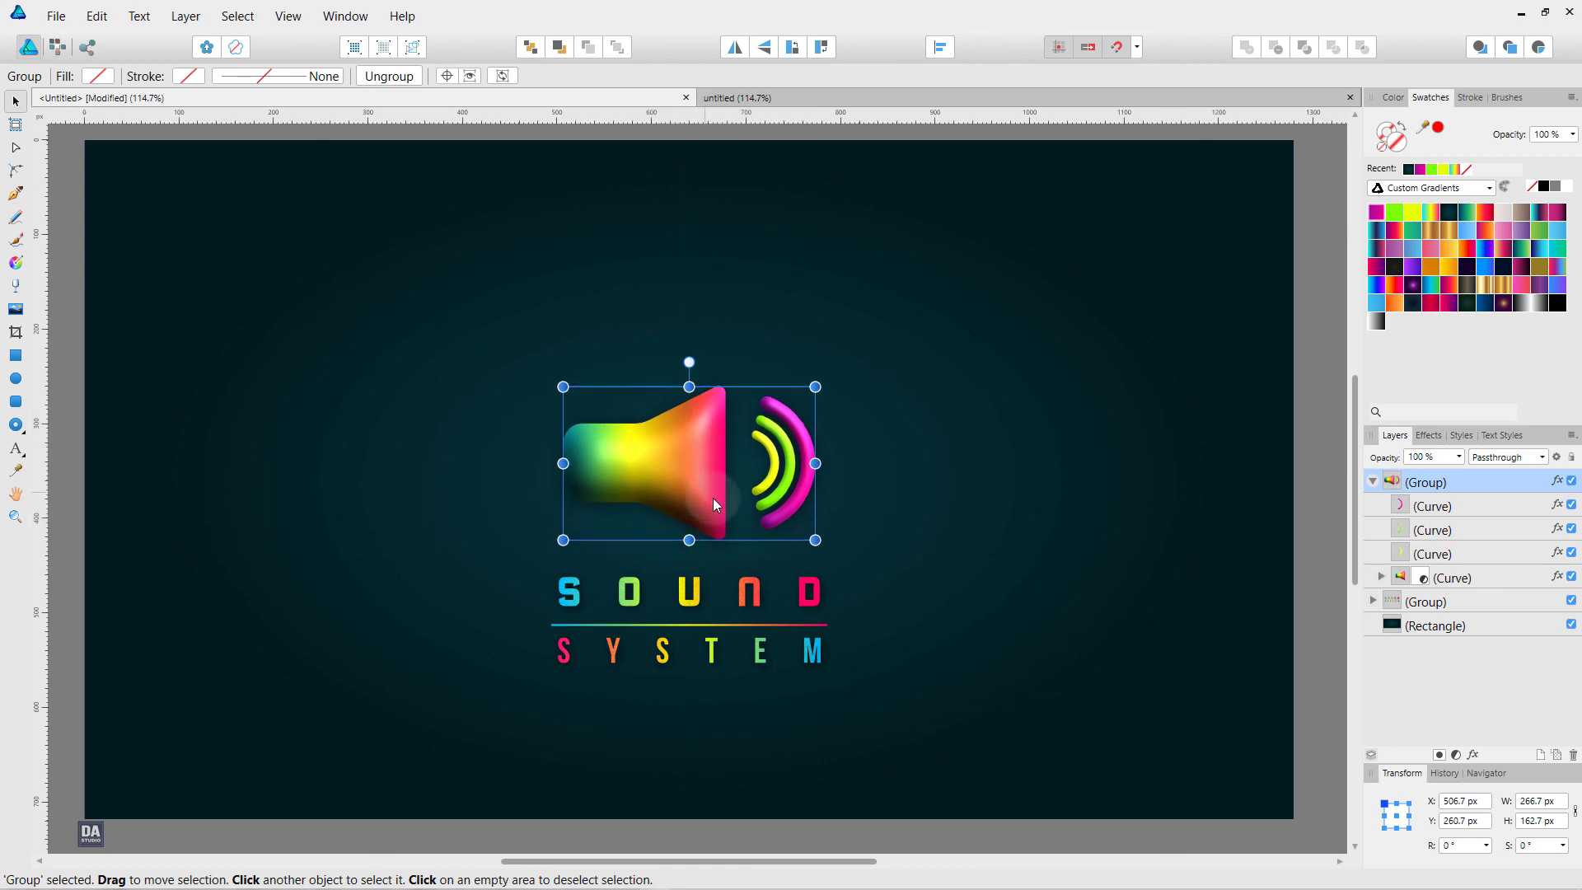
click(1327, 577)
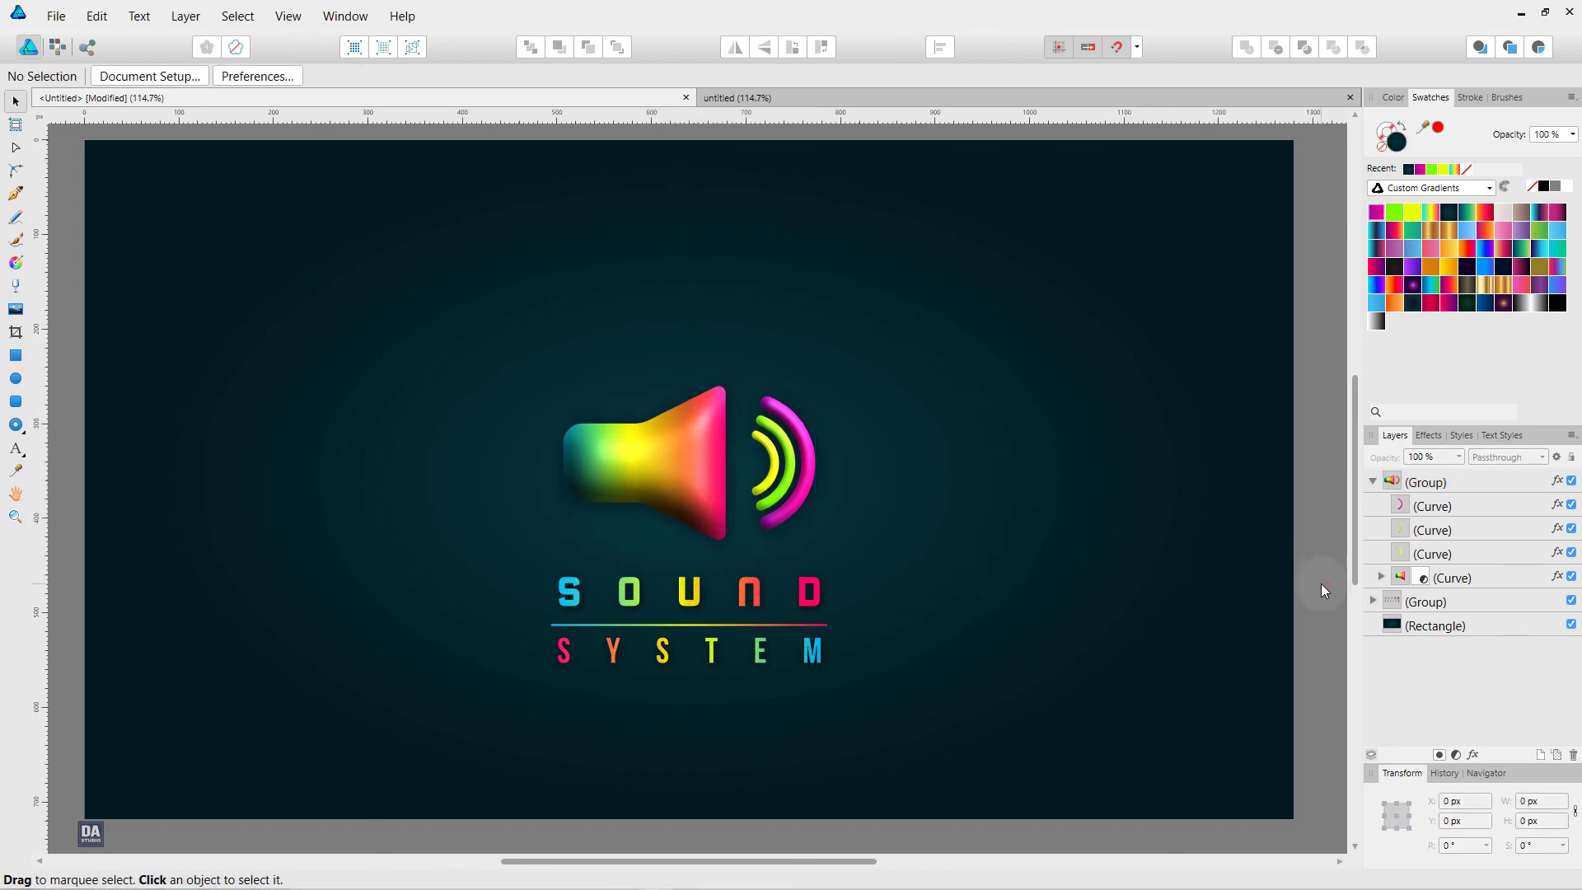
click(1571, 601)
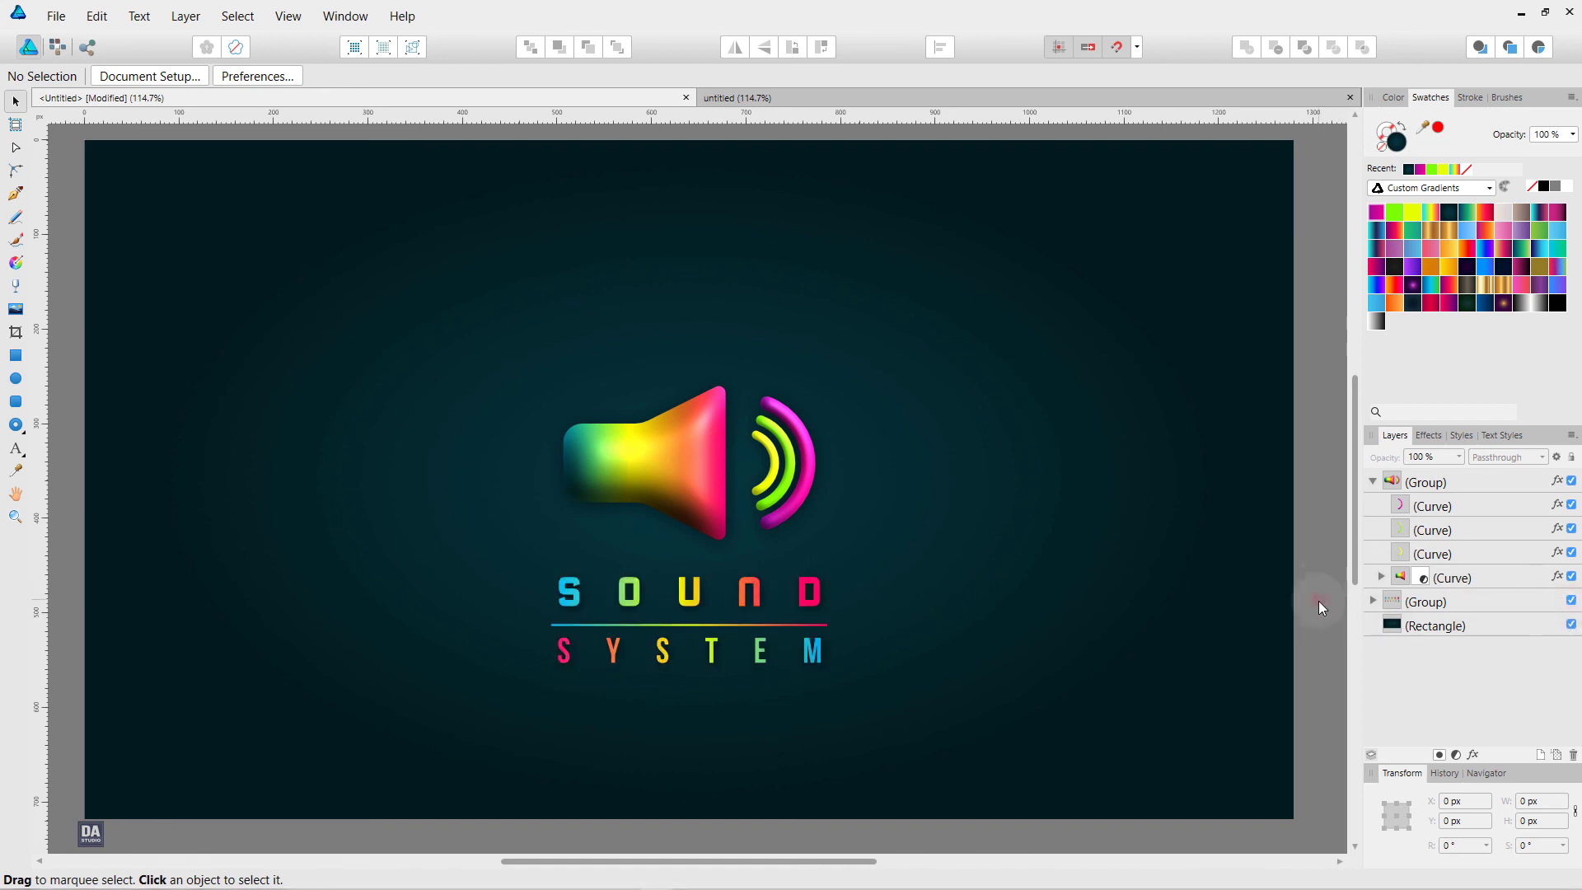